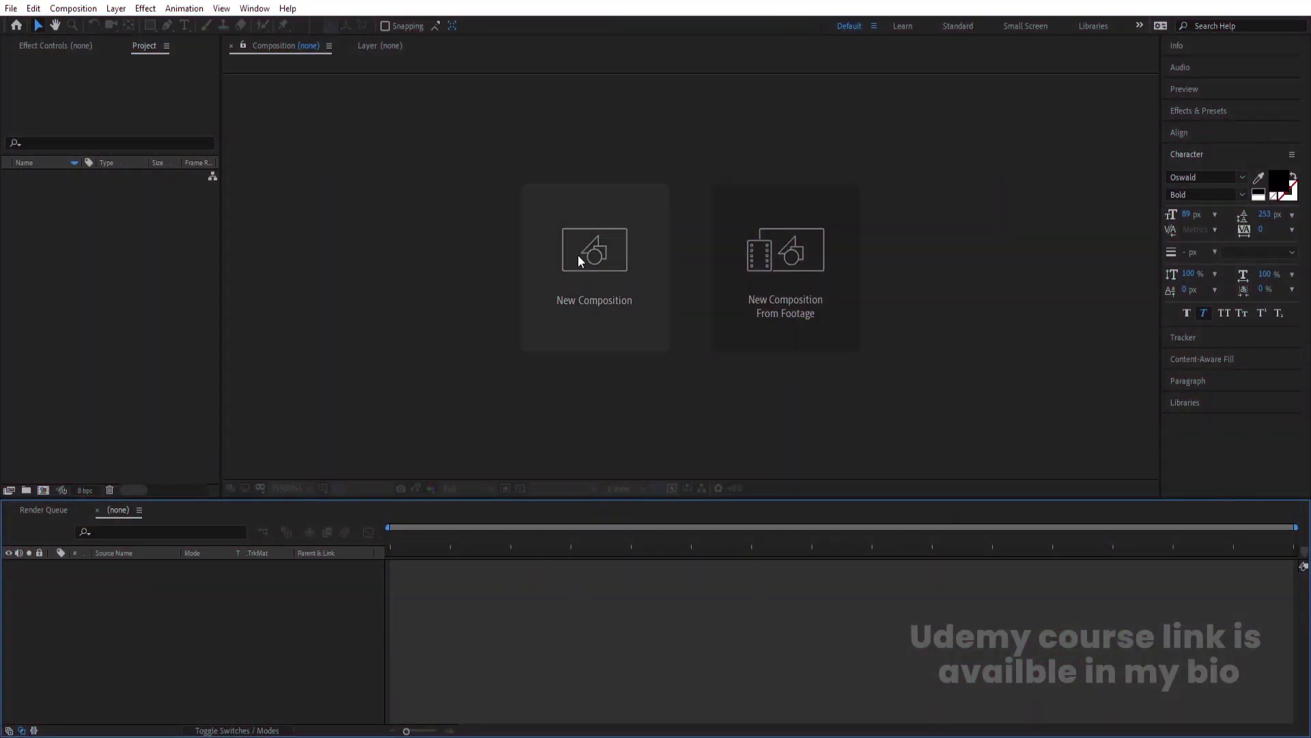
- Create a 1920 x 1080, 30 fps composition named "Main Animation" lasting 0:00:20:00 and show its title/action safe guides
{"action": "left_click", "coordinate": [579, 260]}
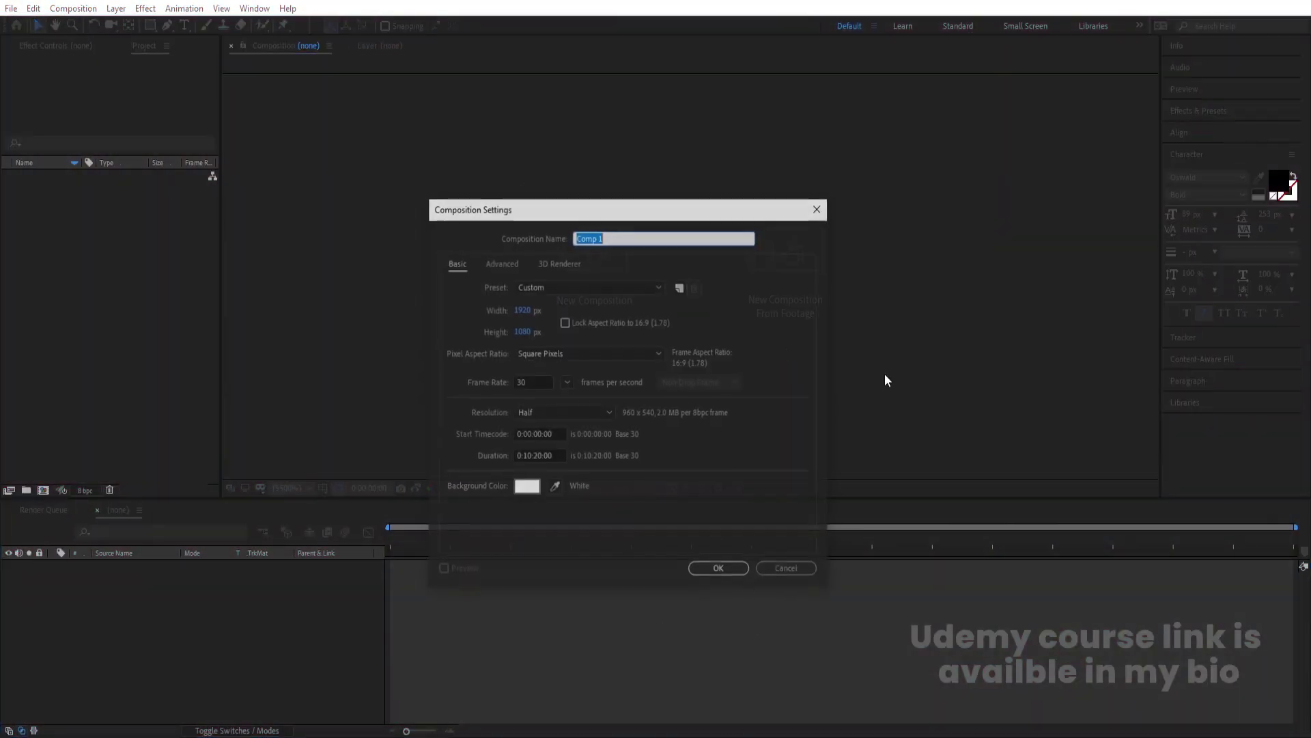
{"action": "type", "text": "Main Animation"}
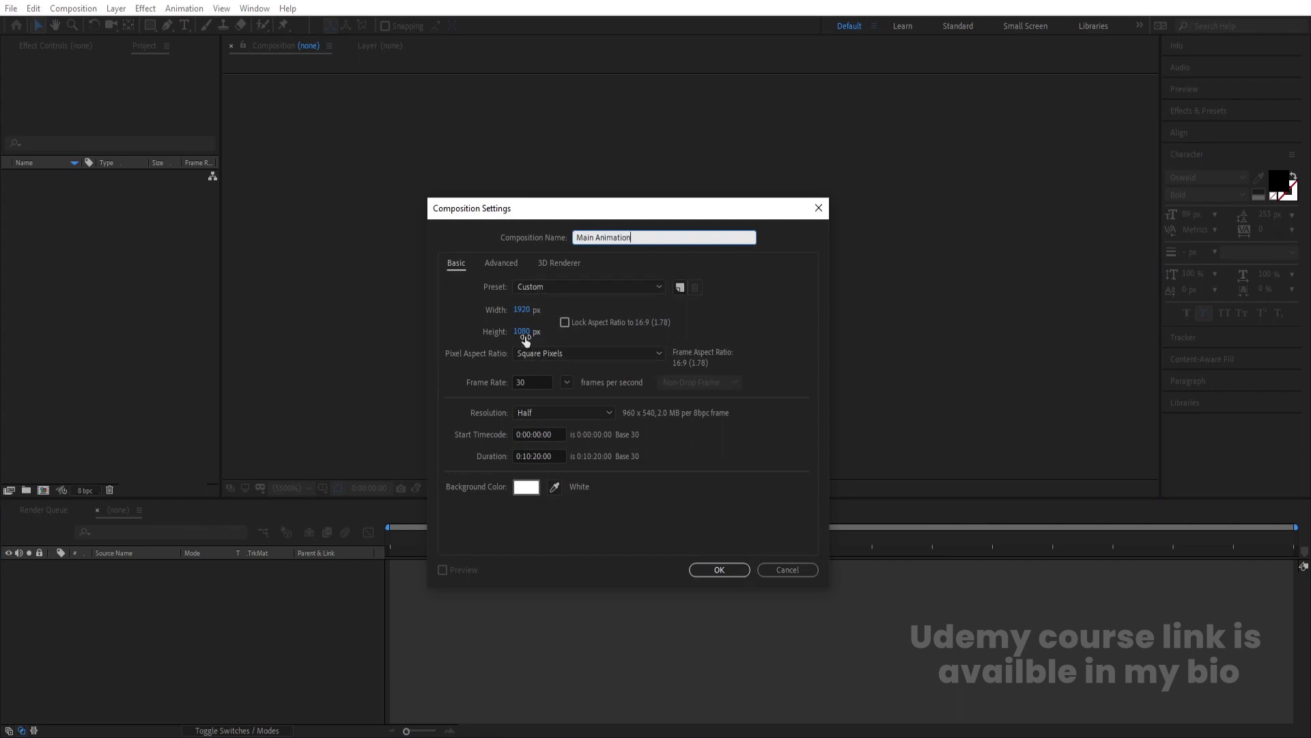
{"action": "left_click", "coordinate": [525, 456]}
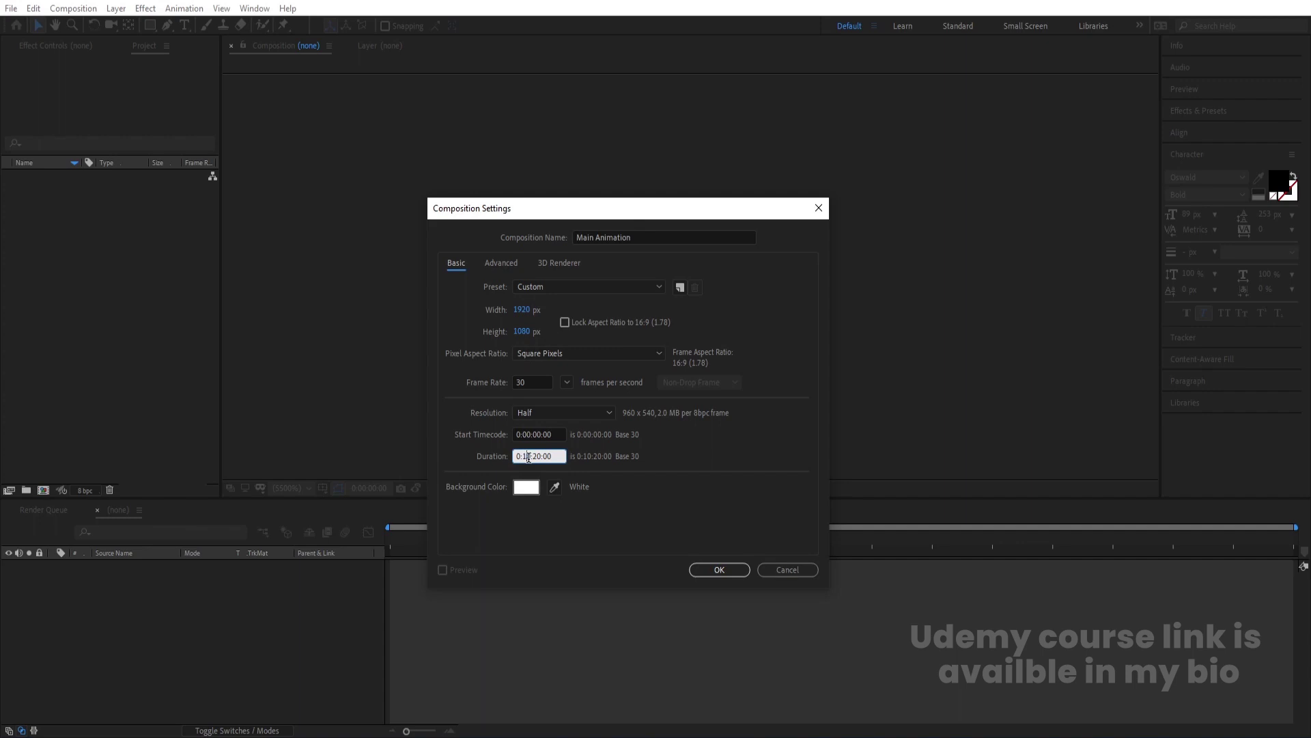
{"action": "left_click", "coordinate": [653, 467]}
{"action": "left_click", "coordinate": [718, 569]}
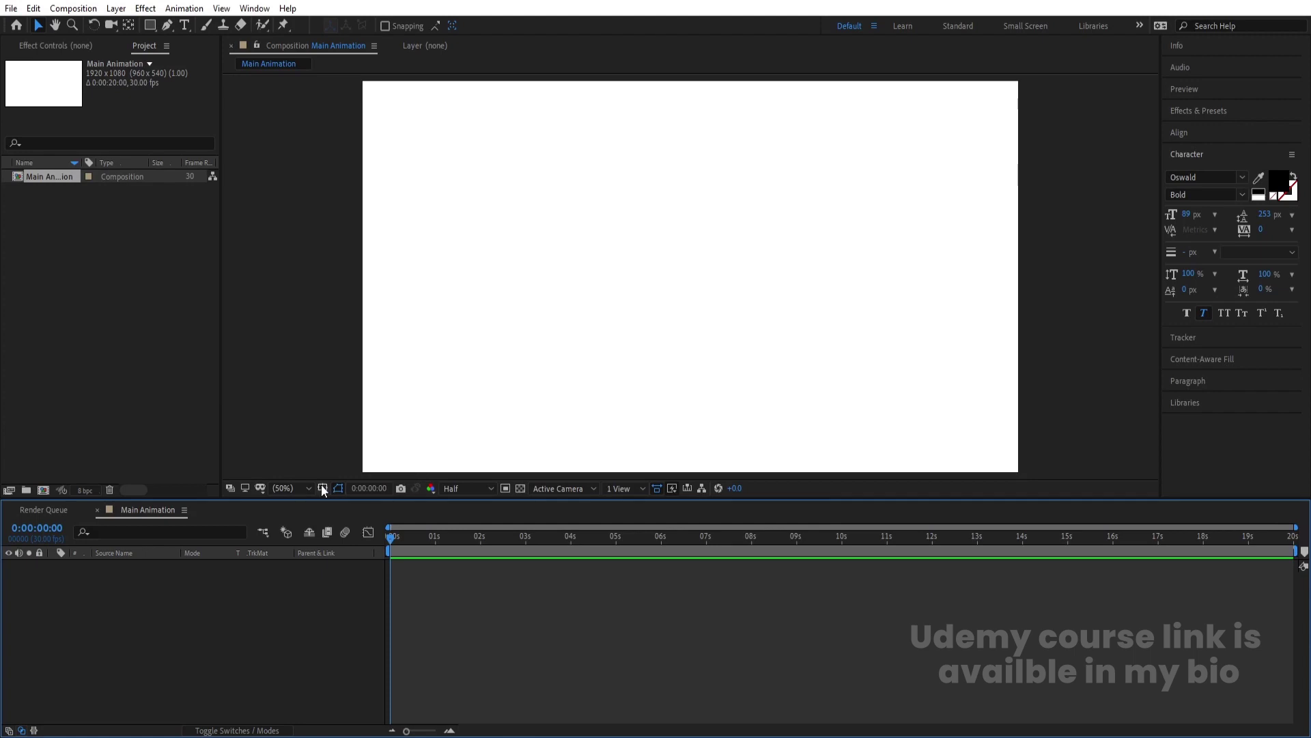
{"action": "left_click", "coordinate": [321, 487]}
{"action": "left_click", "coordinate": [358, 504]}
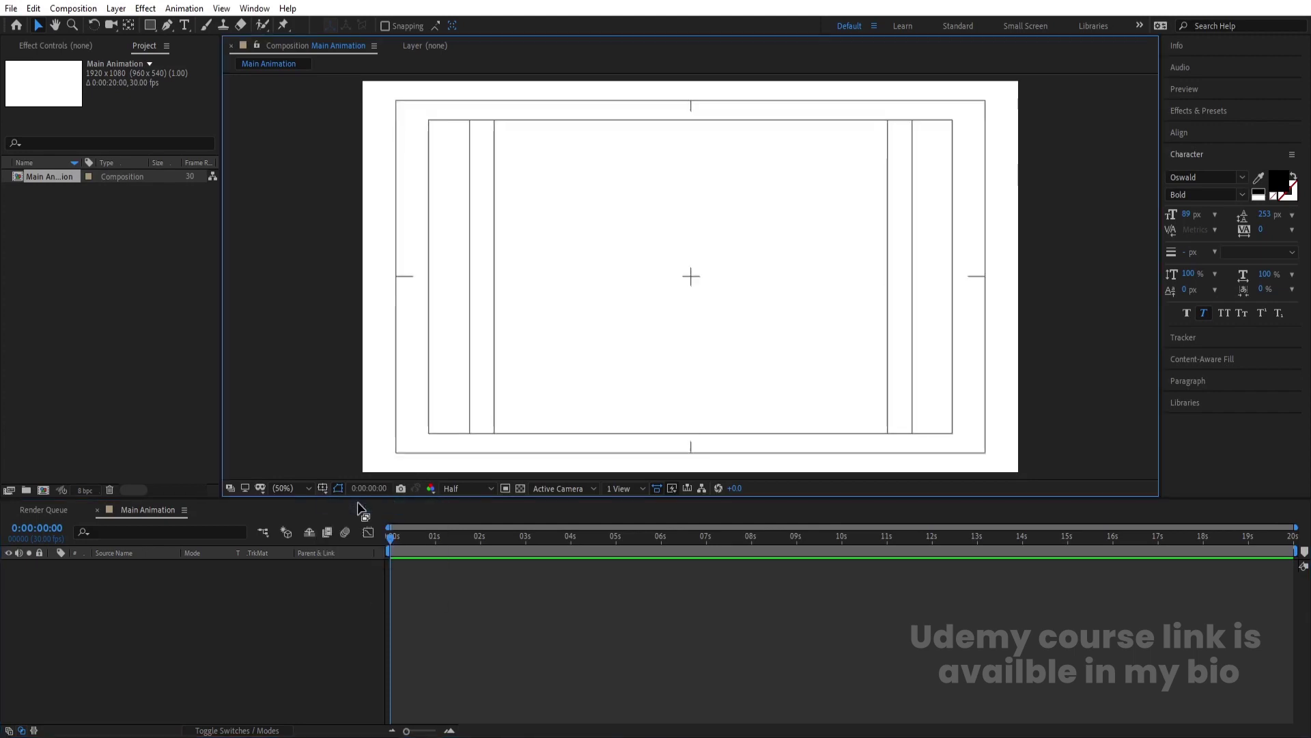
- Draw a small ellipse ring with no fill and a 35 px black stroke around the composition's centre
{"action": "left_click_drag", "start_coordinate": [154, 28], "coordinate": [190, 60]}
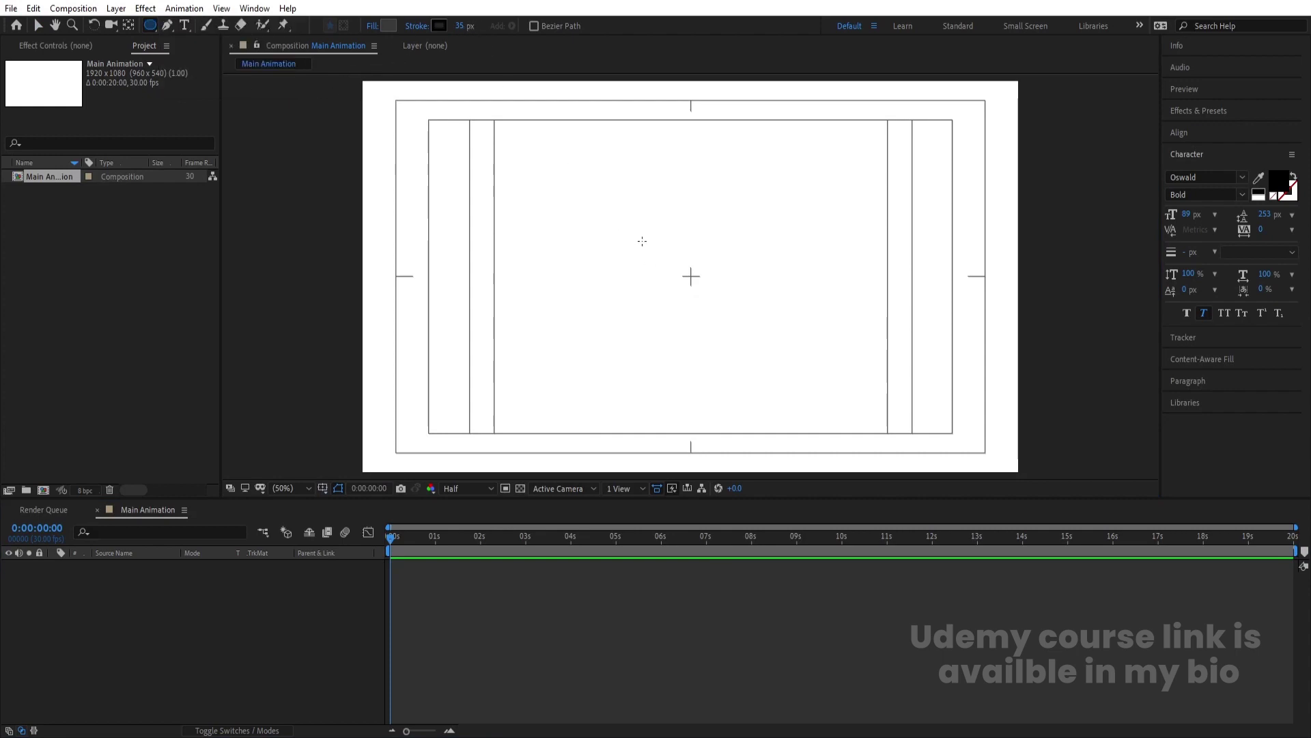
{"action": "left_click", "coordinate": [372, 28]}
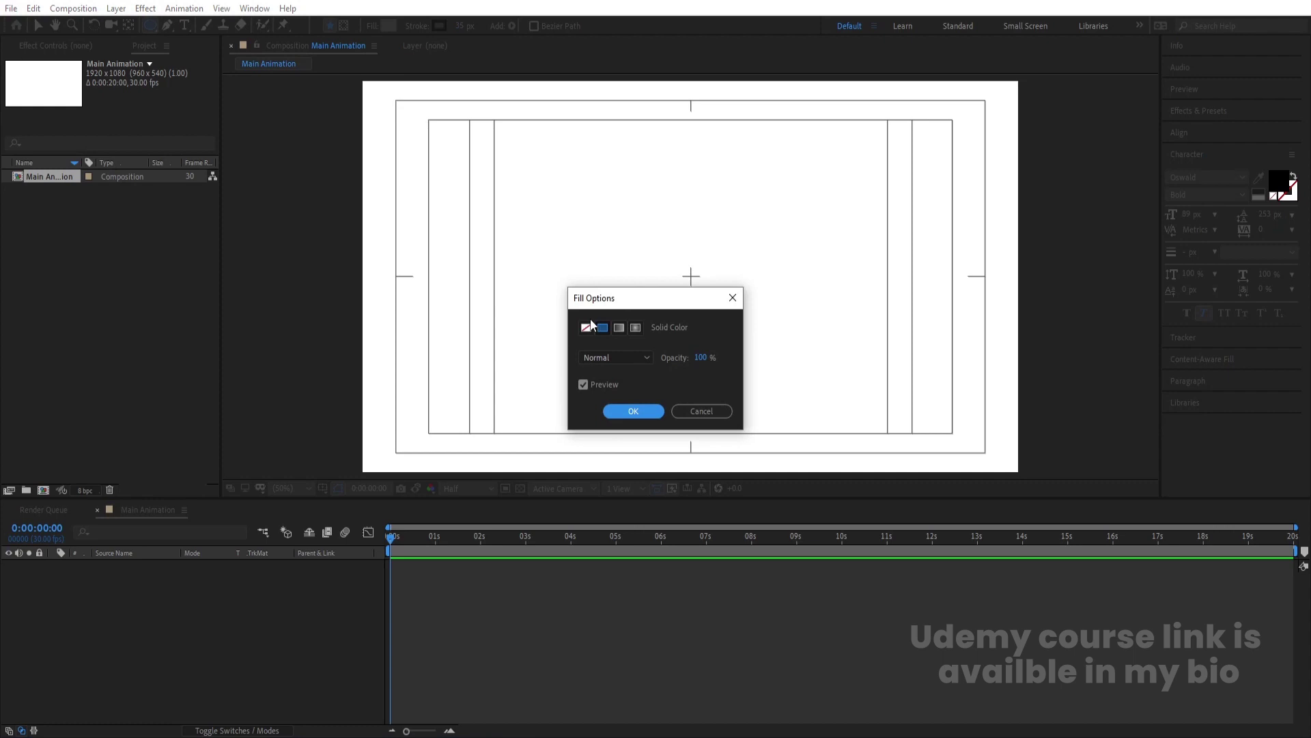
{"action": "left_click", "coordinate": [586, 328]}
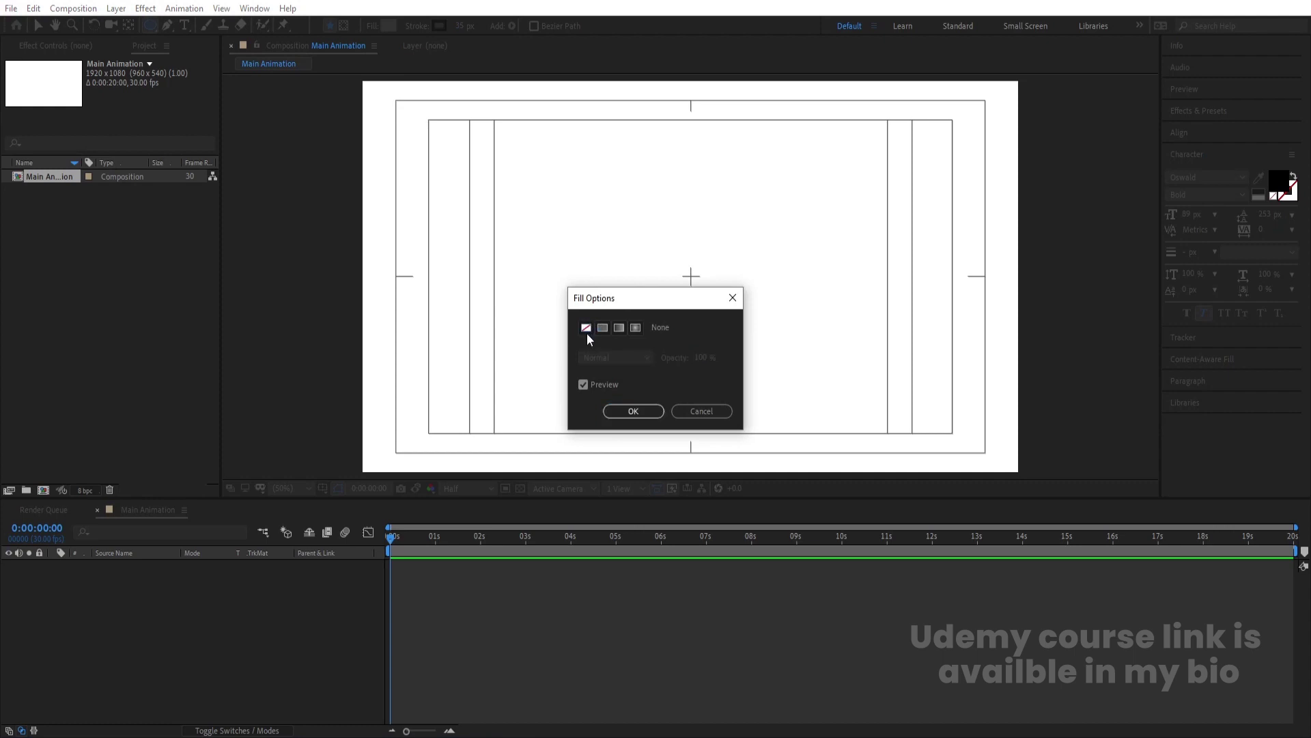
{"action": "left_click", "coordinate": [623, 411]}
{"action": "left_click_drag", "start_coordinate": [665, 249], "coordinate": [722, 308]}
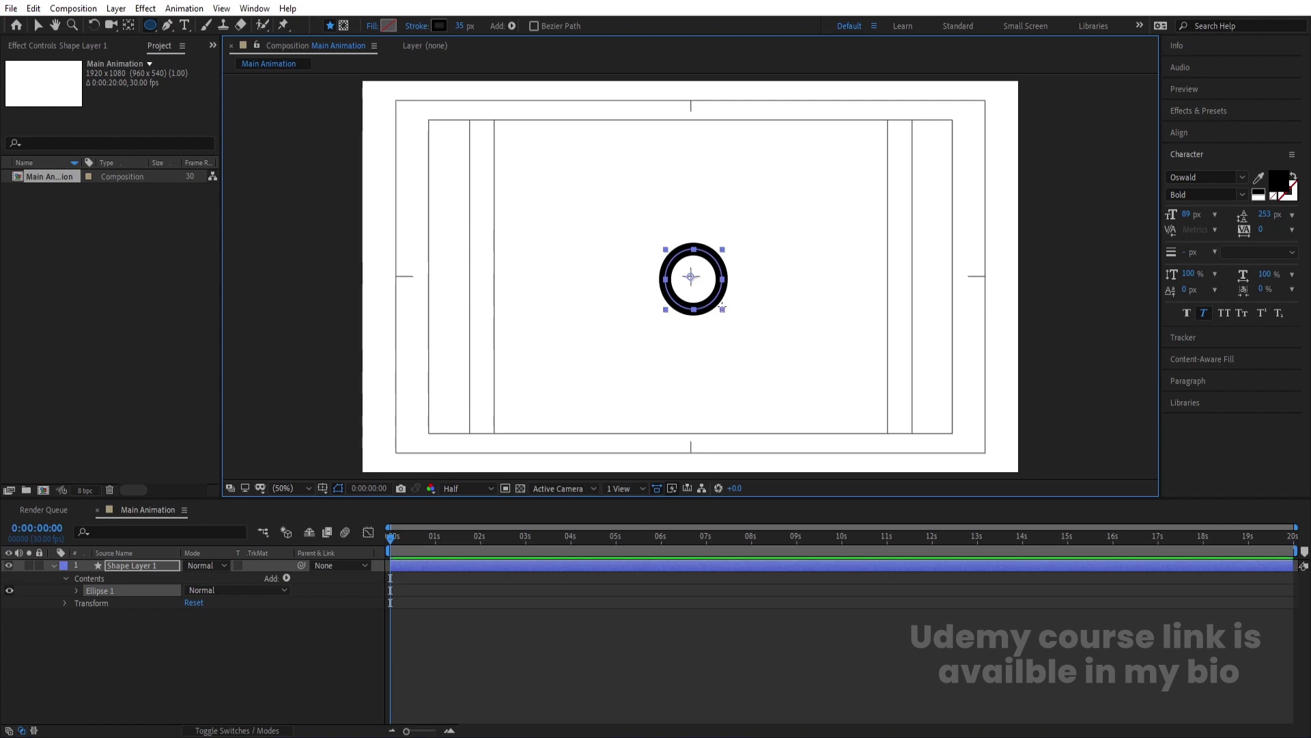
- Set the ring's stroke width to 65 px
{"action": "left_click", "coordinate": [190, 627]}
{"action": "left_click", "coordinate": [138, 565]}
{"action": "left_click_drag", "start_coordinate": [470, 26], "coordinate": [490, 26]}
{"action": "left_click", "coordinate": [289, 675]}
- Align the ring layer horizontally and vertically to the centre of the composition
{"action": "left_click", "coordinate": [163, 567]}
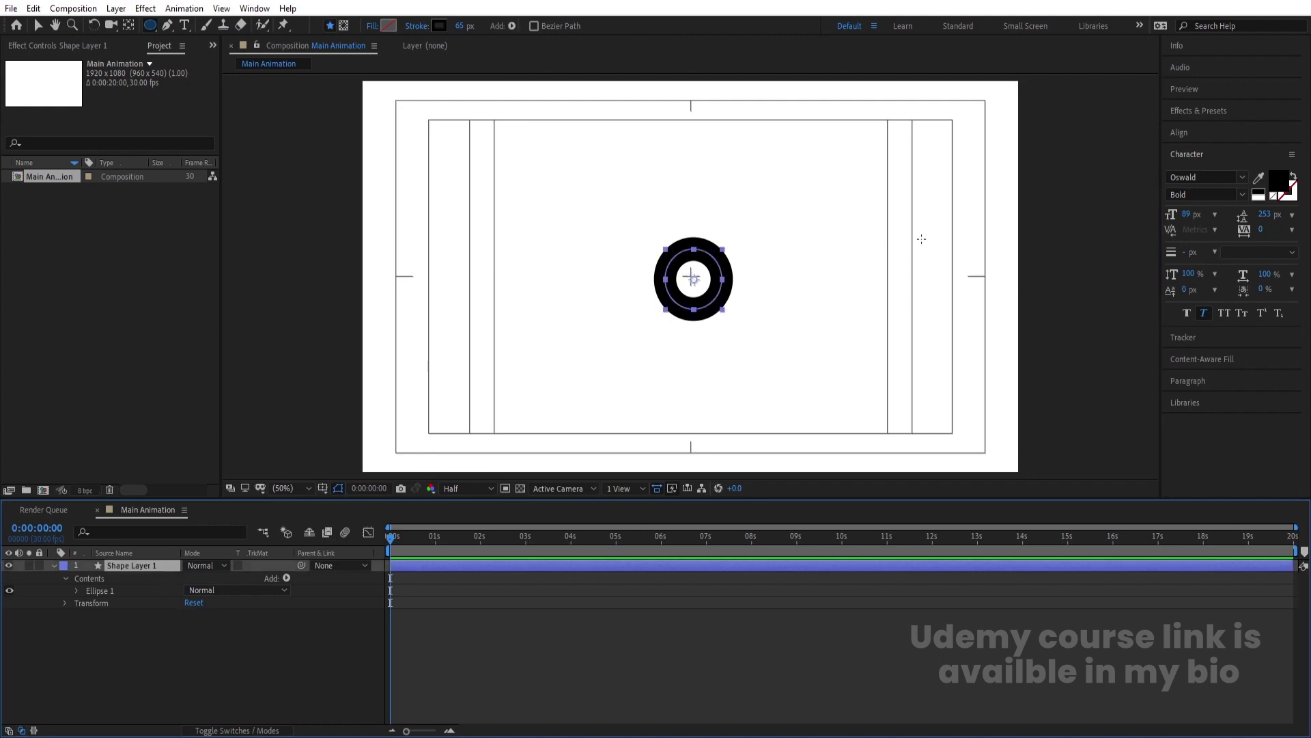
{"action": "left_click", "coordinate": [1175, 132]}
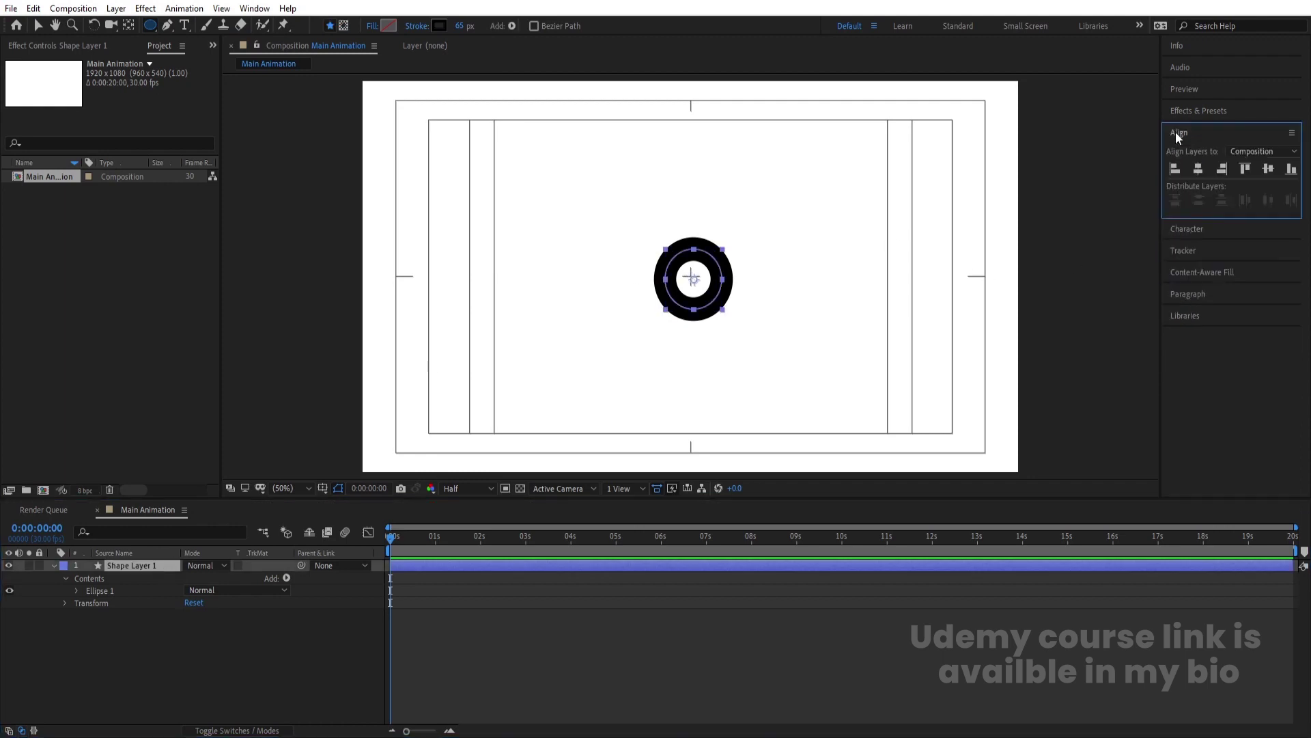
{"action": "left_click", "coordinate": [1197, 171]}
{"action": "left_click", "coordinate": [1269, 168]}
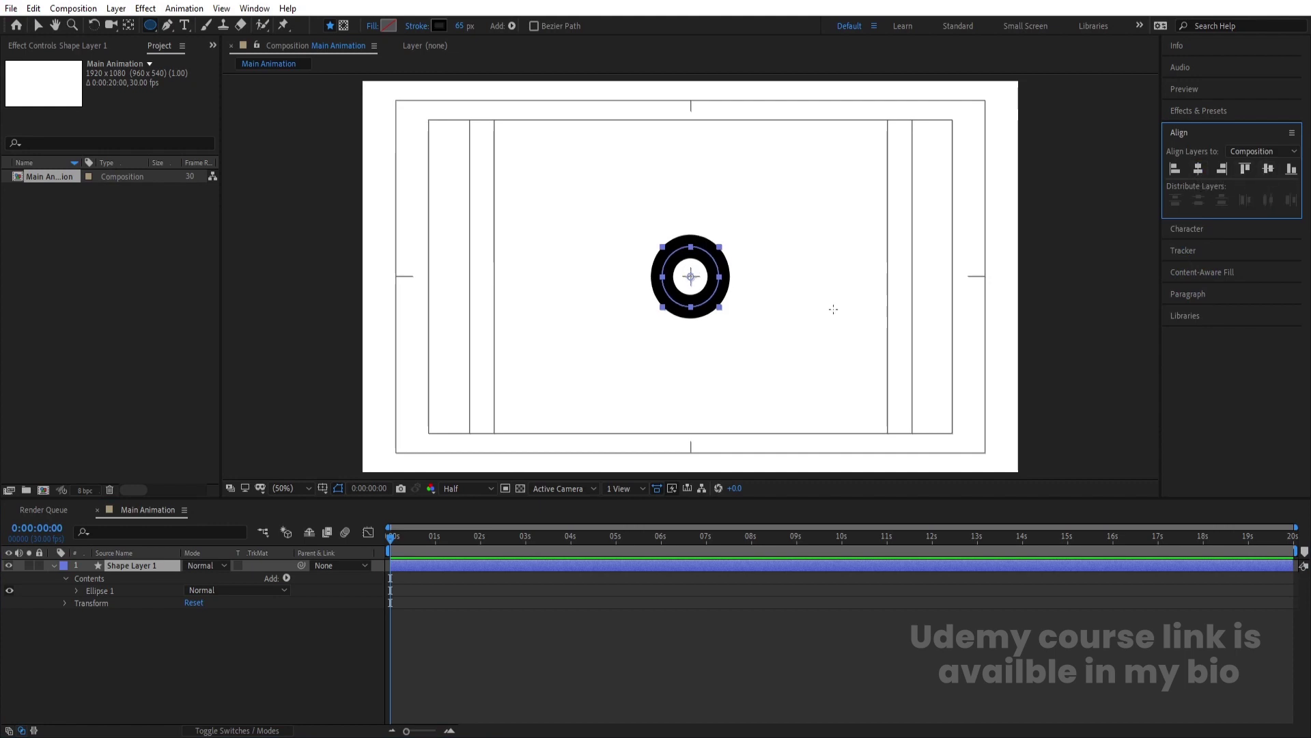
- Duplicate the ring layer and scale the copy down to 26% inside the original ring
{"action": "scroll", "coordinate": [647, 298], "scroll_direction": "up", "scroll_amount": 6}
{"action": "left_click", "coordinate": [142, 564]}
{"action": "key", "text": "ctrl+d"}
{"action": "key", "text": "s"}
{"action": "left_click_drag", "start_coordinate": [216, 579], "coordinate": [169, 589]}
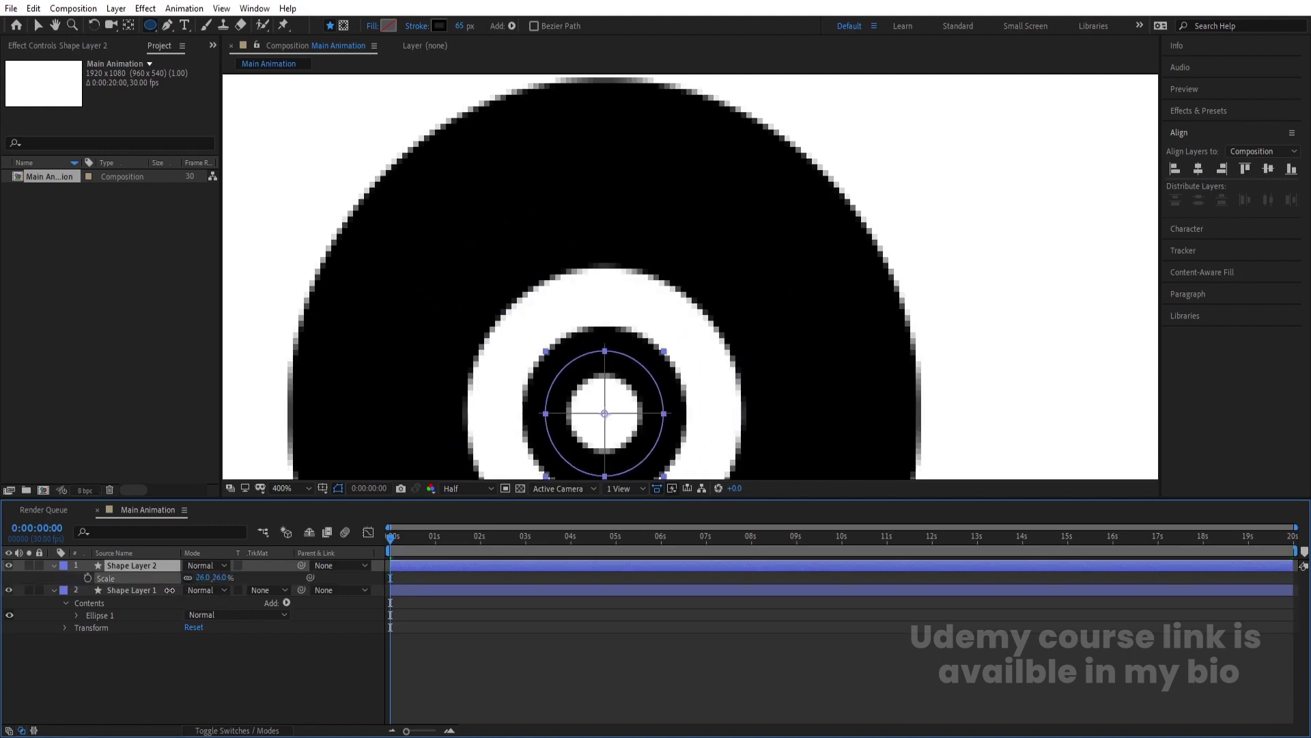
- Fill the ring's hollow centre by setting the small copy's stroke to 177 px and its scale to 31%
{"action": "left_click_drag", "start_coordinate": [588, 298], "coordinate": [614, 140]}
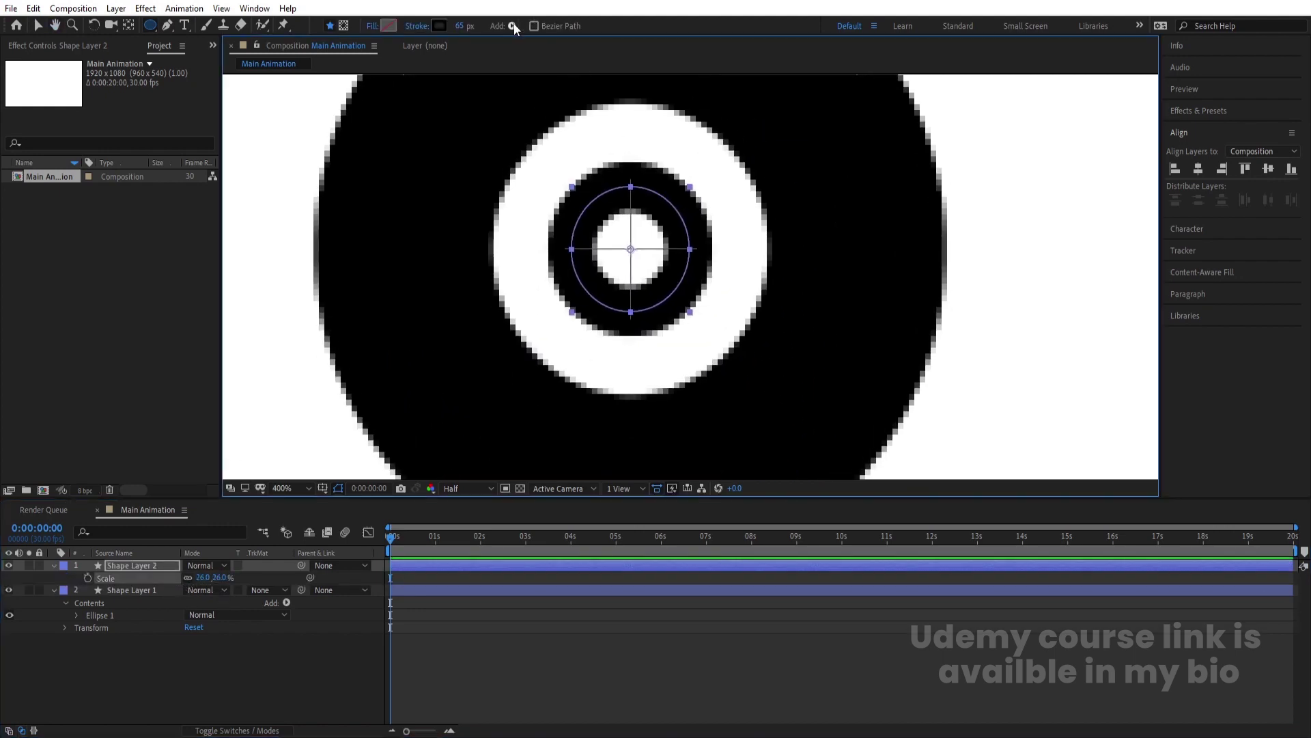
{"action": "left_click_drag", "start_coordinate": [459, 26], "coordinate": [509, 16]}
{"action": "left_click_drag", "start_coordinate": [205, 581], "coordinate": [204, 577]}
{"action": "left_click_drag", "start_coordinate": [466, 26], "coordinate": [489, 28]}
{"action": "left_click_drag", "start_coordinate": [205, 578], "coordinate": [206, 577]}
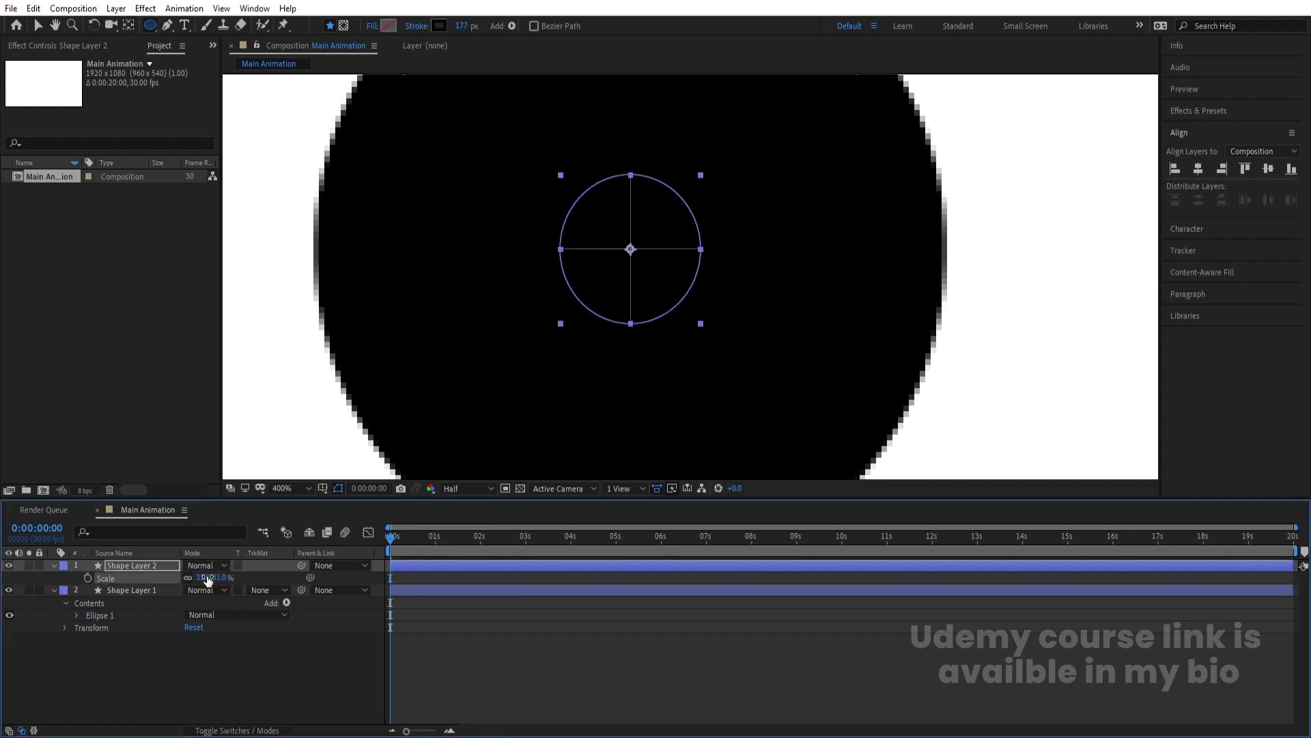
- Duplicate Shape Layer 1 and scale the lower of the two layers up to 275% as an outer ring
{"action": "scroll", "coordinate": [592, 243], "scroll_direction": "down", "scroll_amount": 4}
{"action": "left_click", "coordinate": [117, 592]}
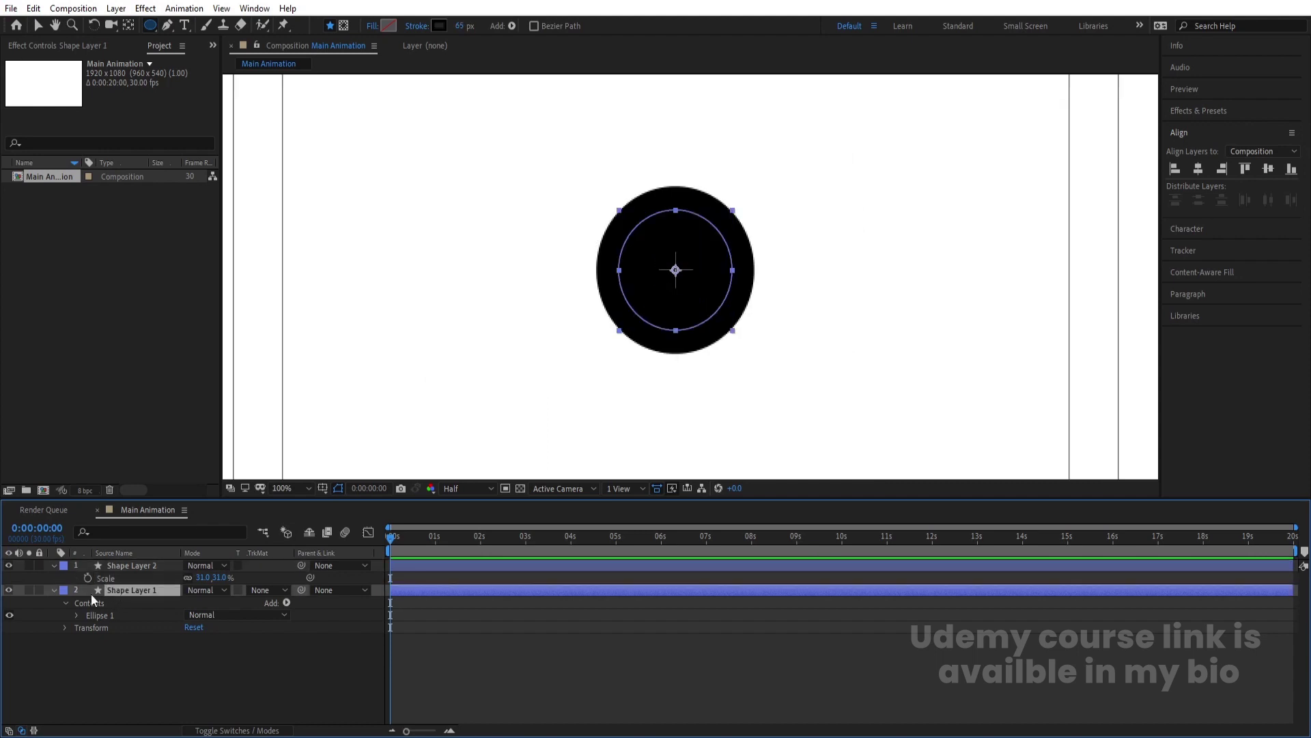
{"action": "left_click", "coordinate": [53, 591]}
{"action": "key", "text": "ctrl+d"}
{"action": "left_click", "coordinate": [134, 606]}
{"action": "key", "text": "s"}
{"action": "left_click_drag", "start_coordinate": [204, 614], "coordinate": [279, 571]}
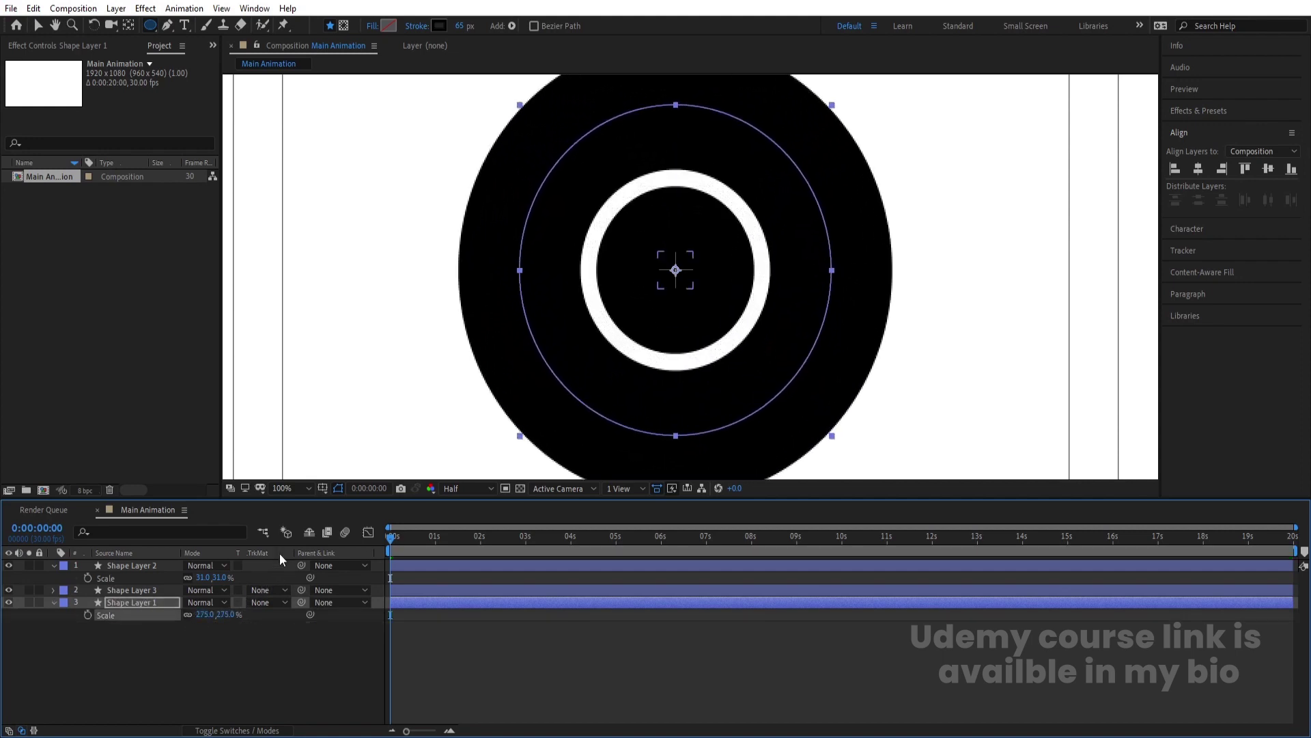
- Adjust the outer ring on Shape Layer 1 to a 66 px stroke and 227% scale so it meets the inner ring
{"action": "left_click_drag", "start_coordinate": [465, 25], "coordinate": [285, 367]}
{"action": "left_click_drag", "start_coordinate": [205, 612], "coordinate": [143, 606]}
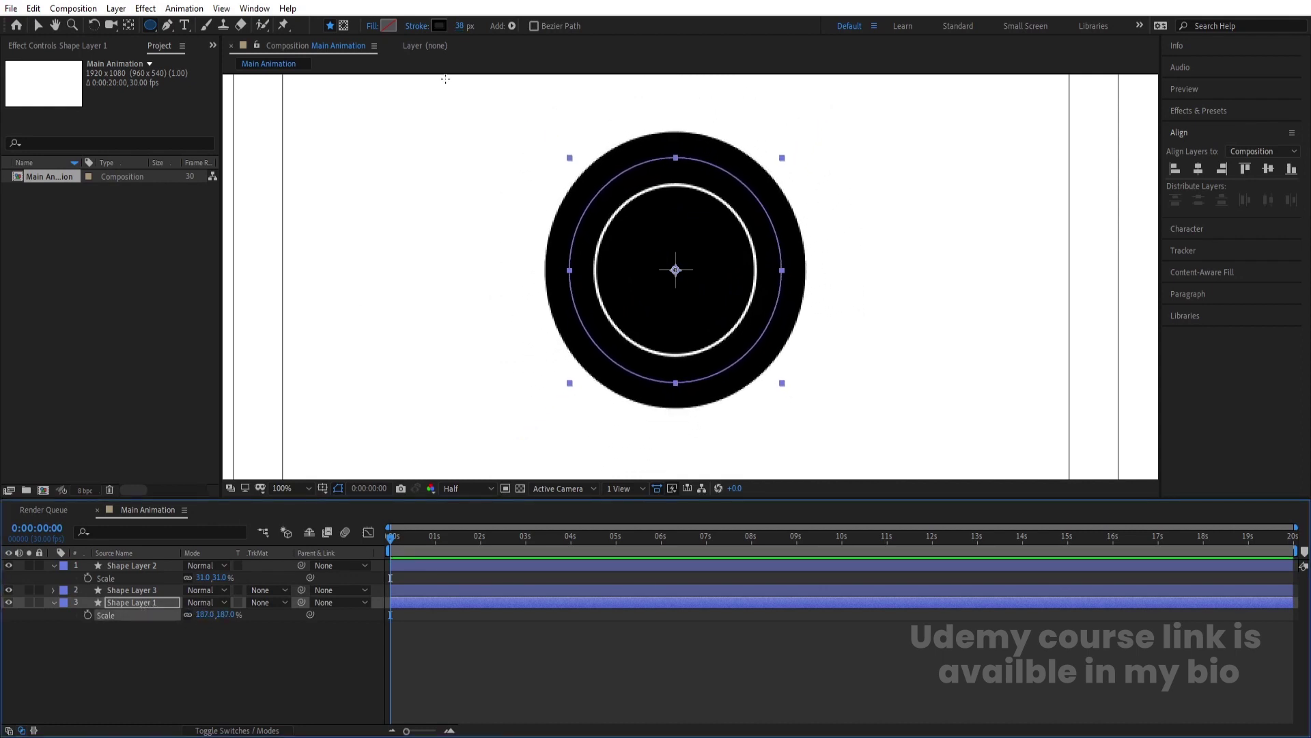
{"action": "left_click_drag", "start_coordinate": [461, 25], "coordinate": [490, 25]}
{"action": "left_click", "coordinate": [204, 616]}
{"action": "key", "text": "s"}
{"action": "key", "text": "Num_Lock"}
{"action": "mouse_move", "coordinate": [194, 614]}
{"action": "left_mouse_down"}
{"action": "mouse_move", "coordinate": [230, 614]}
{"action": "mouse_move", "coordinate": [219, 614]}
{"action": "left_mouse_up"}
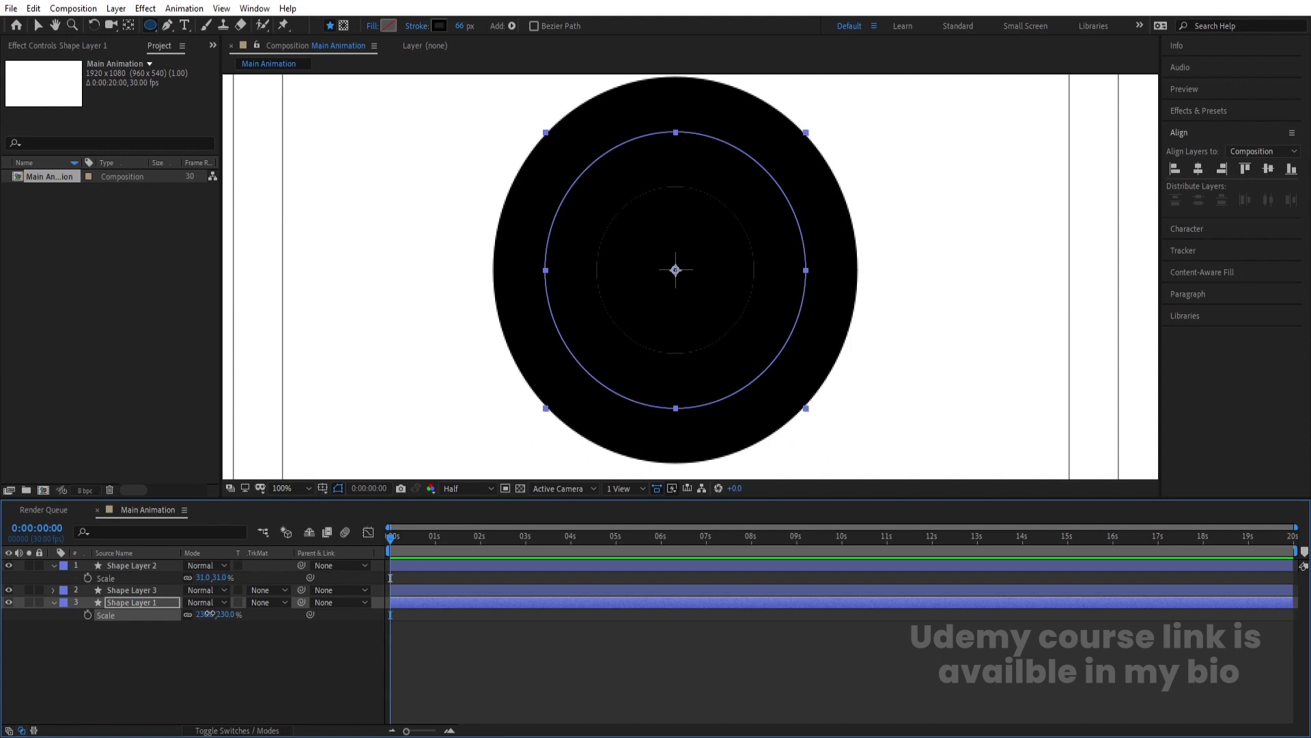
{"action": "left_click_drag", "start_coordinate": [209, 614], "coordinate": [210, 614]}
- Change the stroke colour of the ring on Shape Layer 3 to red FF0000
{"action": "left_click", "coordinate": [128, 588]}
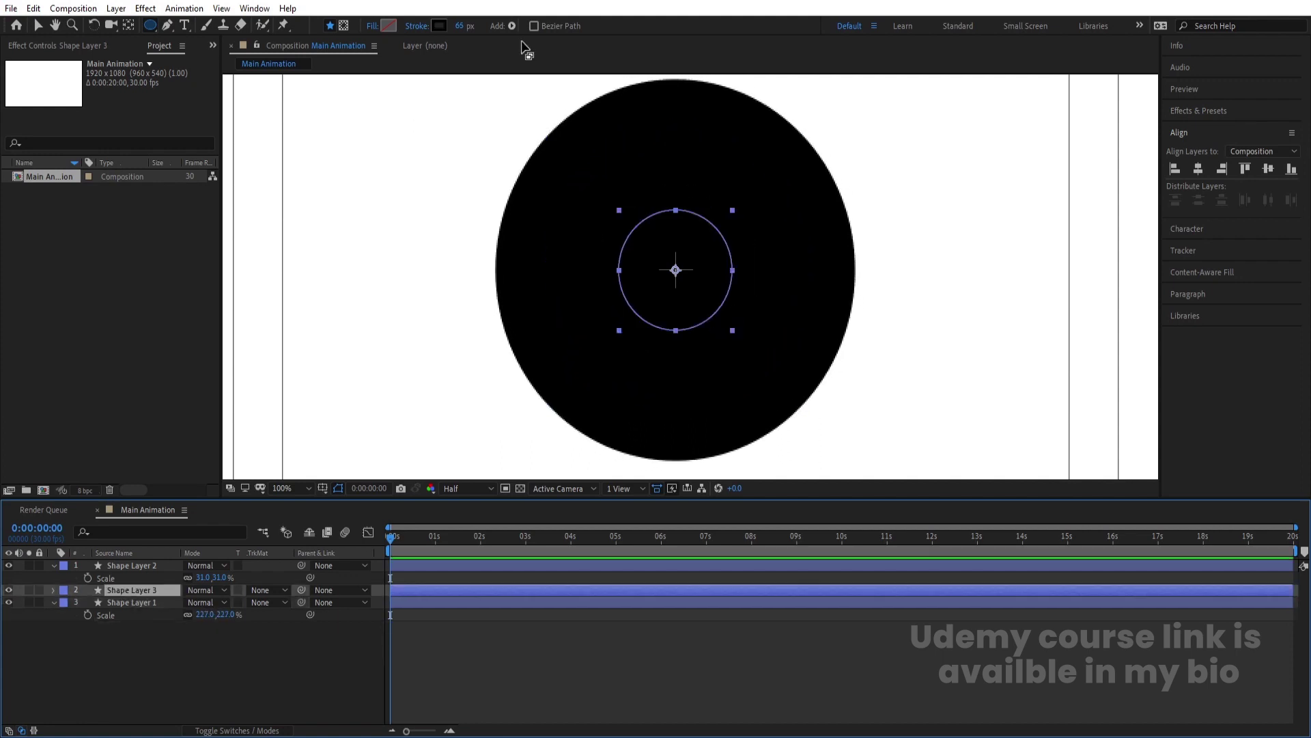
{"action": "left_click", "coordinate": [440, 27]}
{"action": "left_click_drag", "start_coordinate": [307, 349], "coordinate": [422, 144]}
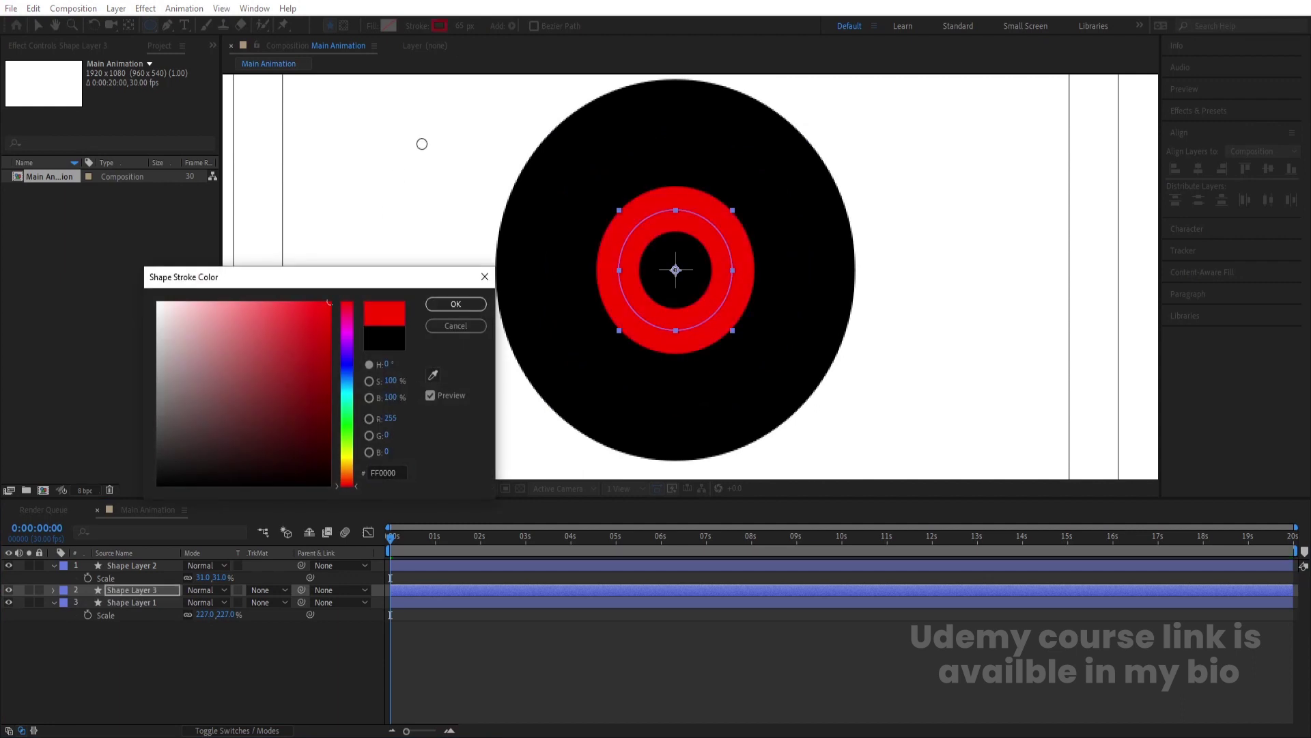
{"action": "left_click", "coordinate": [456, 304]}
- Narrow the outer black ring to a 37 px stroke and scale it to 178% so it borders the red ring
{"action": "left_click", "coordinate": [164, 603]}
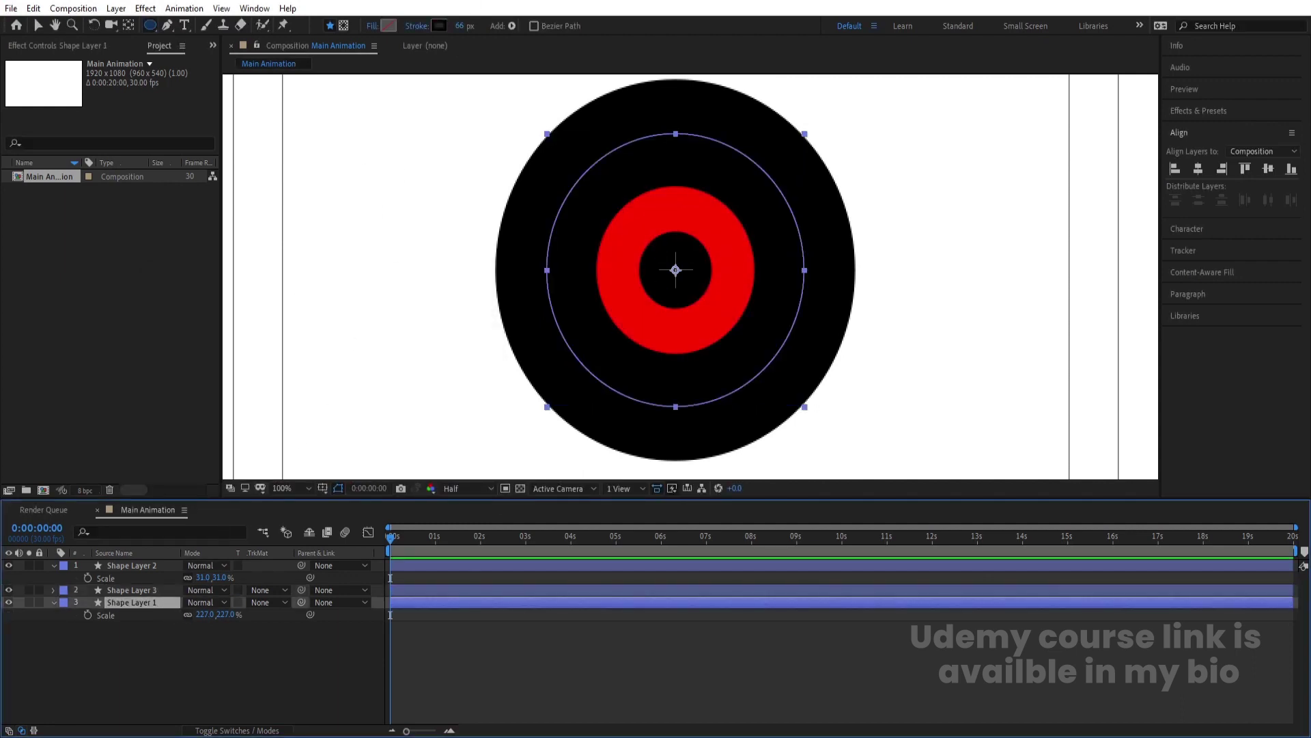
{"action": "left_click_drag", "start_coordinate": [460, 26], "coordinate": [440, 26]}
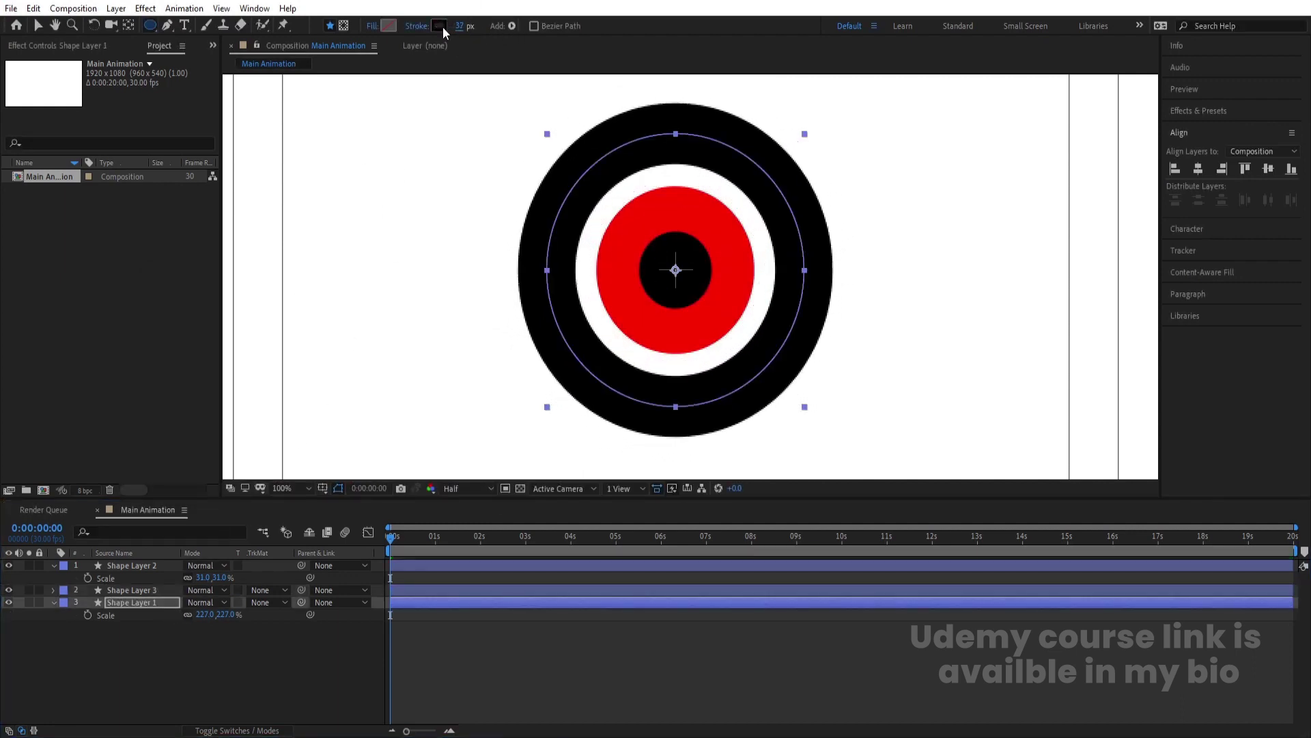
{"action": "left_click_drag", "start_coordinate": [205, 614], "coordinate": [182, 614]}
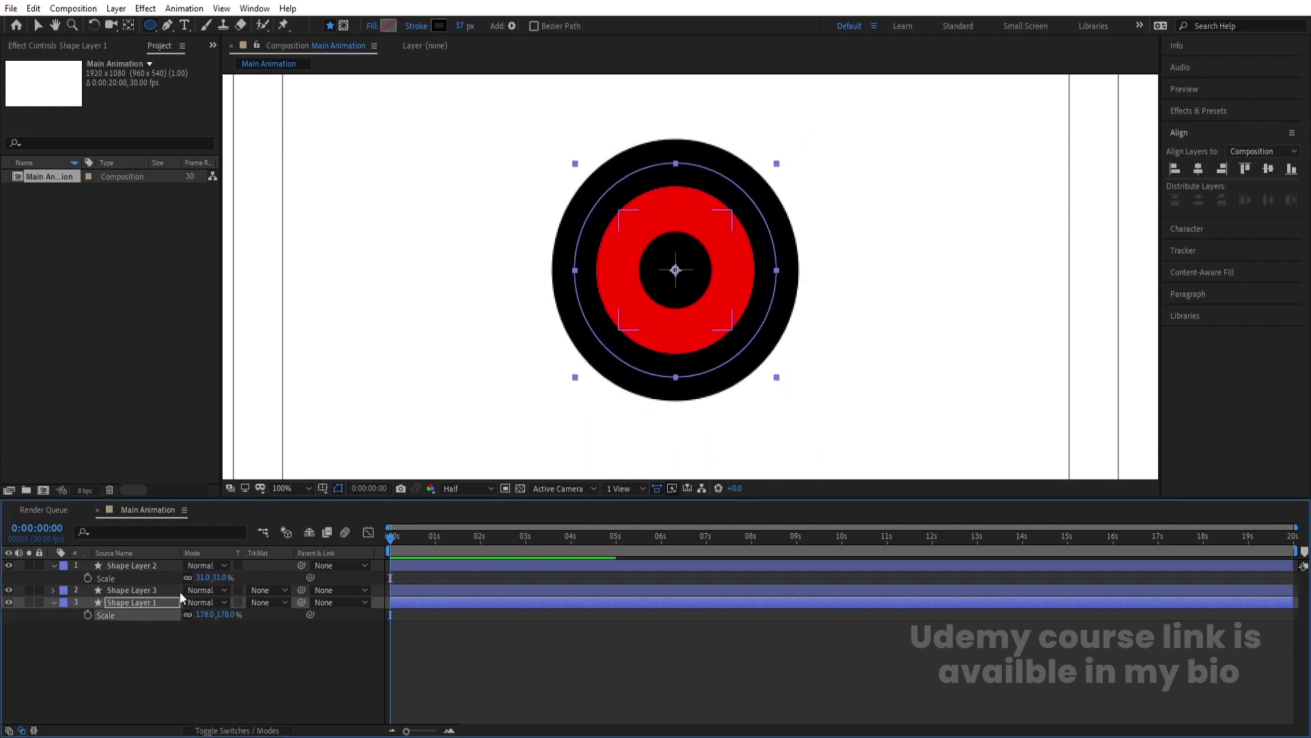
- Duplicate Shape Layer 1, then scale the bottom layer to 312% and set its stroke to 27 px
{"action": "key", "text": "ctrl+d"}
{"action": "left_click", "coordinate": [125, 616]}
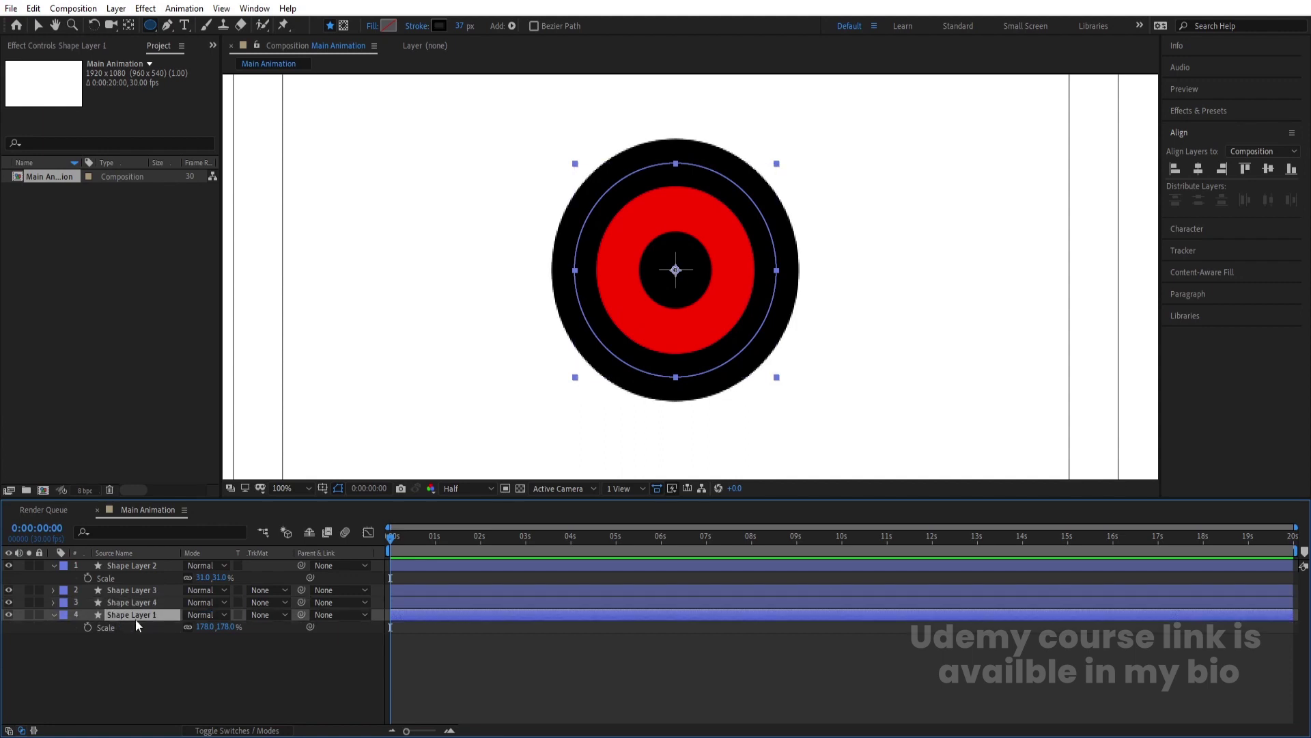
{"action": "left_click_drag", "start_coordinate": [203, 627], "coordinate": [295, 627]}
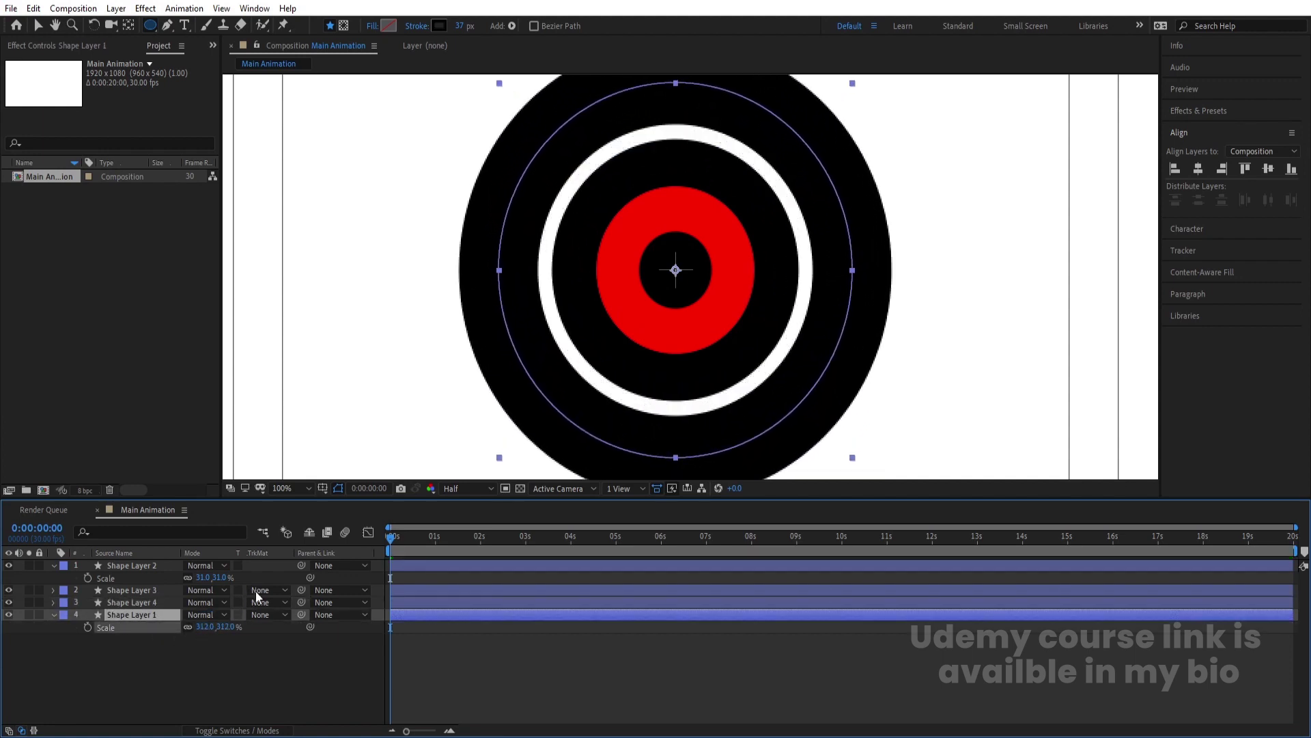
{"action": "left_click_drag", "start_coordinate": [457, 25], "coordinate": [450, 23]}
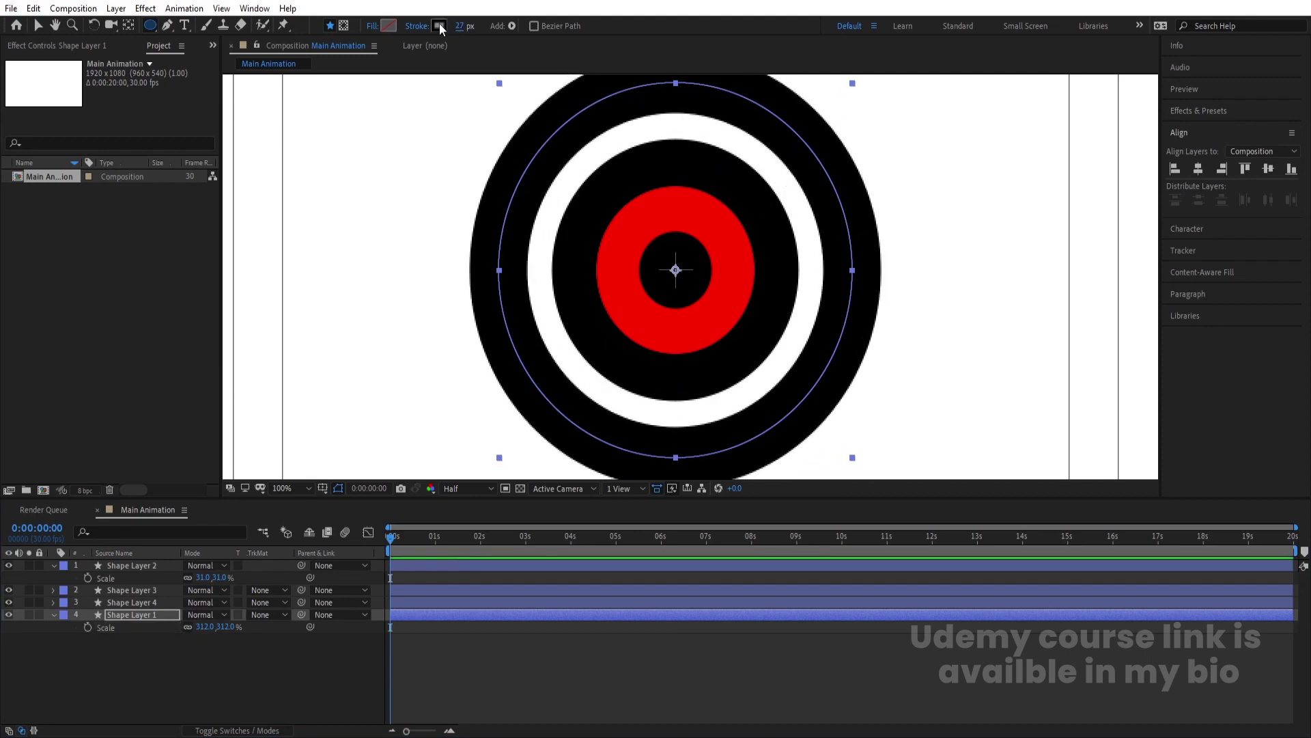
- Recolour the outermost ring with the inner ring's red and scale it to 260% to close the gap
{"action": "left_click", "coordinate": [440, 26]}
{"action": "left_click", "coordinate": [433, 374]}
{"action": "left_click", "coordinate": [627, 258]}
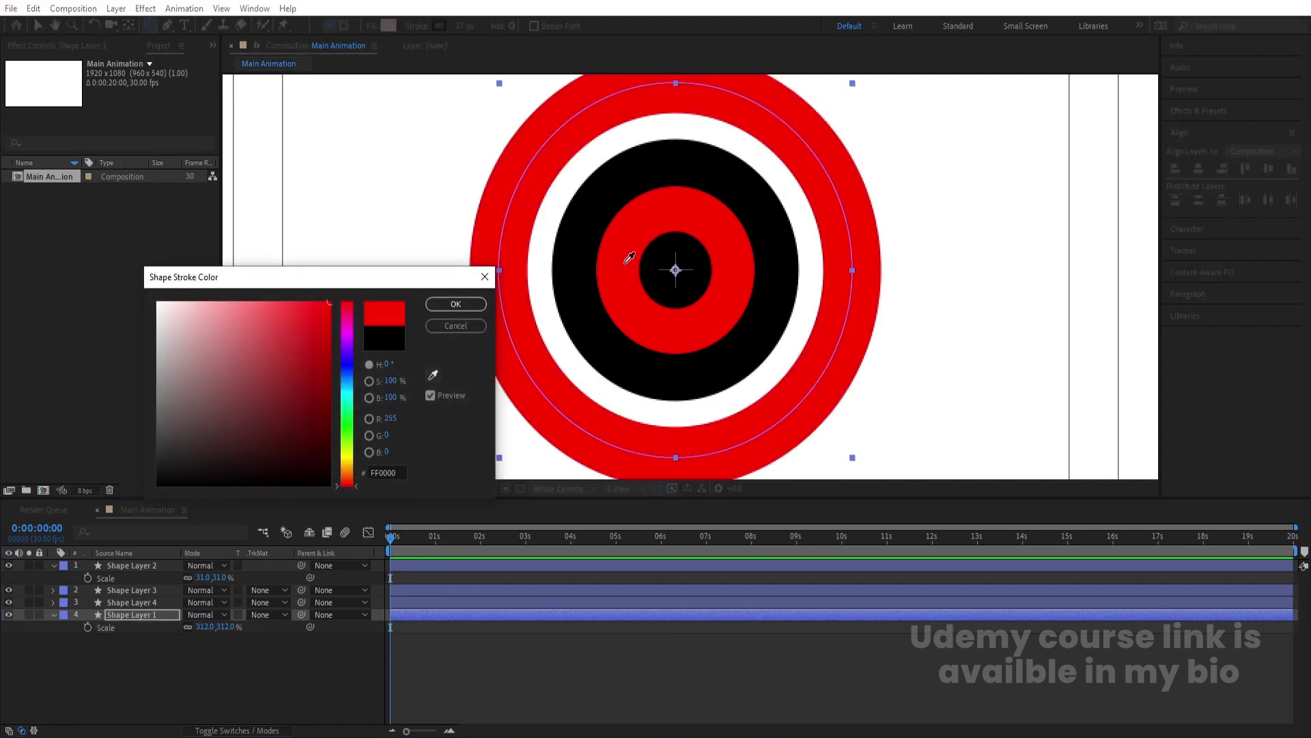
{"action": "key", "text": "Return"}
{"action": "left_click_drag", "start_coordinate": [212, 626], "coordinate": [176, 625]}
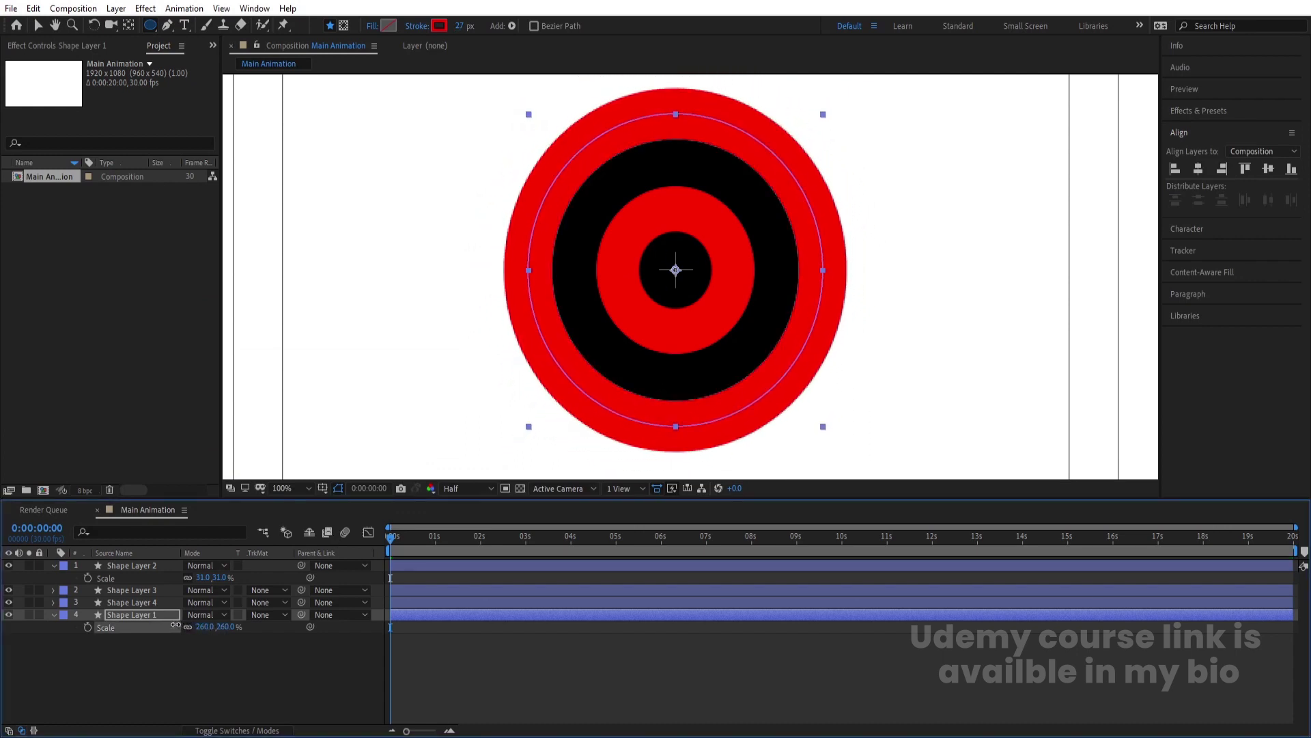
- Duplicate the outermost red ring layer and scale the bottom layer to 364%
{"action": "key", "text": "comma"}
{"action": "left_click", "coordinate": [84, 678]}
{"action": "left_click", "coordinate": [109, 615]}
{"action": "key", "text": "ctrl+d"}
{"action": "left_click", "coordinate": [118, 627]}
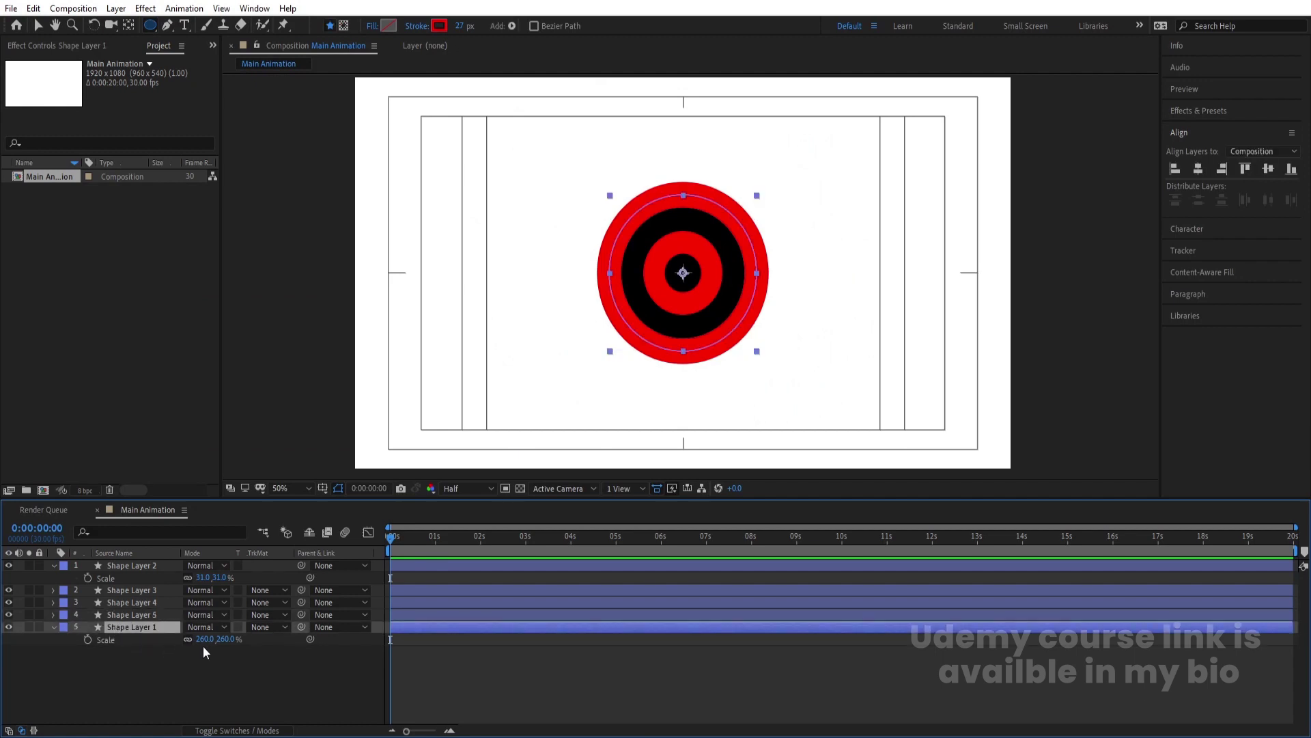
{"action": "left_click_drag", "start_coordinate": [203, 639], "coordinate": [237, 601]}
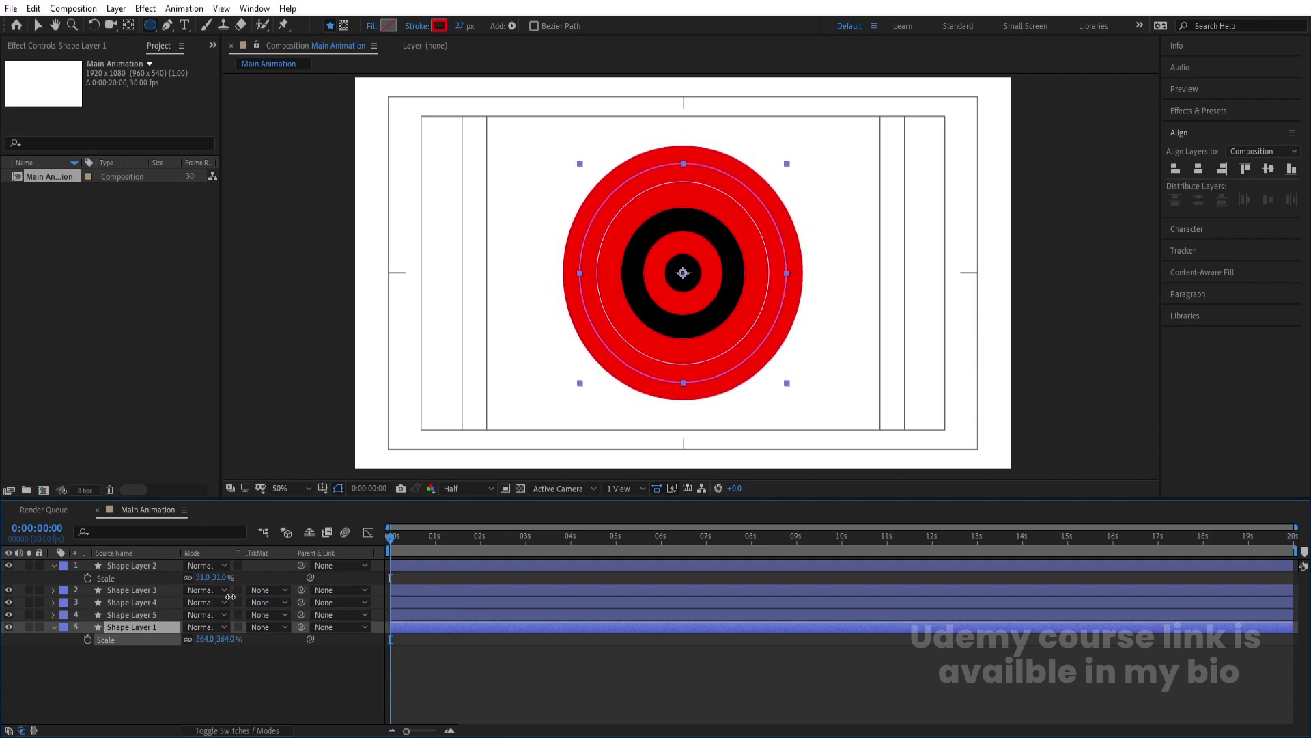
- Give the new outermost ring a 21 px stroke in black 000000 and scale it to 347%
{"action": "left_click_drag", "start_coordinate": [459, 25], "coordinate": [447, 26]}
{"action": "left_click", "coordinate": [439, 25]}
{"action": "type", "text": "000000"}
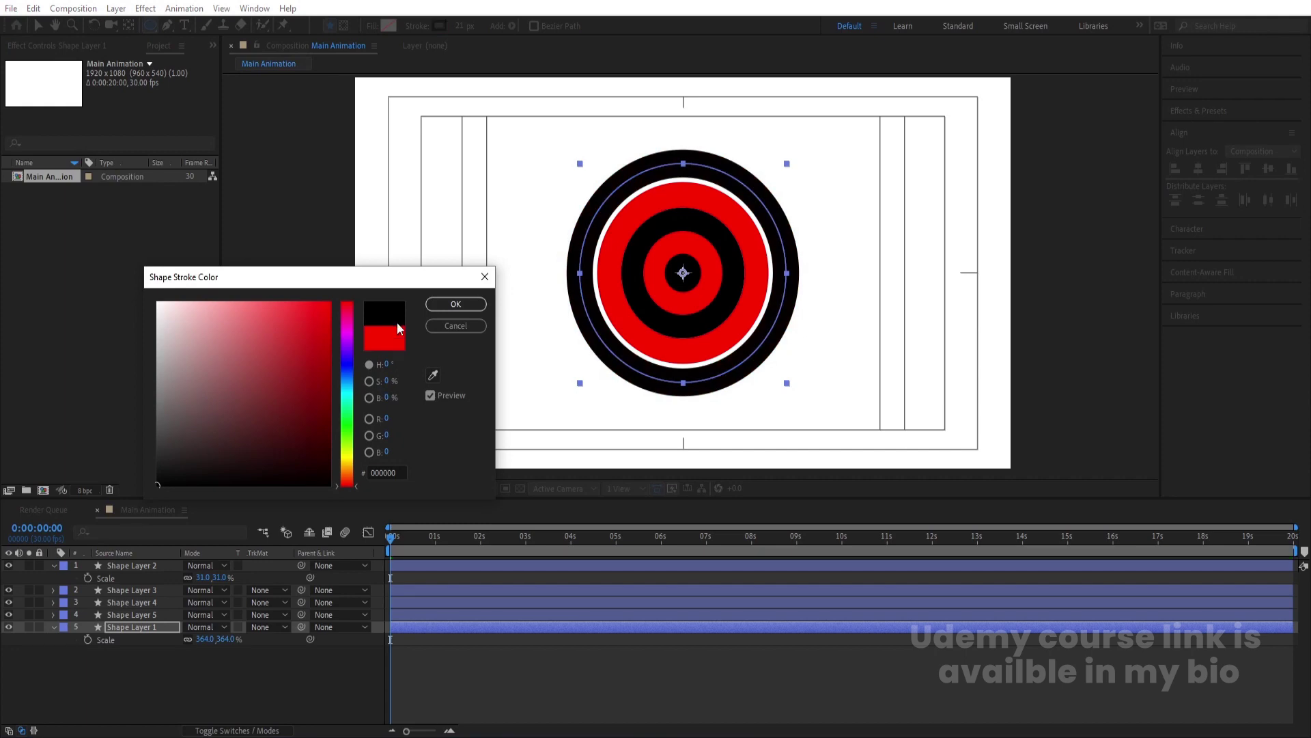
{"action": "left_click", "coordinate": [456, 304]}
{"action": "left_click_drag", "start_coordinate": [205, 638], "coordinate": [192, 638]}
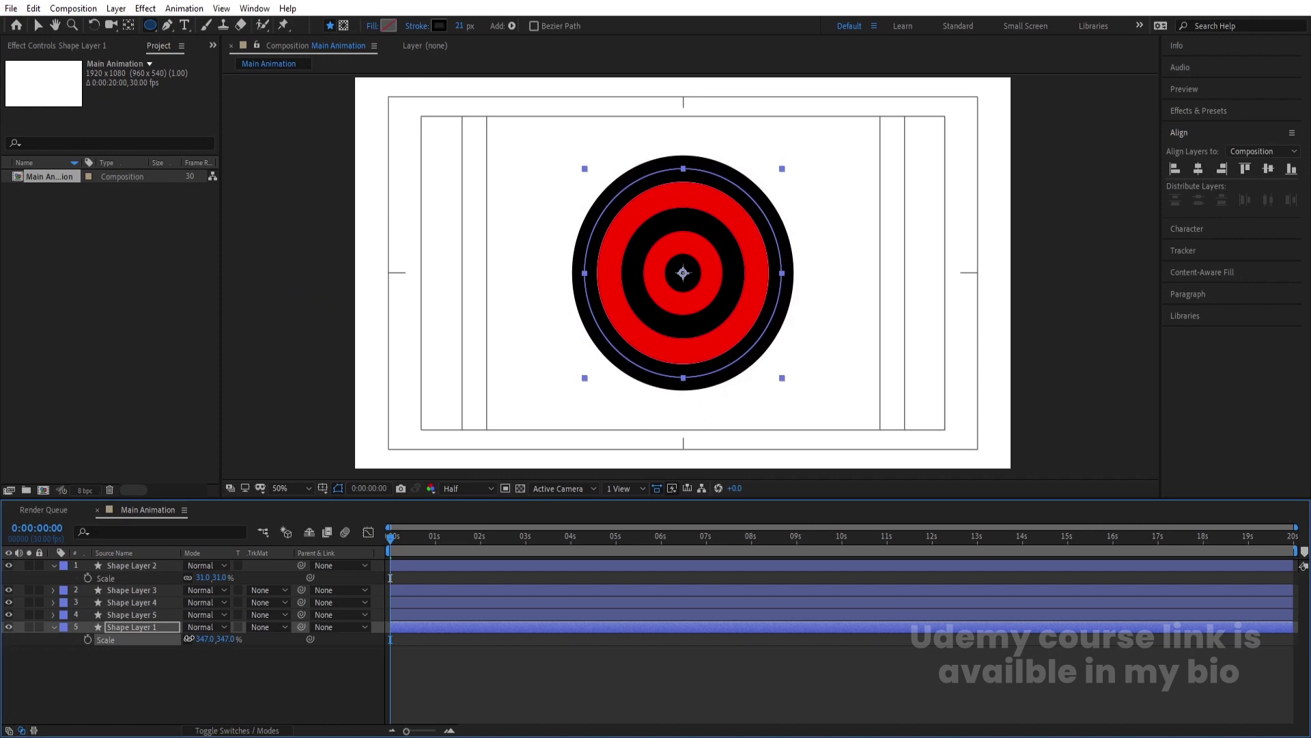
- Duplicate the outermost black ring layer and scale the bottom layer to 447%
{"action": "left_click", "coordinate": [165, 628]}
{"action": "key", "text": "ctrl+d"}
{"action": "left_click", "coordinate": [128, 639]}
{"action": "left_click_drag", "start_coordinate": [204, 654], "coordinate": [252, 636]}
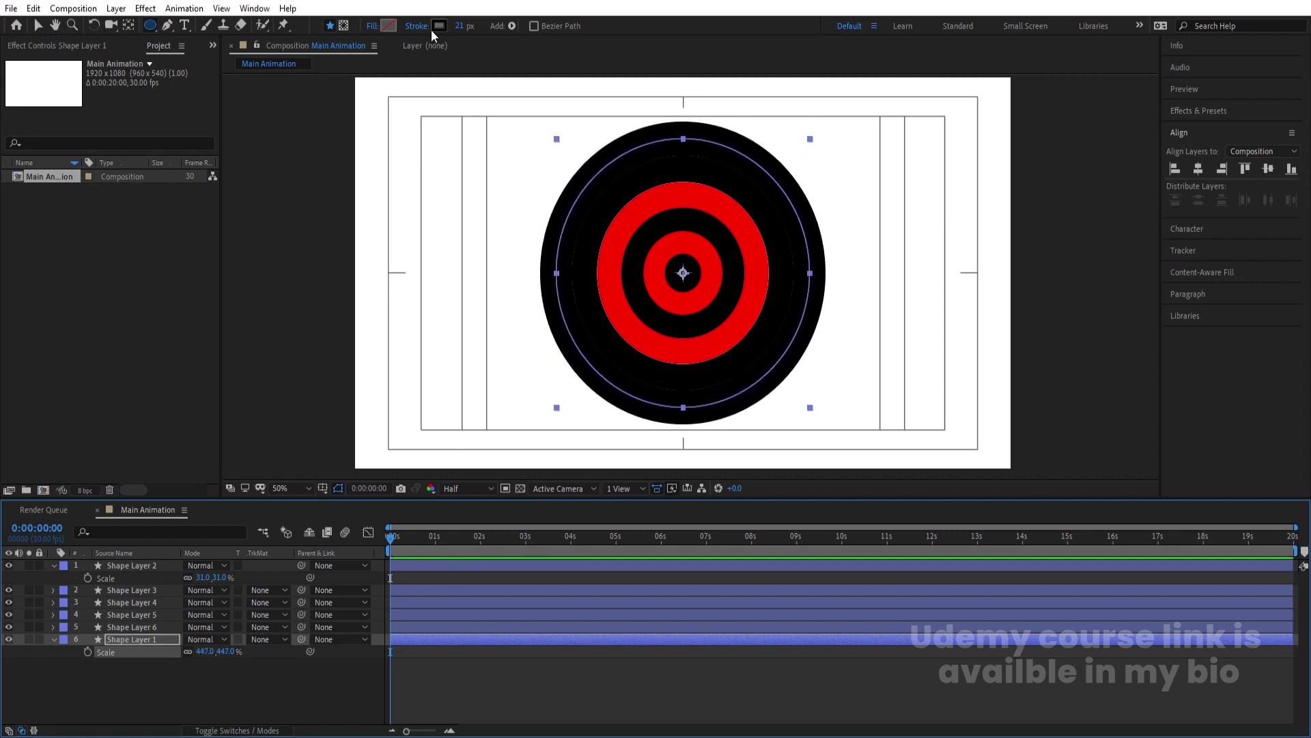
- Recolour the outermost ring's stroke with the same red as the inner red rings
{"action": "left_click", "coordinate": [439, 26]}
{"action": "type", "text": "FF0000"}
{"action": "left_click", "coordinate": [471, 307]}
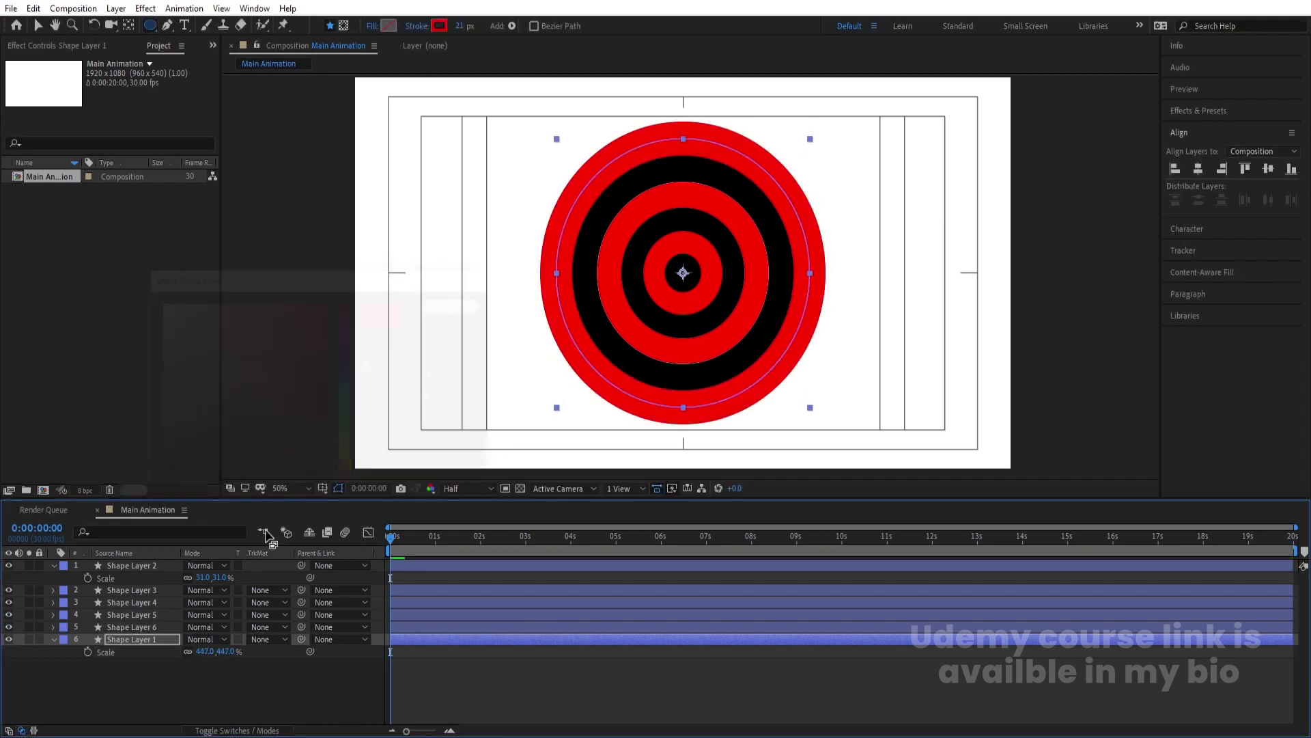
- Duplicate the outermost red ring layer and turn the bottom layer into a black ring scaled to 572%
{"action": "key", "text": "ctrl+d"}
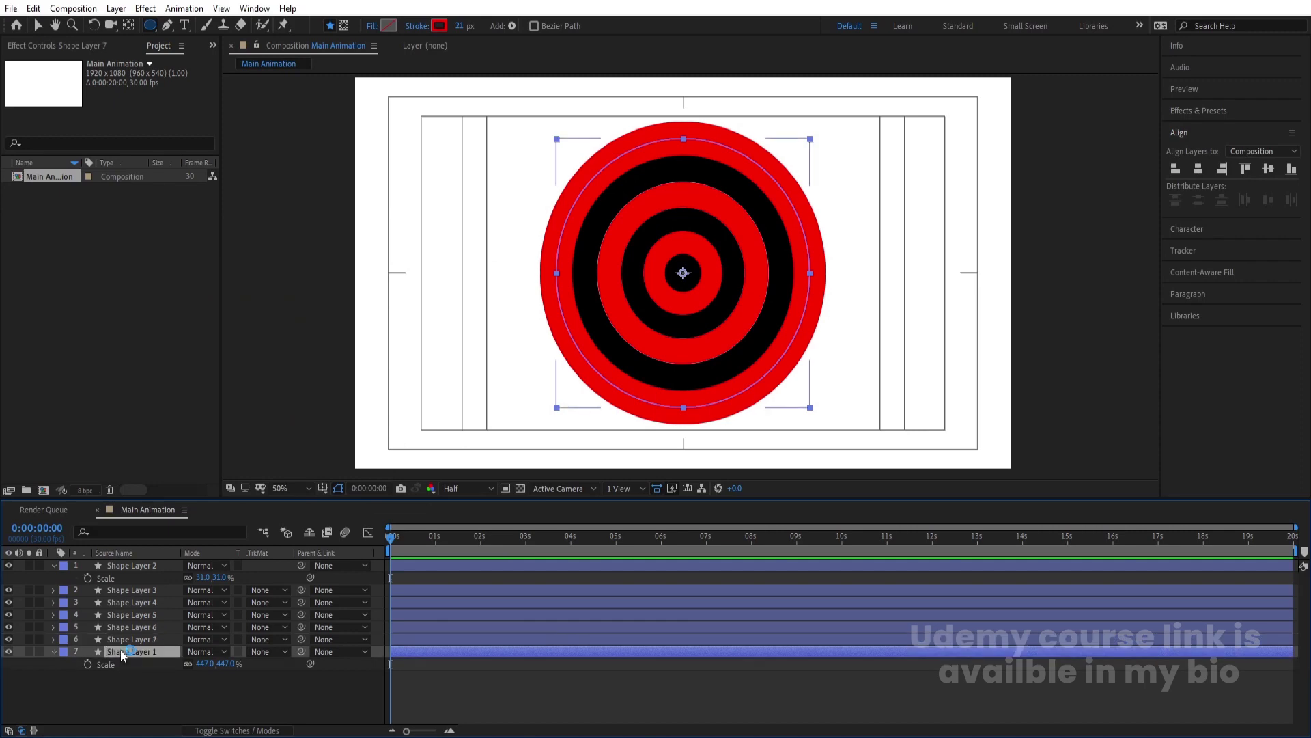
{"action": "left_click_drag", "start_coordinate": [200, 663], "coordinate": [239, 610]}
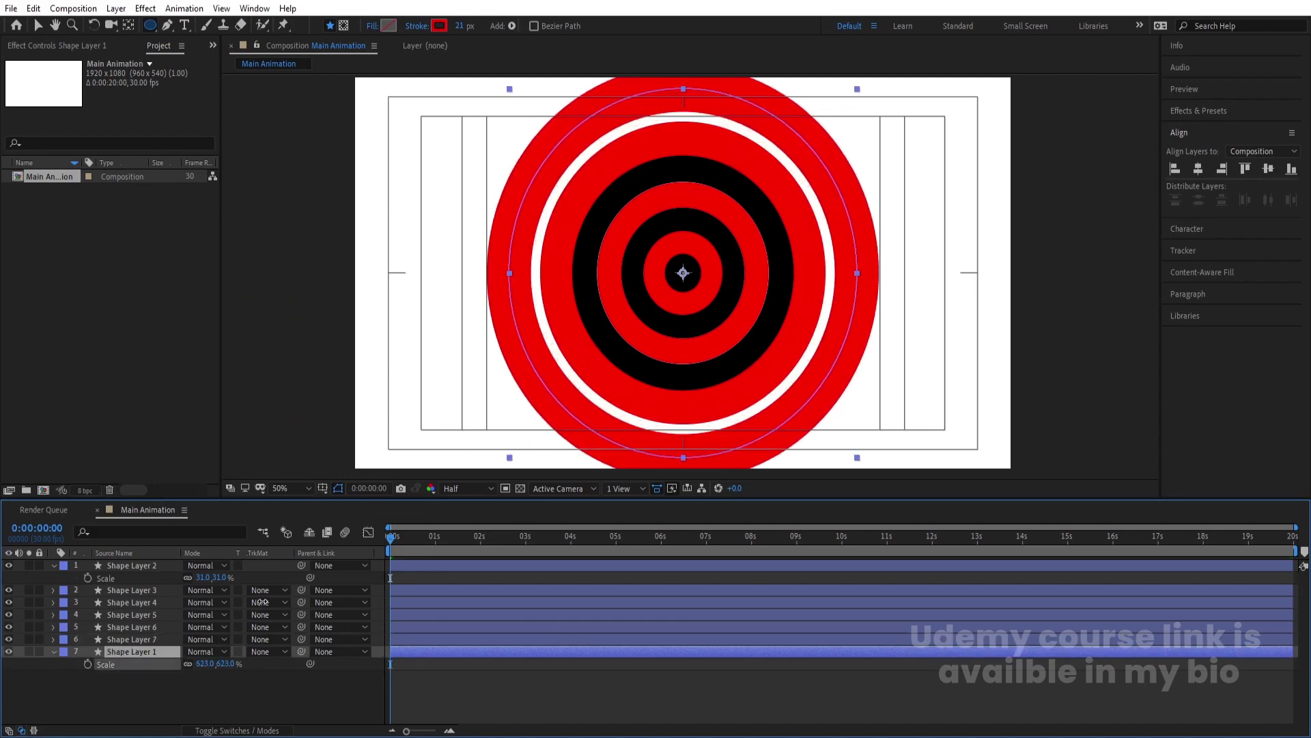
{"action": "left_click", "coordinate": [444, 25]}
{"action": "left_click_drag", "start_coordinate": [237, 395], "coordinate": [84, 552]}
{"action": "key", "text": "Return"}
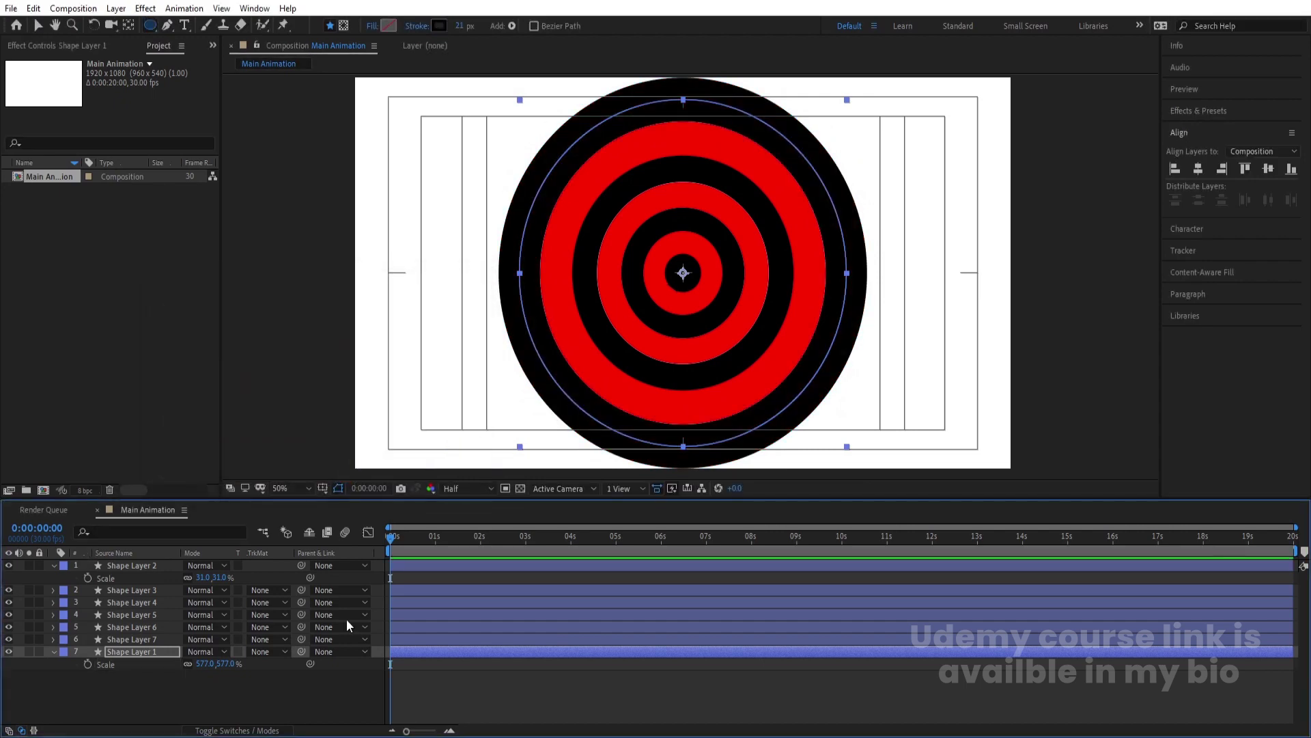
{"action": "left_click_drag", "start_coordinate": [206, 673], "coordinate": [203, 672]}
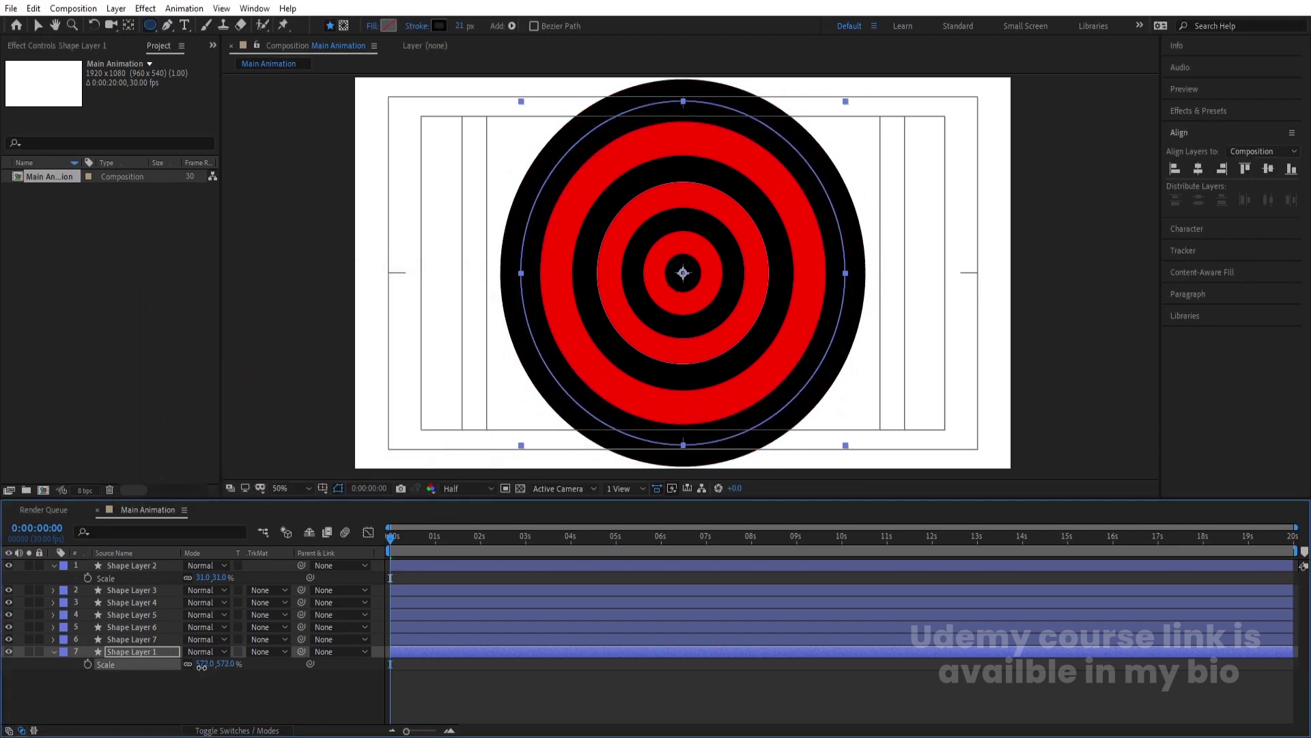
{"action": "left_click", "coordinate": [207, 691]}
- Duplicate the outermost black ring layer twice, enlarging the bottom layer each time, up to a scale of 942%
{"action": "left_click", "coordinate": [157, 652]}
{"action": "key", "text": "ctrl+d"}
{"action": "left_click", "coordinate": [133, 664]}
{"action": "left_click_drag", "start_coordinate": [205, 675], "coordinate": [264, 625]}
{"action": "key", "text": "ctrl+d"}
{"action": "left_click_drag", "start_coordinate": [205, 689], "coordinate": [251, 626]}
- Duplicate the outermost black ring layer once more and scale the bottom layer to 1206% to fill the frame
{"action": "left_click", "coordinate": [159, 675]}
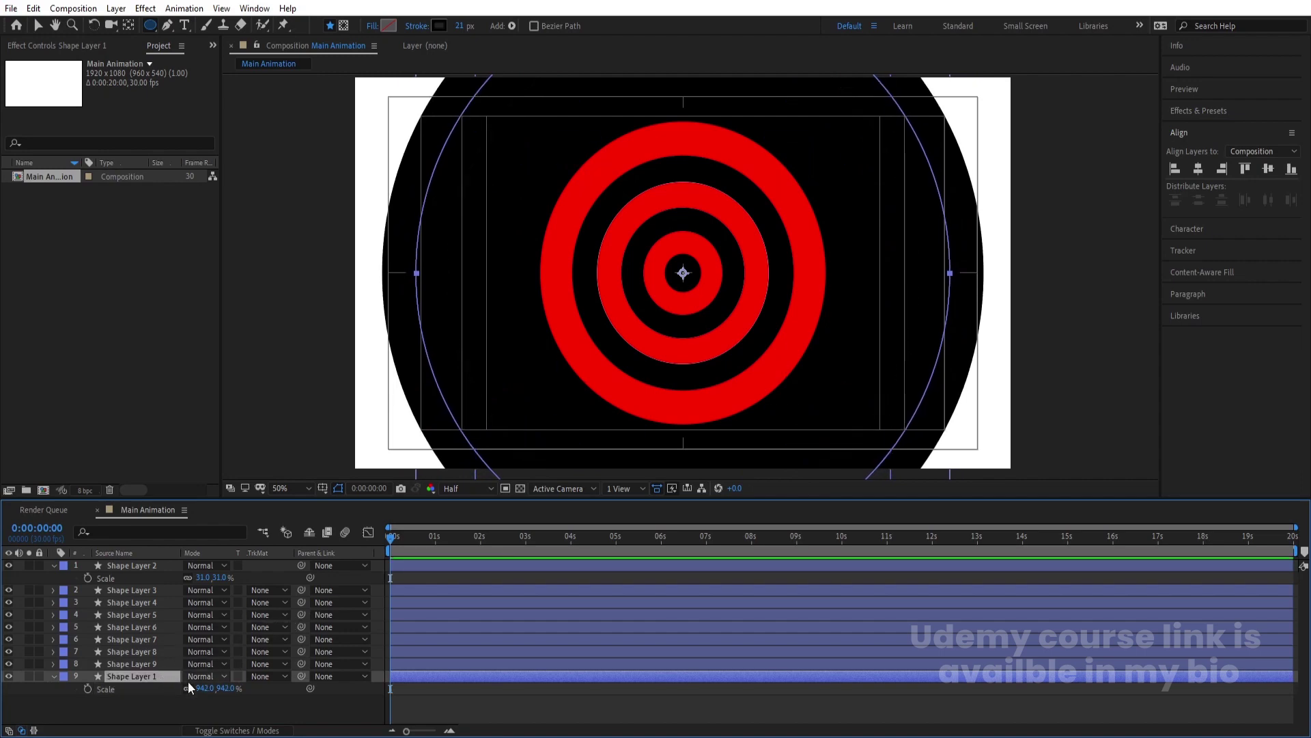
{"action": "key", "text": "ctrl+d"}
{"action": "left_click_drag", "start_coordinate": [208, 696], "coordinate": [302, 610]}
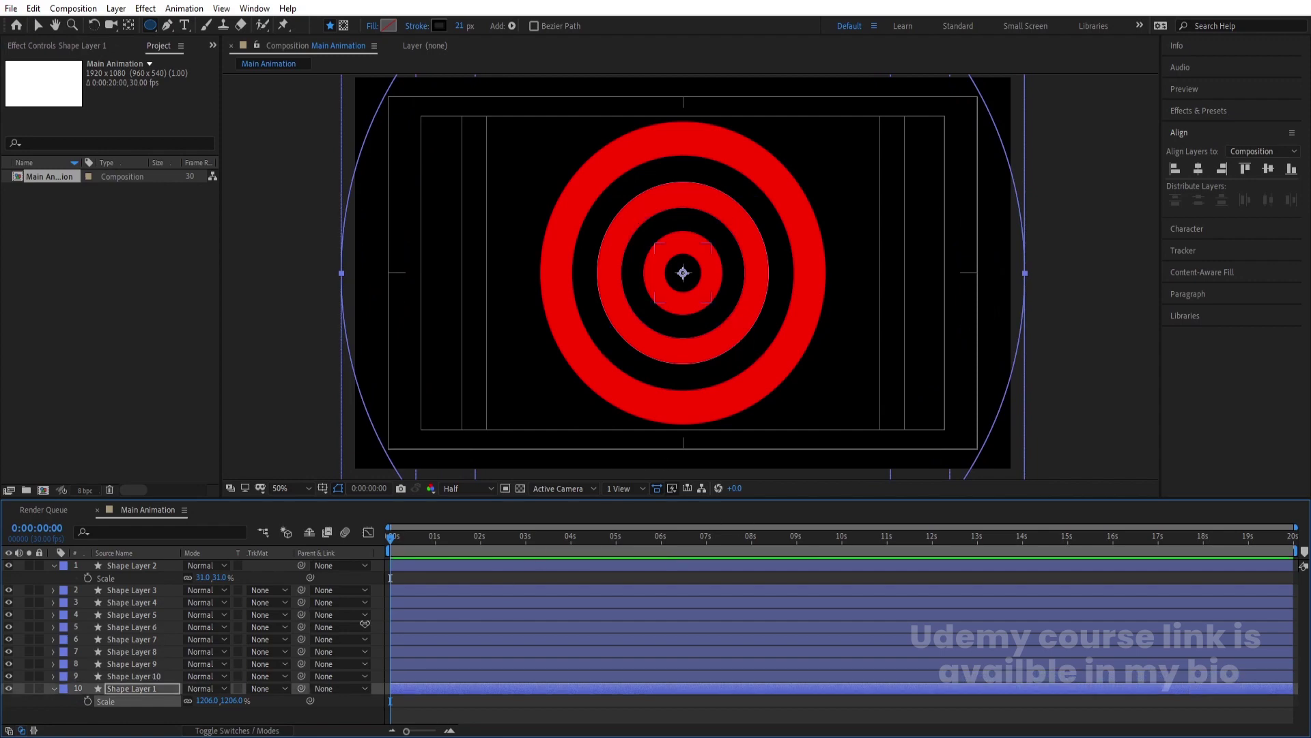
- Set the stroke colour of all ten shape layers to black 000000
{"action": "key", "text": "ctrl+a"}
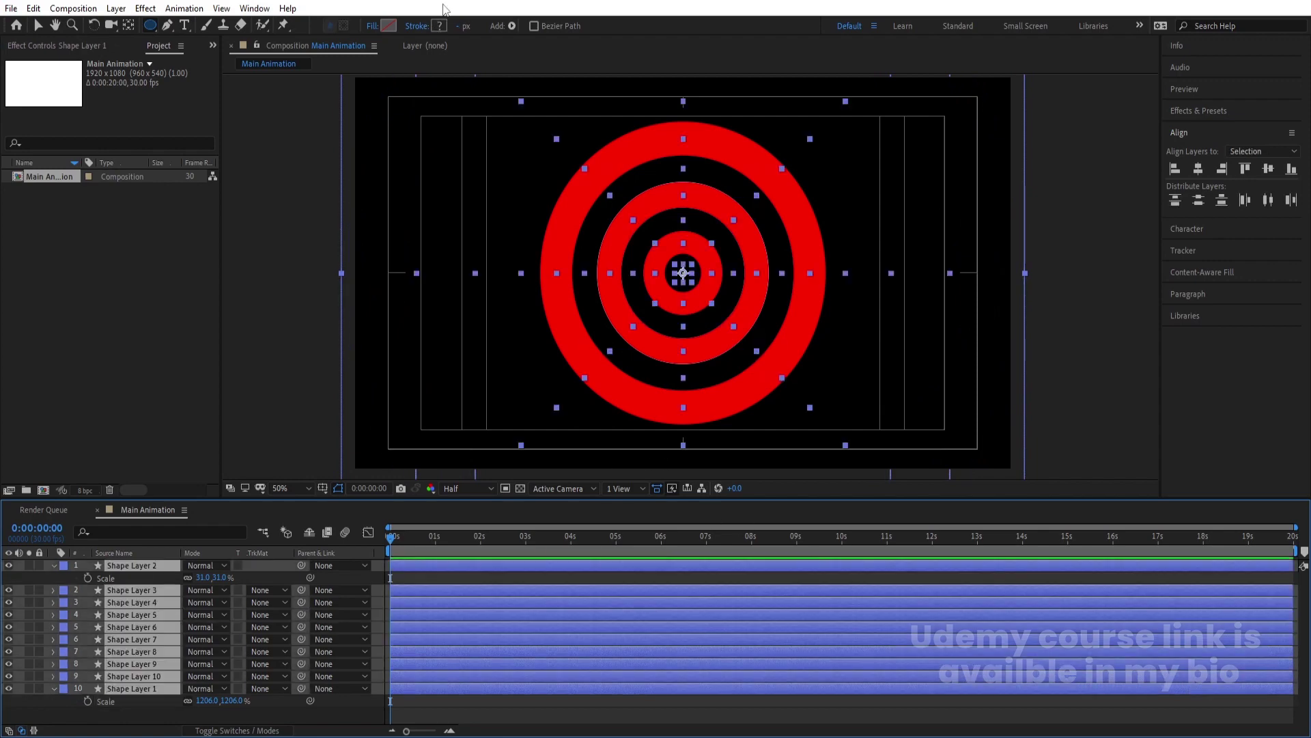
{"action": "left_click", "coordinate": [437, 25]}
{"action": "left_click_drag", "start_coordinate": [265, 401], "coordinate": [92, 522]}
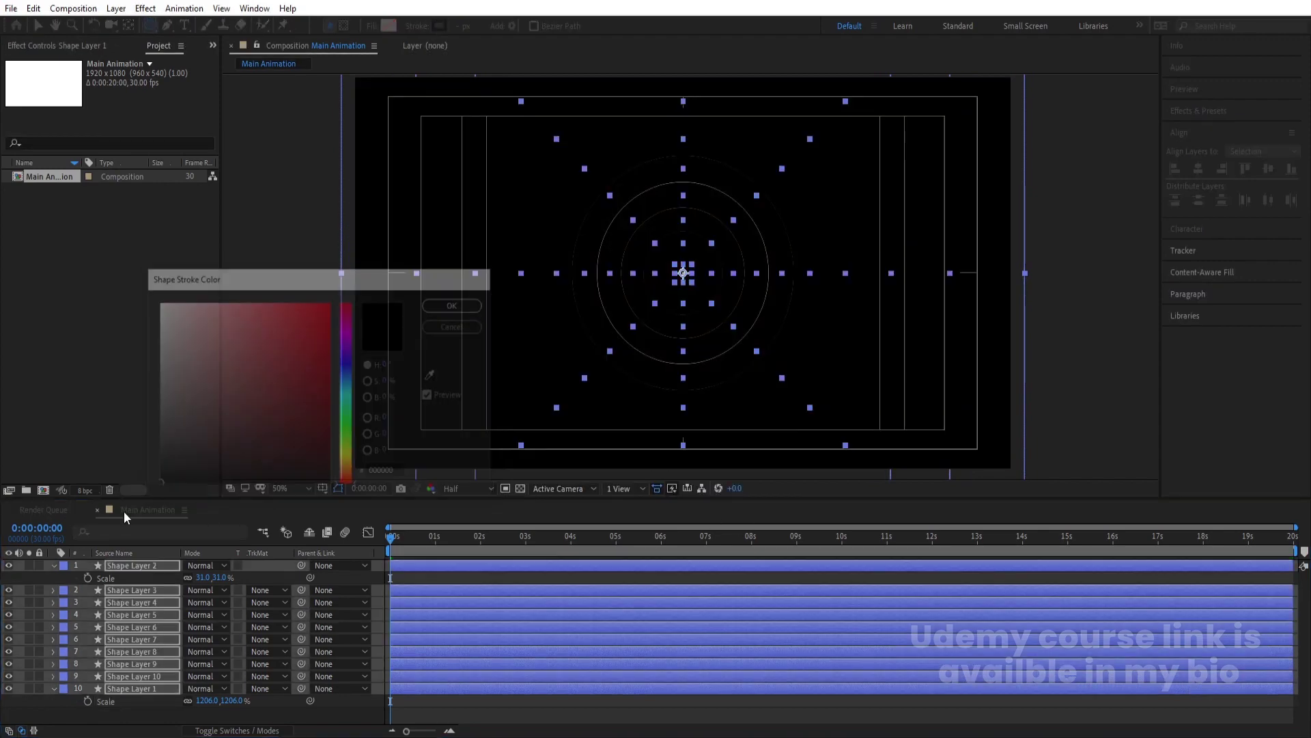
{"action": "left_click", "coordinate": [395, 579]}
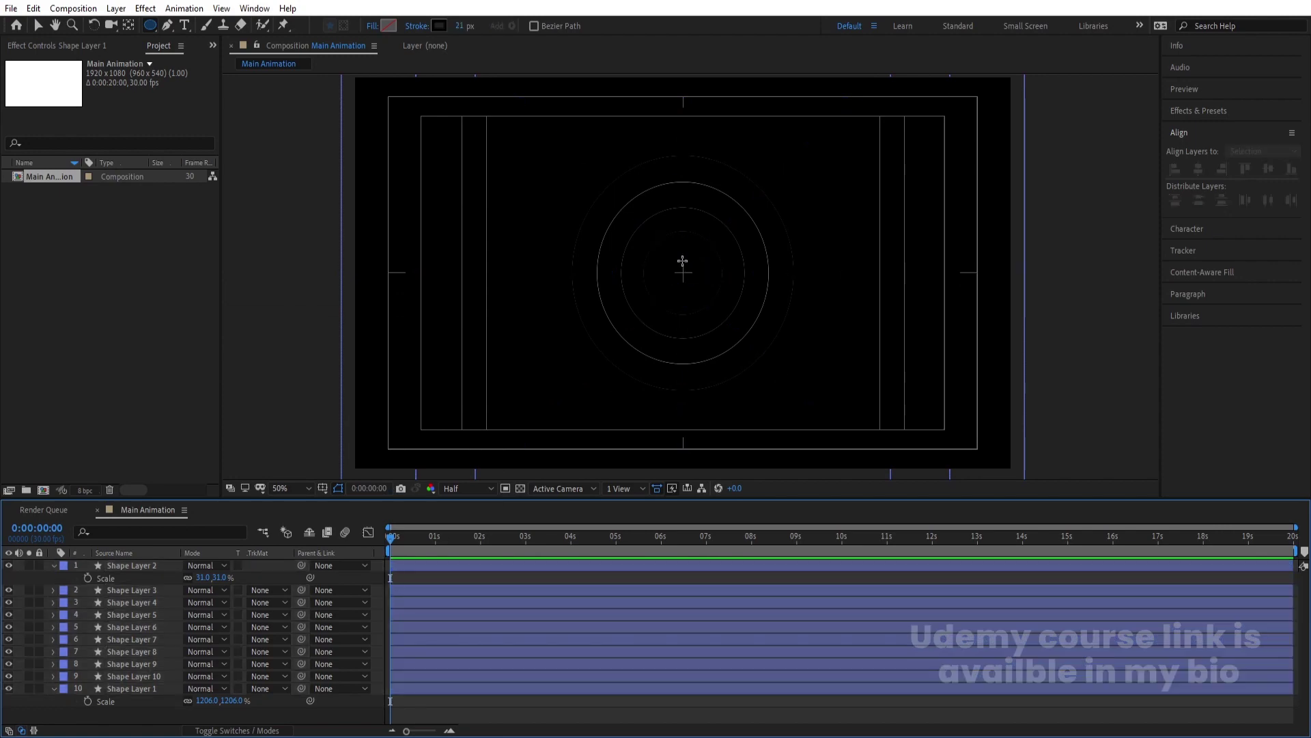
- Set the preview resolution to Full and scale Shape Layer 5 to 261% to close the thin gap around it
{"action": "scroll", "coordinate": [619, 254], "scroll_direction": "up", "scroll_amount": 2}
{"action": "left_click", "coordinate": [461, 492]}
{"action": "left_click", "coordinate": [457, 521]}
{"action": "key", "text": "v"}
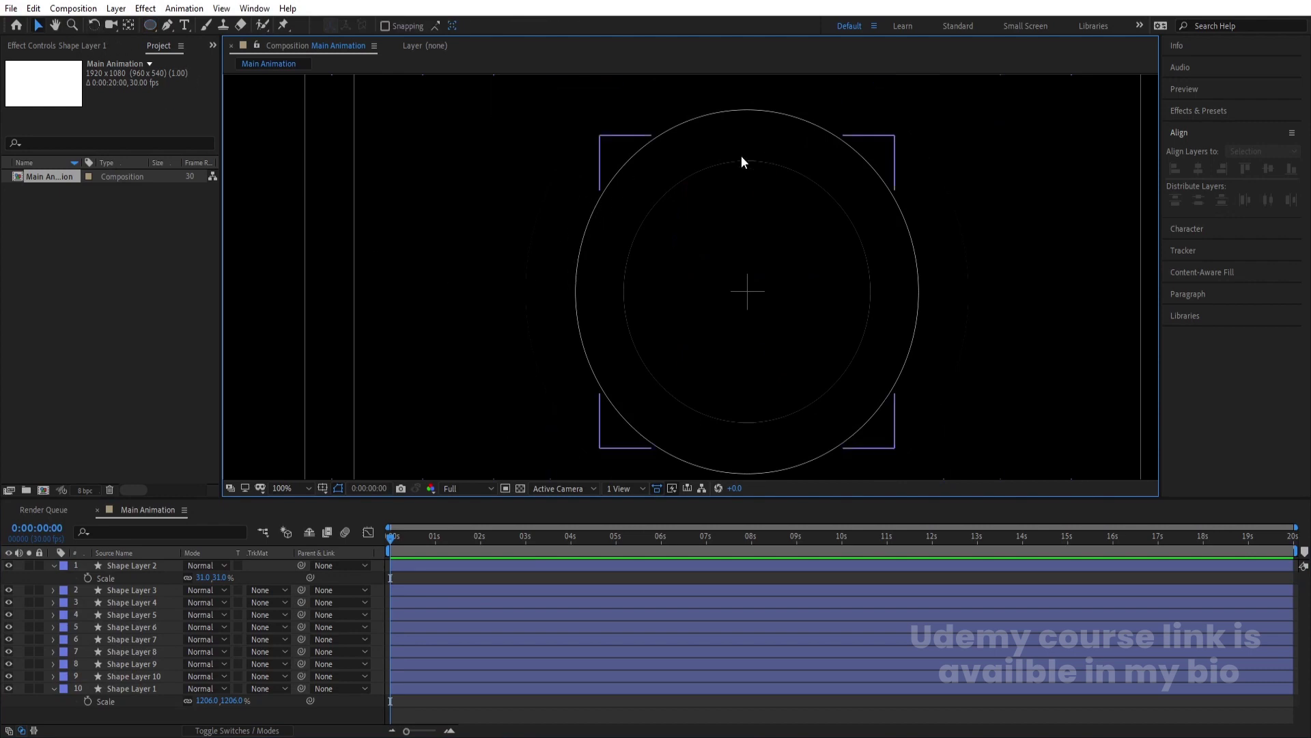
{"action": "left_click", "coordinate": [616, 221]}
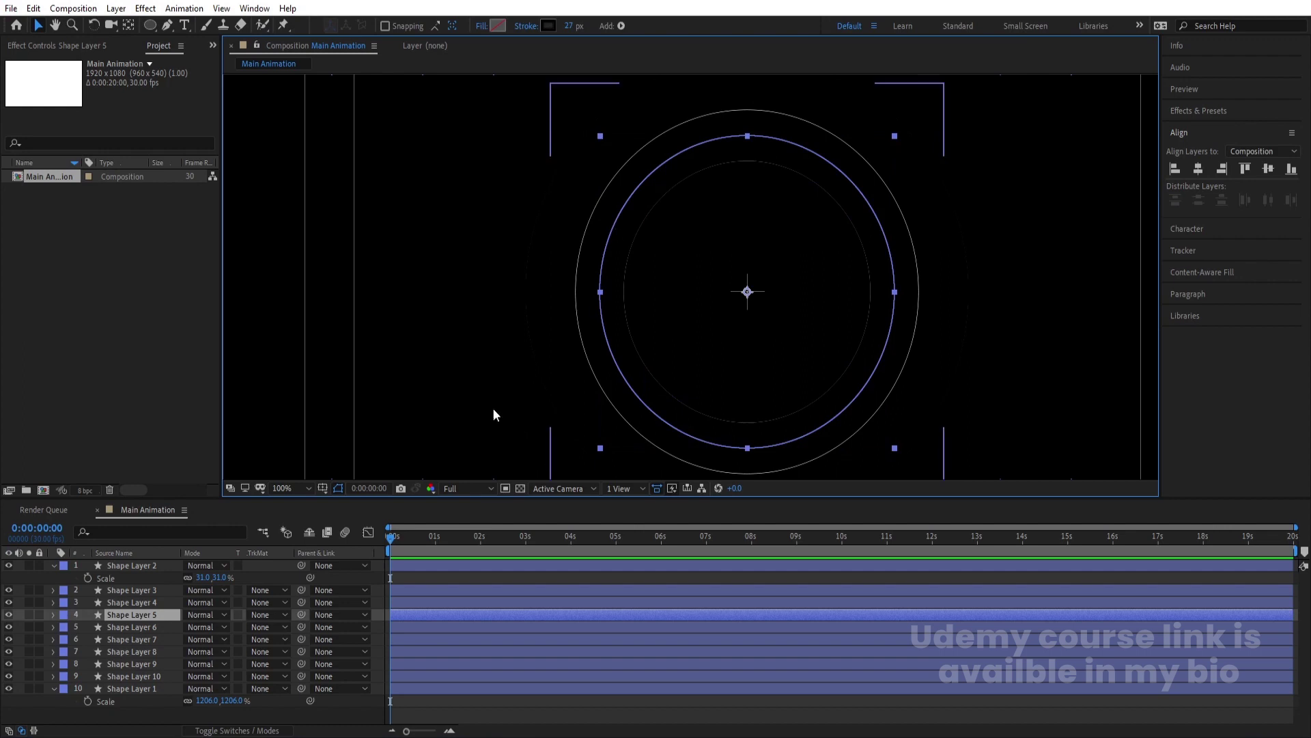
{"action": "key", "text": "s"}
{"action": "left_click", "coordinate": [204, 627]}
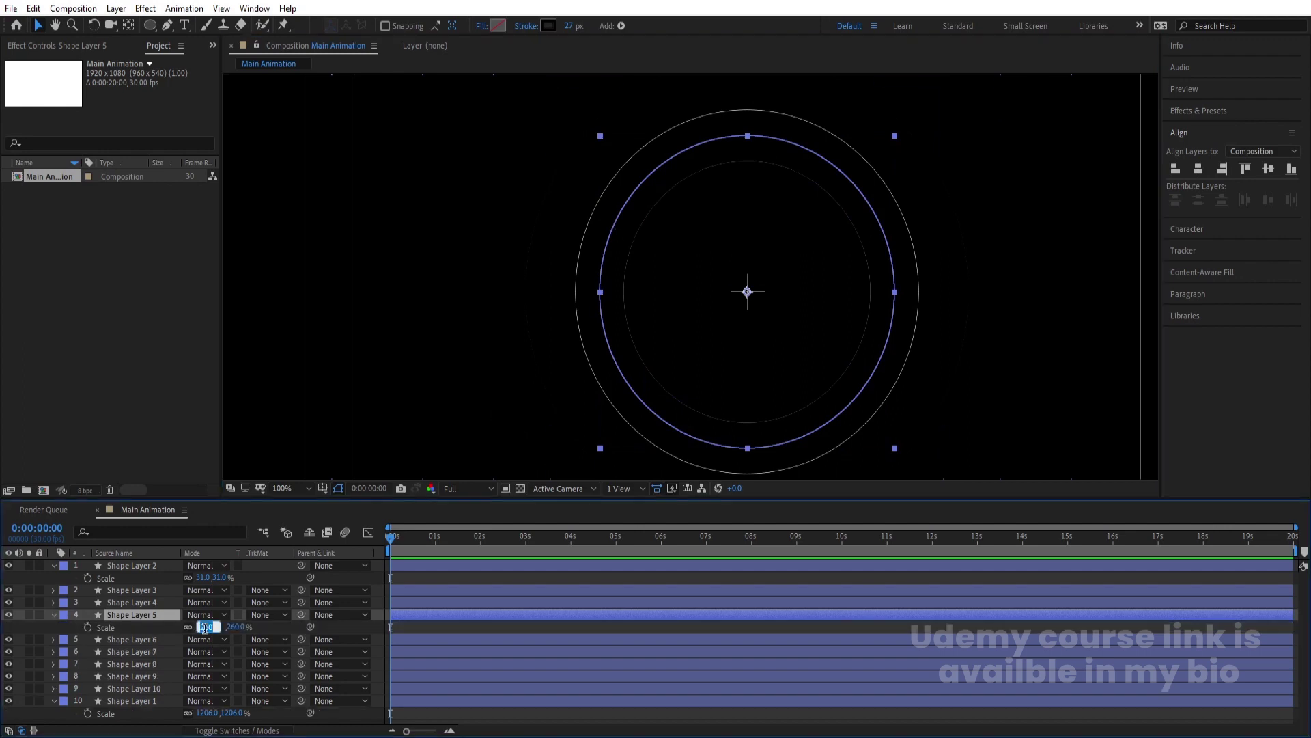
{"action": "key", "text": "Return"}
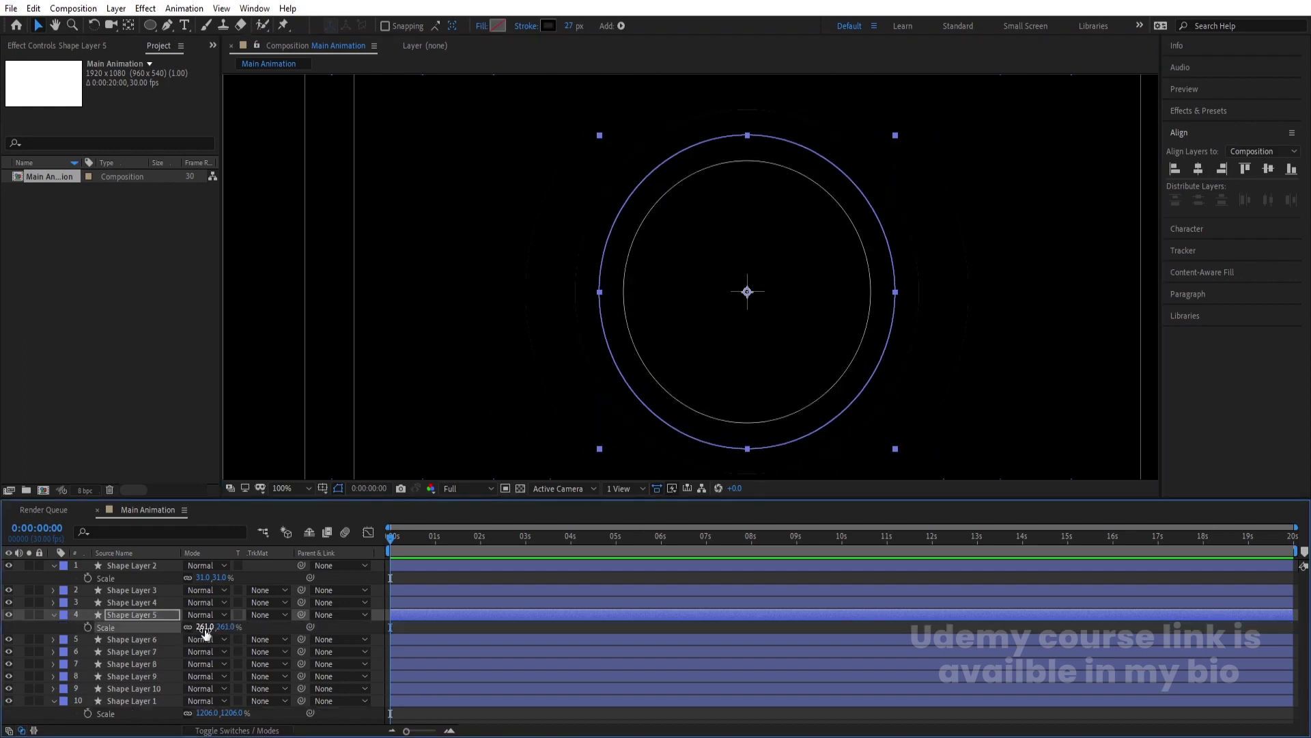
- Scale Shape Layer 4 to 179% to close the gap around its ring
{"action": "left_click", "coordinate": [133, 602]}
{"action": "key", "text": "s"}
{"action": "left_click", "coordinate": [204, 615]}
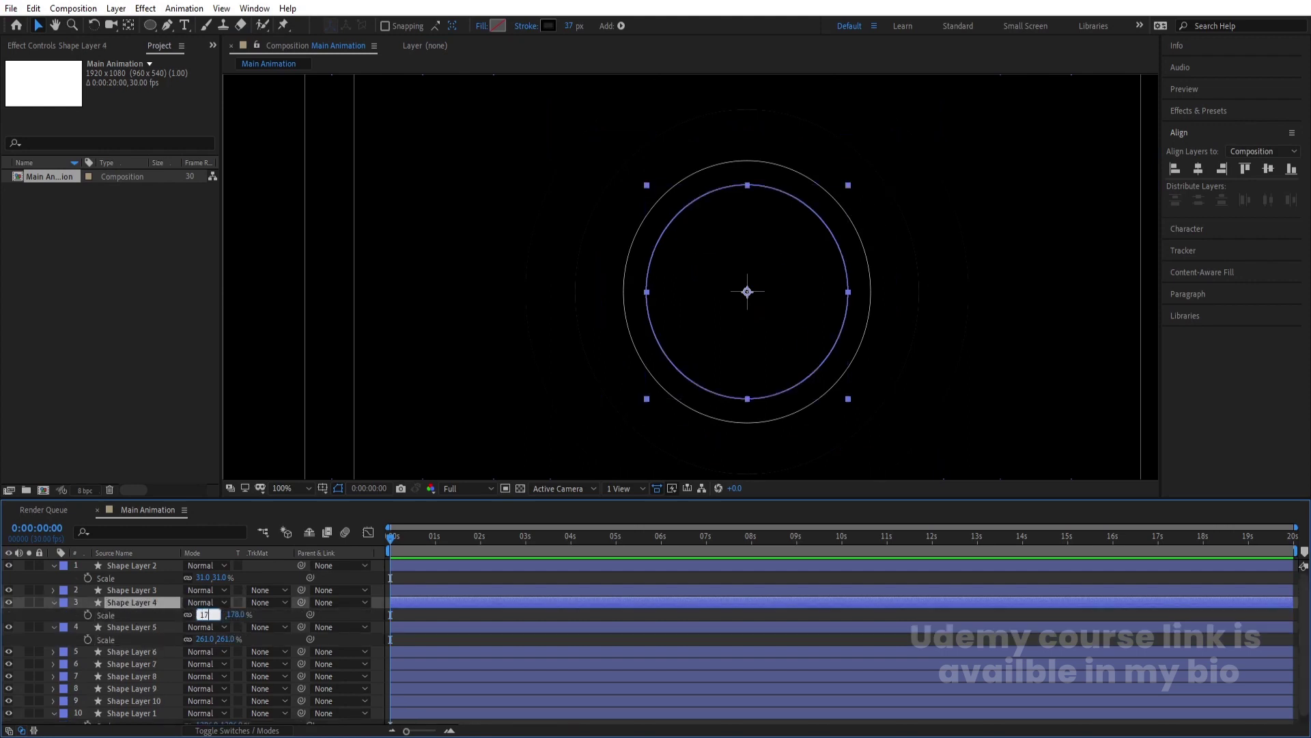
{"action": "key", "text": "Return"}
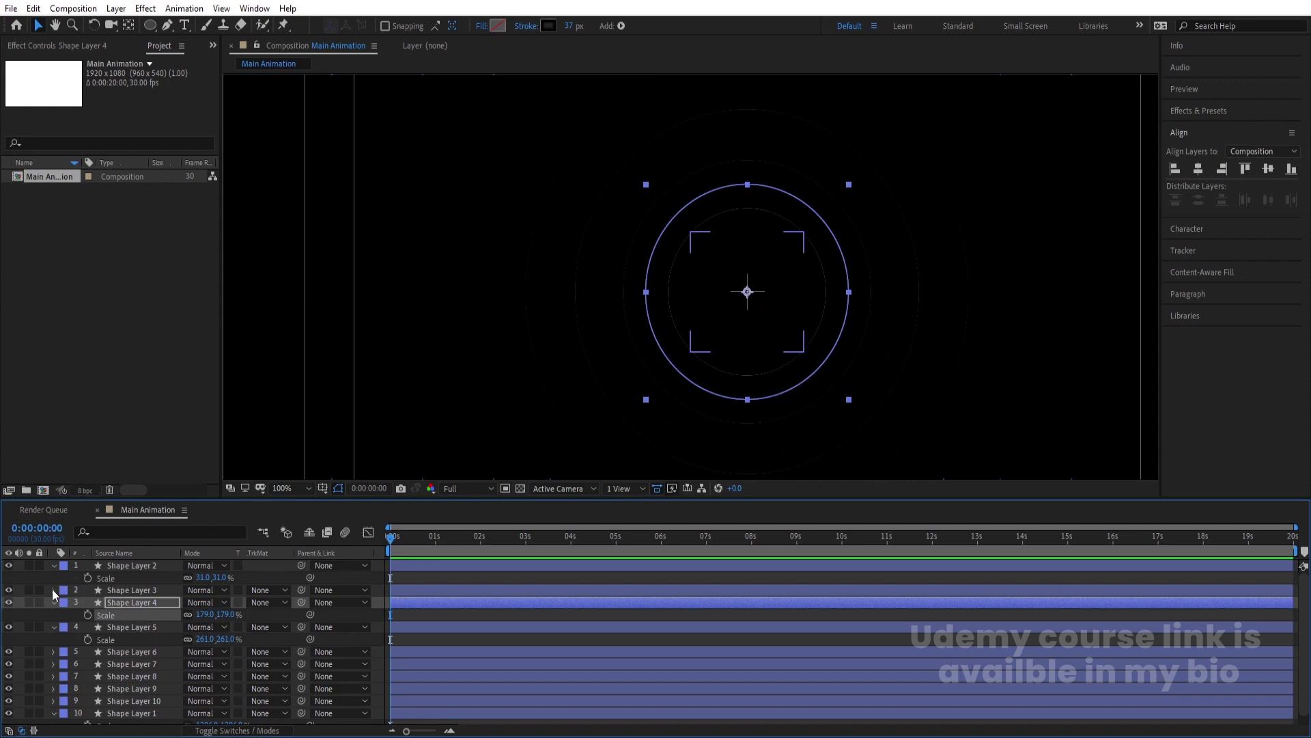
- Scale Shape Layer 3 to 101% to close the gap around the innermost ring
{"action": "left_click", "coordinate": [127, 590]}
{"action": "key", "text": "s"}
{"action": "left_click", "coordinate": [205, 602]}
{"action": "type", "text": "101"}
{"action": "key", "text": "Return"}
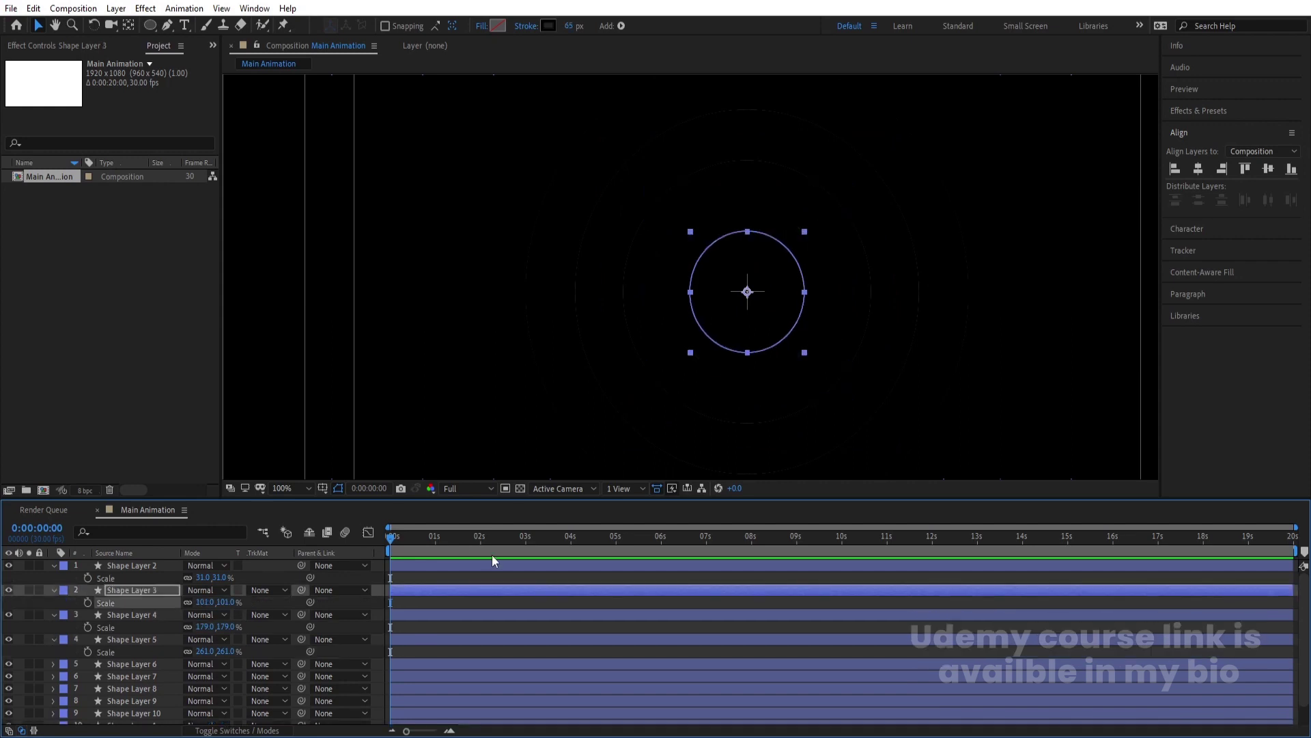
- Set the composition view magnification to Fit and collapse the revealed properties of all layers
{"action": "left_click", "coordinate": [419, 568]}
{"action": "key", "text": "comma"}
{"action": "key", "text": "comma"}
{"action": "key", "text": "comma"}
{"action": "key", "text": "comma"}
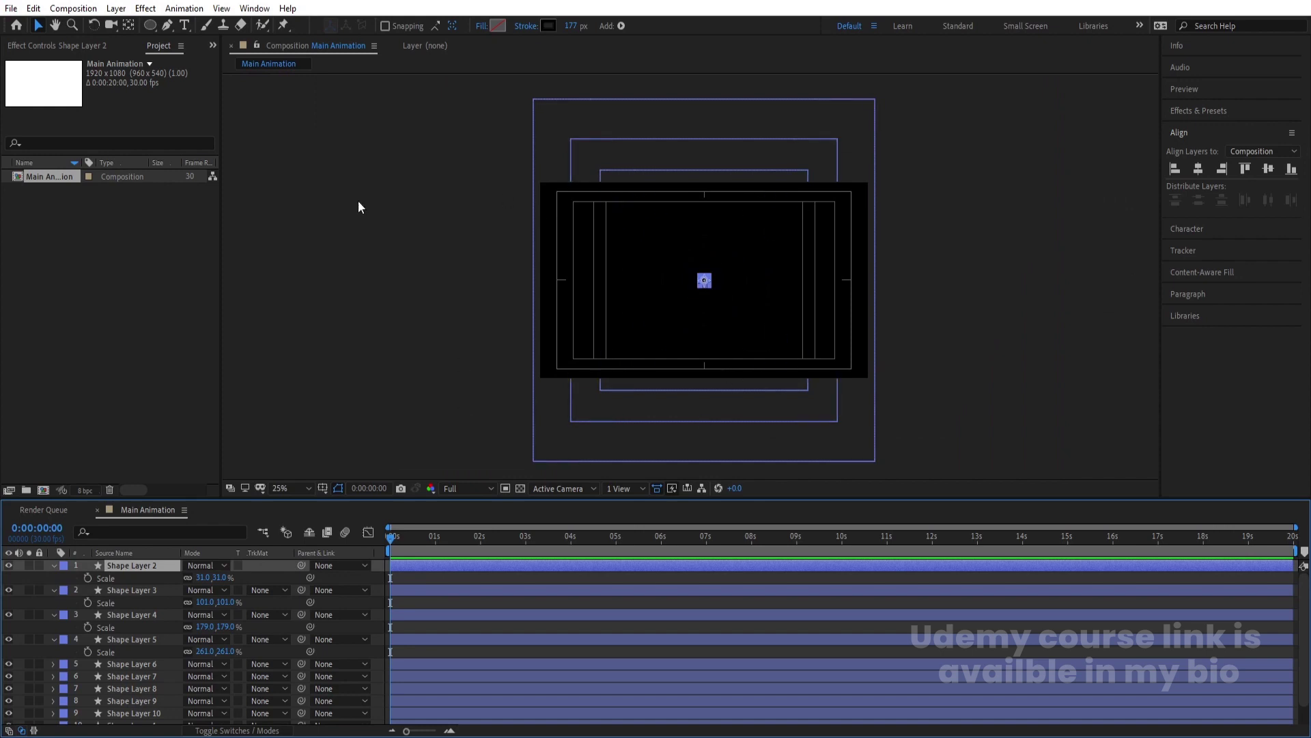
{"action": "left_click", "coordinate": [302, 488]}
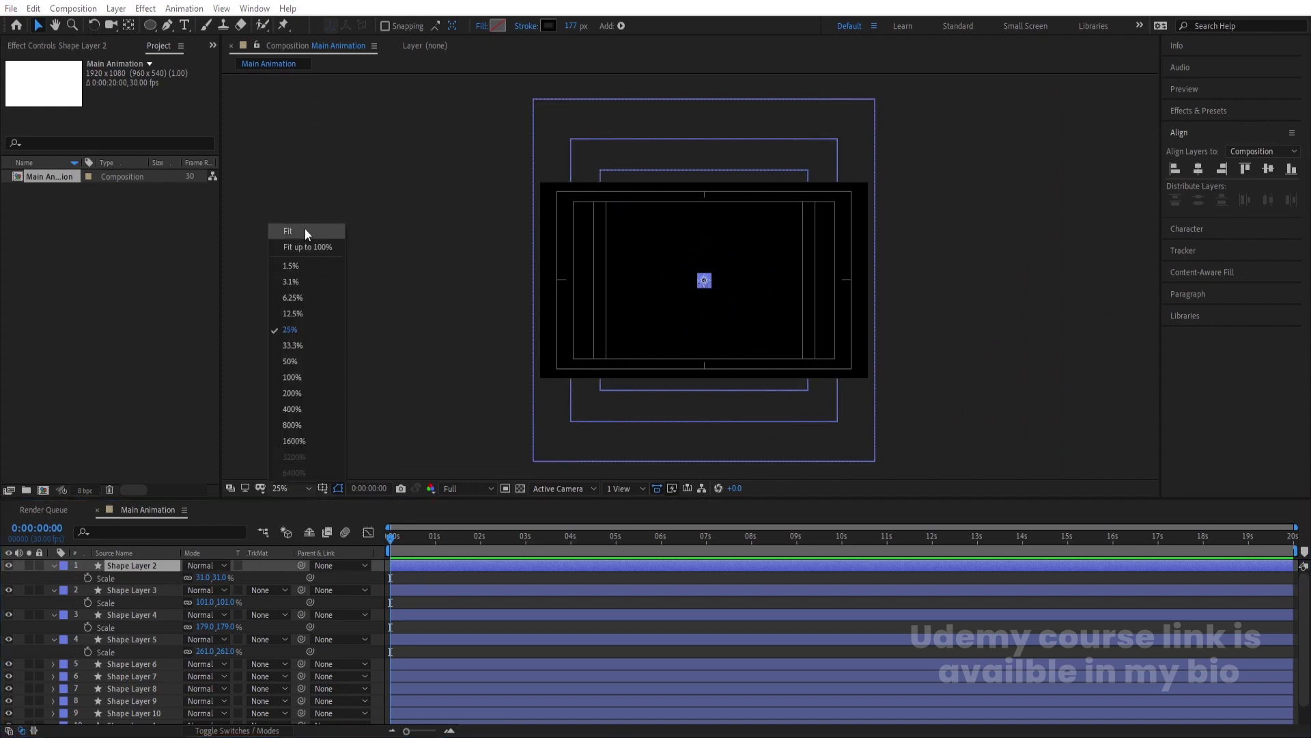
{"action": "left_click", "coordinate": [311, 227]}
{"action": "left_click", "coordinate": [400, 579]}
{"action": "key", "text": "u"}
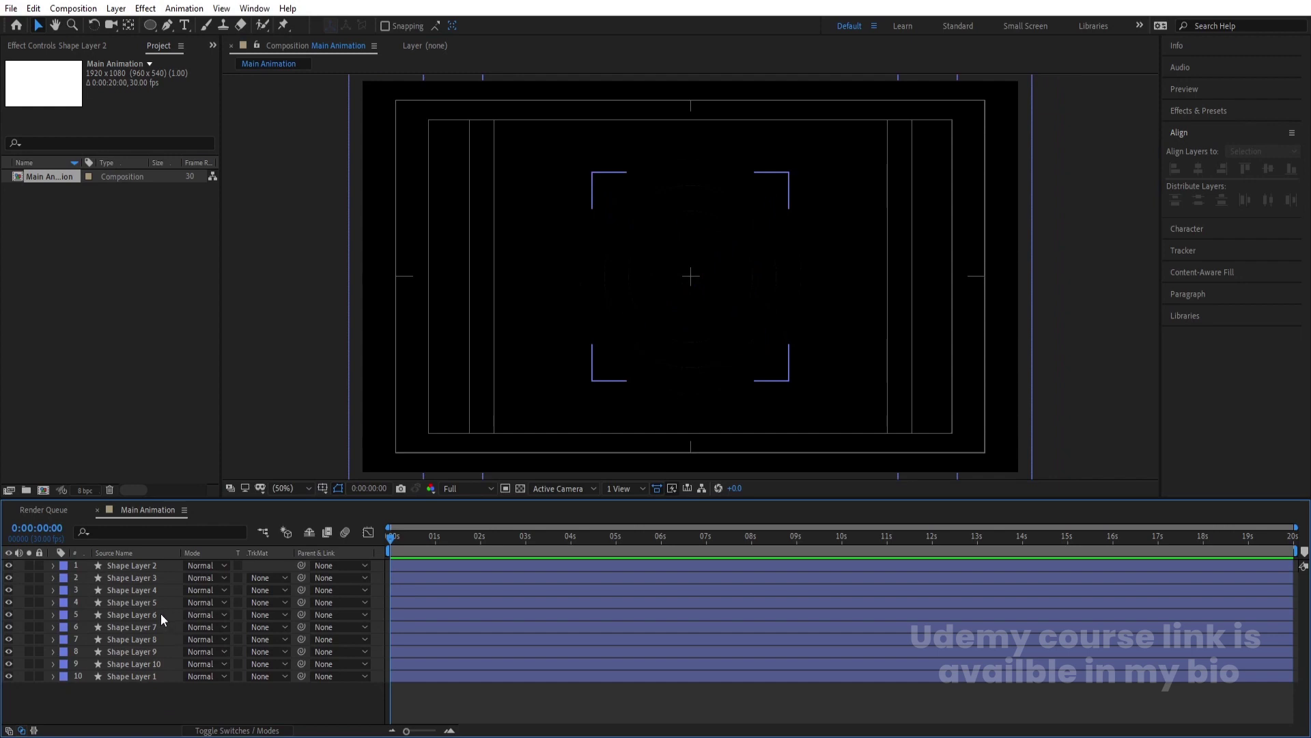
- Filter the properties of all layers by "st" and enable Stroke Width keyframing on Shape Layer 2 at 0 seconds
{"action": "key", "text": "ctrl+a"}
{"action": "left_click", "coordinate": [96, 533]}
{"action": "type", "text": "st"}
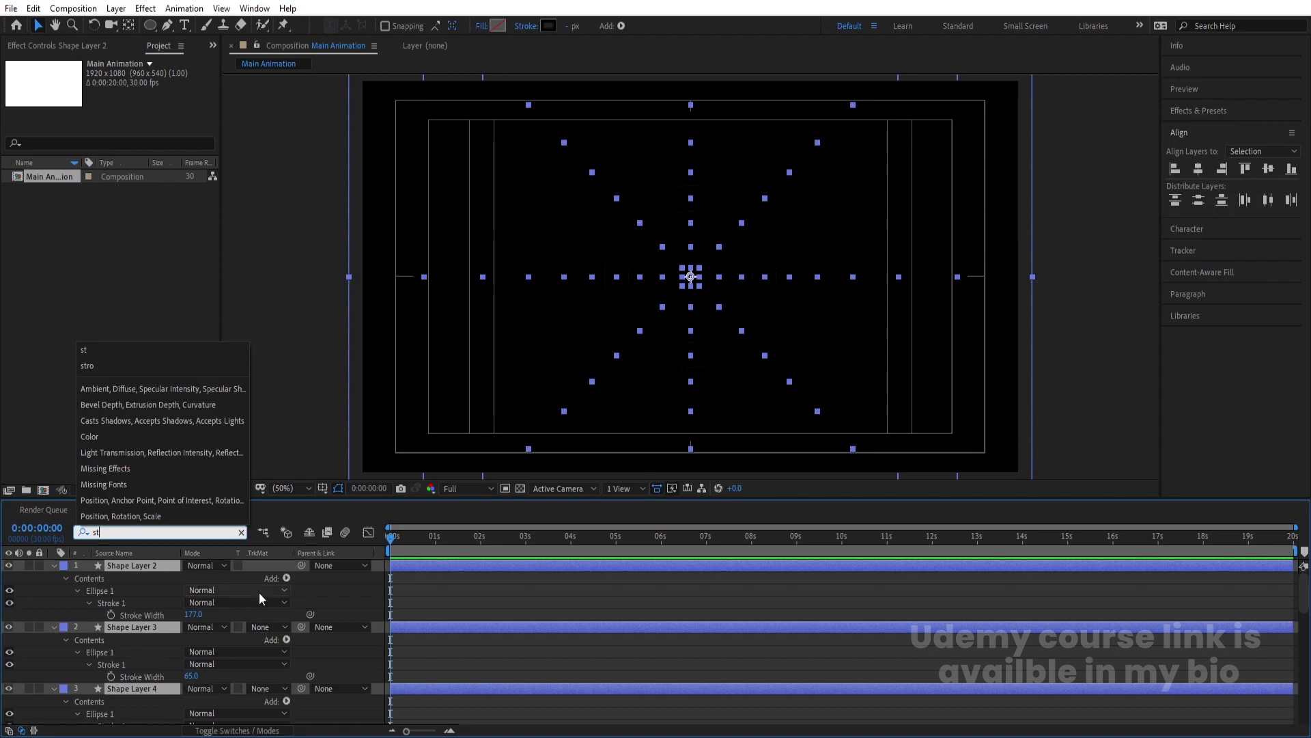
{"action": "left_click", "coordinate": [139, 622]}
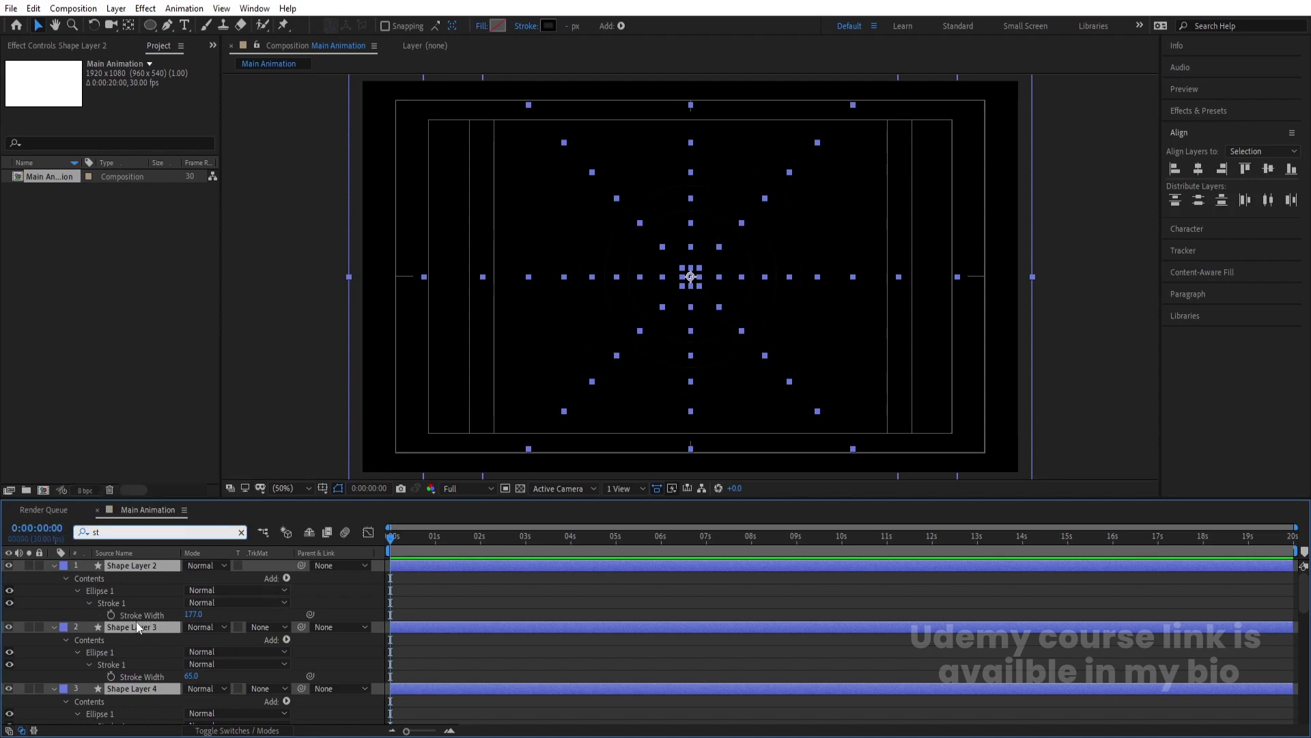
{"action": "left_click", "coordinate": [112, 613]}
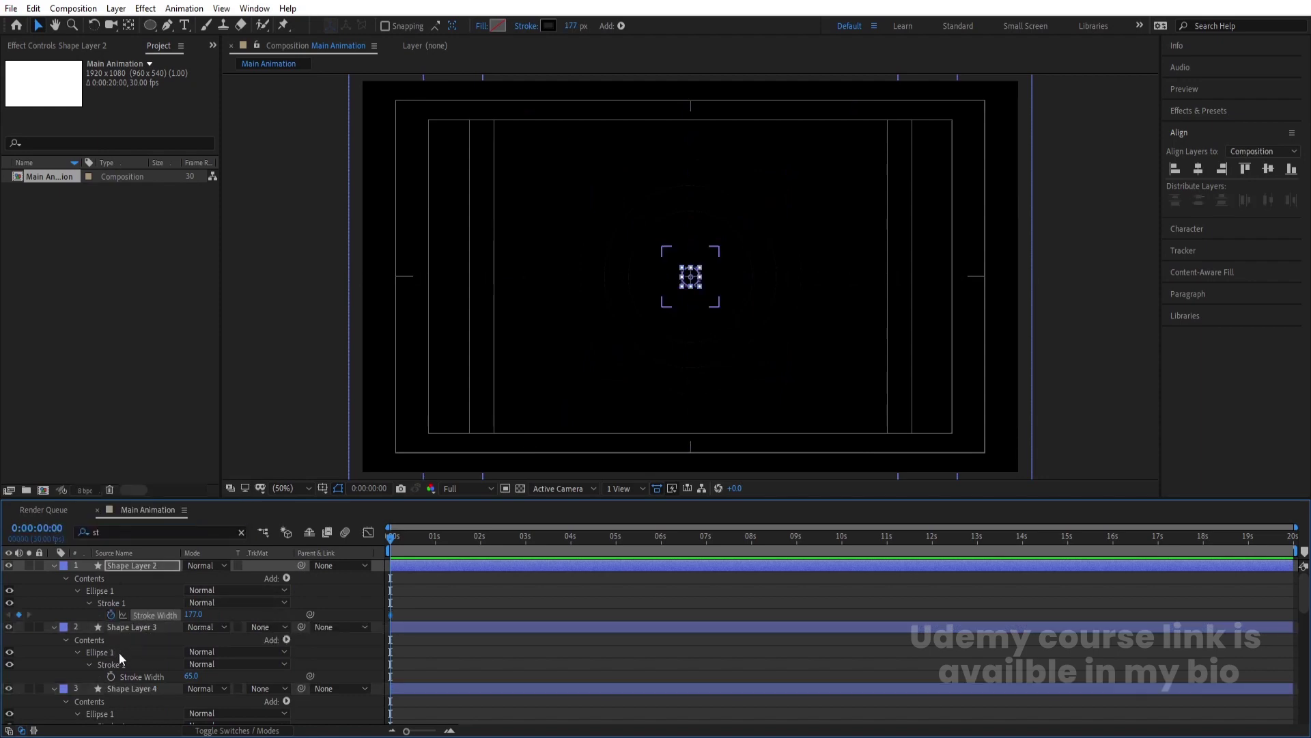
- Enable Stroke Width keyframing at 0 seconds on Shape Layers 3, 5 and 6
{"action": "scroll", "coordinate": [117, 650], "scroll_direction": "down", "scroll_amount": 1}
{"action": "left_click", "coordinate": [111, 639]}
{"action": "scroll", "coordinate": [111, 649], "scroll_direction": "down", "scroll_amount": 1}
{"action": "left_click", "coordinate": [110, 639]}
{"action": "scroll", "coordinate": [112, 649], "scroll_direction": "down", "scroll_amount": 1}
{"action": "left_click", "coordinate": [111, 640]}
{"action": "scroll", "coordinate": [112, 648], "scroll_direction": "down", "scroll_amount": 1}
{"action": "left_click", "coordinate": [111, 640]}
{"action": "scroll", "coordinate": [112, 641], "scroll_direction": "down", "scroll_amount": 3}
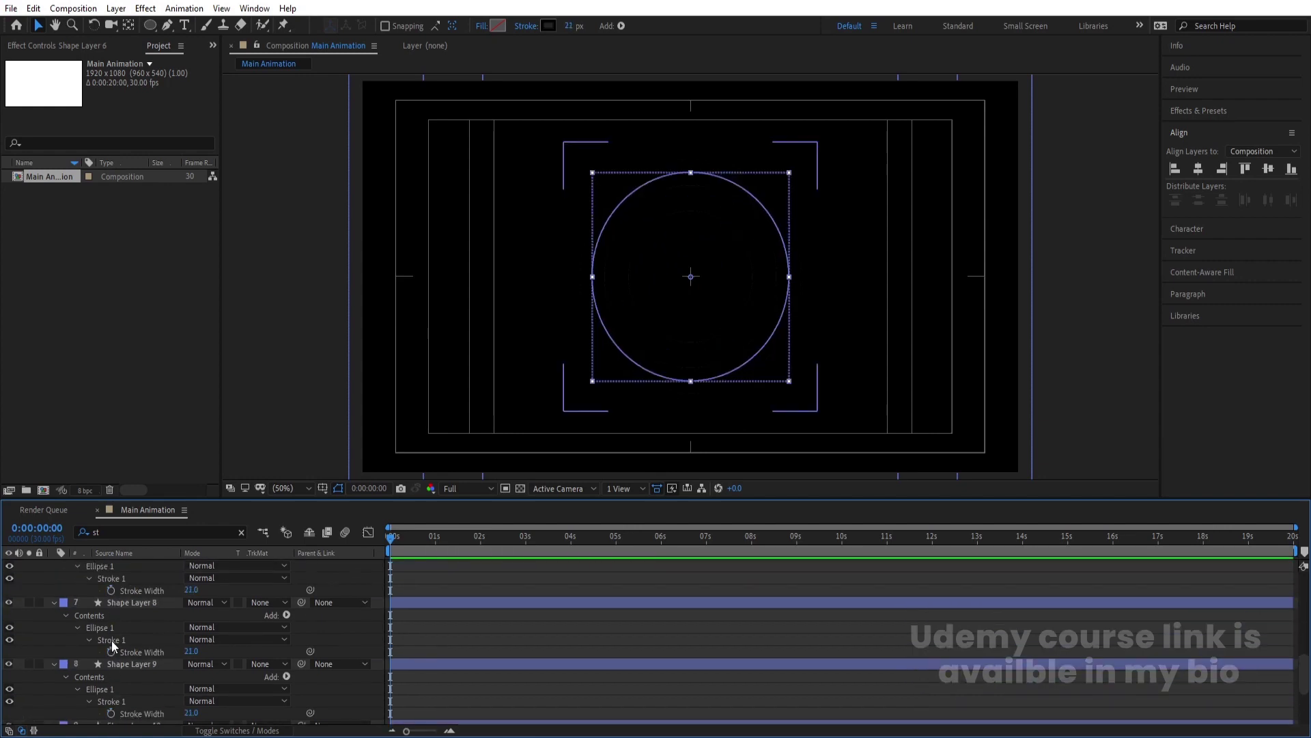
- Enable Stroke Width keyframing at 0 seconds on Shape Layers 7, 8, 9, 10 and 1
{"action": "left_click", "coordinate": [112, 652]}
{"action": "scroll", "coordinate": [112, 638], "scroll_direction": "up", "scroll_amount": 2}
{"action": "left_click", "coordinate": [113, 639]}
{"action": "scroll", "coordinate": [112, 662], "scroll_direction": "down", "scroll_amount": 1}
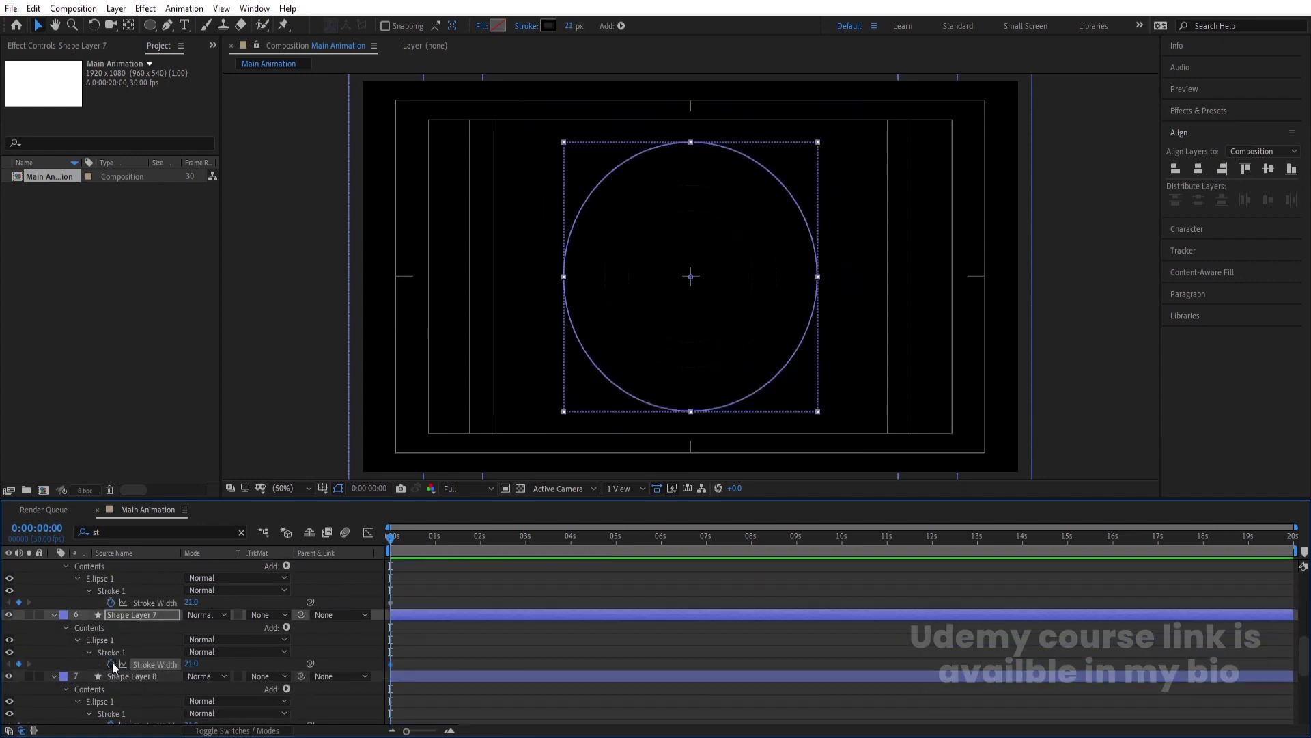
{"action": "left_click", "coordinate": [110, 664]}
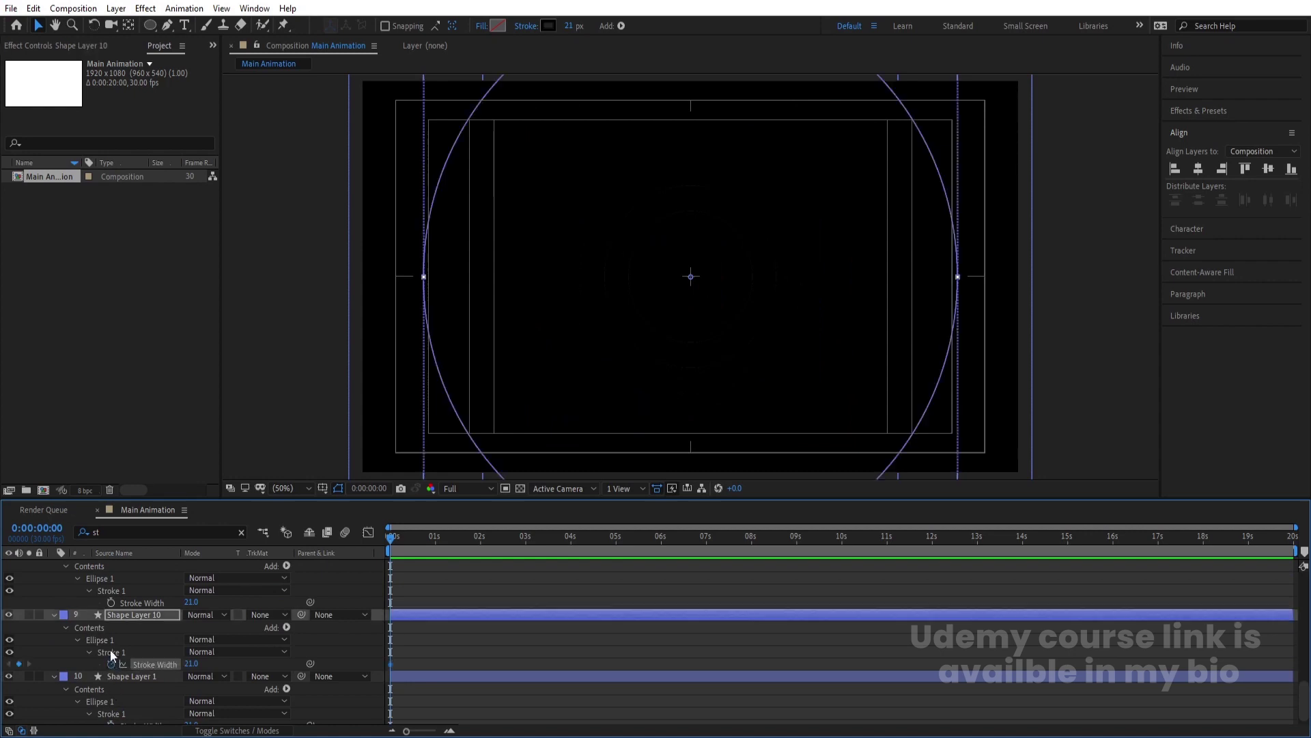
{"action": "left_click", "coordinate": [111, 602]}
{"action": "scroll", "coordinate": [118, 623], "scroll_direction": "up", "scroll_amount": 2}
{"action": "scroll", "coordinate": [120, 627], "scroll_direction": "down", "scroll_amount": 2}
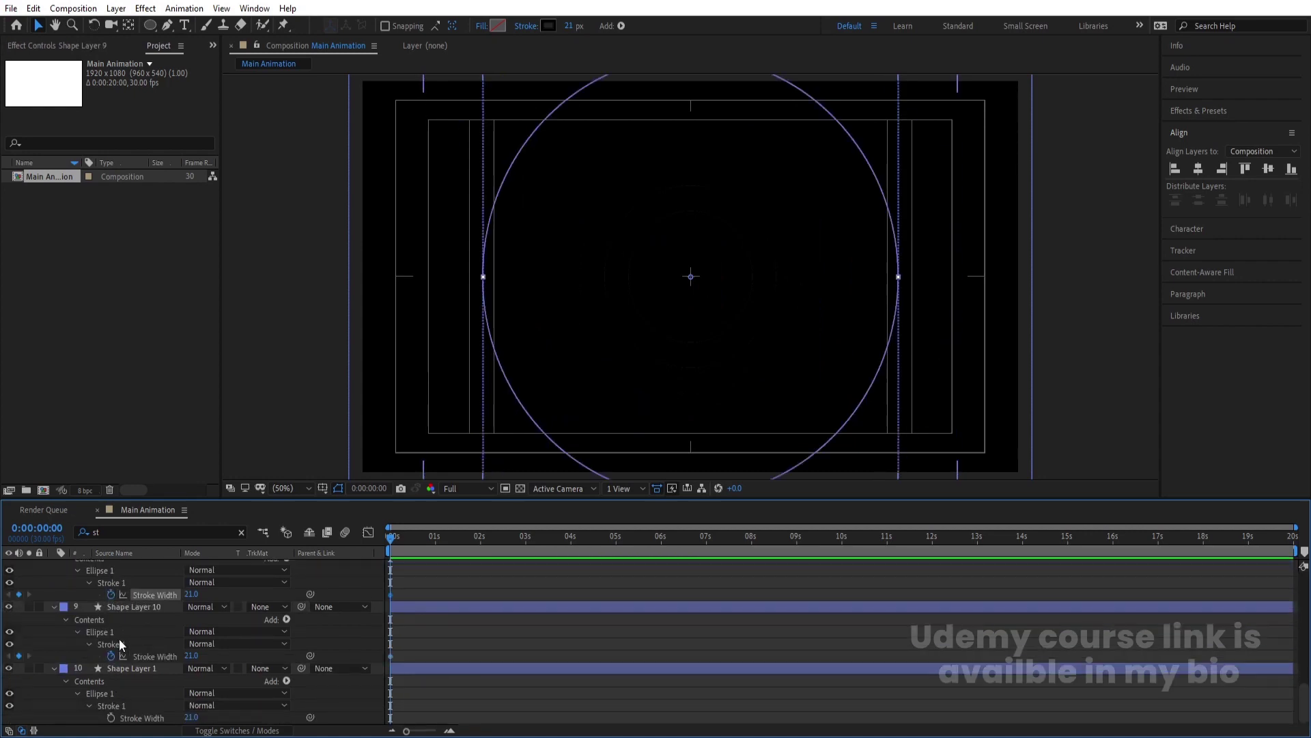
{"action": "left_click", "coordinate": [111, 718]}
- Reveal only the keyframed properties of all layers and enable Stroke Width keyframing at 0 seconds on Shape Layer 4
{"action": "left_click", "coordinate": [435, 628]}
{"action": "key", "text": "ctrl+a"}
{"action": "key", "text": "u"}
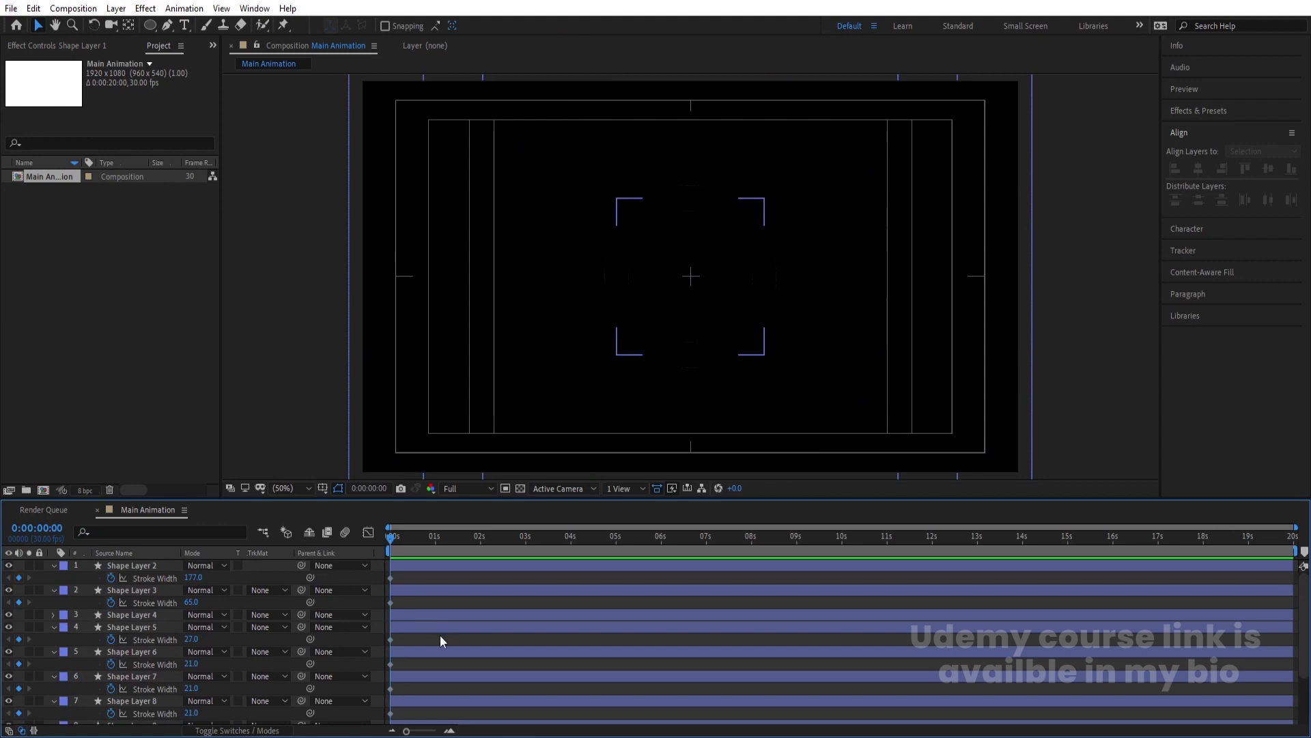
{"action": "left_click", "coordinate": [173, 614]}
{"action": "key", "text": "ctrl+f"}
{"action": "type", "text": "st"}
{"action": "key", "text": "Escape"}
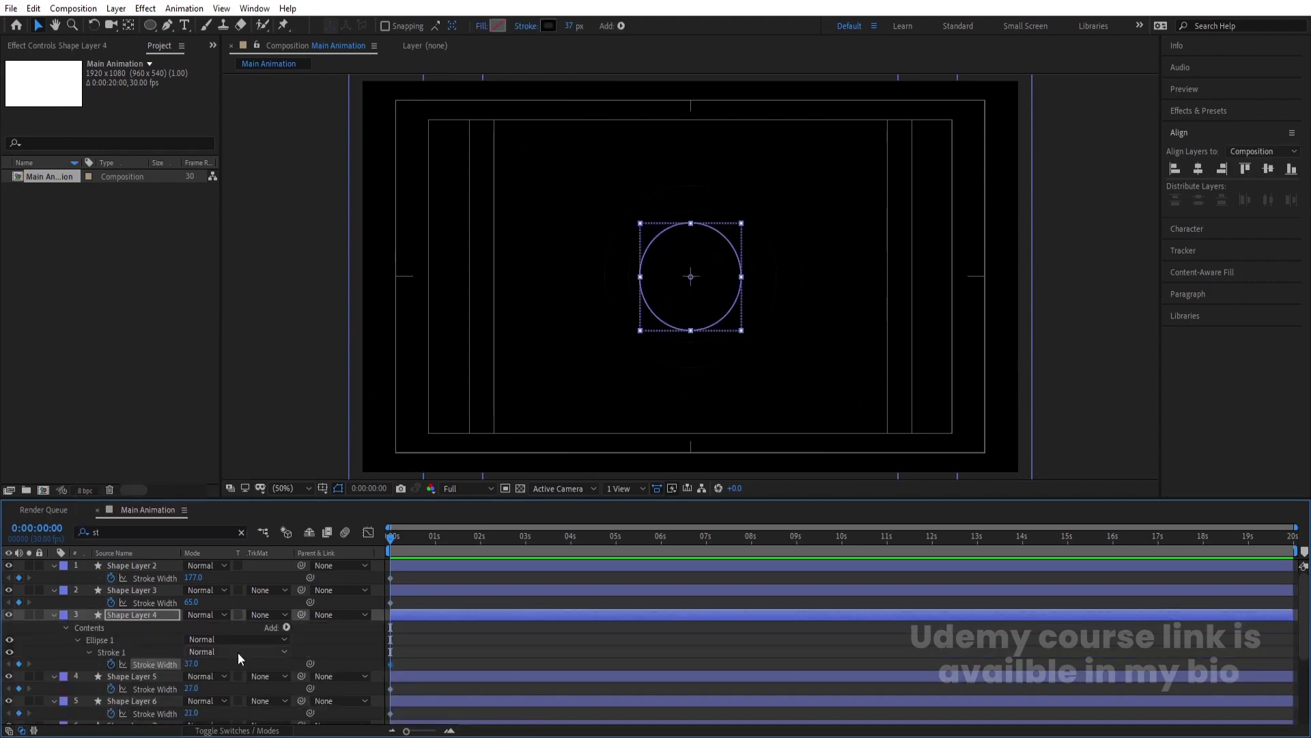
{"action": "left_click", "coordinate": [413, 633]}
{"action": "scroll", "coordinate": [412, 633], "scroll_direction": "down", "scroll_amount": 3}
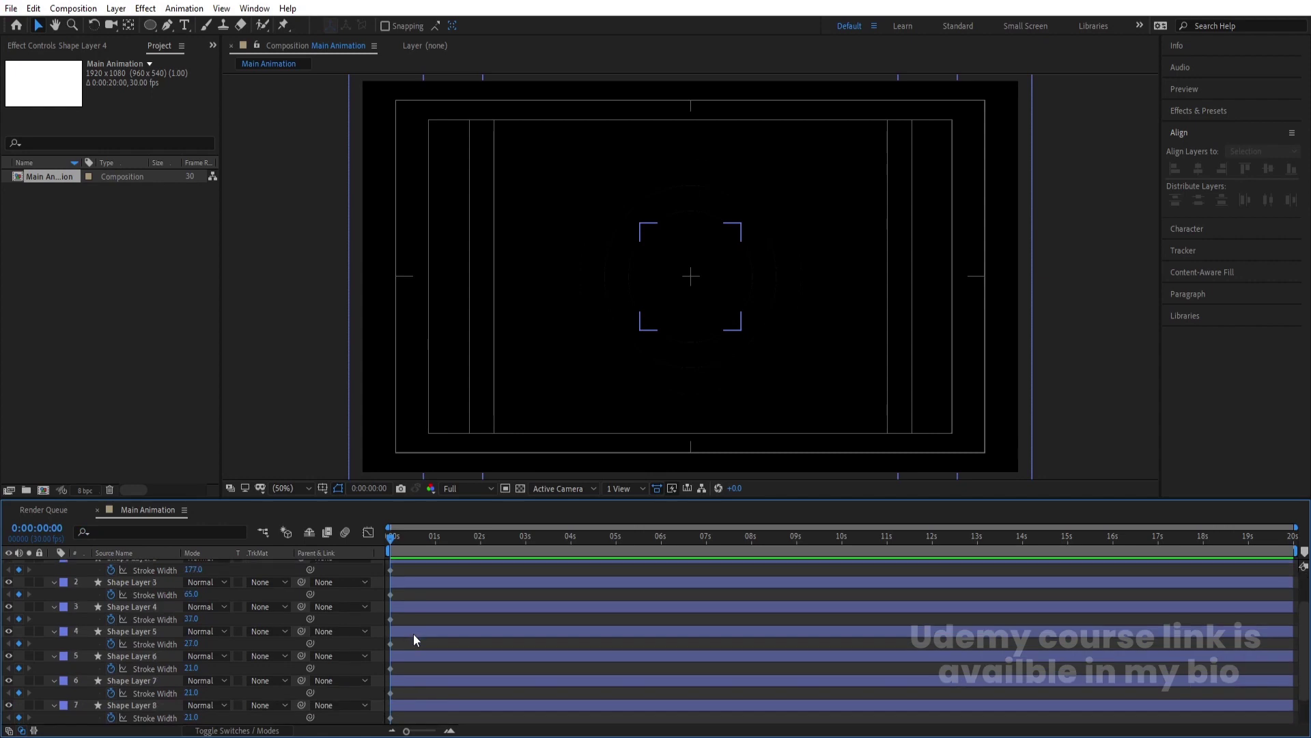
{"action": "scroll", "coordinate": [413, 633], "scroll_direction": "up", "scroll_amount": 3}
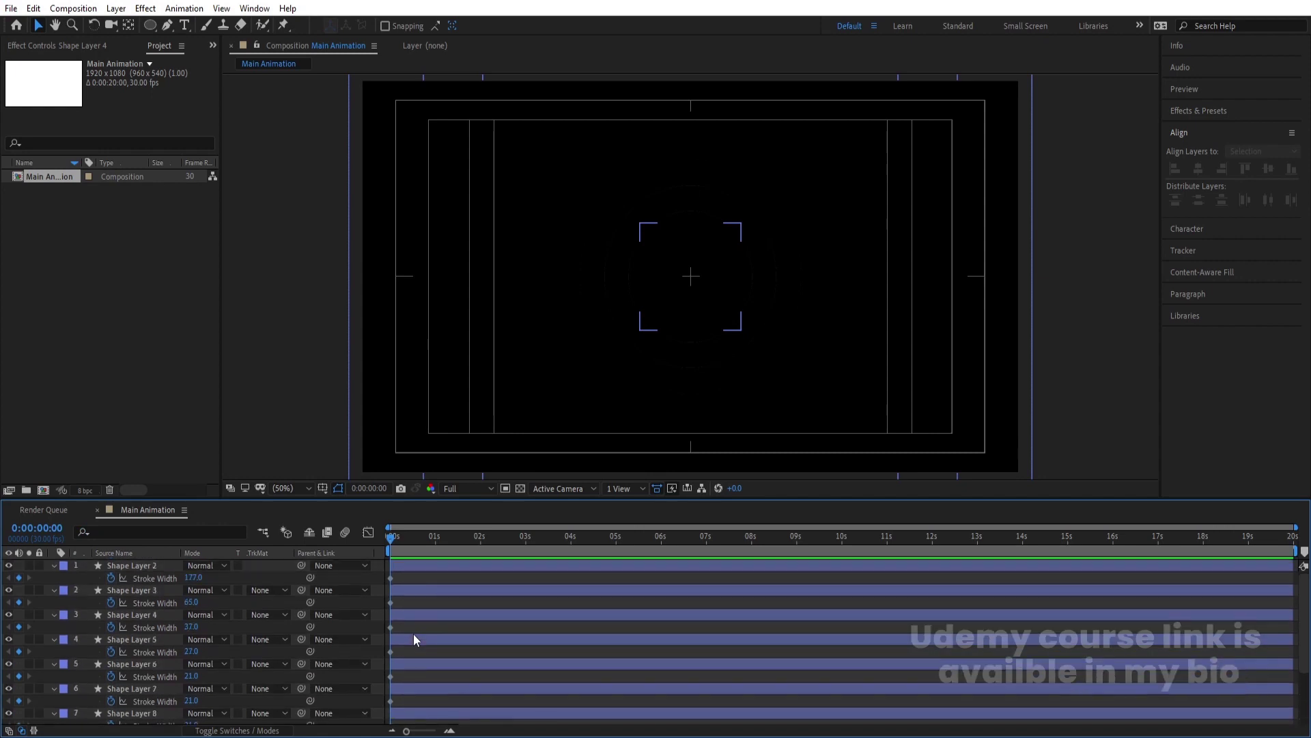
- Add Stroke Width keyframes at 0:00:00:29 on all ten shape layers, keeping their existing widths
{"action": "key", "text": "="}
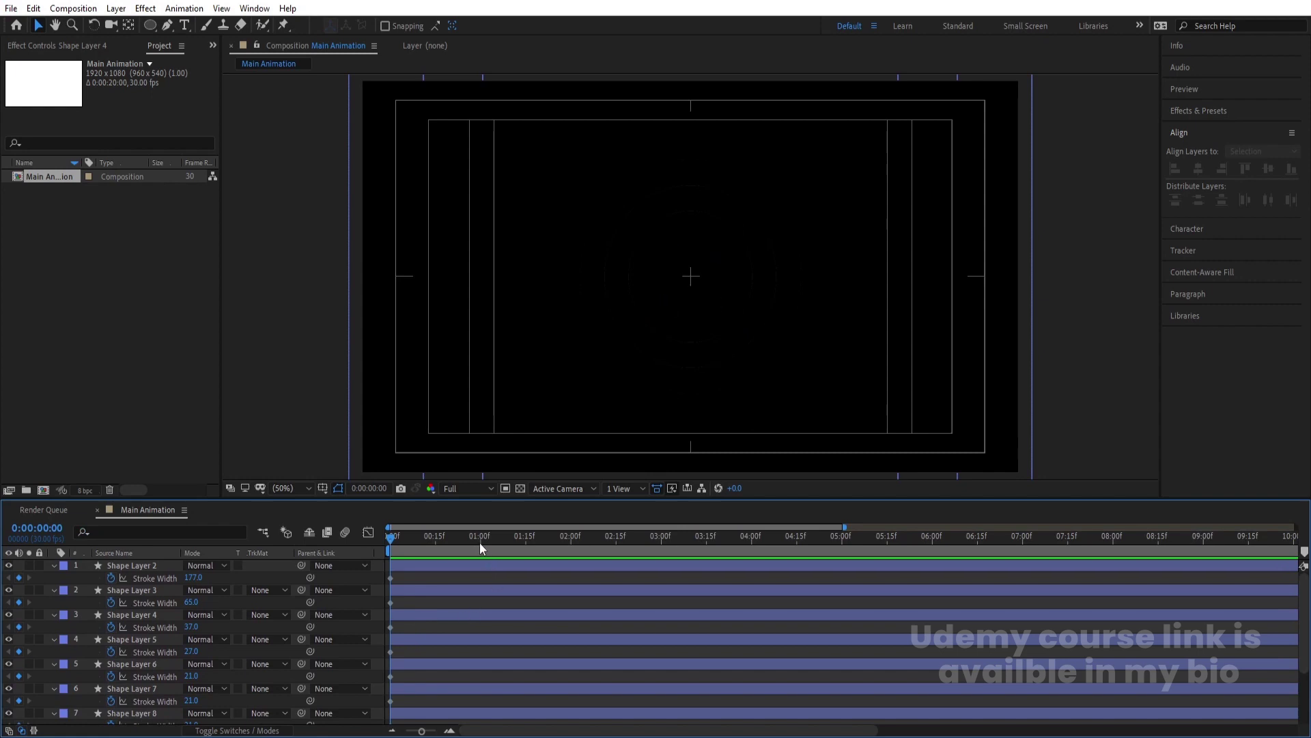
{"action": "left_click", "coordinate": [480, 542]}
{"action": "key", "text": "ctrl+a"}
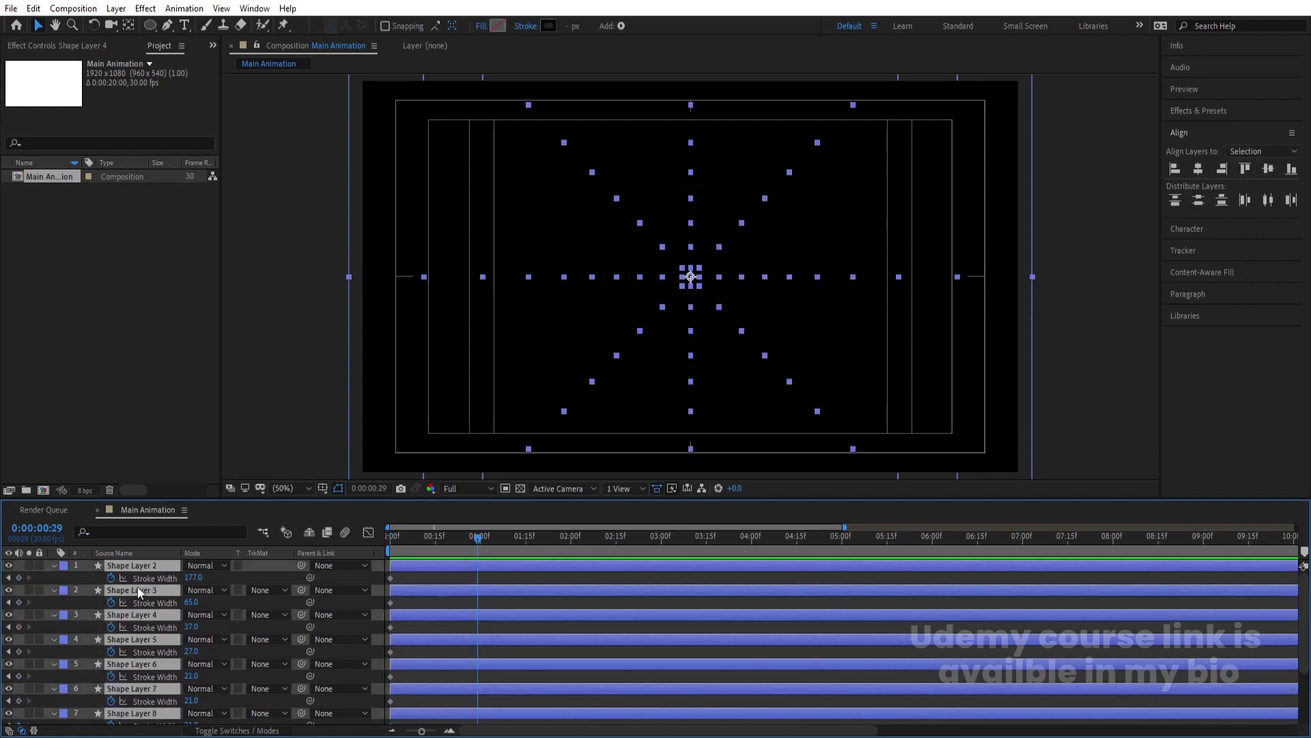
{"action": "left_click", "coordinate": [19, 577]}
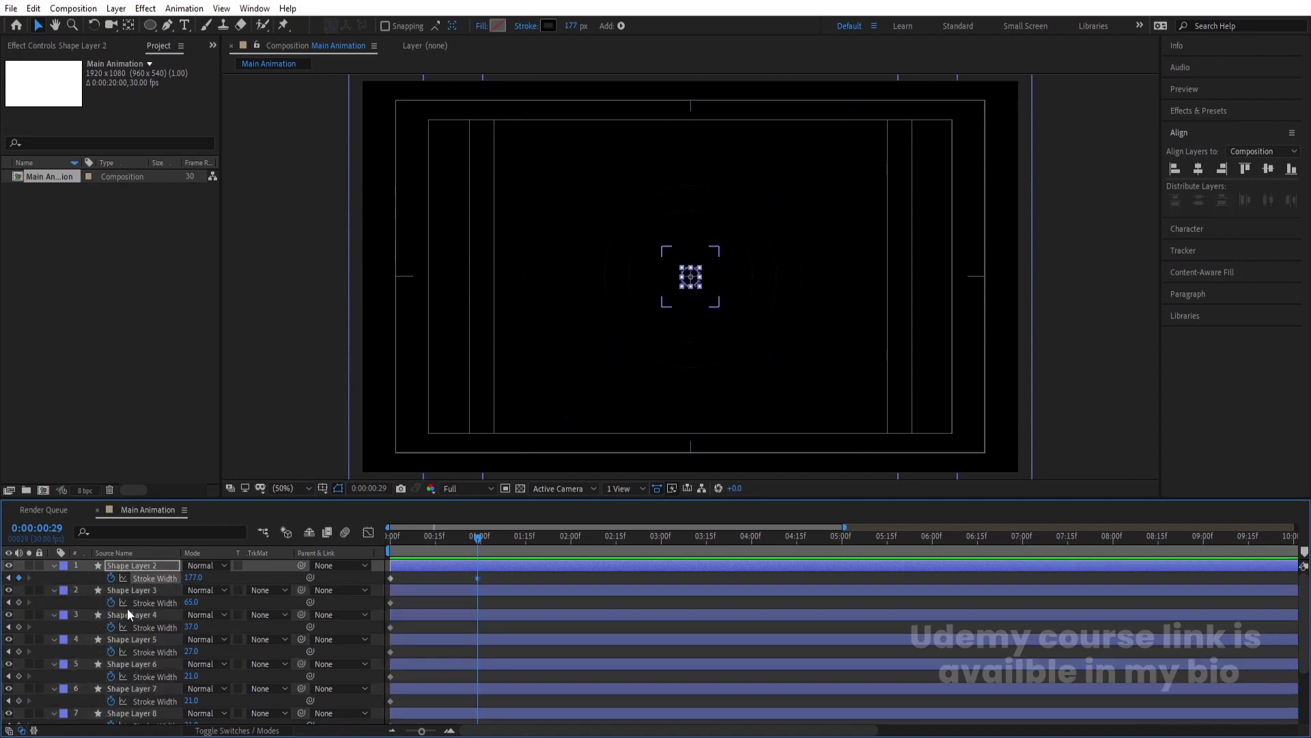
{"action": "left_click", "coordinate": [392, 583]}
{"action": "key", "text": "ctrl+a"}
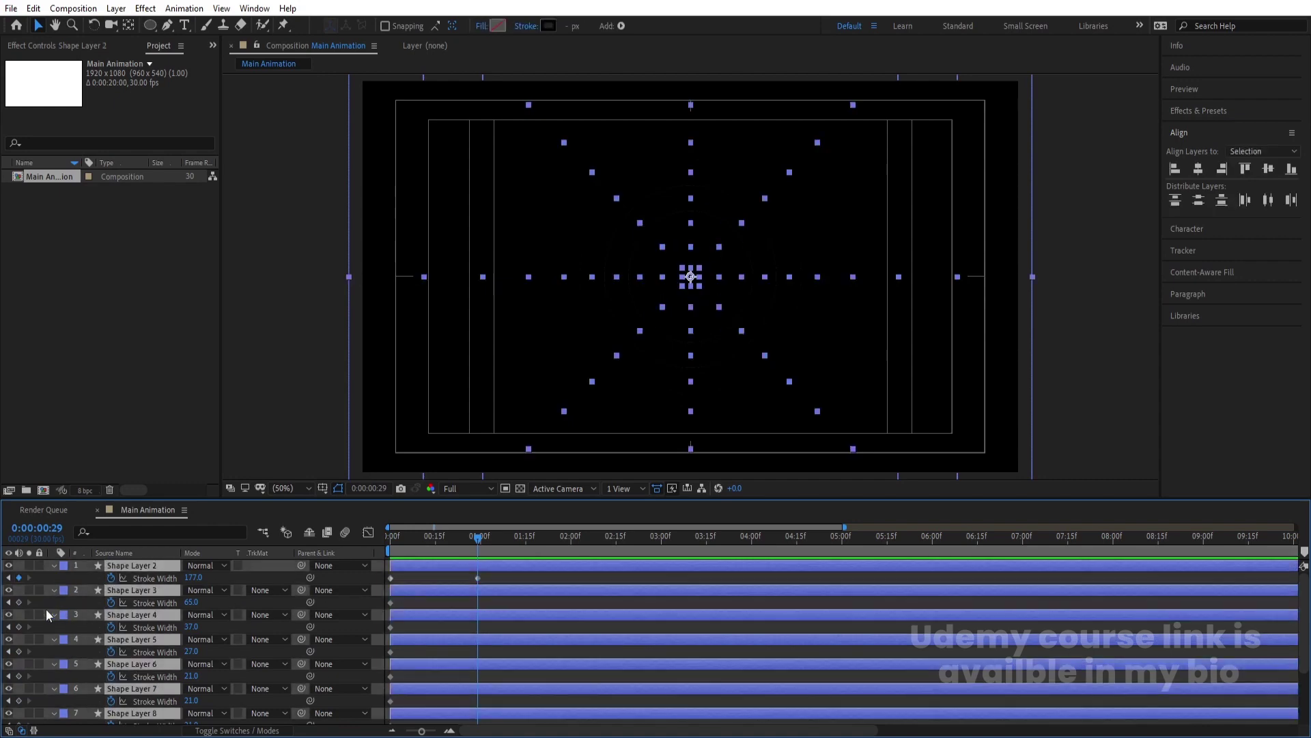
{"action": "left_click_drag", "start_coordinate": [19, 602], "coordinate": [21, 724]}
{"action": "scroll", "coordinate": [21, 711], "scroll_direction": "down", "scroll_amount": 3}
{"action": "left_click", "coordinate": [19, 668]}
{"action": "left_click", "coordinate": [19, 692]}
{"action": "left_click", "coordinate": [19, 717]}
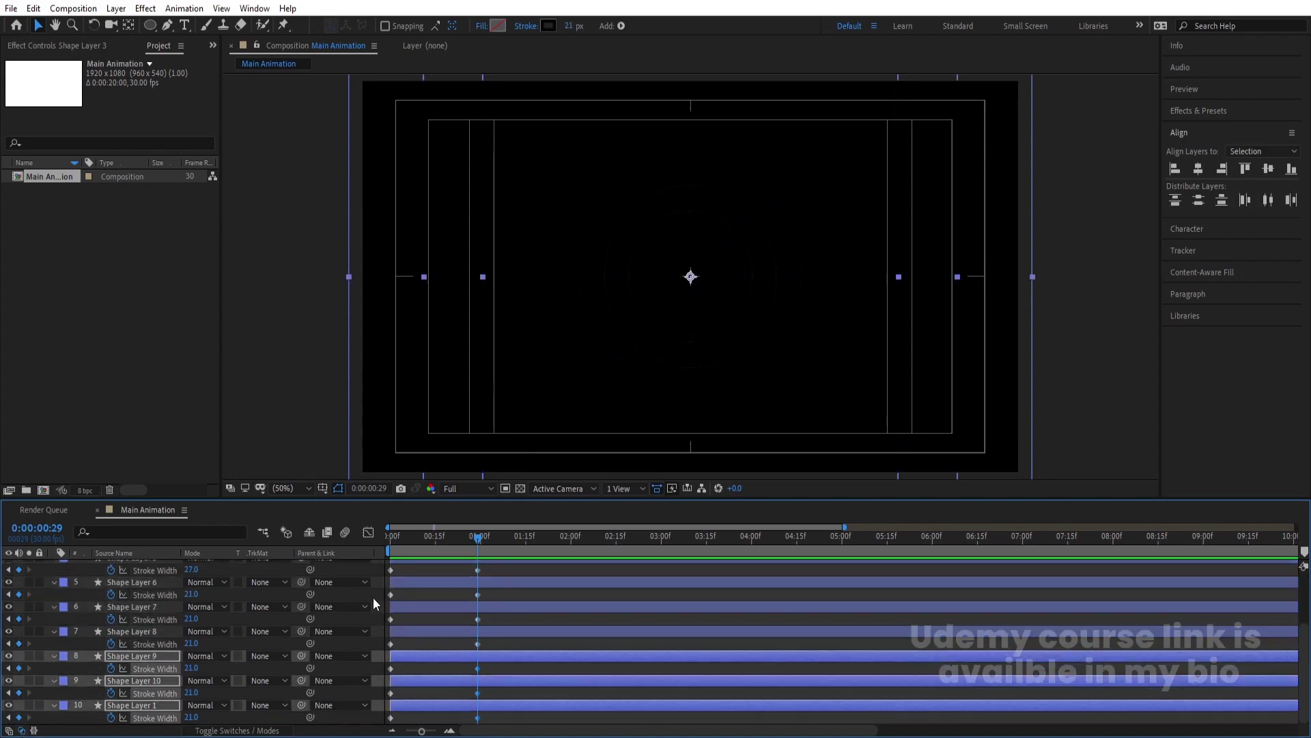
- Set the Stroke Width of Shape Layer 6 to 0 at 0 seconds
{"action": "left_click", "coordinate": [410, 595]}
{"action": "key", "text": "ctrl+a"}
{"action": "left_click", "coordinate": [191, 594]}
{"action": "type", "text": "0"}
{"action": "key", "text": "Return"}
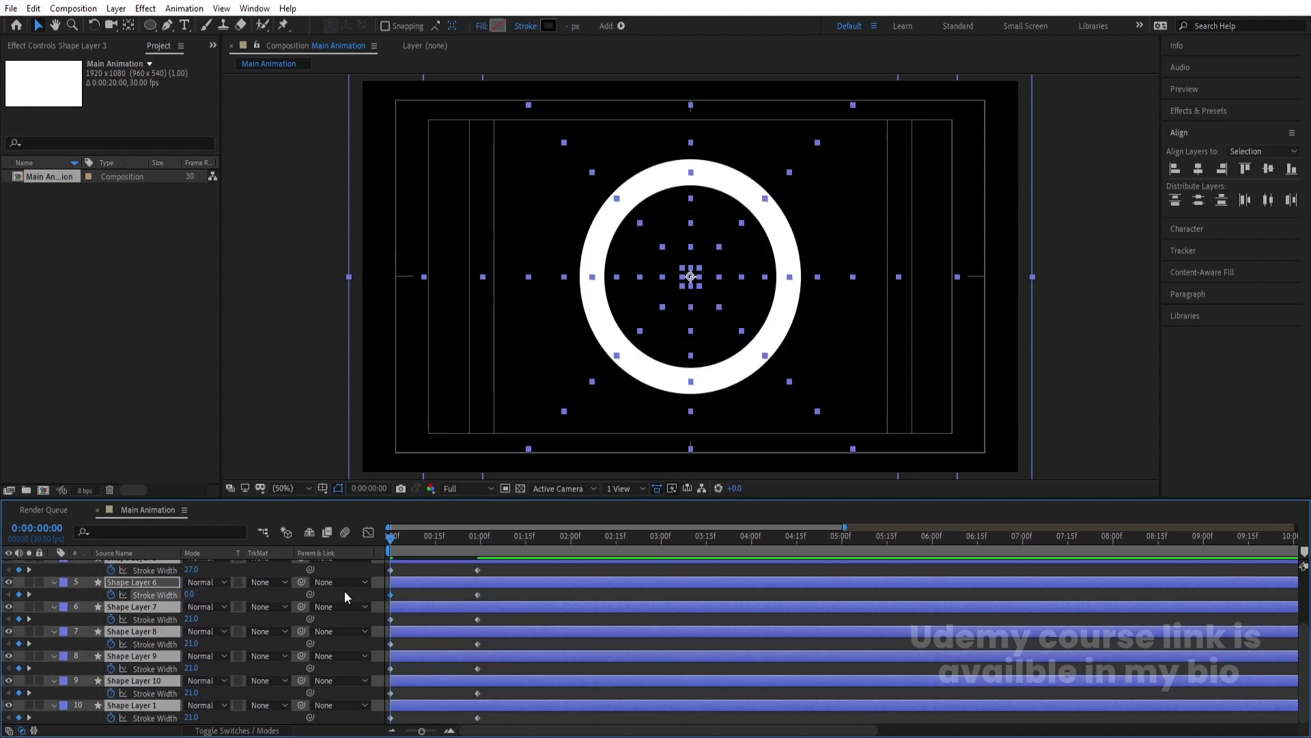
- Set the Stroke Width of Shape Layers 2, 3, 4, 5 and 7 to 0 at 0 seconds
{"action": "scroll", "coordinate": [280, 591], "scroll_direction": "up", "scroll_amount": 3}
{"action": "left_click", "coordinate": [223, 576]}
{"action": "left_click", "coordinate": [190, 578]}
{"action": "type", "text": "0"}
{"action": "left_click", "coordinate": [191, 602]}
{"action": "type", "text": "0"}
{"action": "left_click", "coordinate": [191, 627]}
{"action": "type", "text": "0"}
{"action": "left_click", "coordinate": [191, 651]}
{"action": "type", "text": "0"}
{"action": "left_click", "coordinate": [191, 701]}
{"action": "type", "text": "0"}
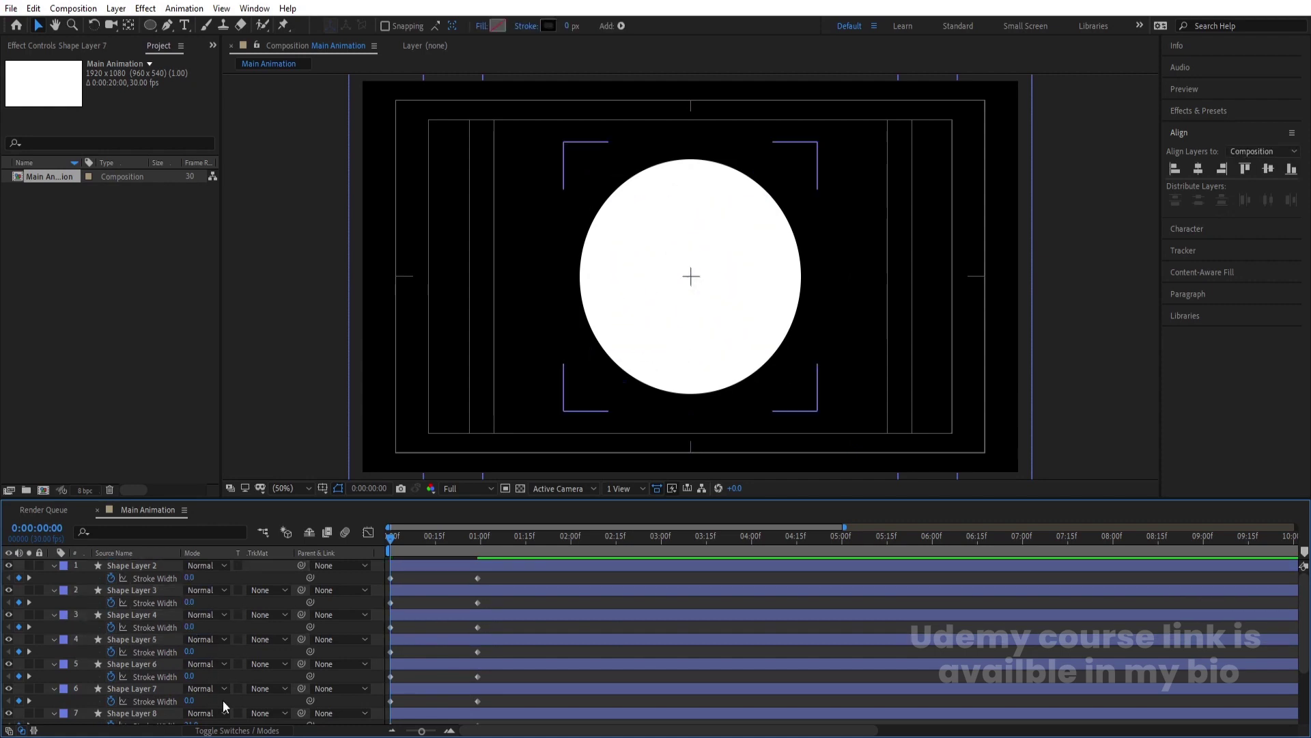
{"action": "left_click", "coordinate": [223, 701]}
- Set the Stroke Width of Shape Layers 9, 8, 10 and 1 to 0 at 0 seconds and preview the animation
{"action": "scroll", "coordinate": [223, 700], "scroll_direction": "down", "scroll_amount": 2}
{"action": "left_click", "coordinate": [193, 676]}
{"action": "type", "text": "0"}
{"action": "left_click", "coordinate": [192, 652]}
{"action": "type", "text": "0"}
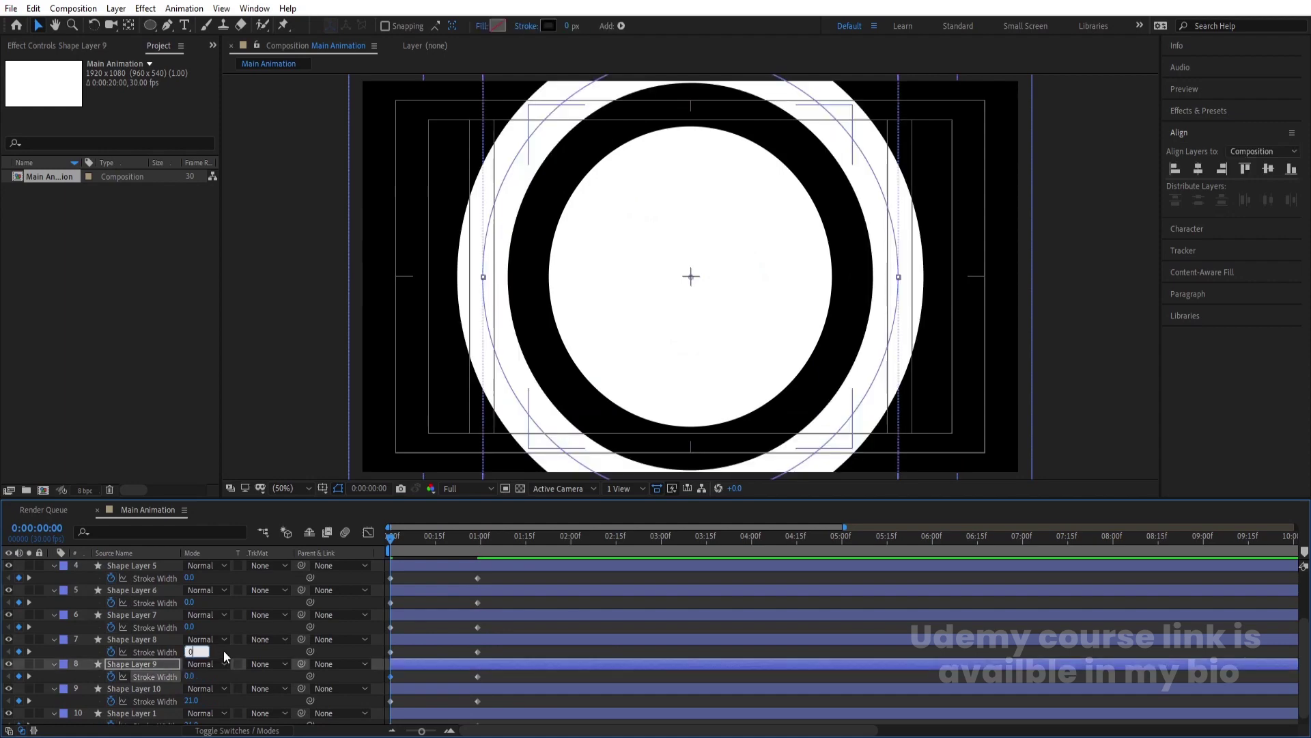
{"action": "left_click", "coordinate": [224, 651]}
{"action": "scroll", "coordinate": [224, 651], "scroll_direction": "down", "scroll_amount": 1}
{"action": "left_click", "coordinate": [191, 692]}
{"action": "type", "text": "0"}
{"action": "left_click", "coordinate": [191, 717]}
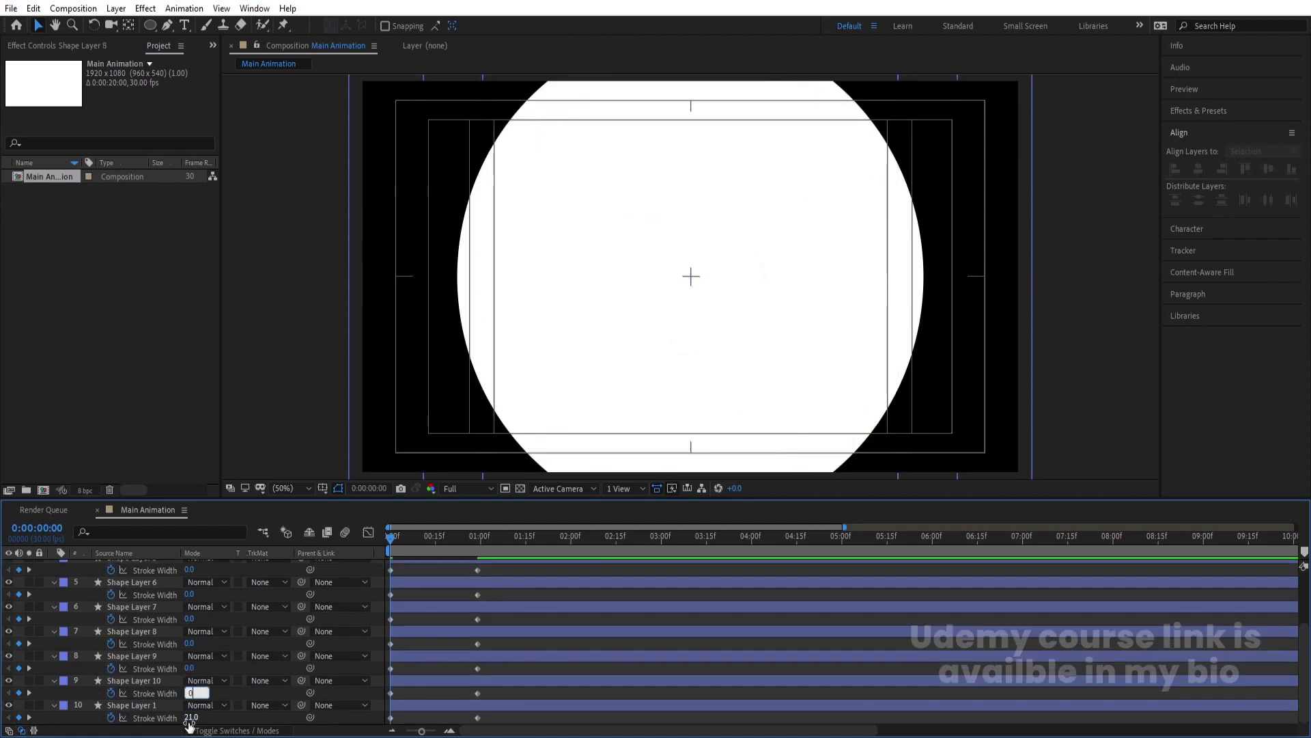
{"action": "type", "text": "0"}
{"action": "left_click", "coordinate": [237, 716]}
{"action": "key", "text": "space"}
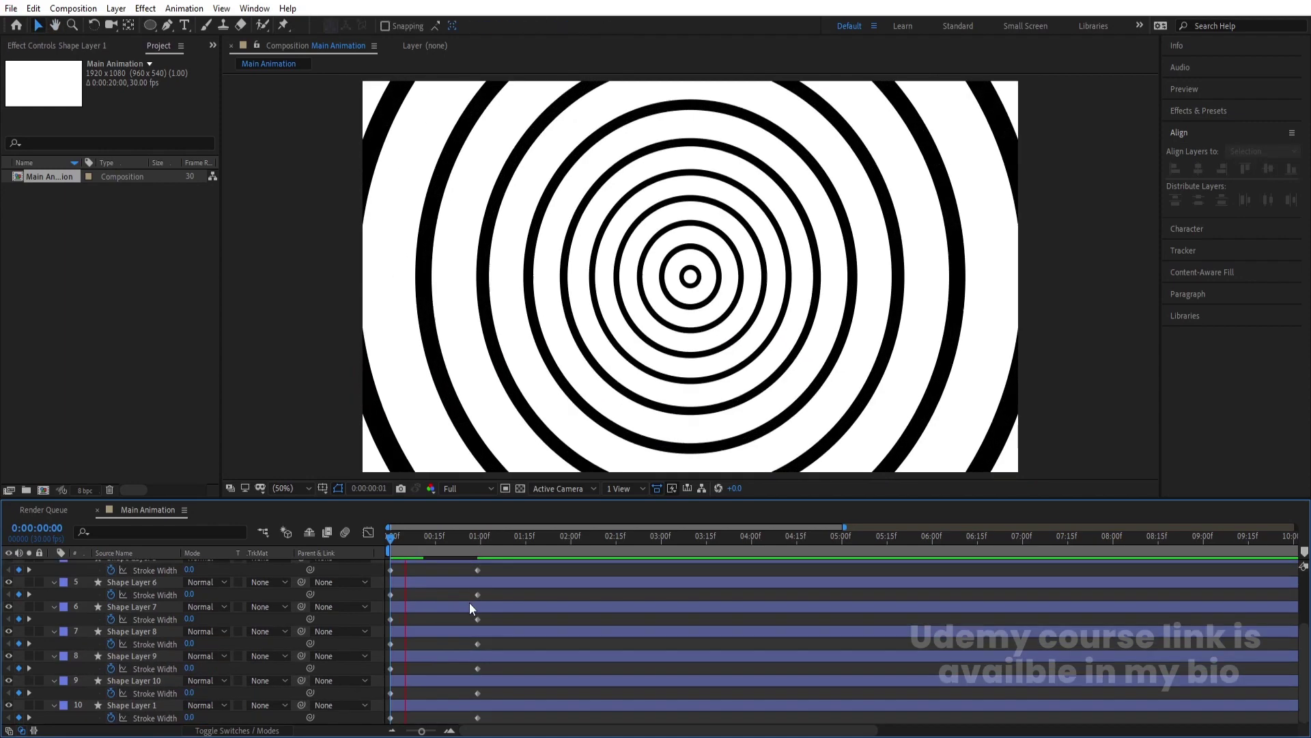
{"action": "key", "text": "space"}
- Select the Stroke Width keyframes of all shape layers and apply Easy Ease to them
{"action": "mouse_move", "coordinate": [497, 722]}
{"action": "left_mouse_down"}
{"action": "mouse_move", "coordinate": [365, 530]}
{"action": "mouse_move", "coordinate": [338, 368]}
{"action": "left_mouse_up"}
{"action": "key", "text": "ctrl+a"}
{"action": "key", "text": "F9"}
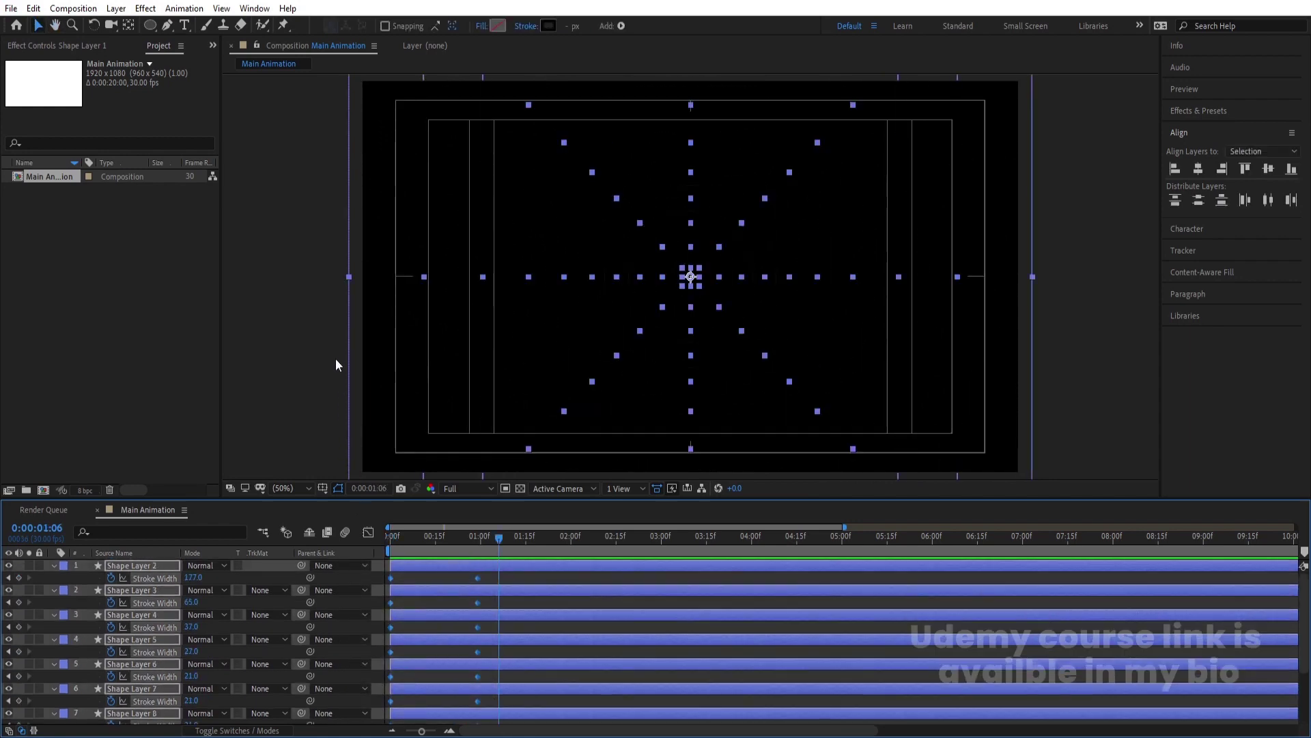
- Lengthen the incoming ease of the final Stroke Width keyframes in the speed graph and preview the animation
{"action": "left_click", "coordinate": [368, 532]}
{"action": "left_click_drag", "start_coordinate": [365, 735], "coordinate": [353, 706]}
{"action": "key", "text": "="}
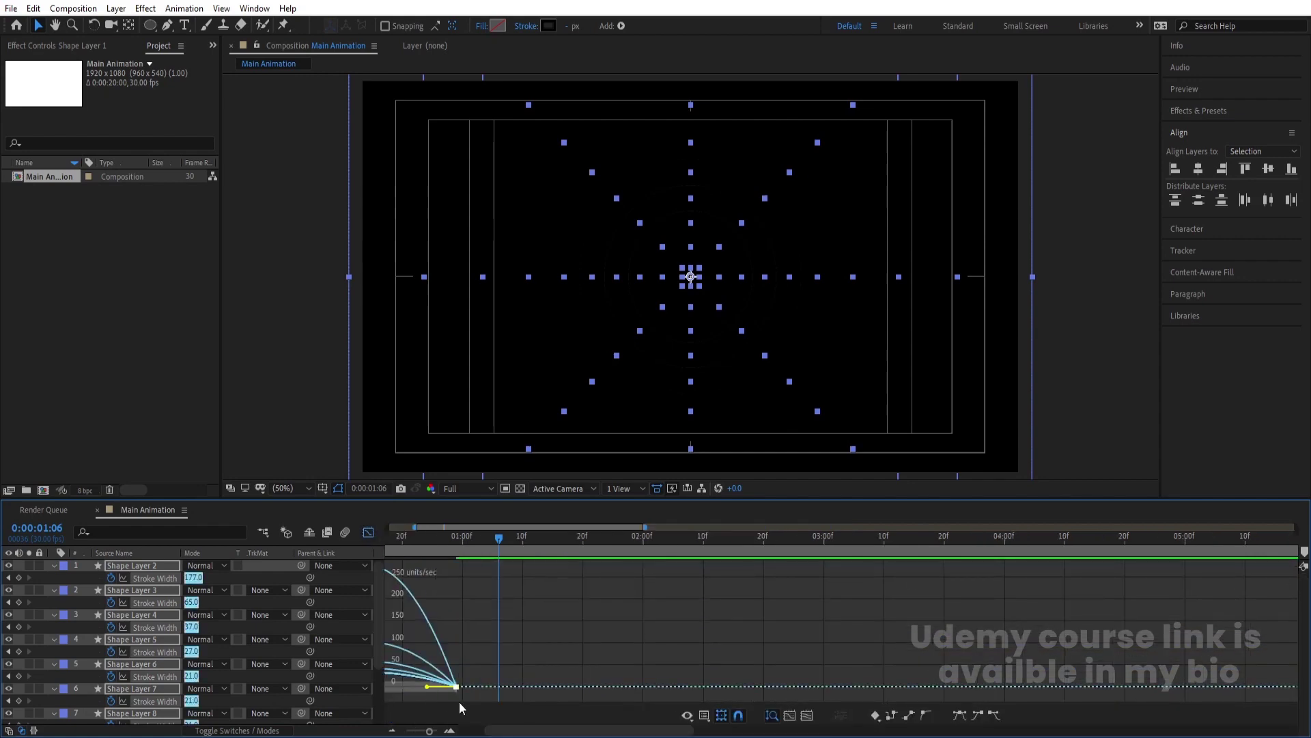
{"action": "left_click_drag", "start_coordinate": [497, 729], "coordinate": [409, 722]}
{"action": "left_click_drag", "start_coordinate": [536, 687], "coordinate": [459, 688]}
{"action": "left_click", "coordinate": [368, 532]}
{"action": "key", "text": "Home"}
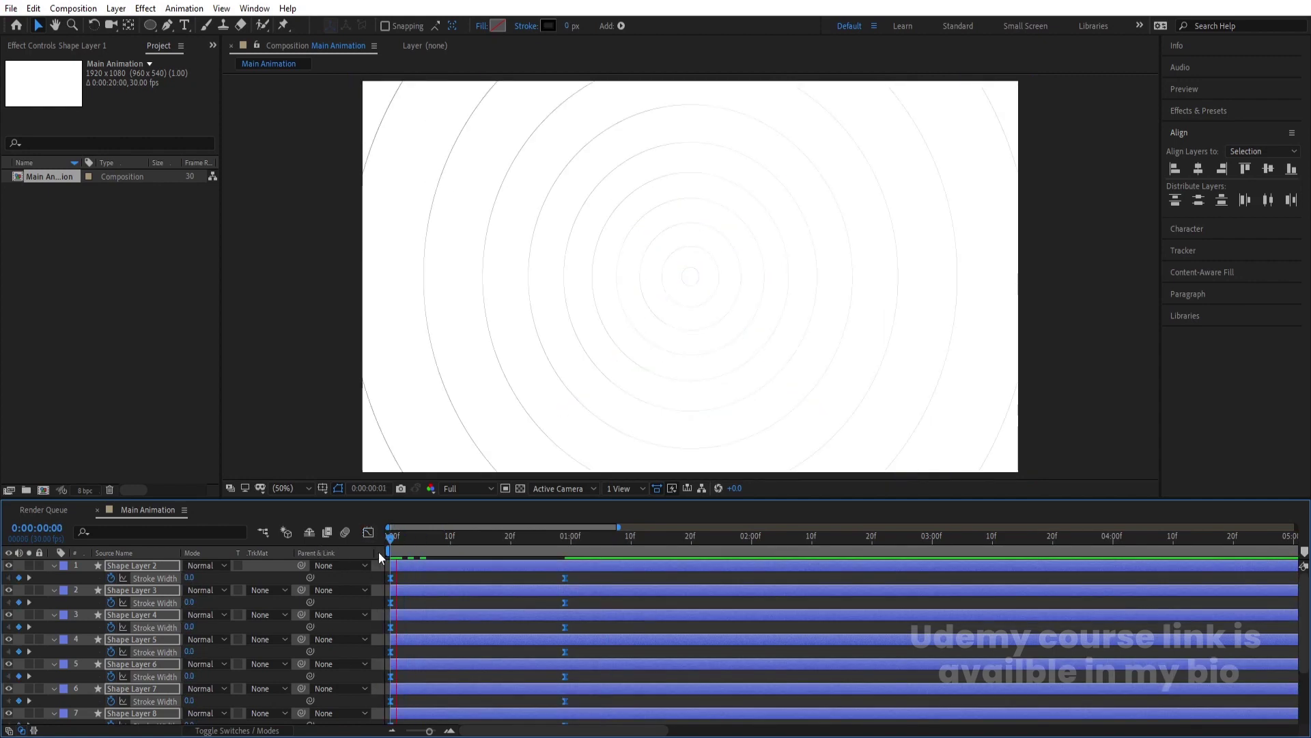
{"action": "key", "text": "space"}
{"action": "key", "text": "space"}
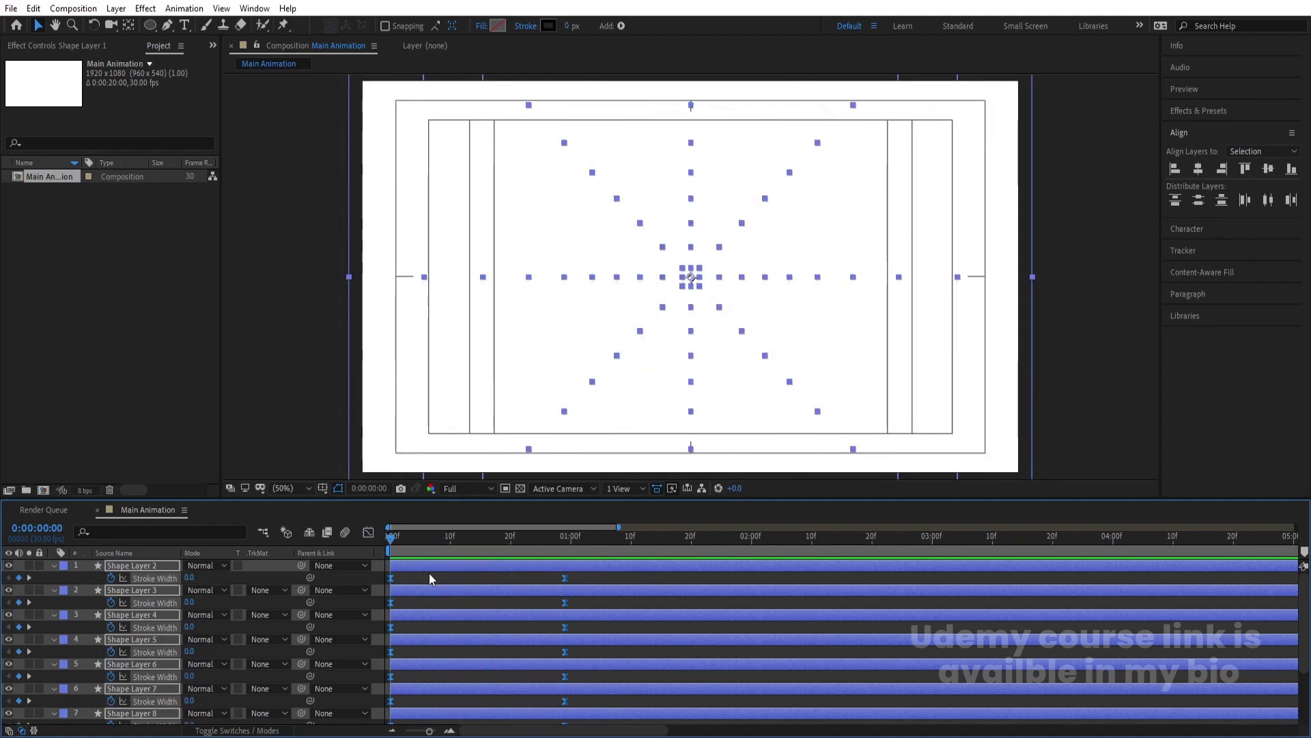
- Trim the ends of all shape layers to 0:00:00:05 and sequence the layers without overlap
{"action": "key", "text": "equal"}
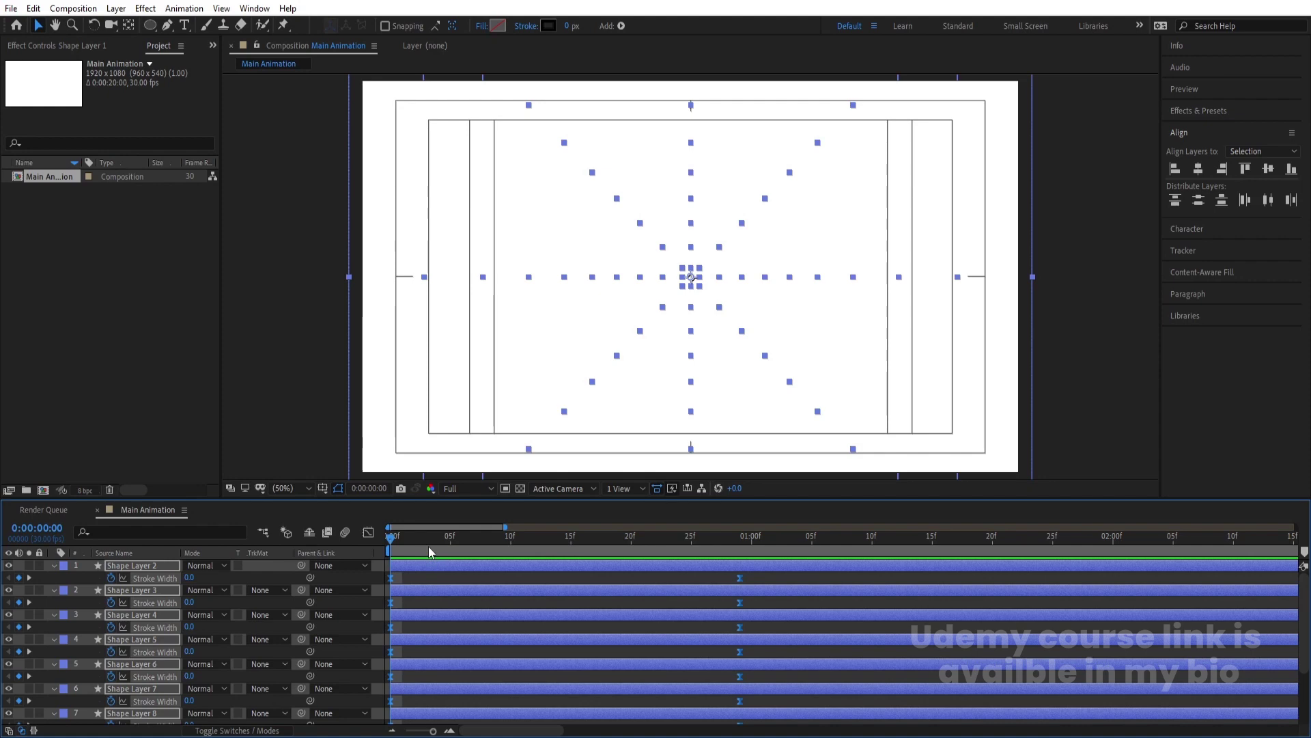
{"action": "left_click", "coordinate": [450, 537]}
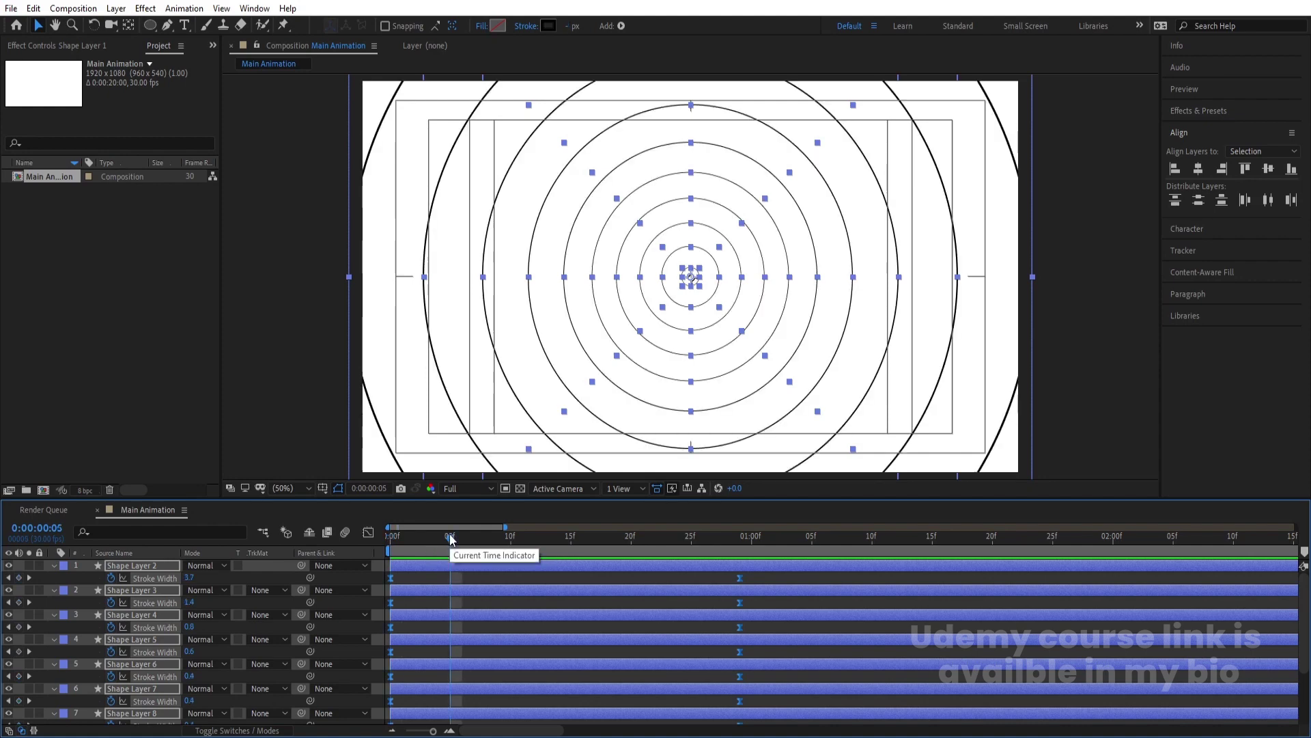
{"action": "key", "text": "alt+bracketright"}
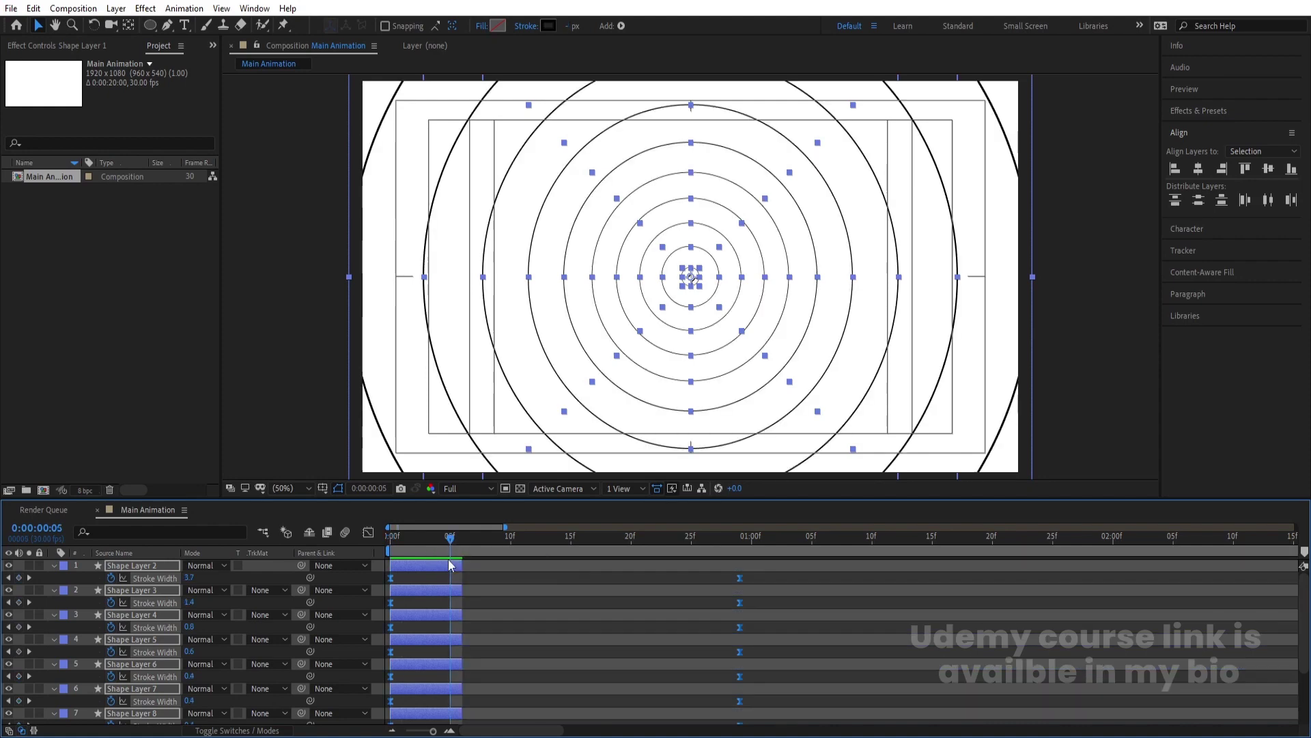
{"action": "right_click", "coordinate": [450, 566]}
{"action": "mouse_move", "coordinate": [519, 398]}
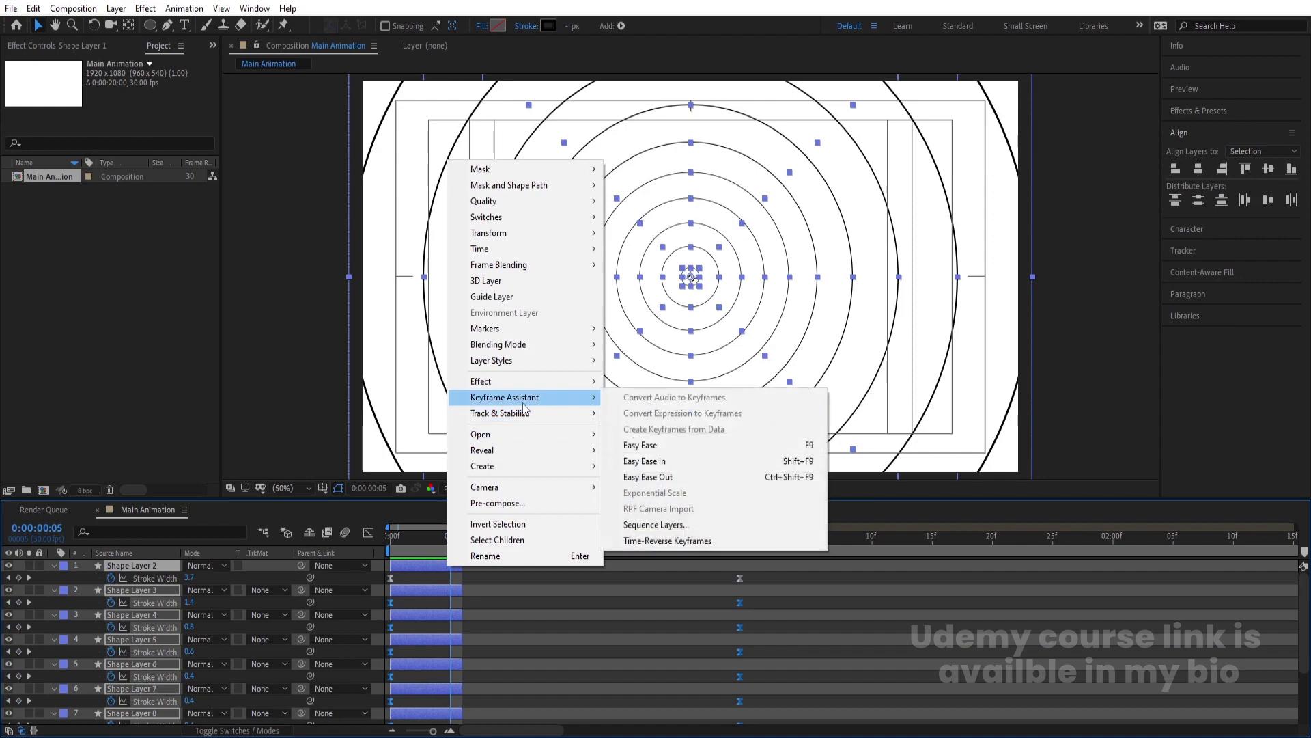
{"action": "left_click", "coordinate": [661, 526]}
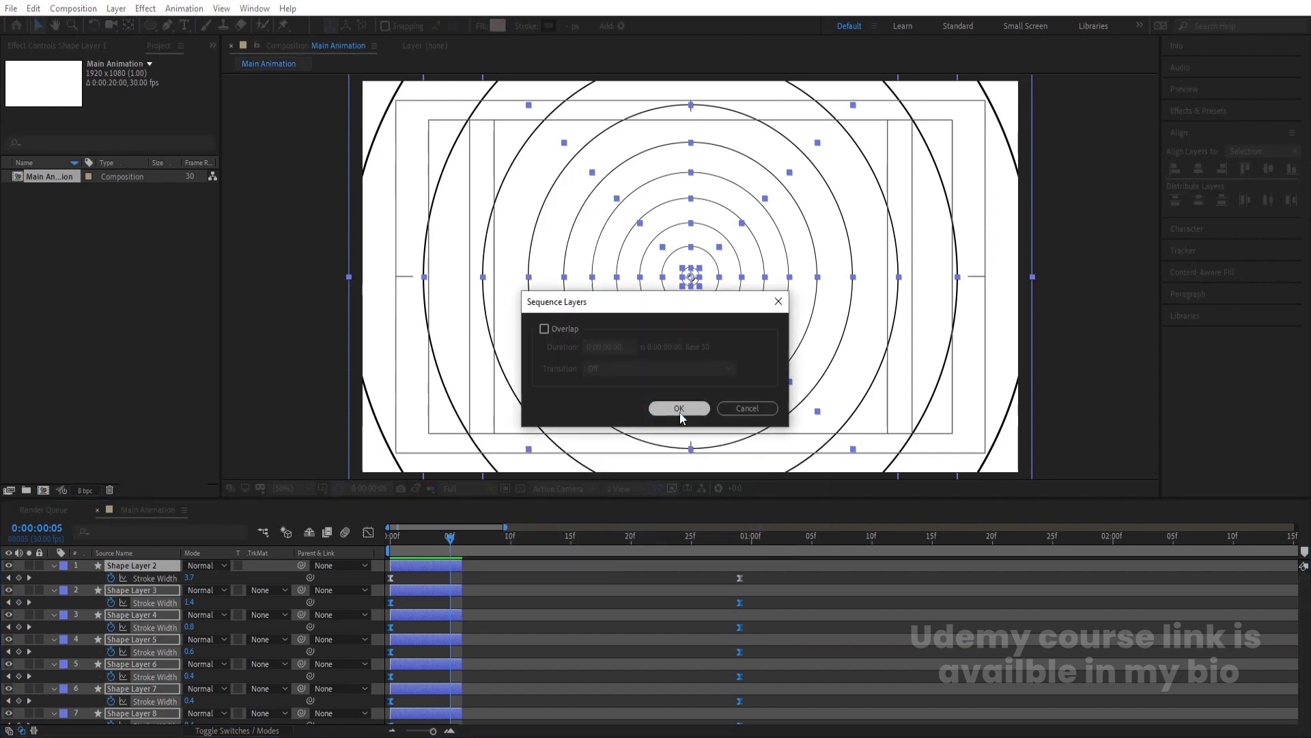
{"action": "left_click", "coordinate": [694, 407]}
- Extend all the sequenced shape layers to the end of the composition and preview the staggered rings
{"action": "key", "text": "minus"}
{"action": "key", "text": "minus"}
{"action": "key", "text": "minus"}
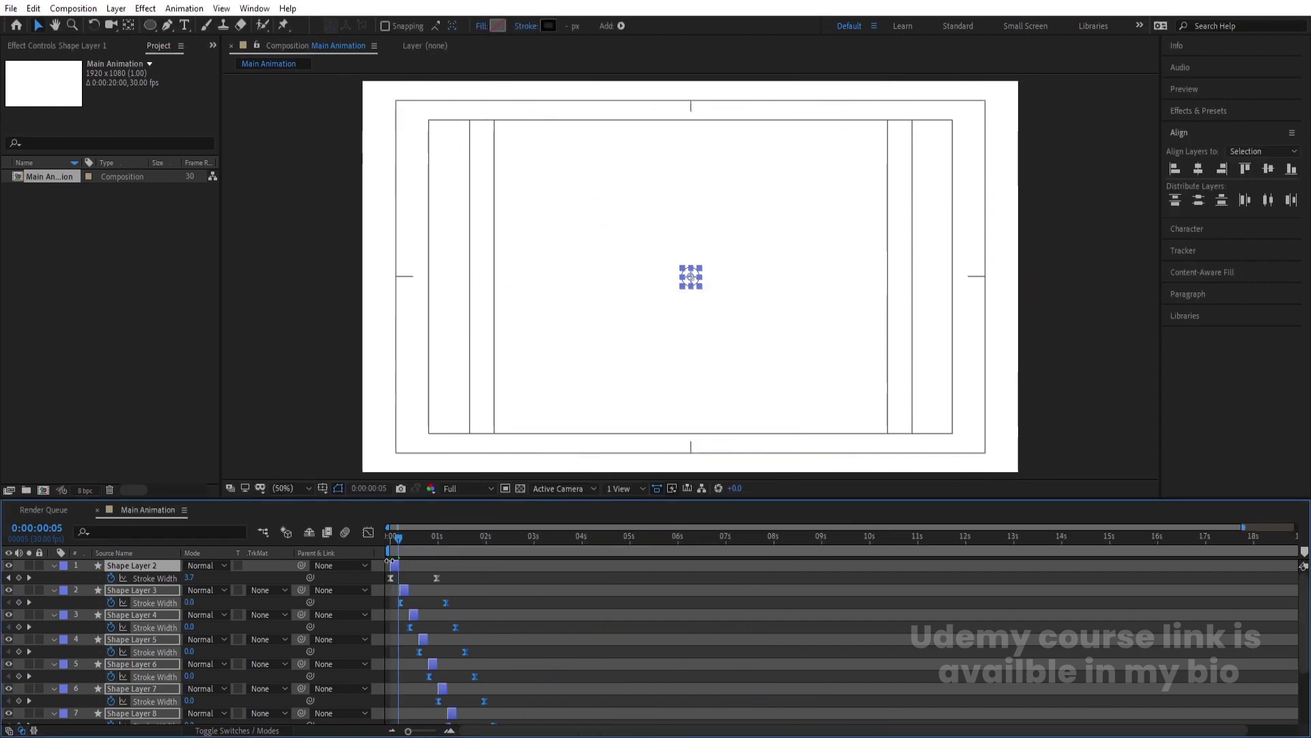
{"action": "left_click_drag", "start_coordinate": [398, 566], "coordinate": [1291, 570]}
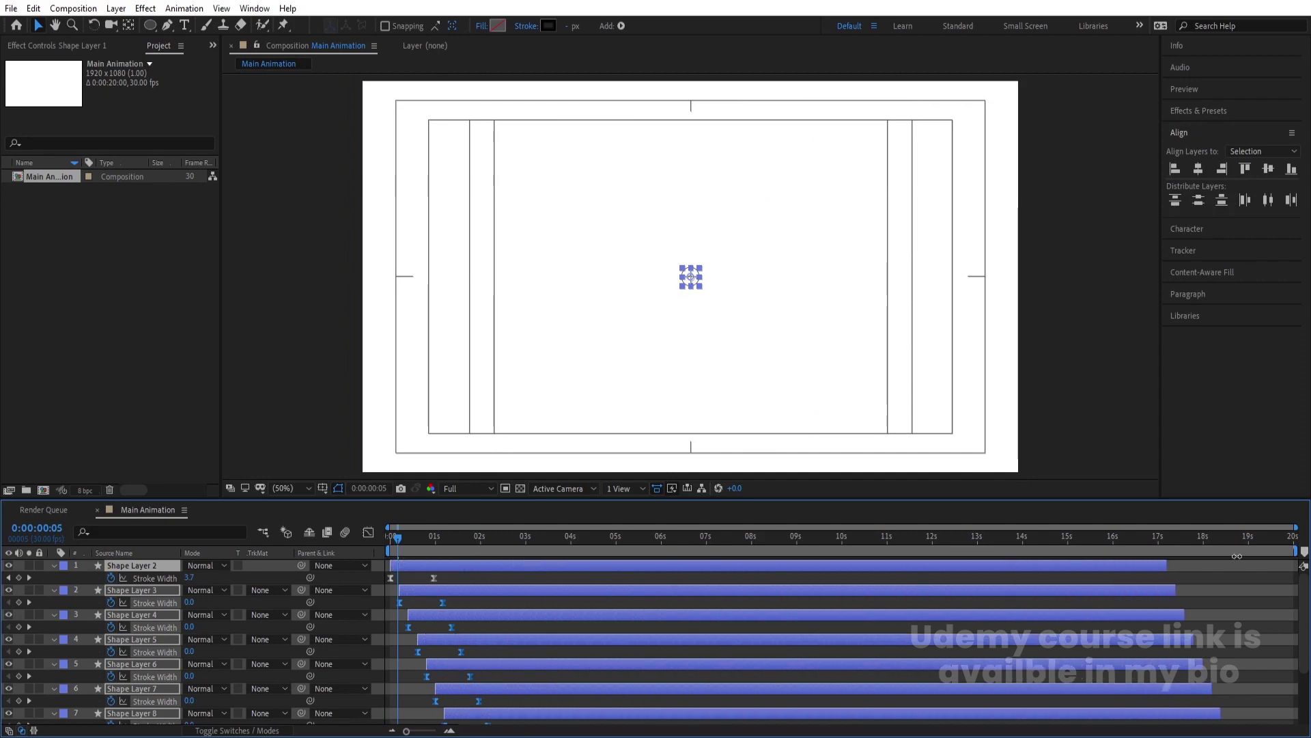
{"action": "key", "text": "space"}
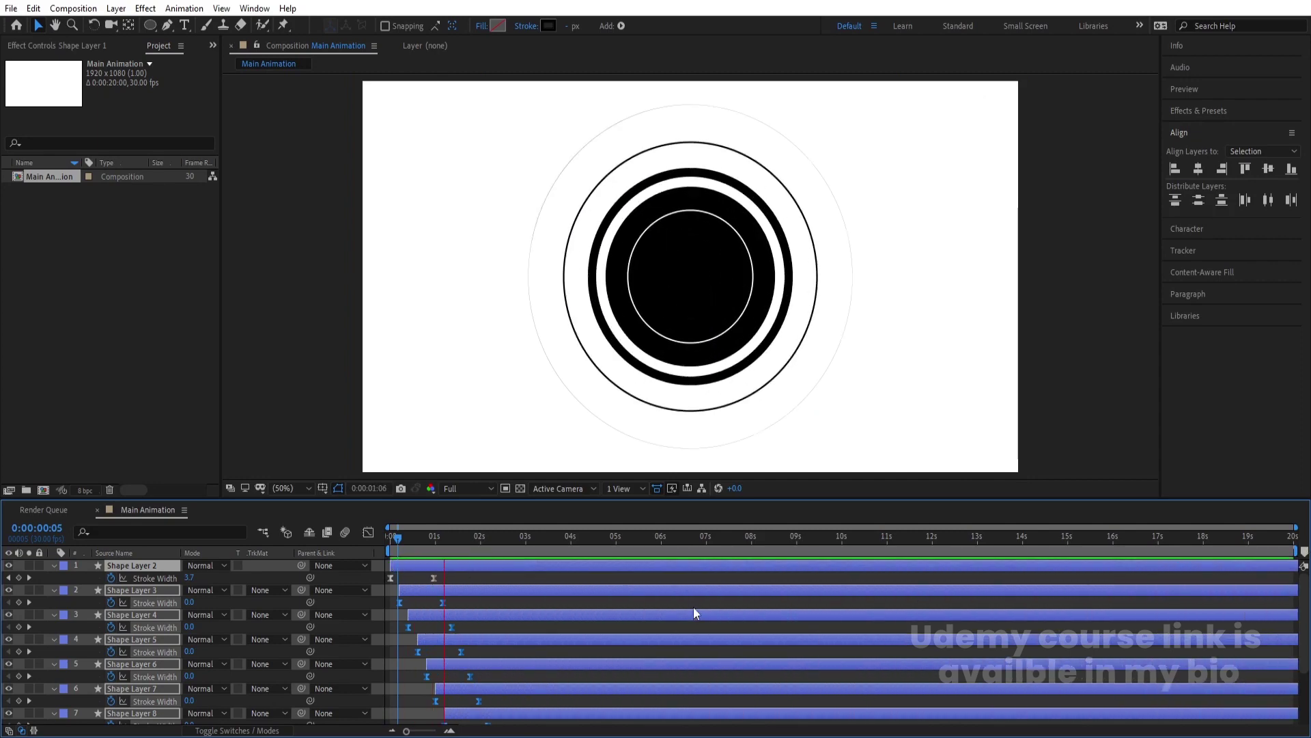
{"action": "key", "text": "space"}
- Pre-compose all the shape layers into a new composition named Circles
{"action": "left_click", "coordinate": [445, 575]}
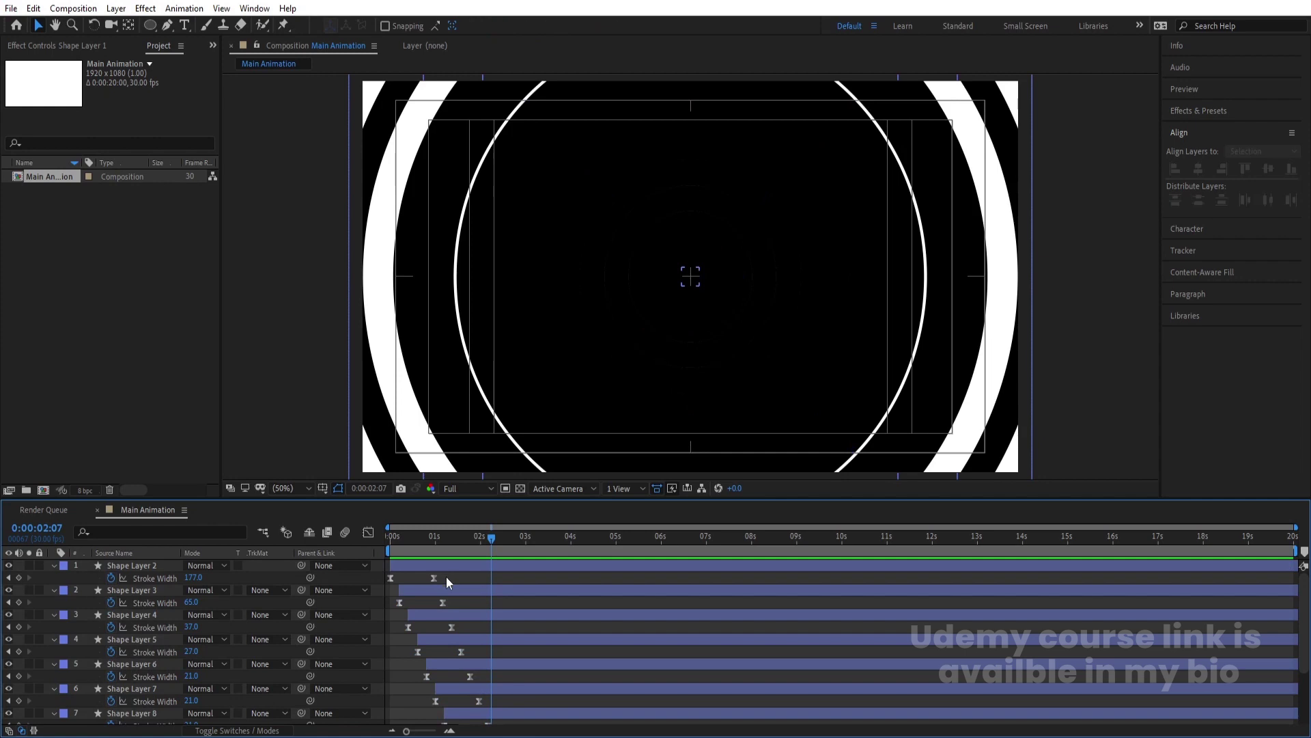
{"action": "key", "text": "ctrl+a"}
{"action": "key", "text": "ctrl+shift+c"}
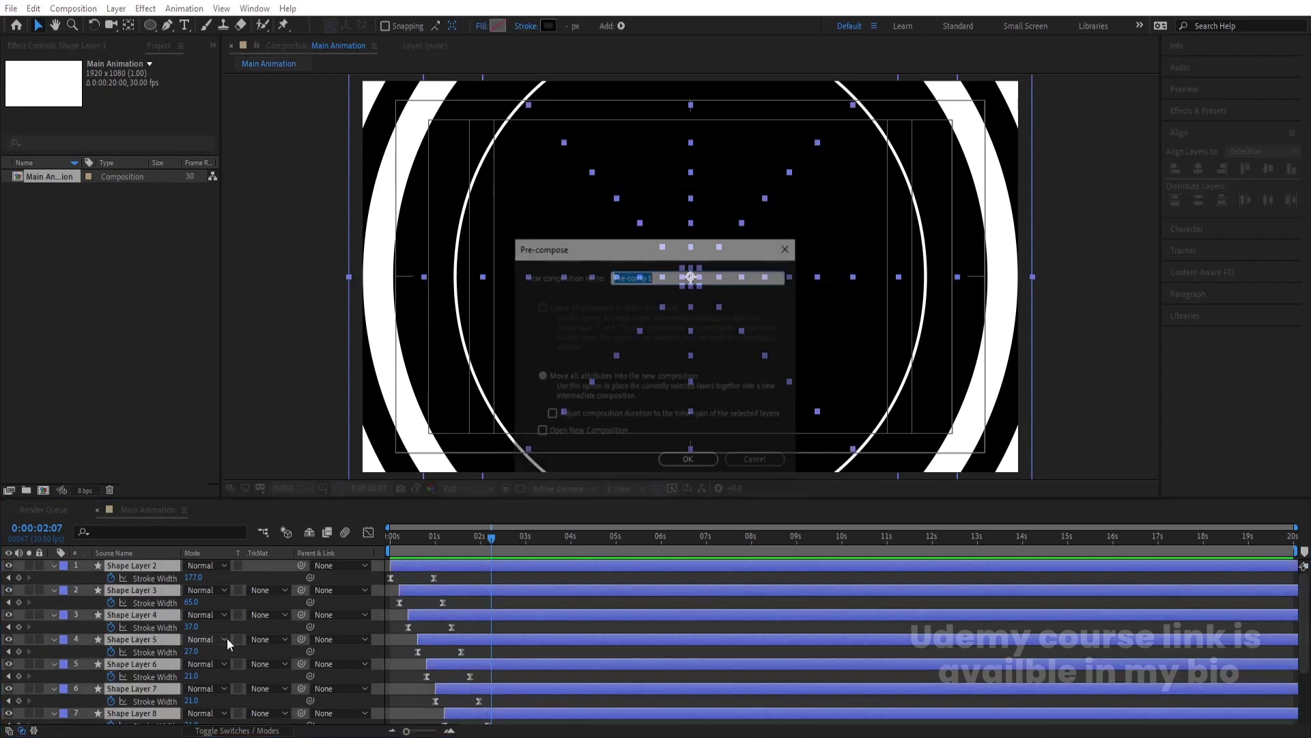
{"action": "type", "text": "Circles"}
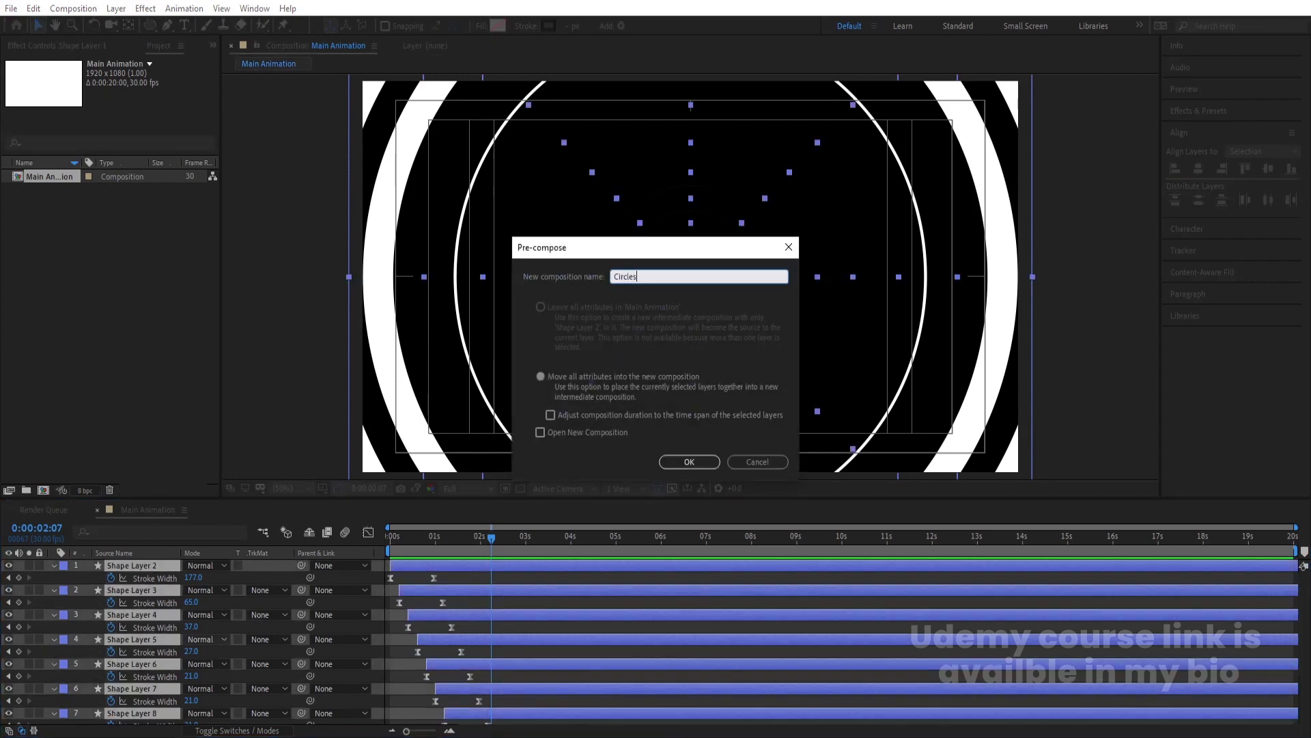
{"action": "key", "text": "Return"}
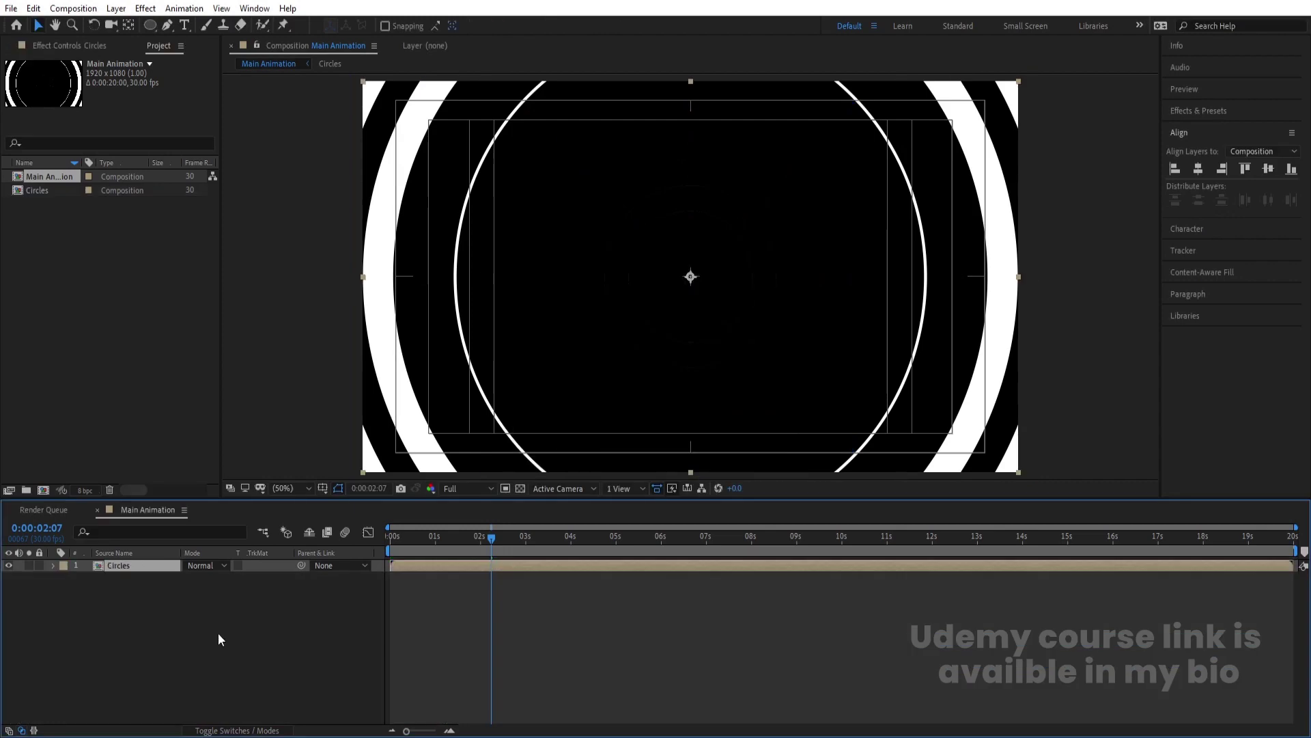
- Duplicate the Circles layer and apply a Fill effect in white (FFFFFF) to the upper copy
{"action": "key", "text": "ctrl+d"}
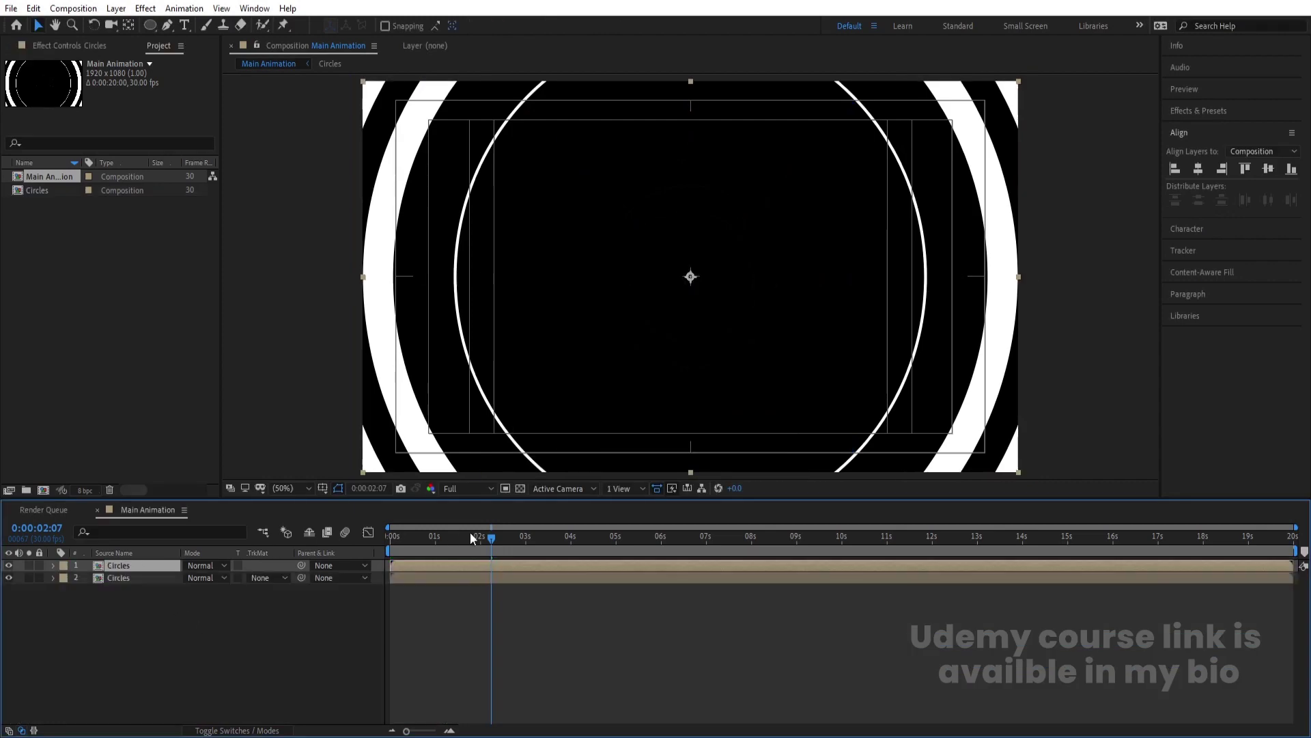
{"action": "left_click", "coordinate": [1194, 111]}
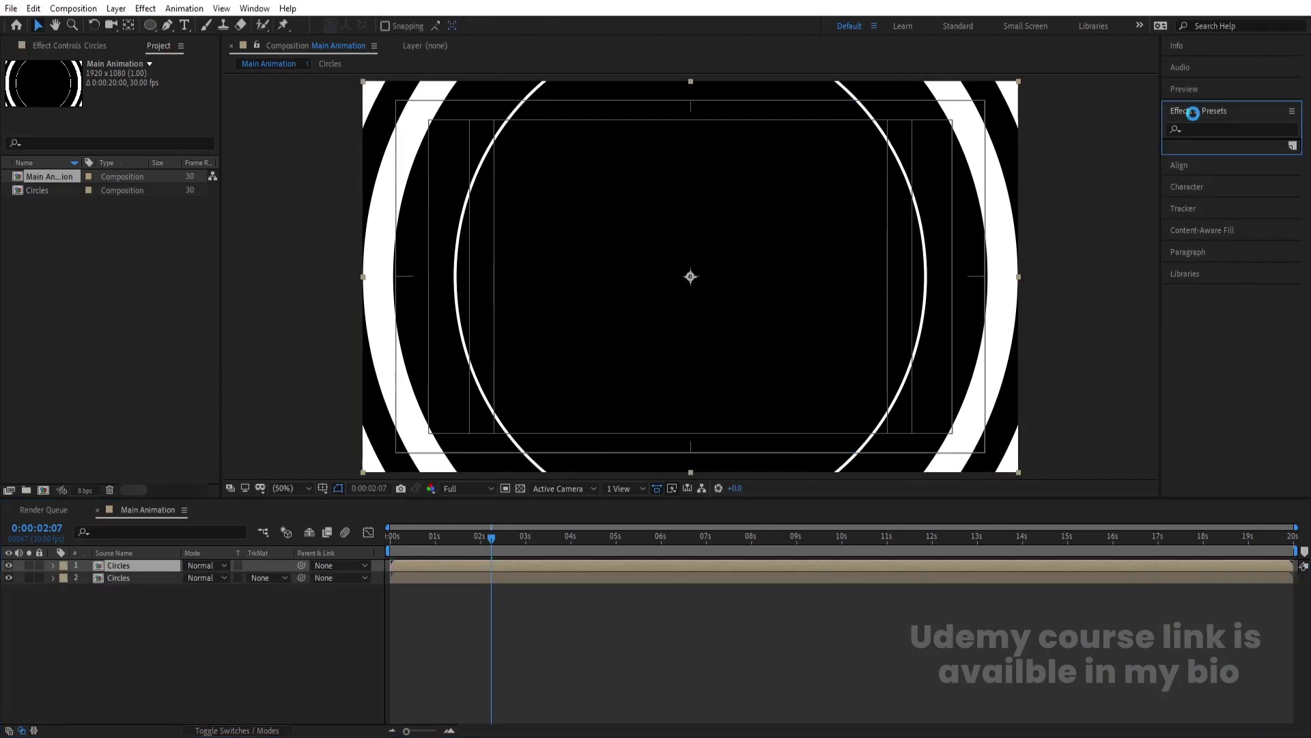
{"action": "left_click", "coordinate": [1201, 129]}
{"action": "type", "text": "fill"}
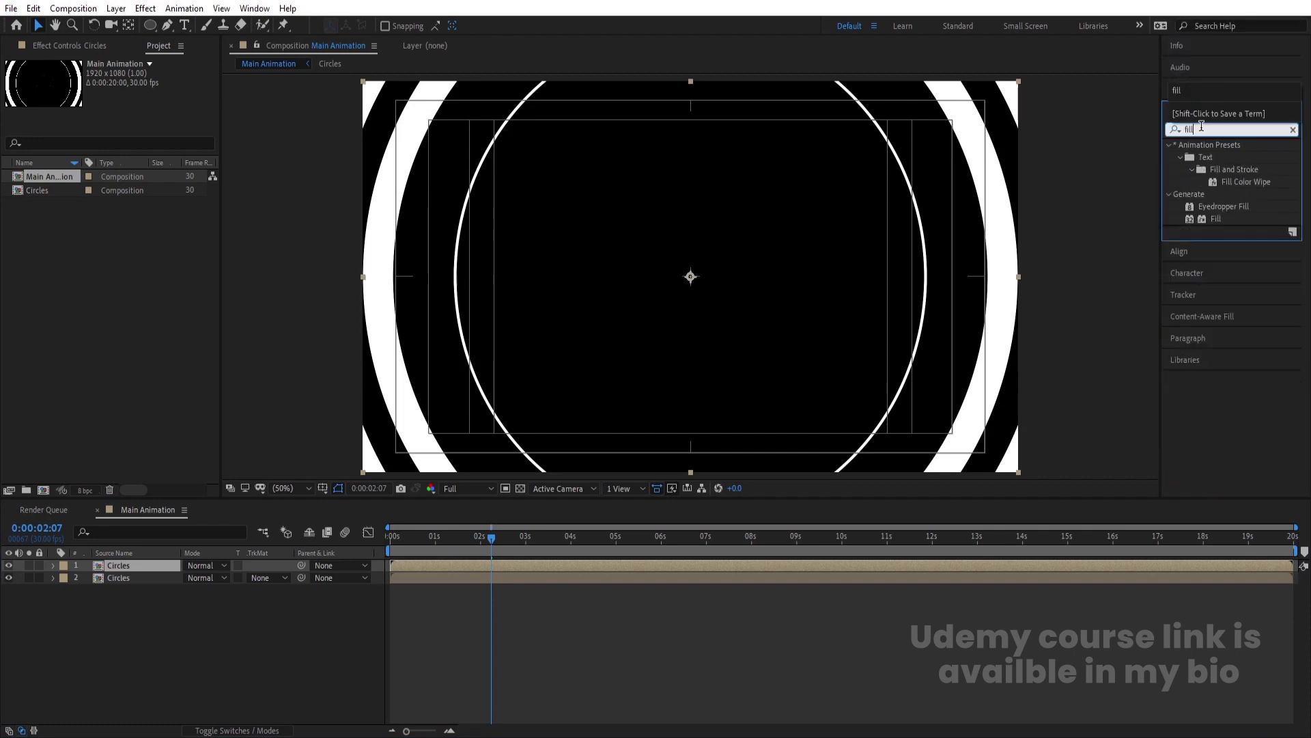
{"action": "double_click", "coordinate": [1217, 217]}
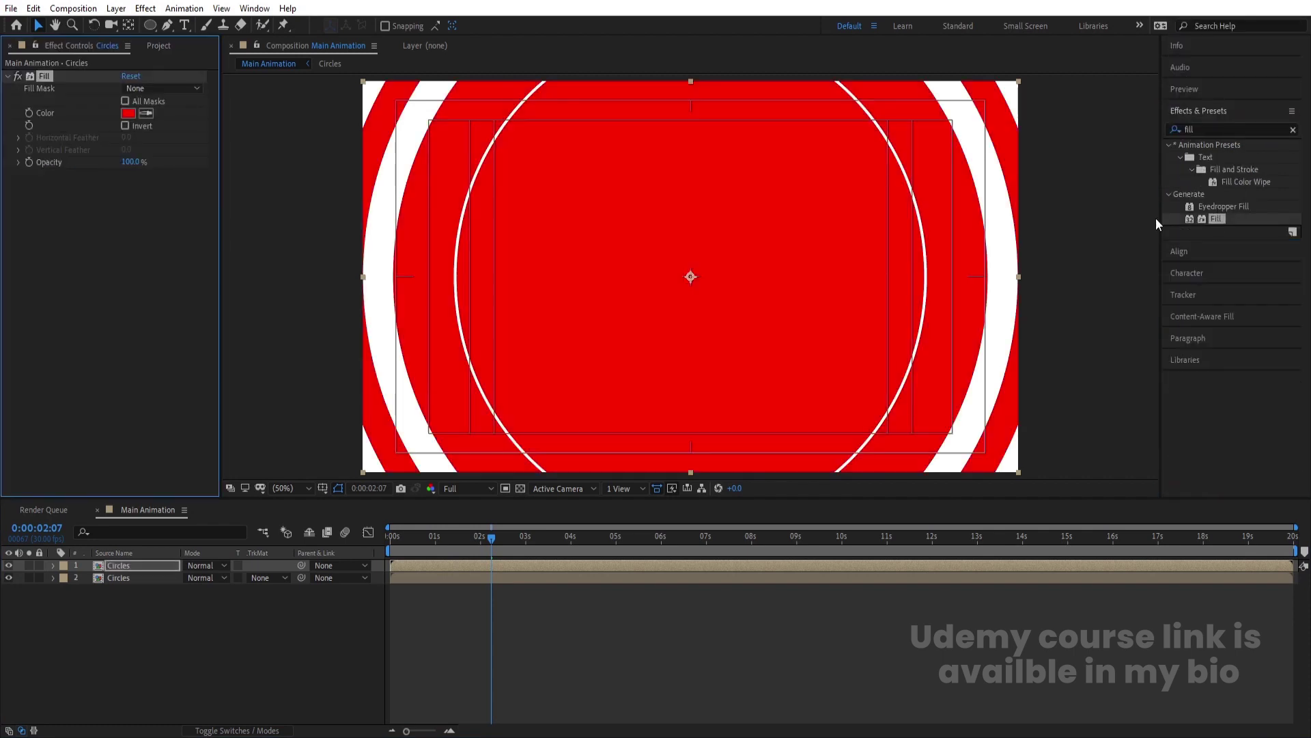
{"action": "left_click", "coordinate": [128, 113]}
{"action": "left_click_drag", "start_coordinate": [284, 375], "coordinate": [161, 301]}
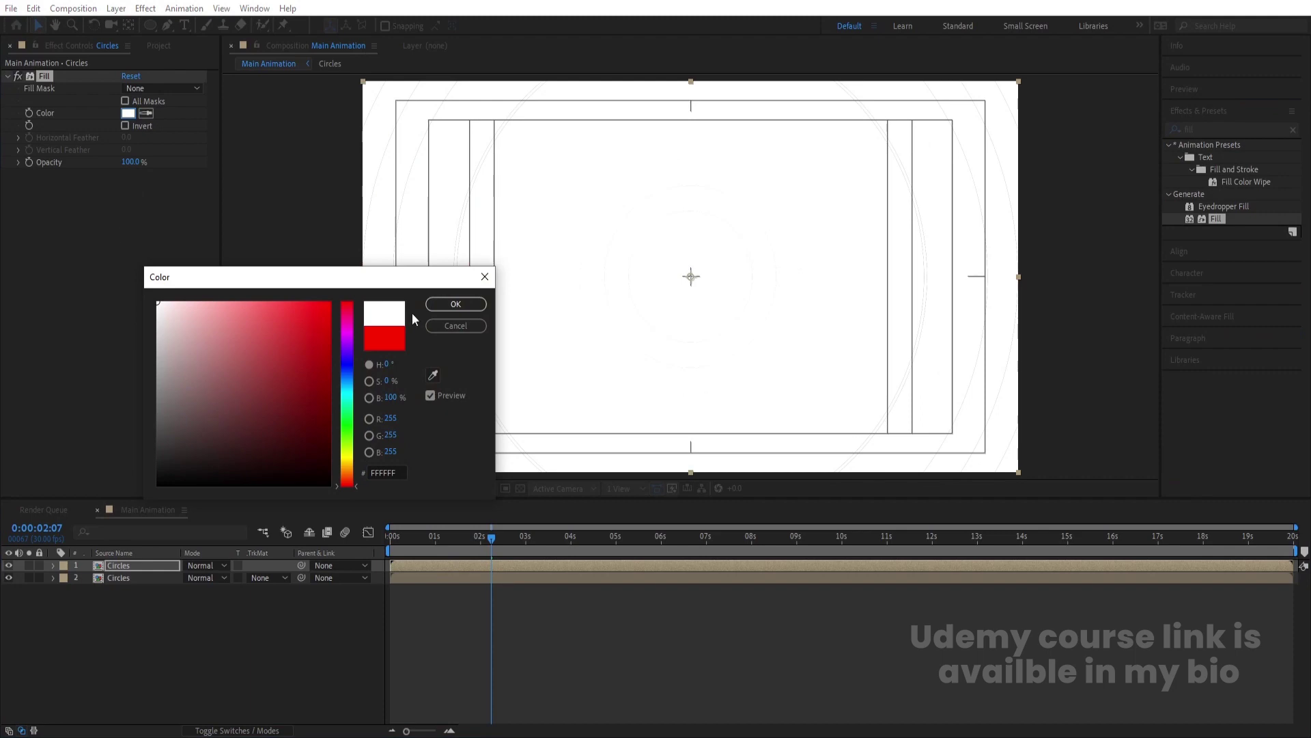
{"action": "left_click", "coordinate": [454, 303]}
- Shift the white Circles layer to start at about frame 20 and preview the black and white rings
{"action": "left_click_drag", "start_coordinate": [413, 564], "coordinate": [388, 541]}
{"action": "key", "text": "space"}
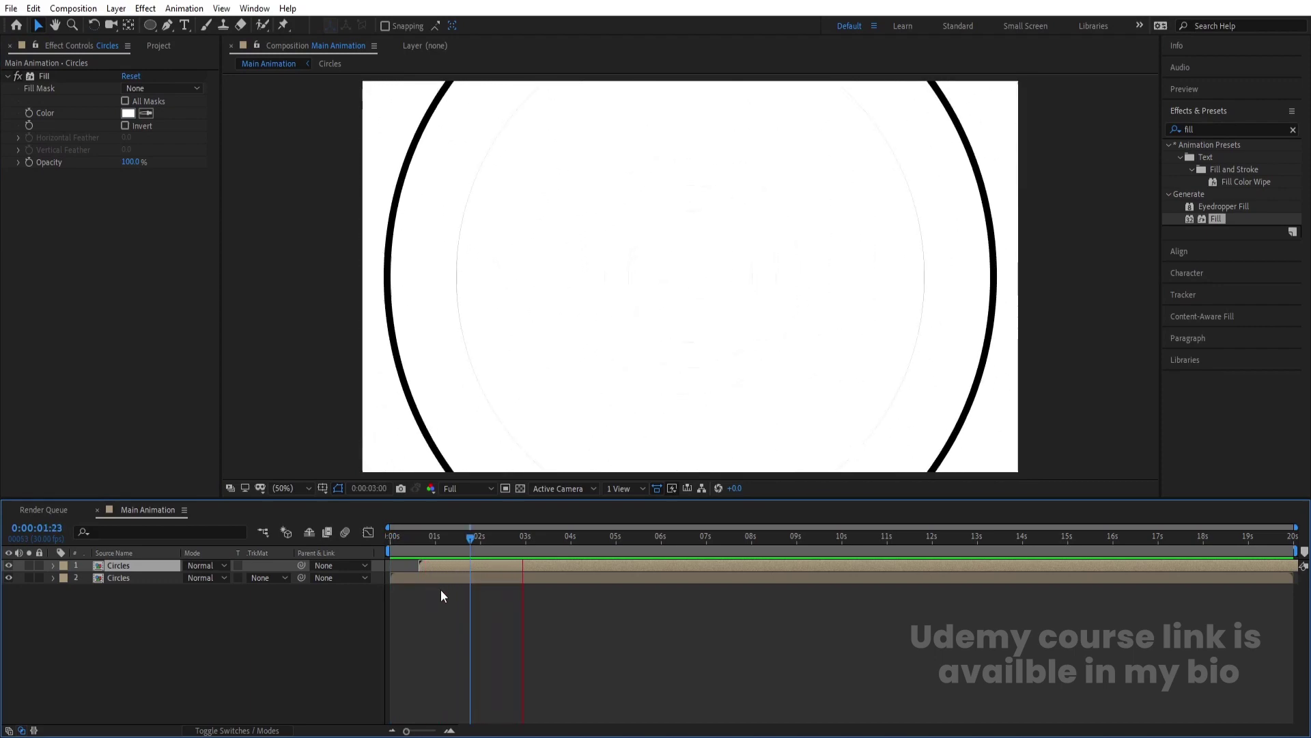
{"action": "key", "text": "space"}
{"action": "key", "text": "="}
{"action": "key", "text": "="}
{"action": "key", "text": "space"}
{"action": "key", "text": "space"}
{"action": "left_click_drag", "start_coordinate": [514, 564], "coordinate": [520, 569]}
{"action": "key", "text": "space"}
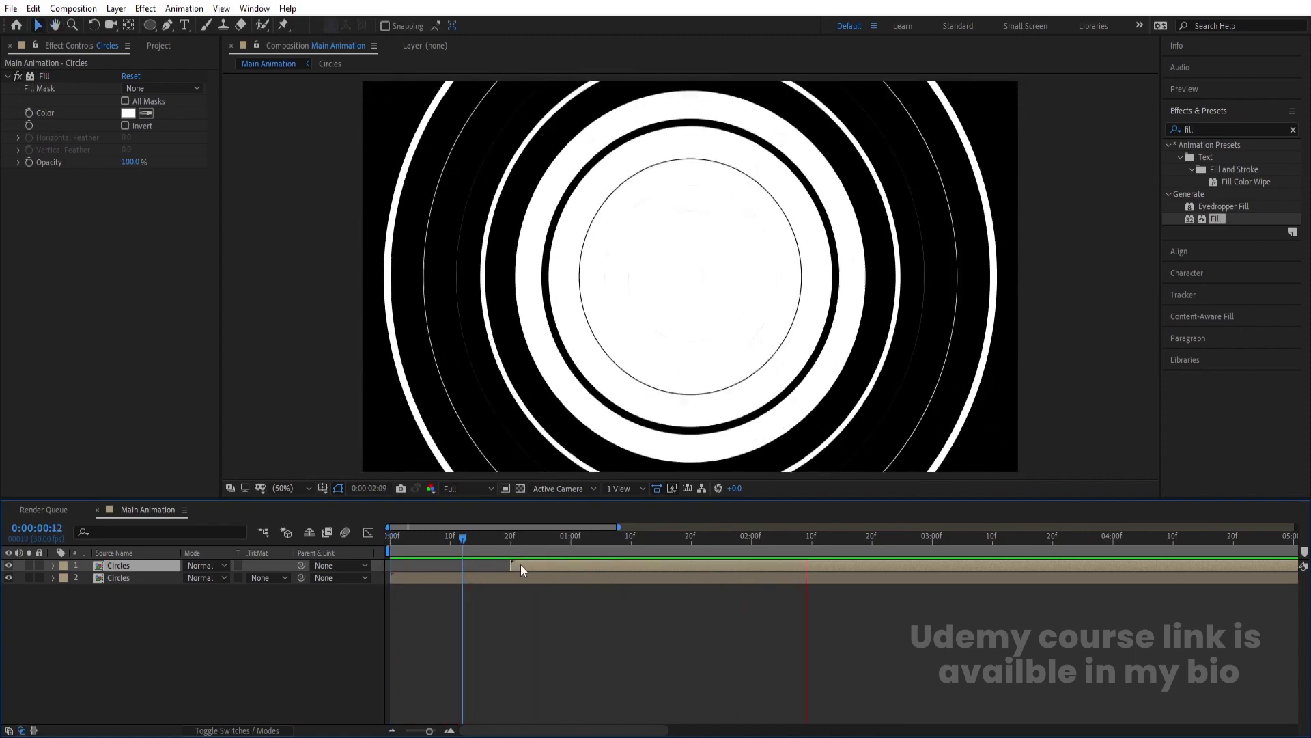
{"action": "key", "text": "space"}
{"action": "left_click", "coordinate": [573, 619]}
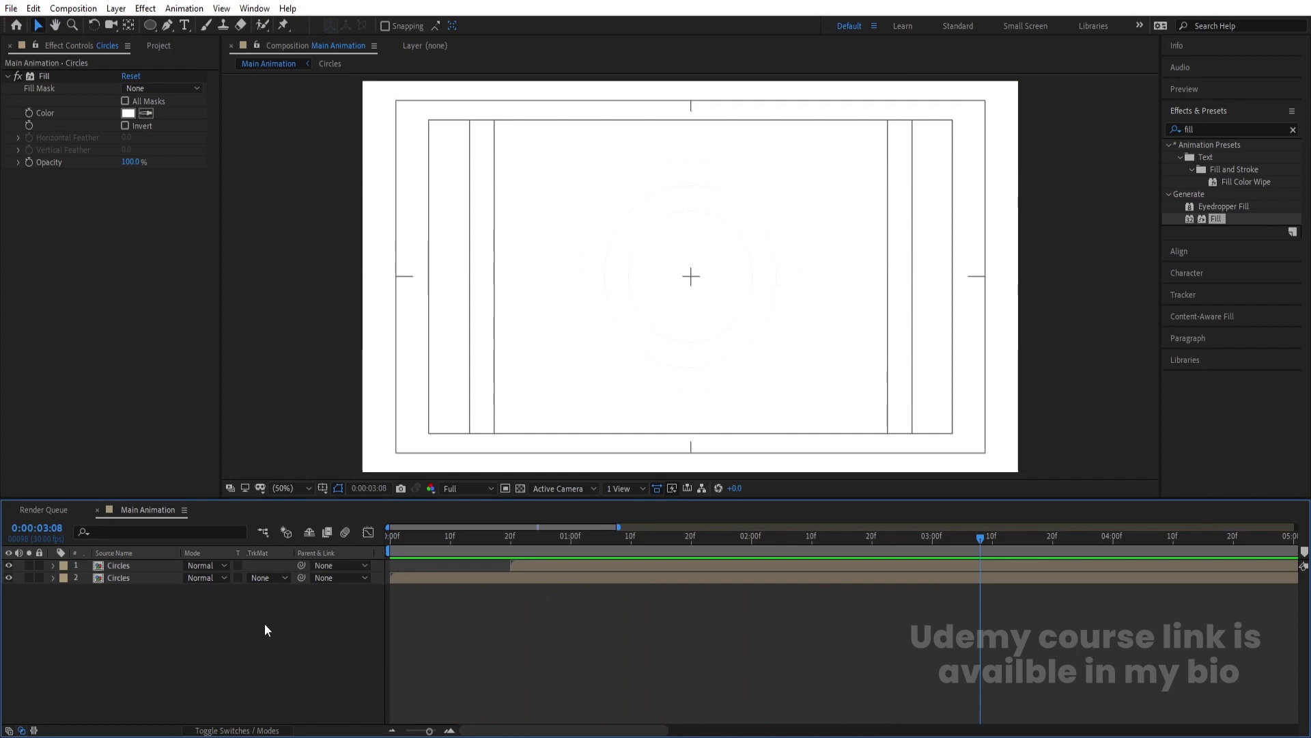
- Open the Circles composition and duplicate its ten shape layers
{"action": "double_click", "coordinate": [539, 566]}
{"action": "left_click_drag", "start_coordinate": [143, 695], "coordinate": [131, 579]}
{"action": "key", "text": "ctrl+d"}
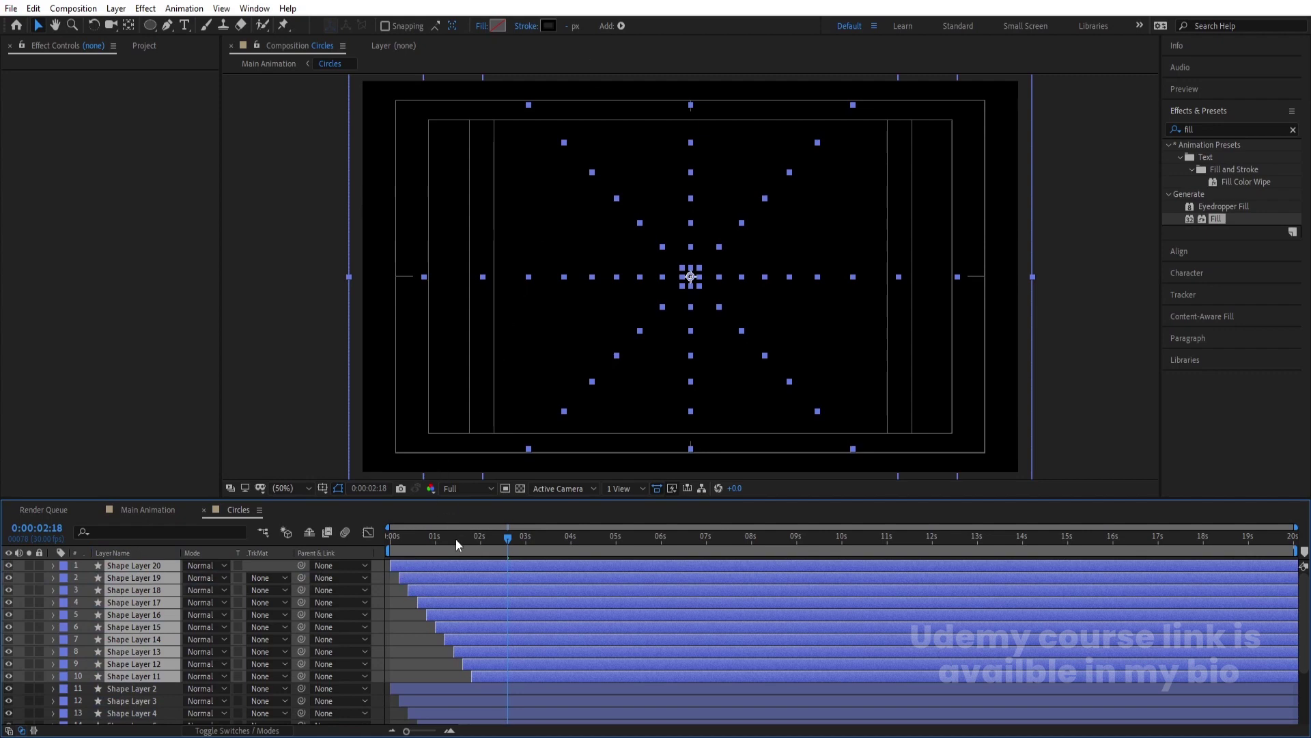
- Reveal the ten duplicated layers' stroke width keyframes and move all of these layers to start at frame 0
{"action": "key", "text": "u"}
{"action": "left_click_drag", "start_coordinate": [440, 553], "coordinate": [338, 557]}
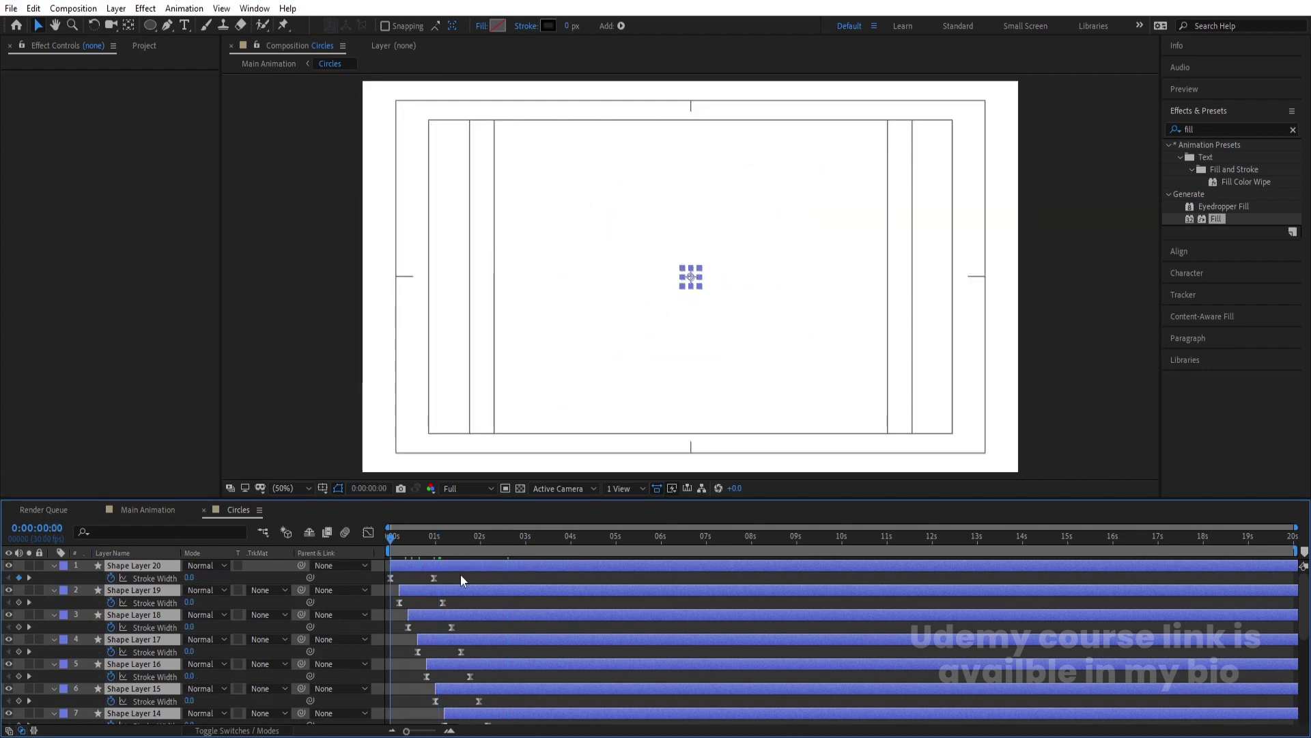
{"action": "scroll", "coordinate": [457, 573], "scroll_direction": "down", "scroll_amount": 5}
{"action": "key", "text": "bracketleft"}
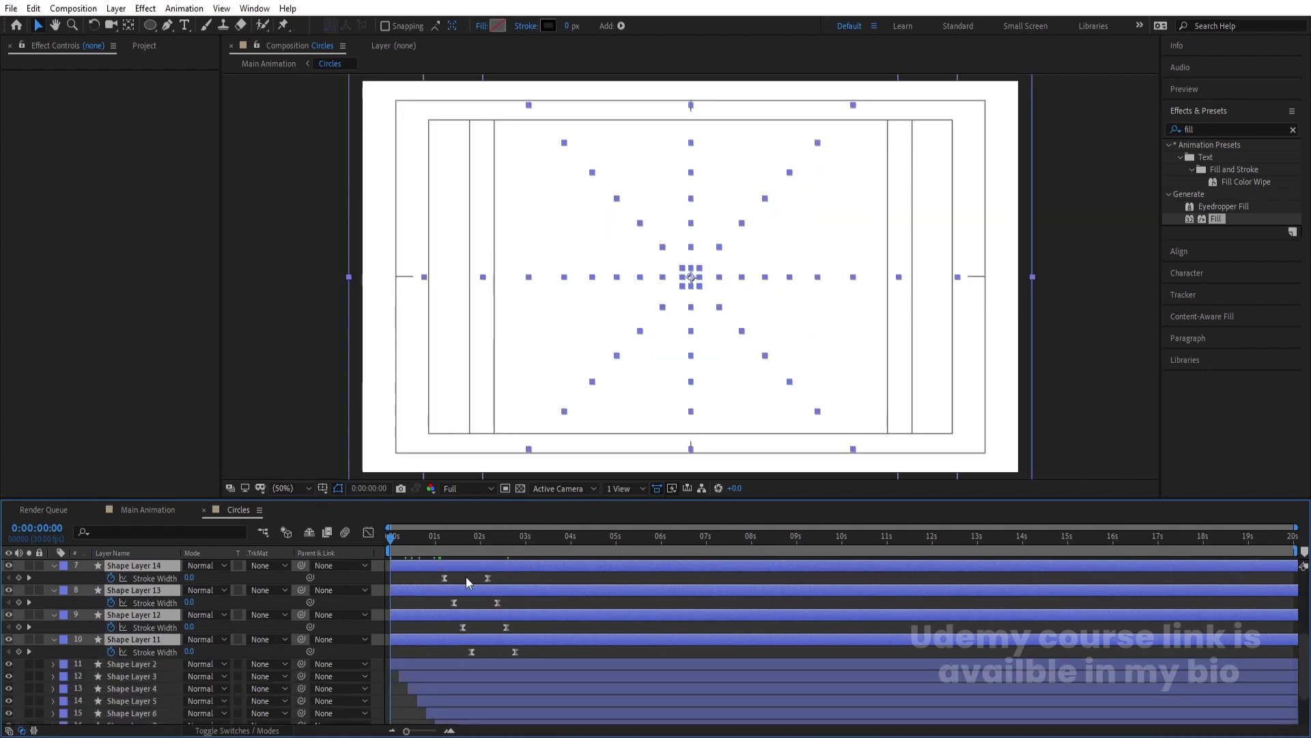
- Set the duplicated layers' stroke color to white (FFFFFF) and preview the composition
{"action": "left_click", "coordinate": [547, 27]}
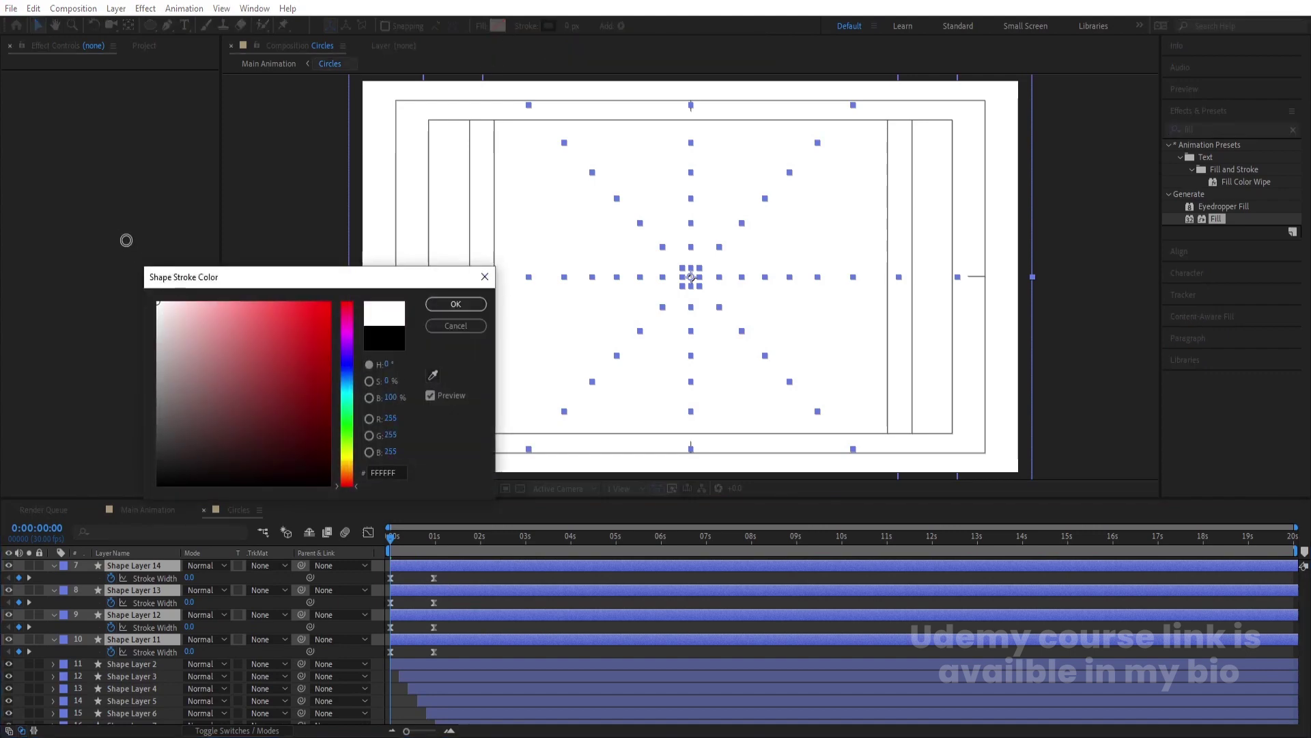
{"action": "key", "text": "Return"}
{"action": "key", "text": "space"}
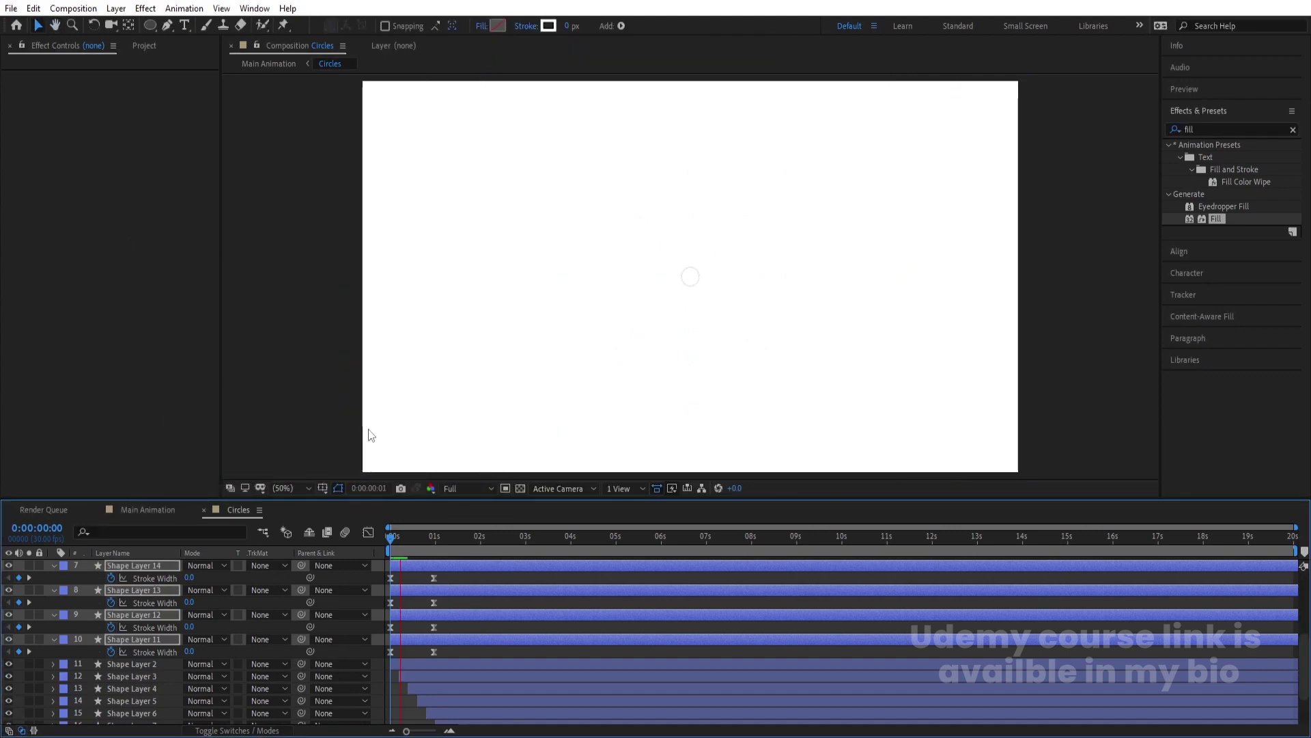
{"action": "key", "text": "space"}
- Set the second Stroke Width keyframe at frame 29 to 5 on all ten white layers and preview the rings
{"action": "key", "text": "Page_Up"}
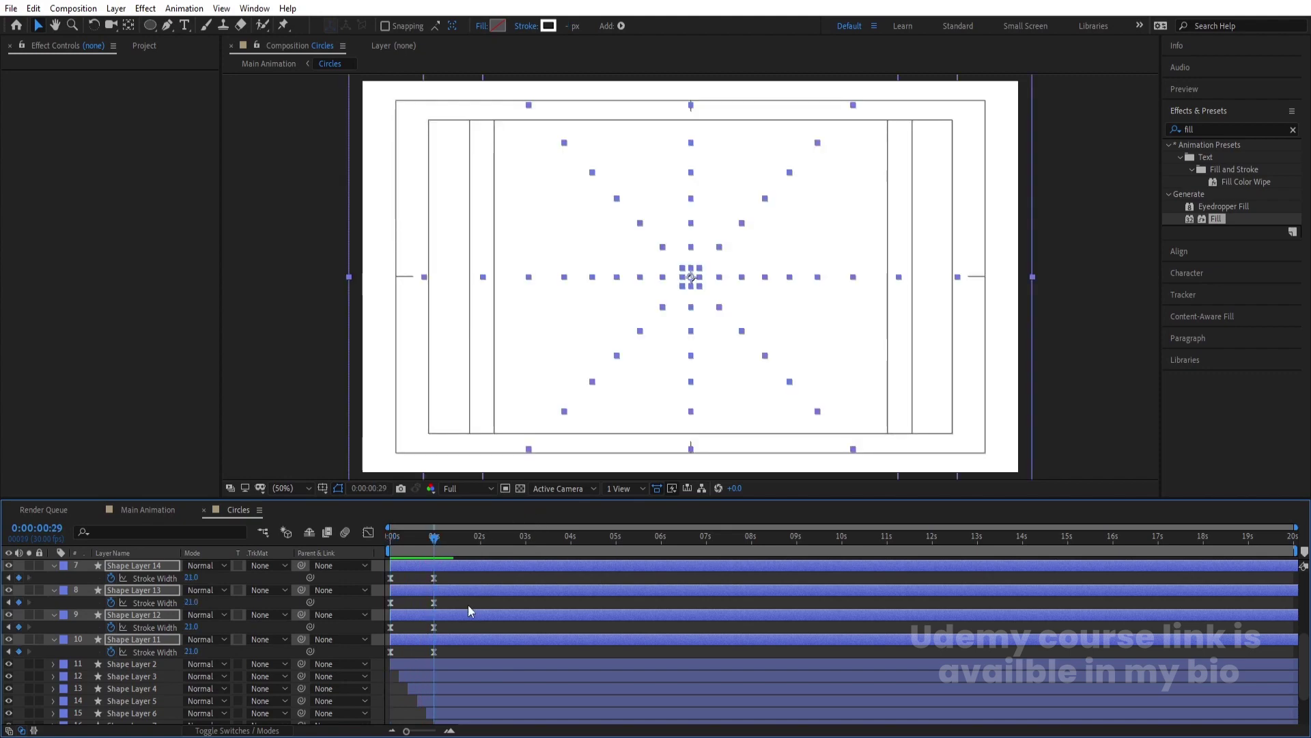
{"action": "scroll", "coordinate": [454, 595], "scroll_direction": "up", "scroll_amount": 4}
{"action": "mouse_move", "coordinate": [421, 578]}
{"action": "left_mouse_down"}
{"action": "mouse_move", "coordinate": [472, 723]}
{"action": "mouse_move", "coordinate": [460, 703]}
{"action": "left_mouse_up"}
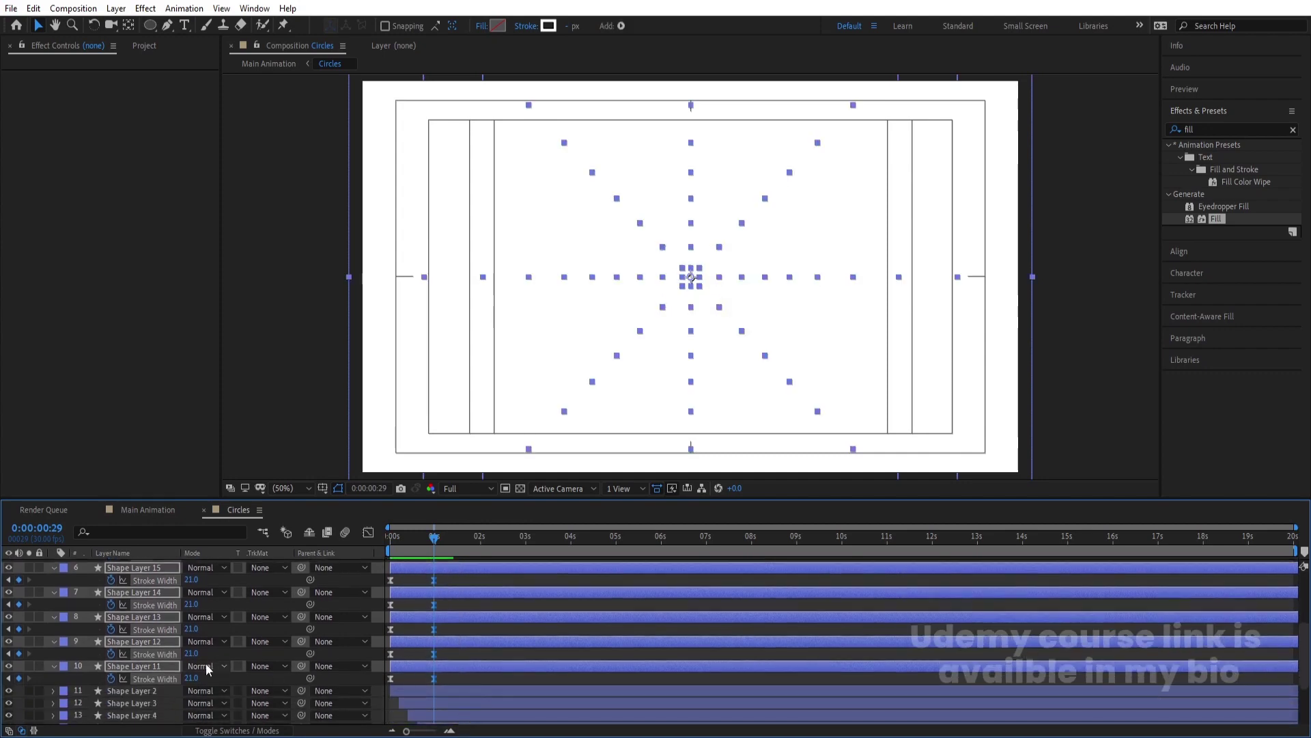
{"action": "left_click", "coordinate": [191, 678]}
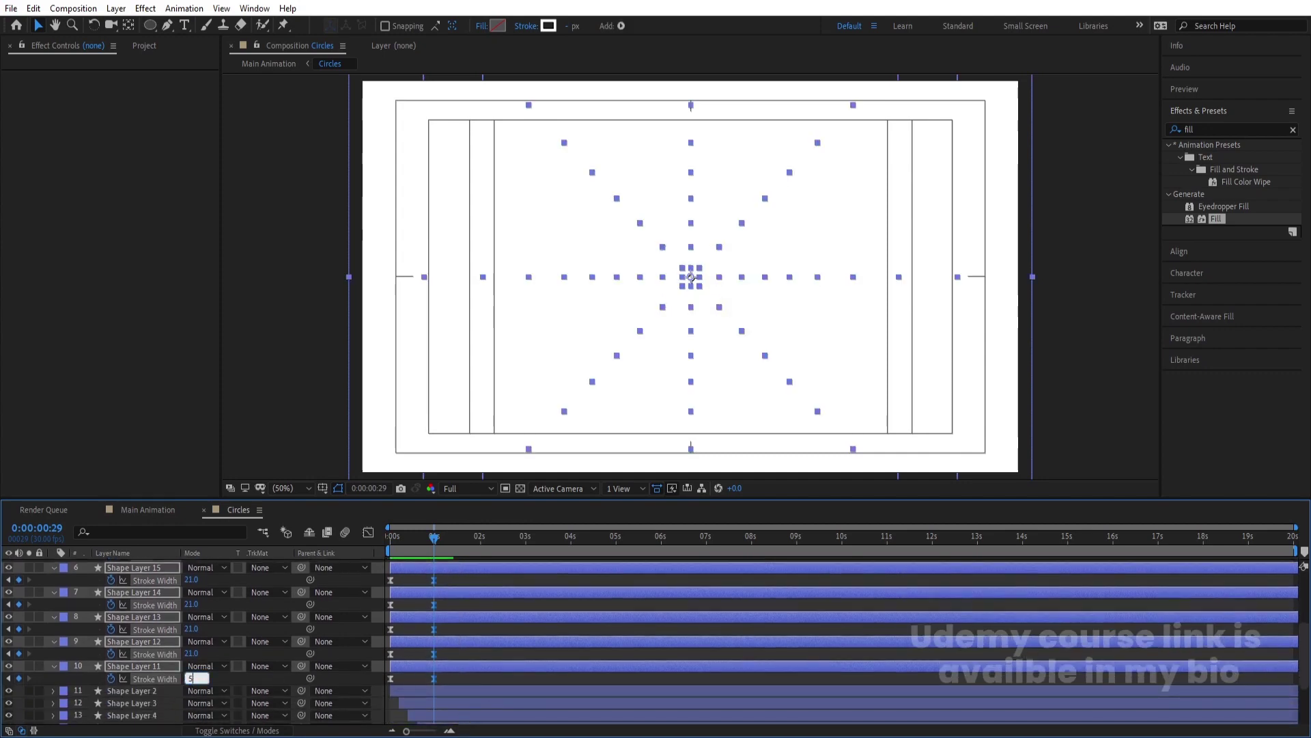
{"action": "type", "text": "5"}
{"action": "key", "text": "Return"}
{"action": "key", "text": "space"}
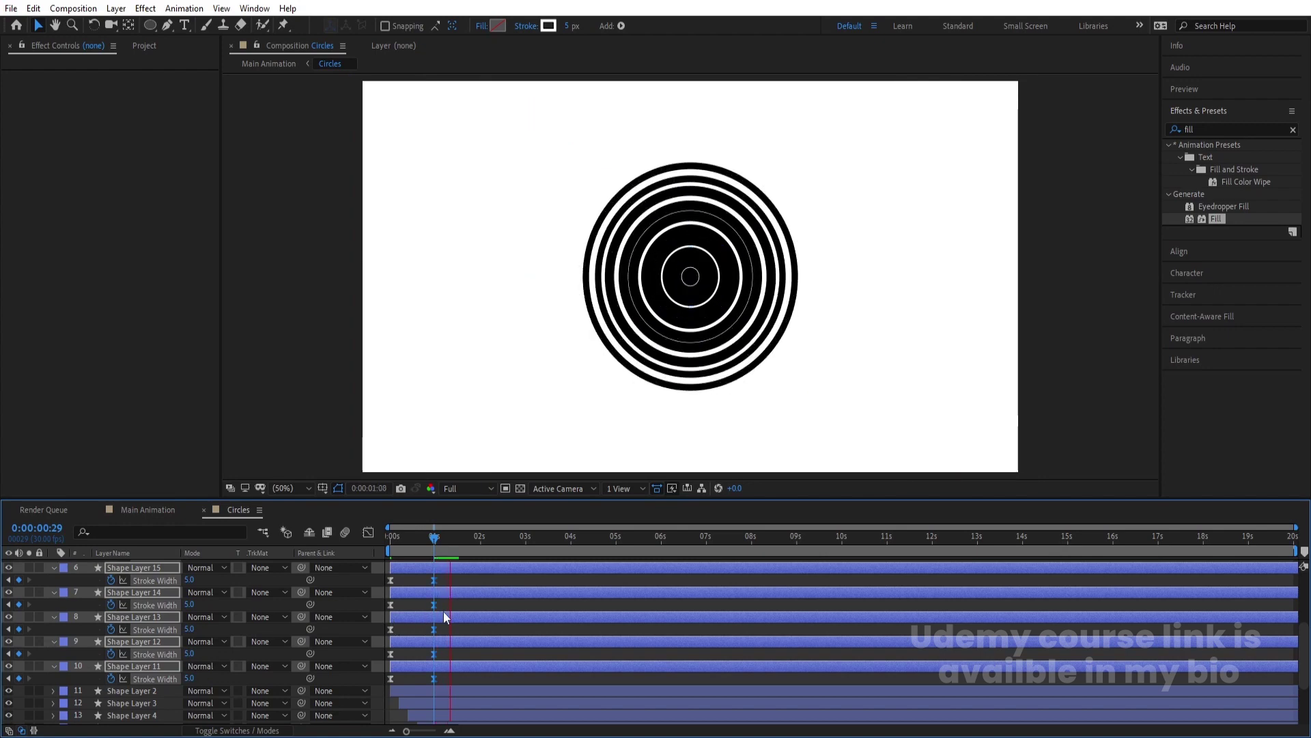
{"action": "key", "text": "space"}
{"action": "left_click", "coordinate": [390, 538]}
{"action": "key", "text": "space"}
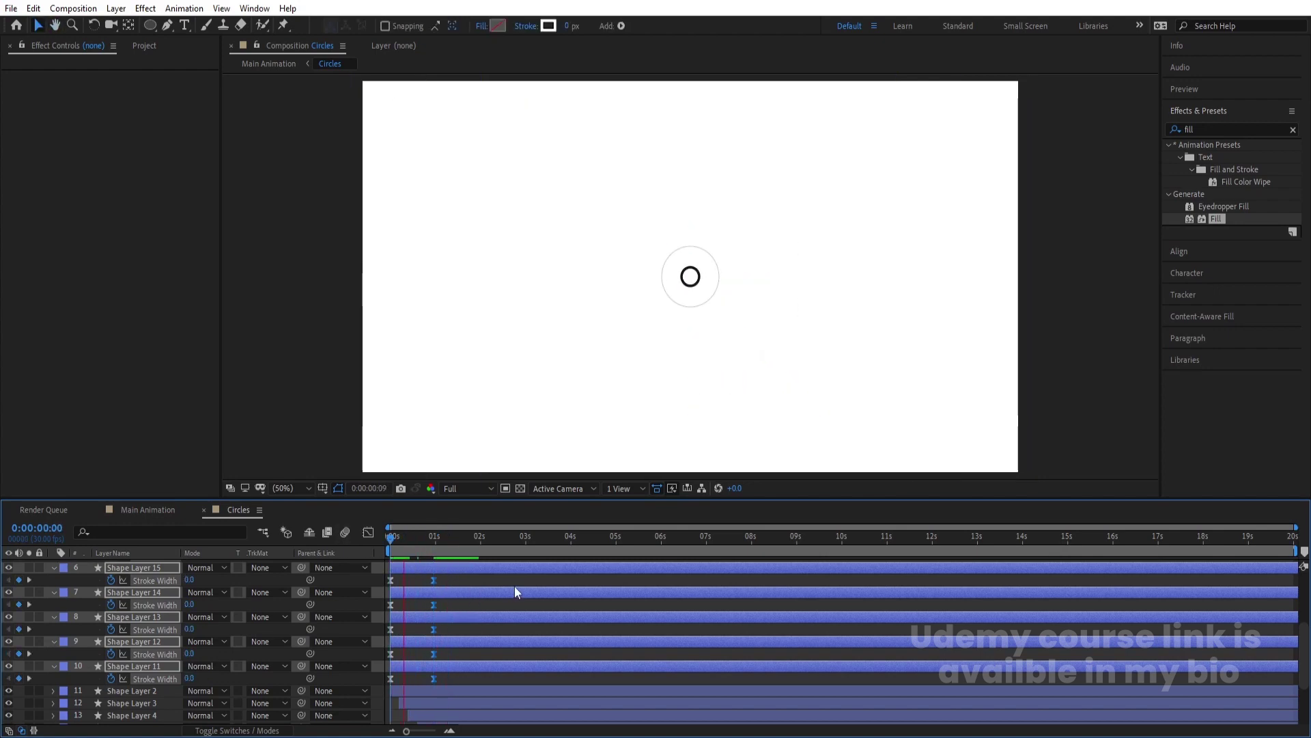
{"action": "key", "text": "Num_Lock"}
{"action": "key", "text": "space"}
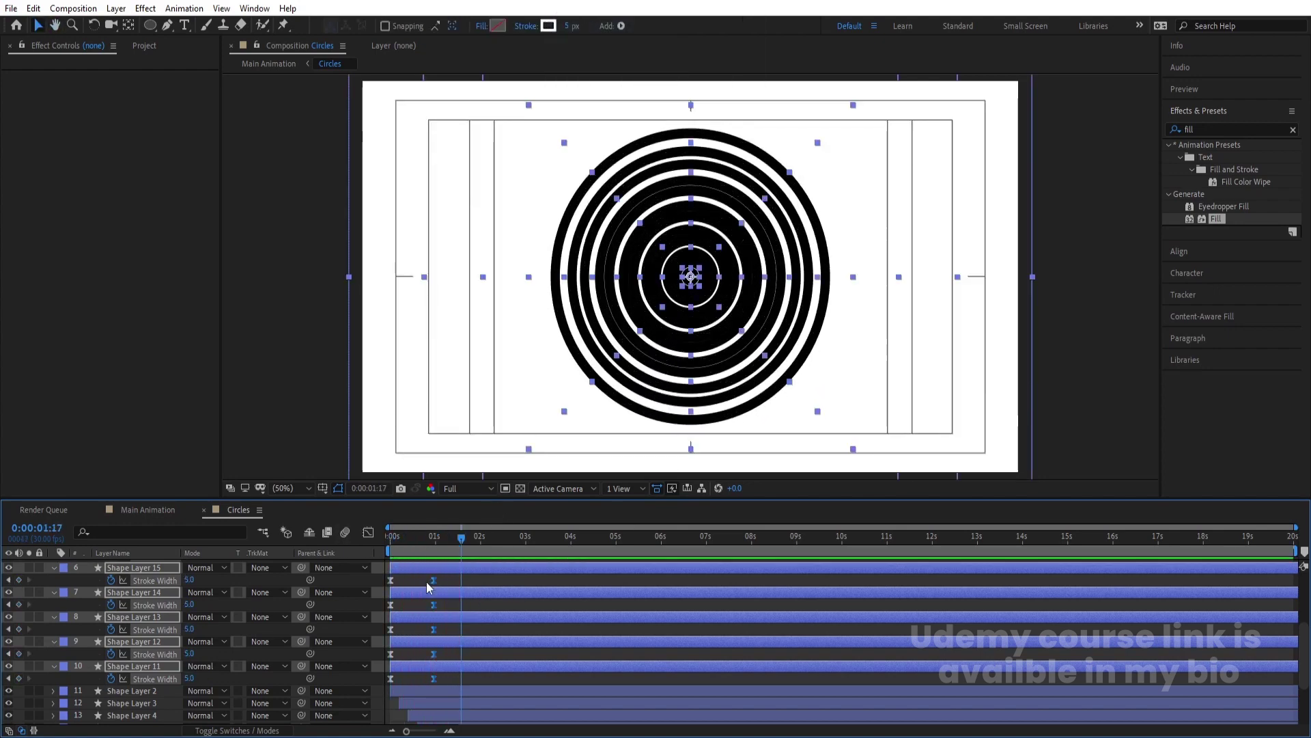
- Trim the ten white layers to end at frame 6 and sequence them one after another with Sequence Layers
{"action": "key", "text": "Home"}
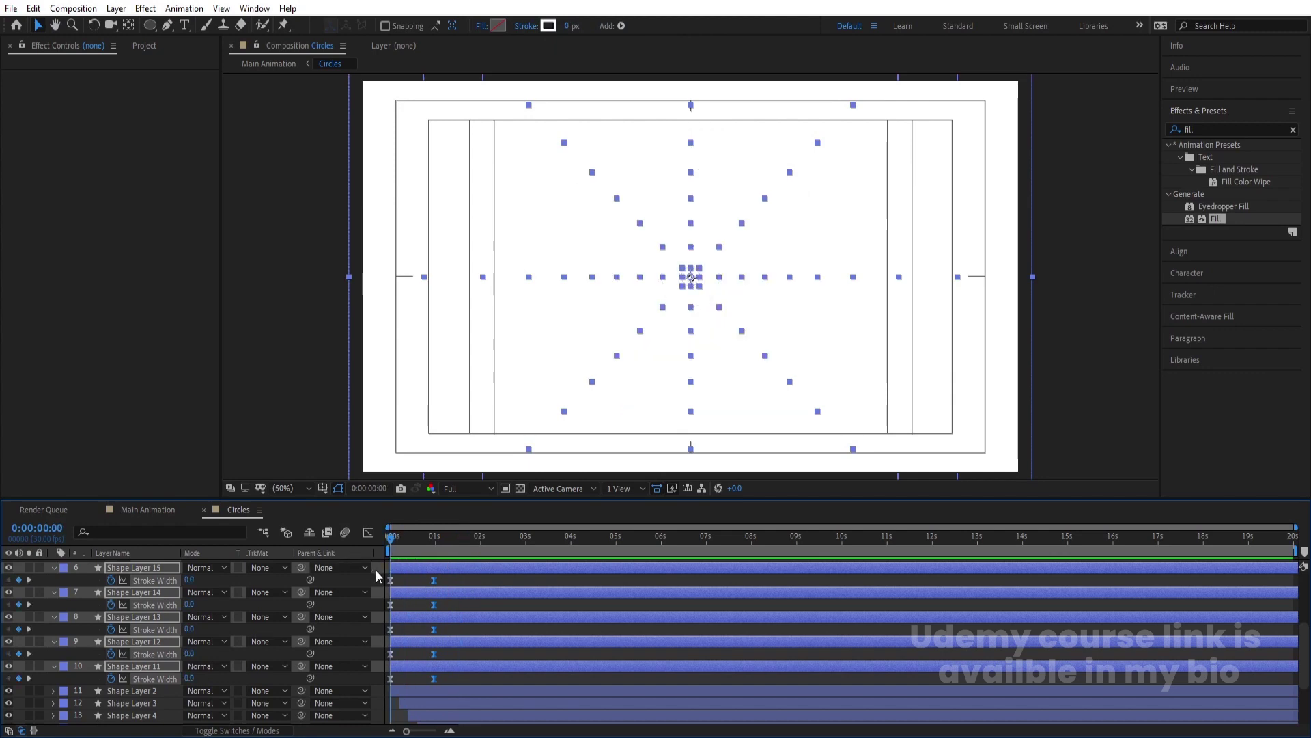
{"action": "key", "text": "equal"}
{"action": "key", "text": "equal"}
{"action": "left_click_drag", "start_coordinate": [418, 548], "coordinate": [425, 547]}
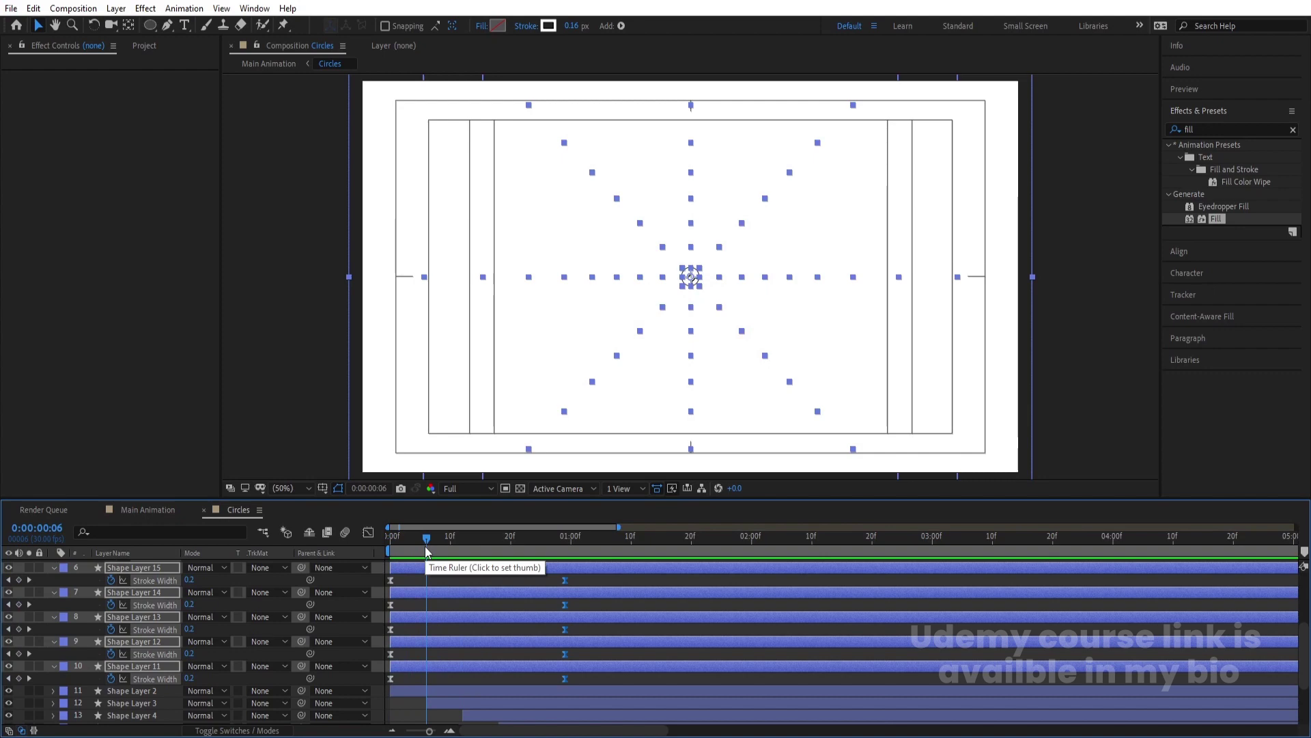
{"action": "key", "text": "alt+bracketright"}
{"action": "right_click", "coordinate": [416, 568]}
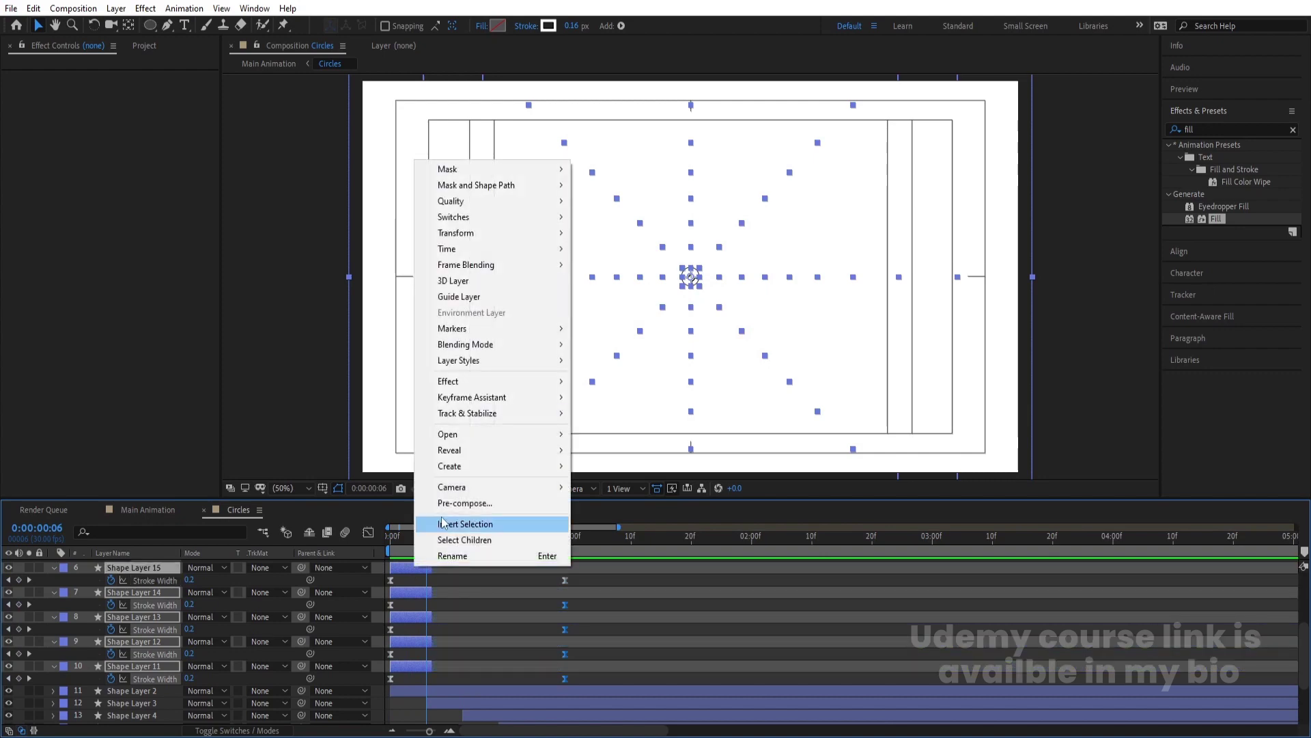
{"action": "mouse_move", "coordinate": [506, 398]}
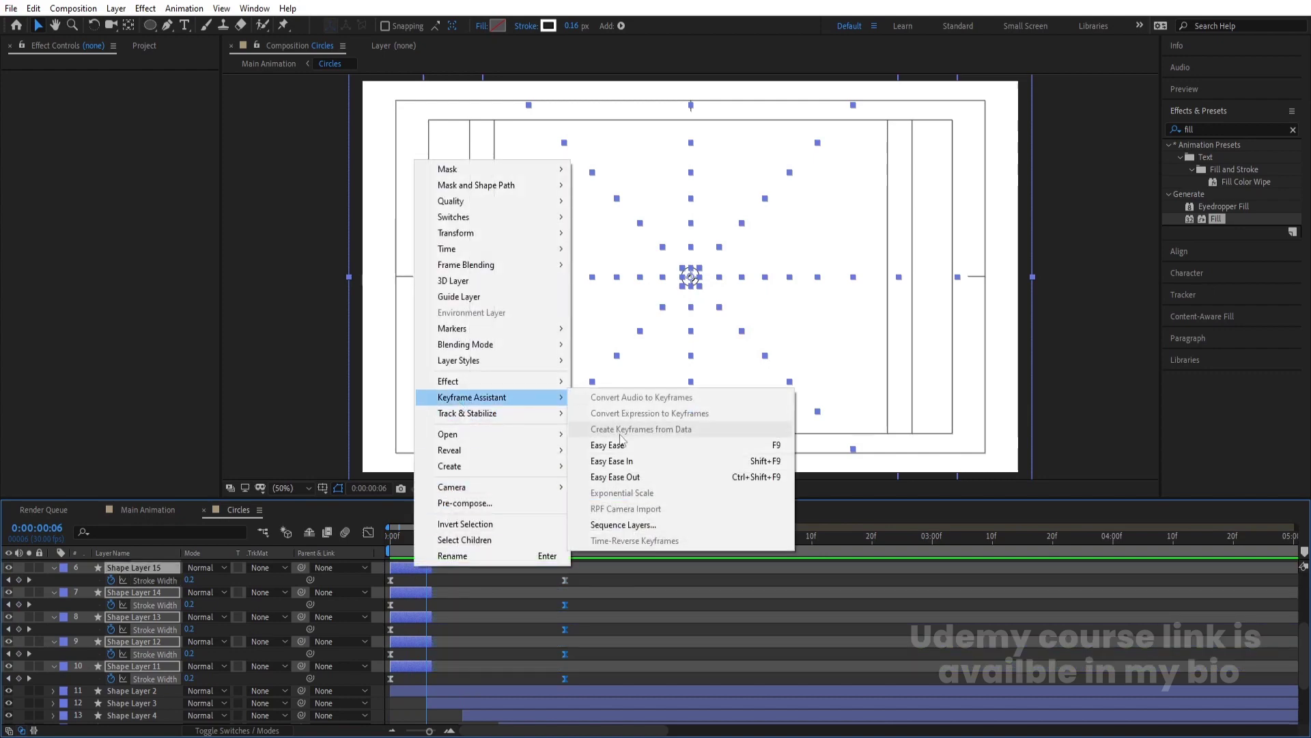
{"action": "left_click", "coordinate": [627, 525]}
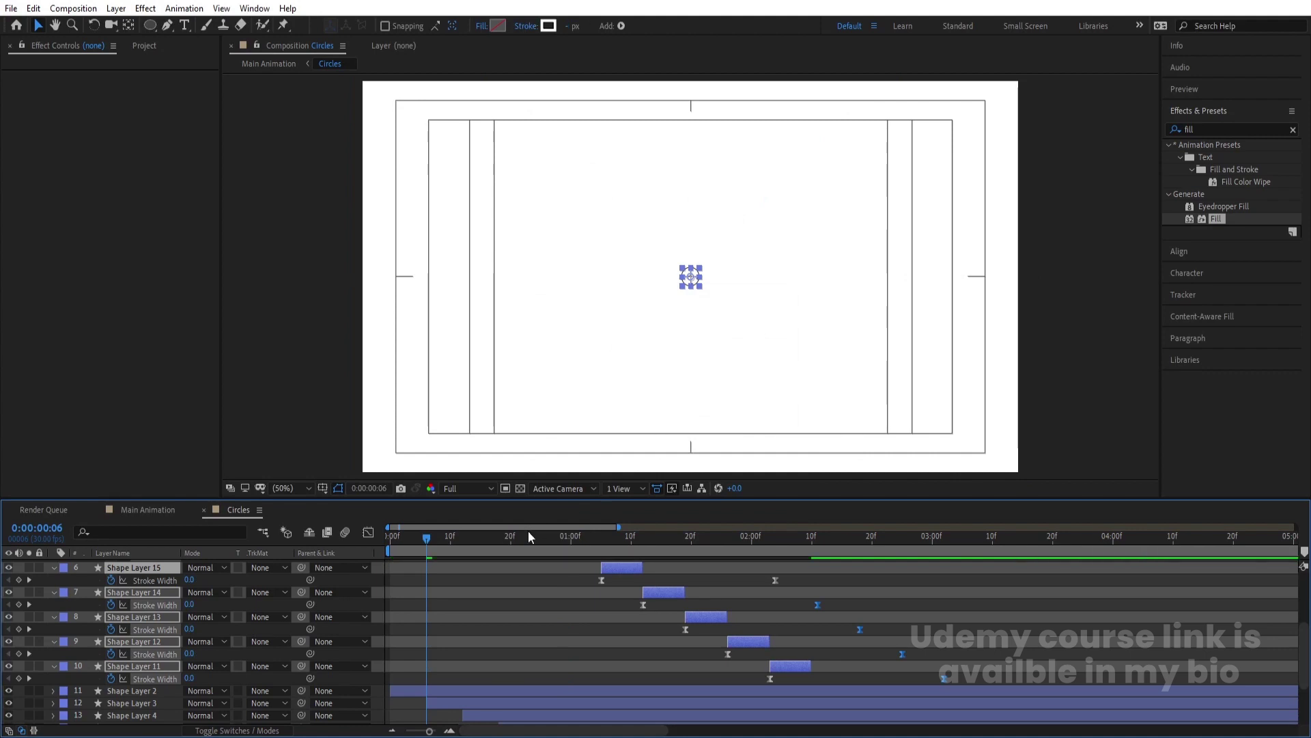
- Extend the out points of the sequenced white layers toward the end of the composition
{"action": "key", "text": "minus"}
{"action": "key", "text": "minus"}
{"action": "key", "text": "minus"}
{"action": "left_click_drag", "start_coordinate": [452, 564], "coordinate": [1297, 567]}
{"action": "scroll", "coordinate": [612, 577], "scroll_direction": "up", "scroll_amount": 3}
- Shift the staggered white layers so the first one starts at about frame 25, and preview the rings
{"action": "key", "text": "space"}
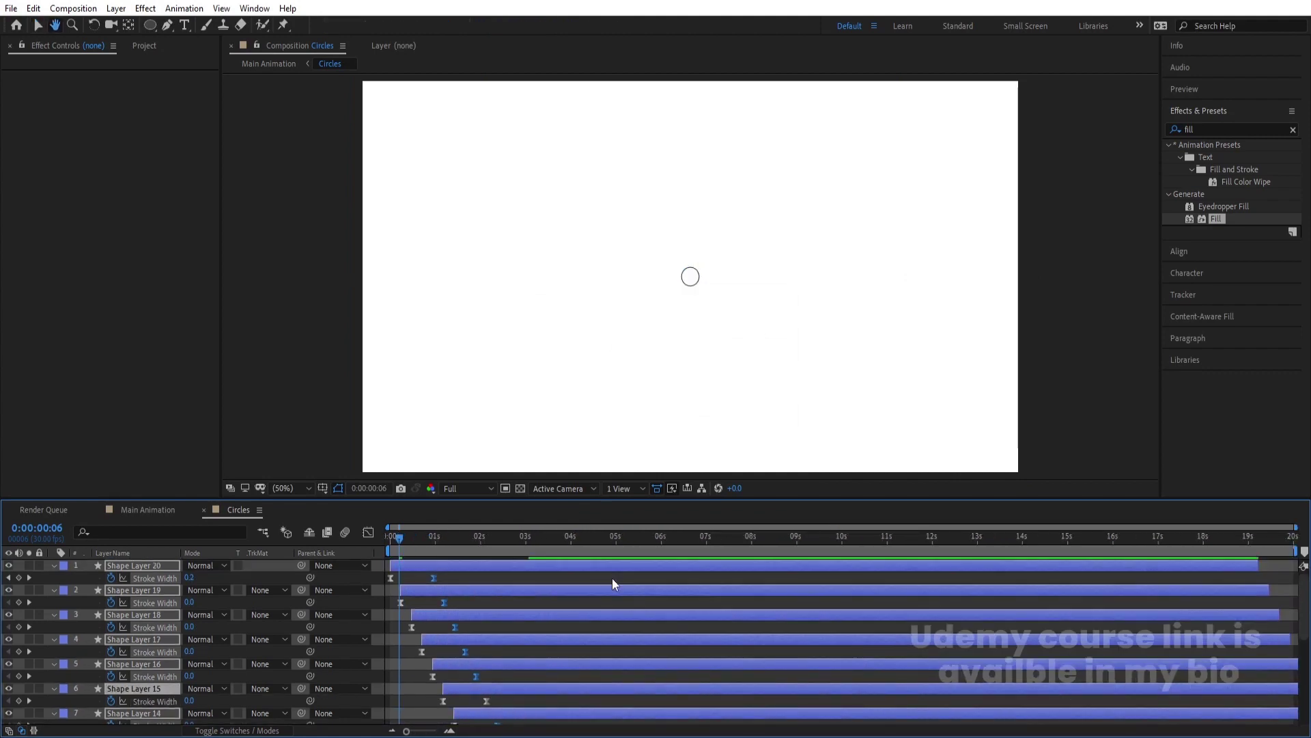
{"action": "left_click_drag", "start_coordinate": [422, 569], "coordinate": [455, 572]}
{"action": "key", "text": "space"}
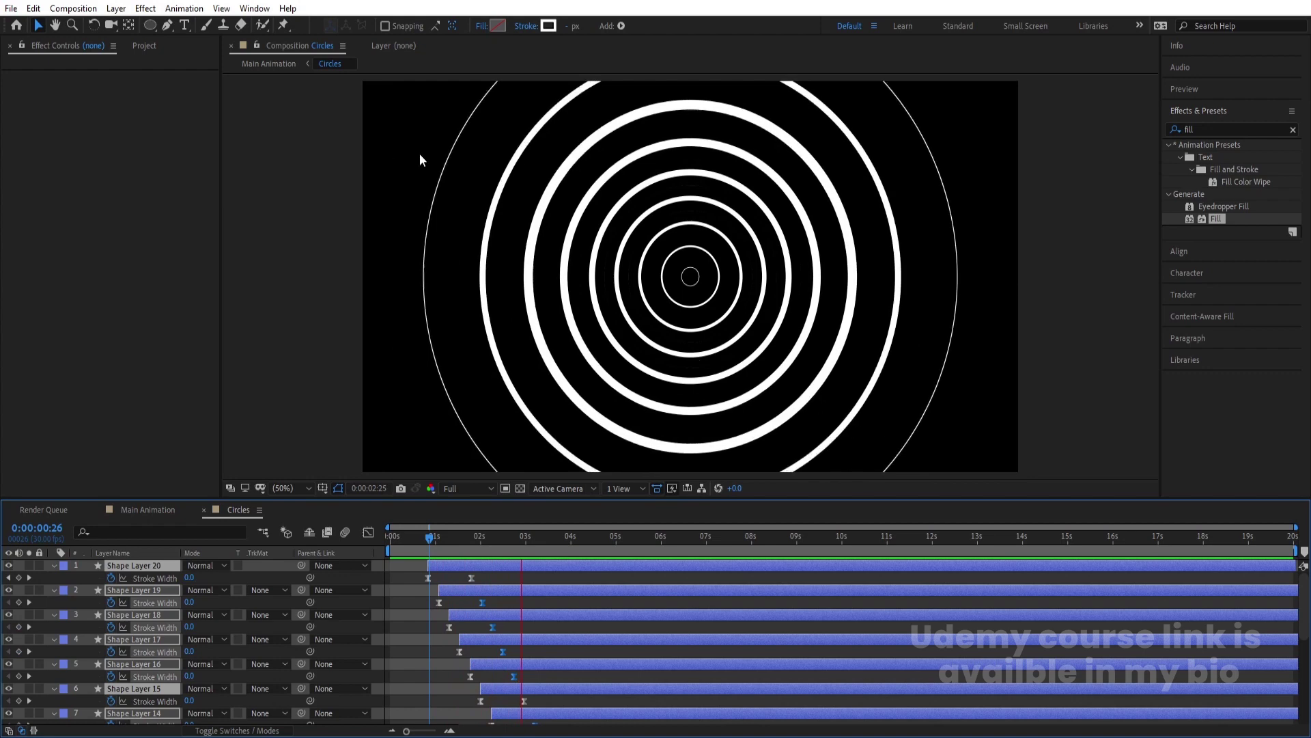
{"action": "key", "text": "space"}
{"action": "key", "text": "Home"}
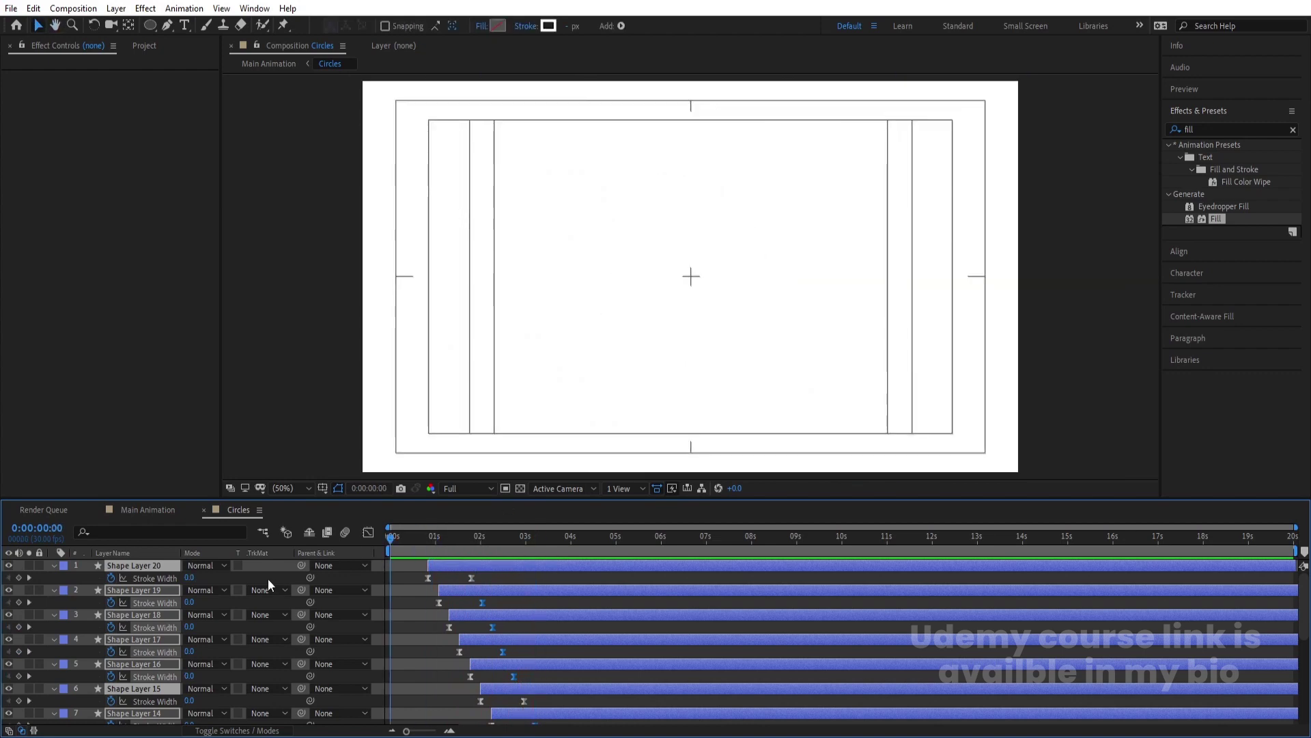
- From Main Animation, reveal the Circles composition in the project and duplicate it
{"action": "left_click", "coordinate": [127, 510]}
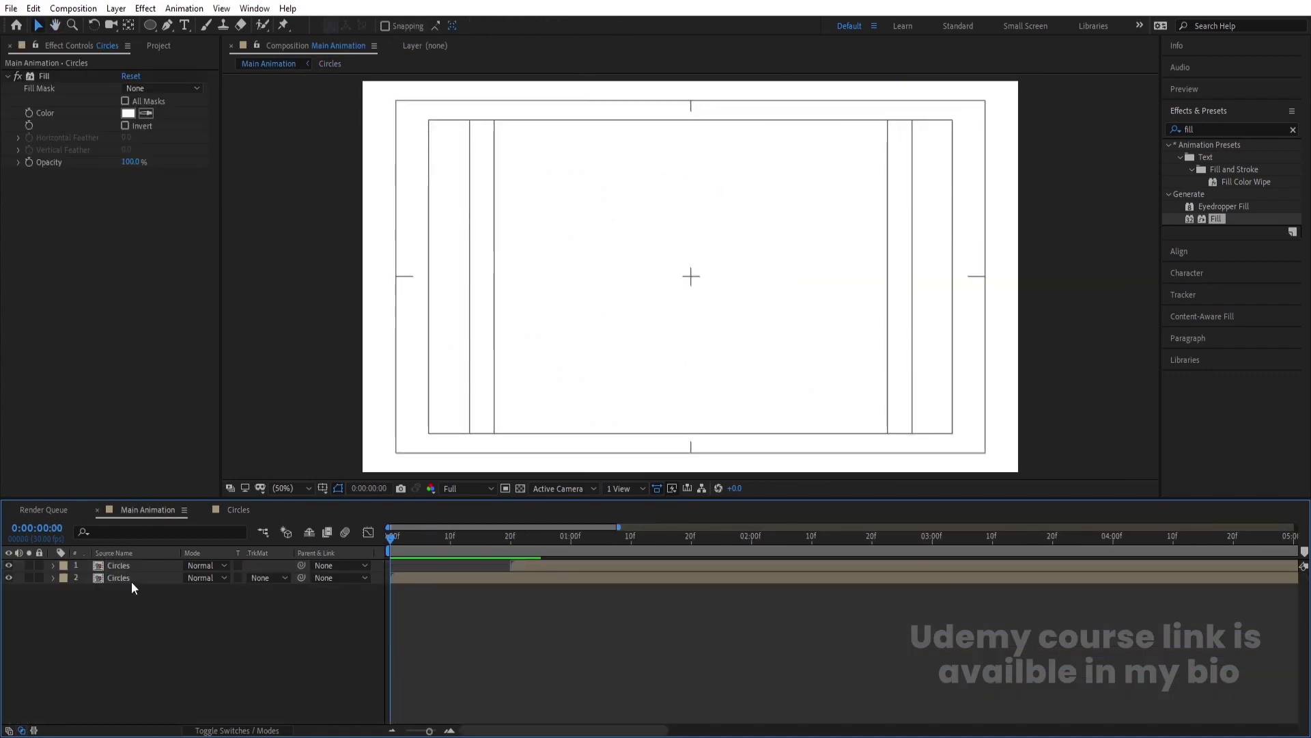
{"action": "right_click", "coordinate": [118, 571]}
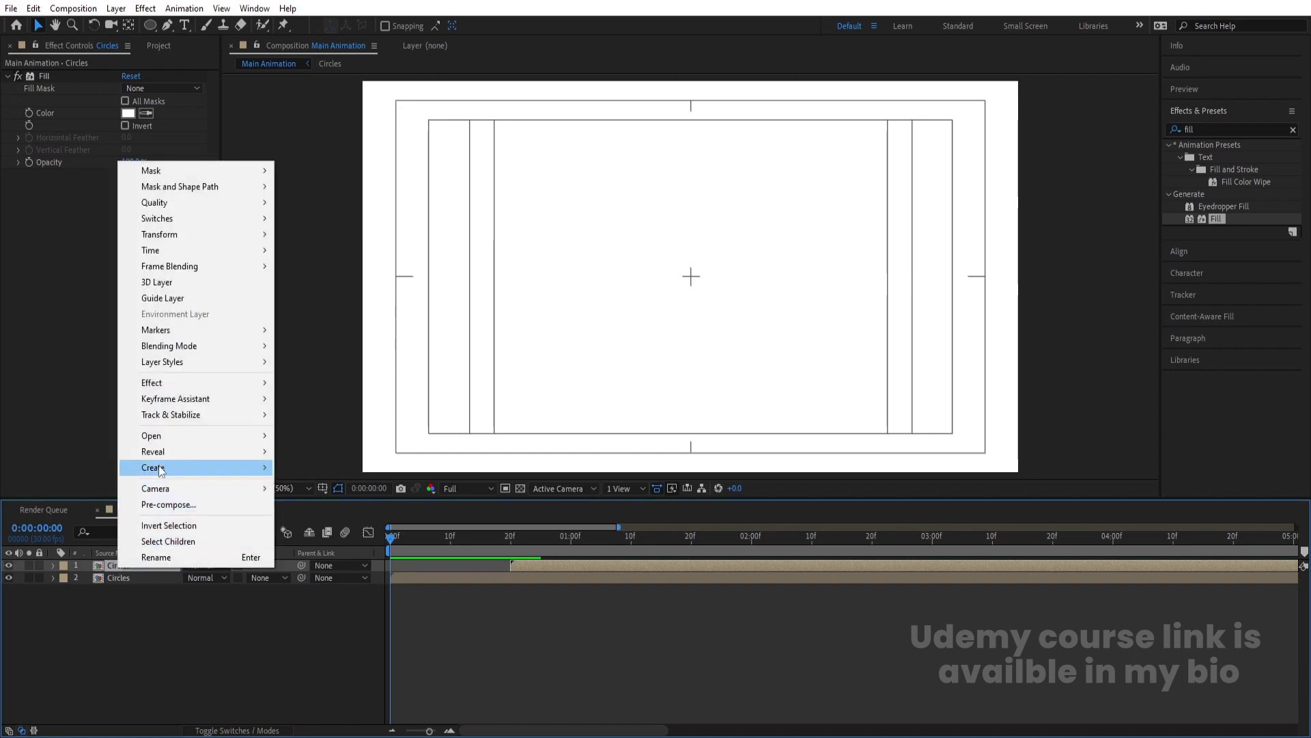
{"action": "mouse_move", "coordinate": [161, 454]}
{"action": "left_click", "coordinate": [329, 472]}
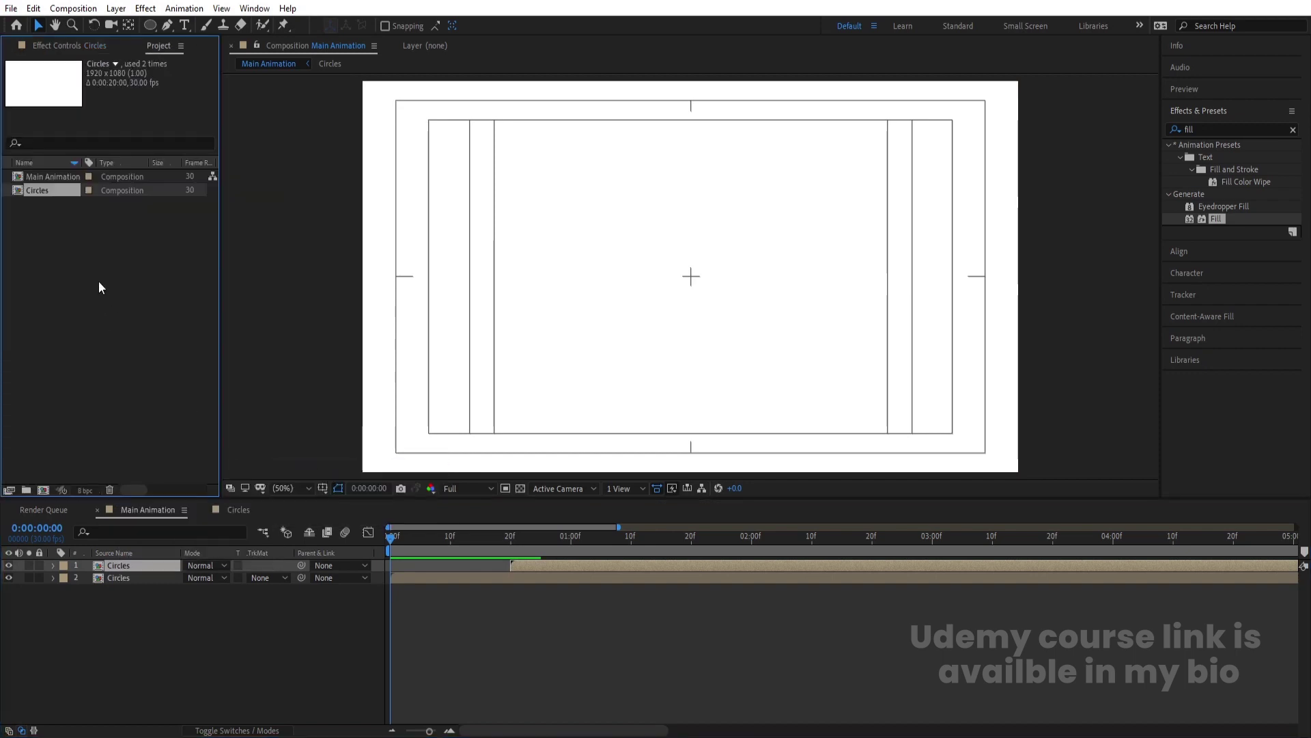
{"action": "key", "text": "ctrl+d"}
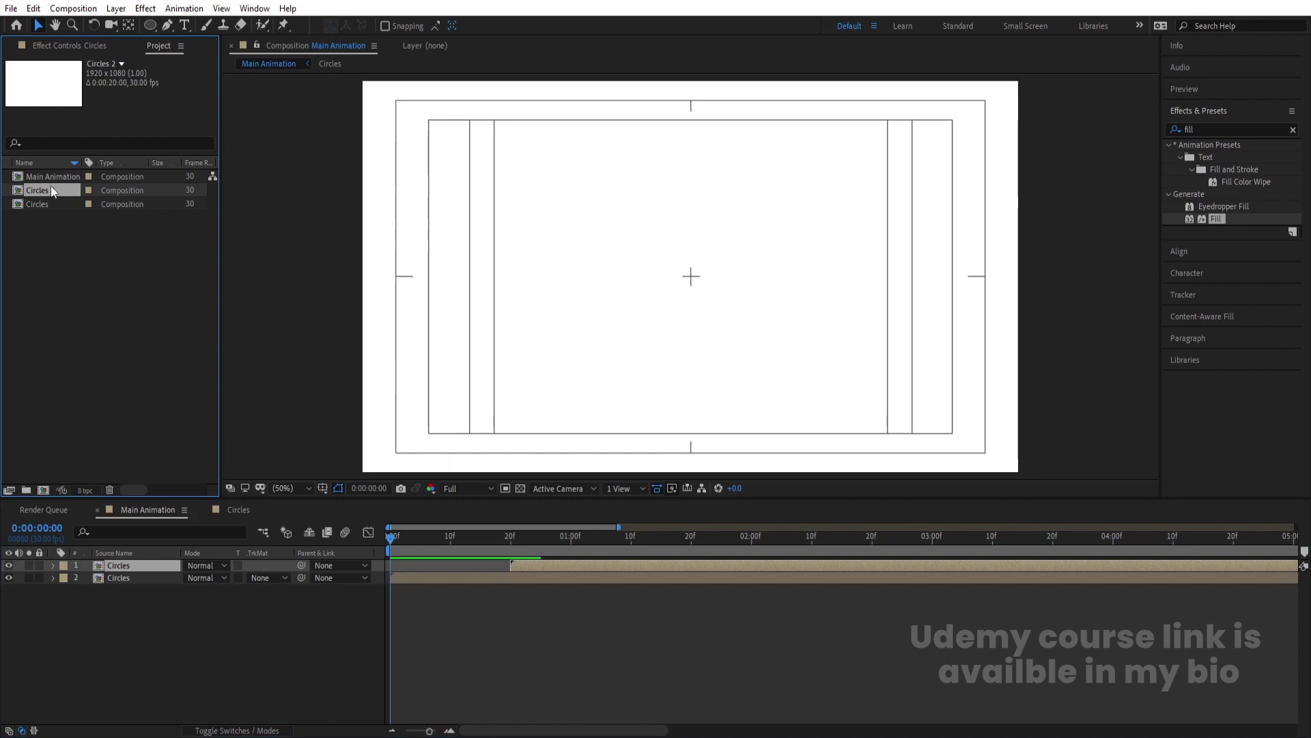
- Open the Circles 2 composition and delete the ten white ring layers, Shape Layer 11 to Shape Layer 20
{"action": "double_click", "coordinate": [52, 192]}
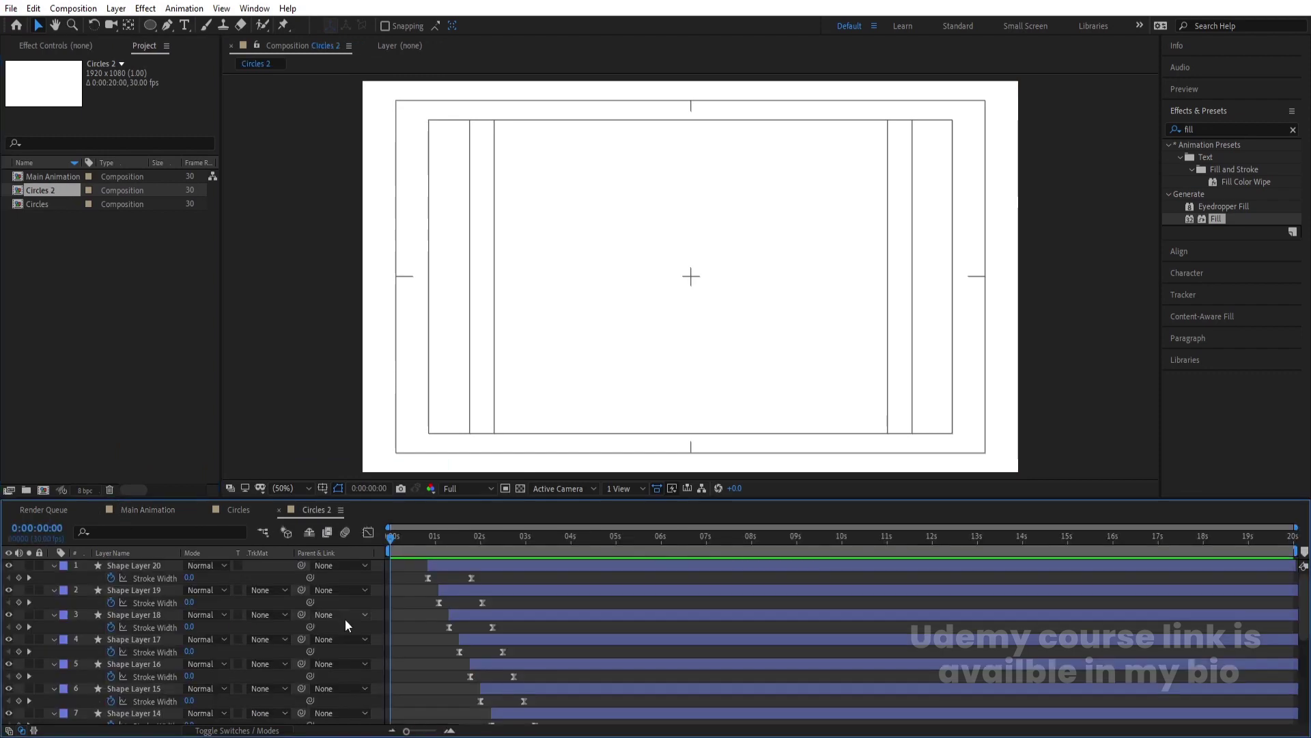
{"action": "left_click", "coordinate": [568, 641]}
{"action": "scroll", "coordinate": [568, 640], "scroll_direction": "up", "scroll_amount": 4}
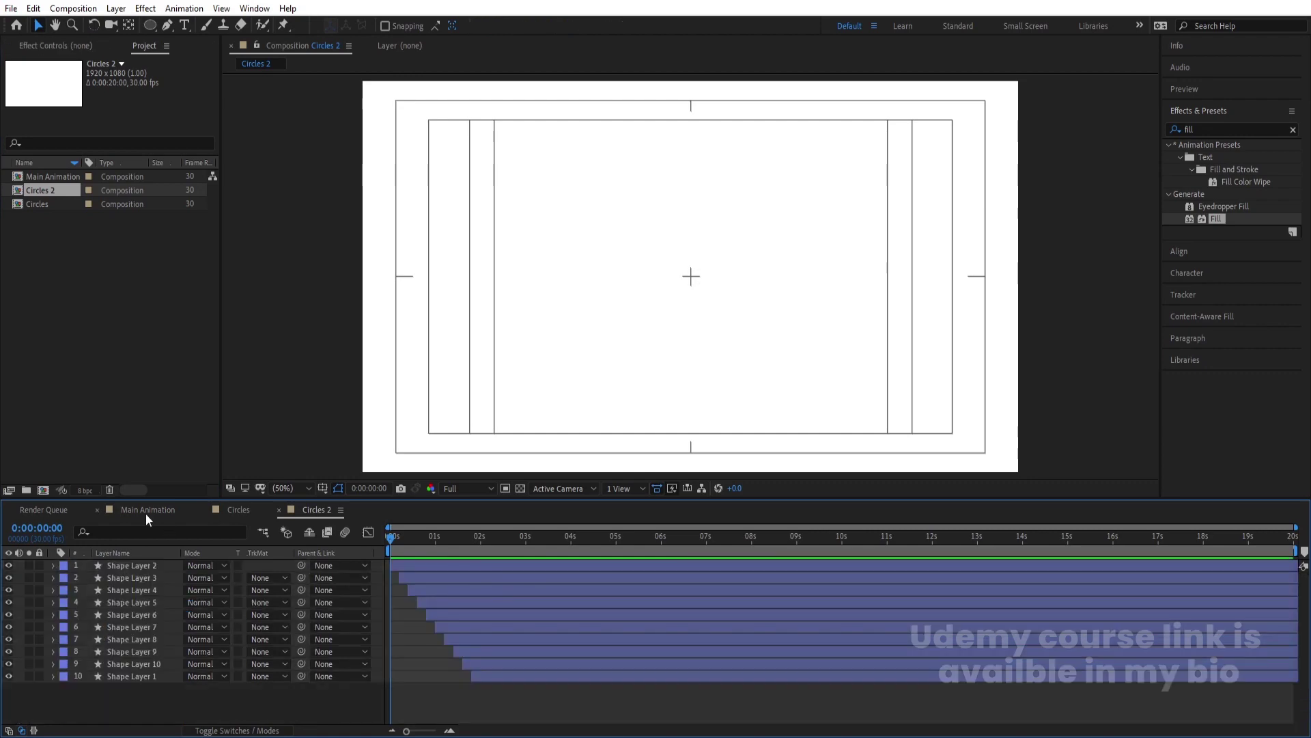
- In Main Animation, shift the upper Circles layer to start at about 1:18 and preview the timing
{"action": "left_click", "coordinate": [148, 510]}
{"action": "key", "text": "space"}
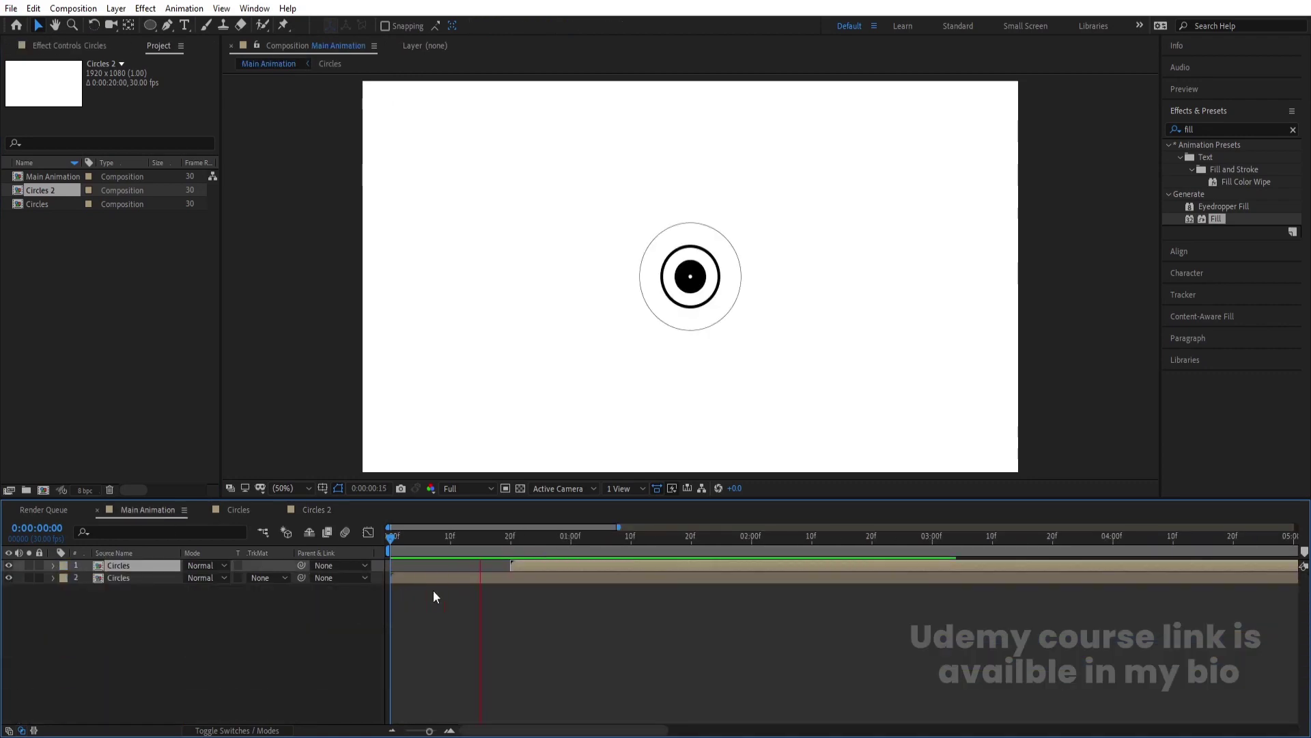
{"action": "left_click", "coordinate": [501, 563]}
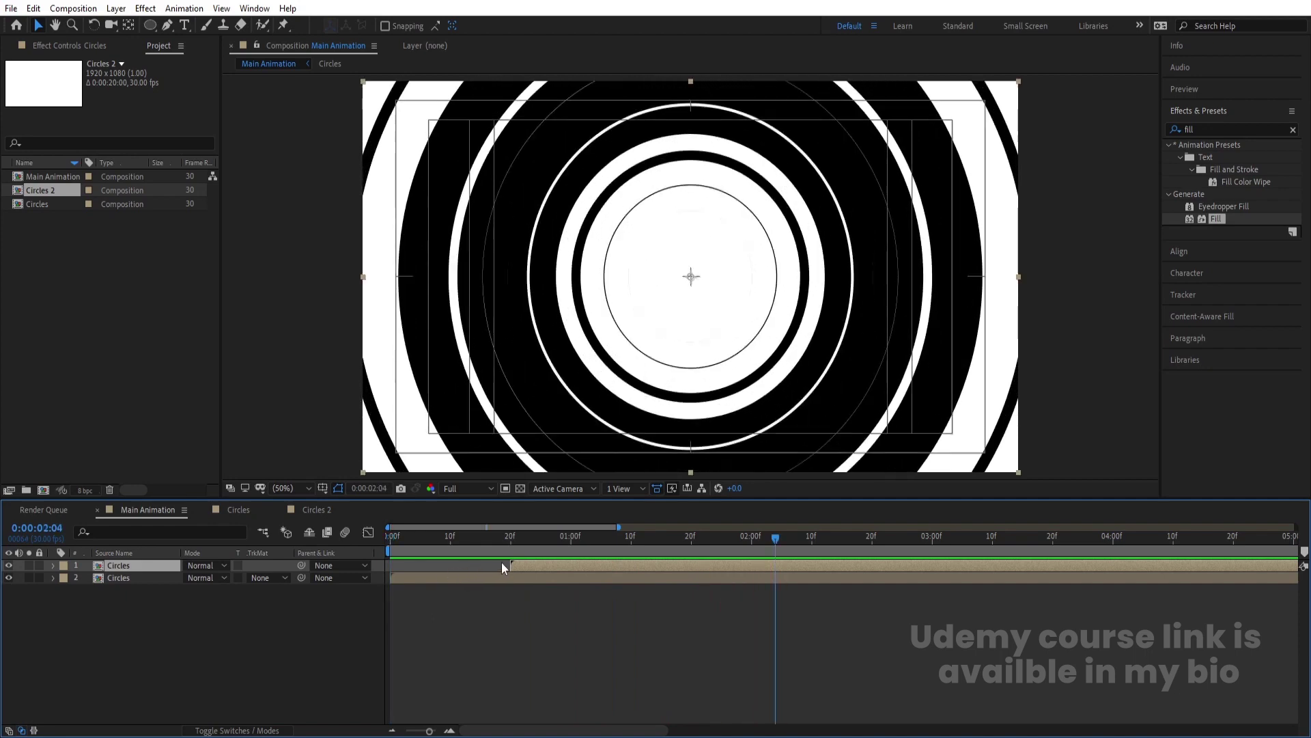
{"action": "left_click_drag", "start_coordinate": [552, 563], "coordinate": [721, 565]}
{"action": "left_click_drag", "start_coordinate": [549, 539], "coordinate": [294, 574]}
{"action": "key", "text": "space"}
{"action": "key", "text": "space"}
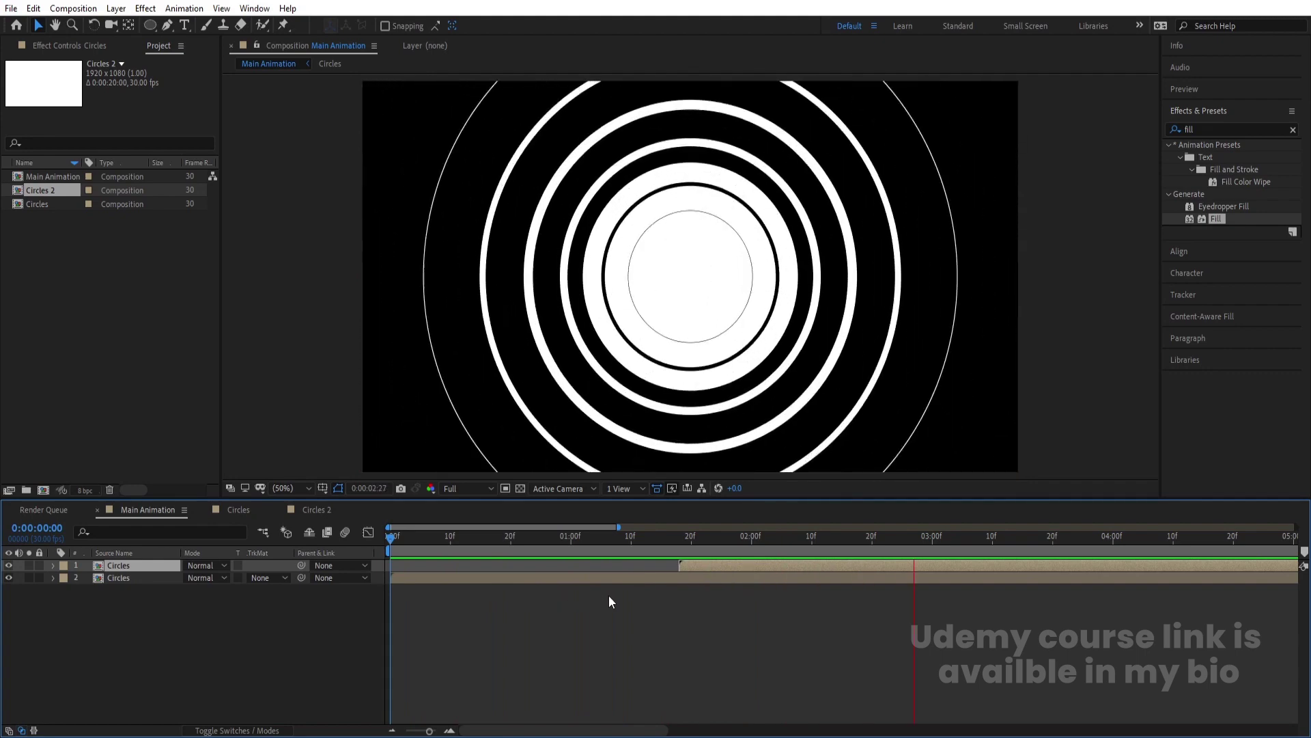
- Preview Main Animation from the start to check how the two Circles layers overlap
{"action": "key", "text": "space"}
{"action": "key", "text": "space"}
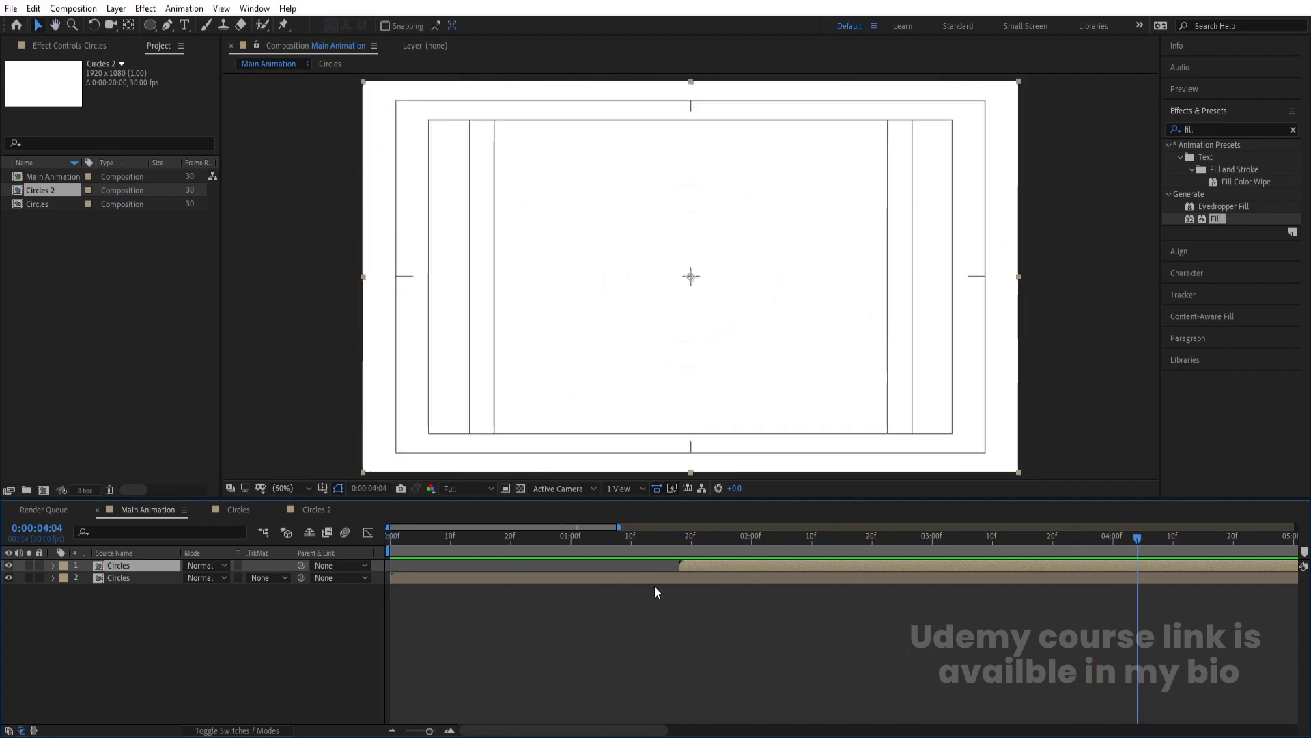
{"action": "scroll", "coordinate": [656, 586], "scroll_direction": "down", "scroll_amount": 5}
{"action": "left_click", "coordinate": [649, 585]}
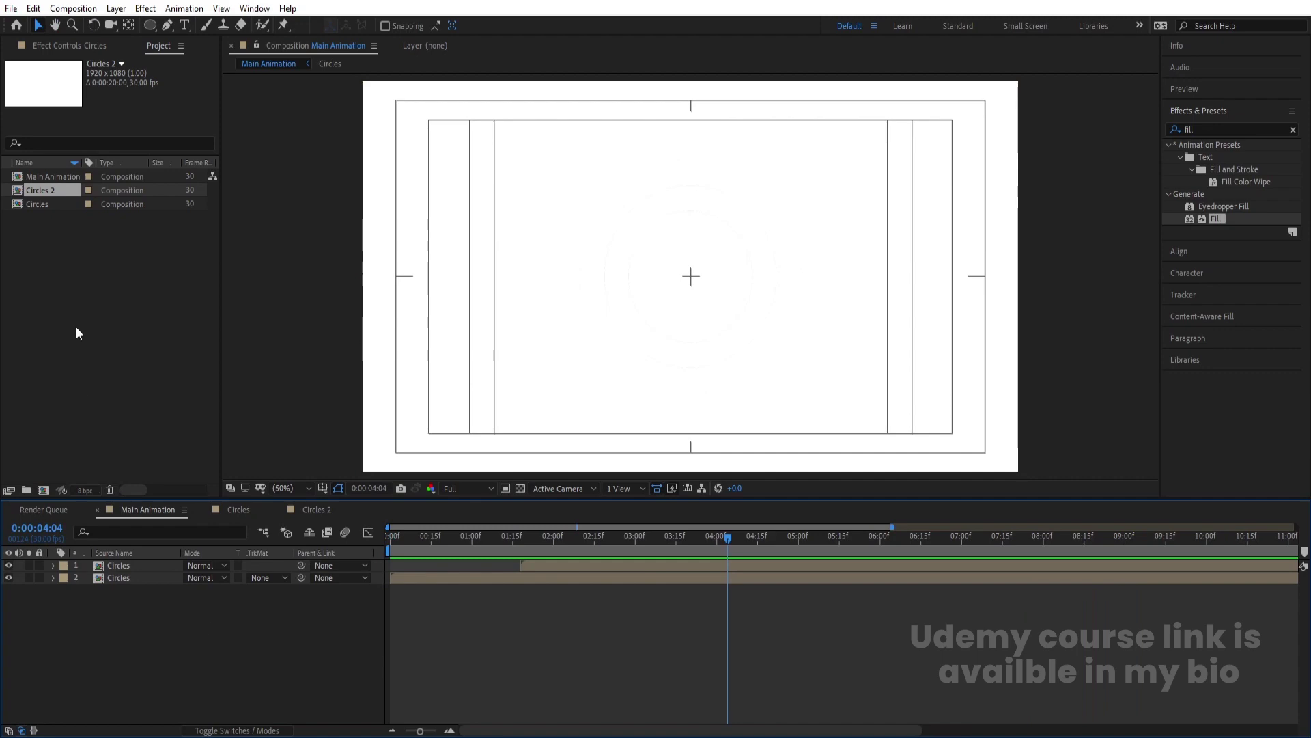
{"action": "left_click_drag", "start_coordinate": [428, 532], "coordinate": [378, 535]}
{"action": "key", "text": "space"}
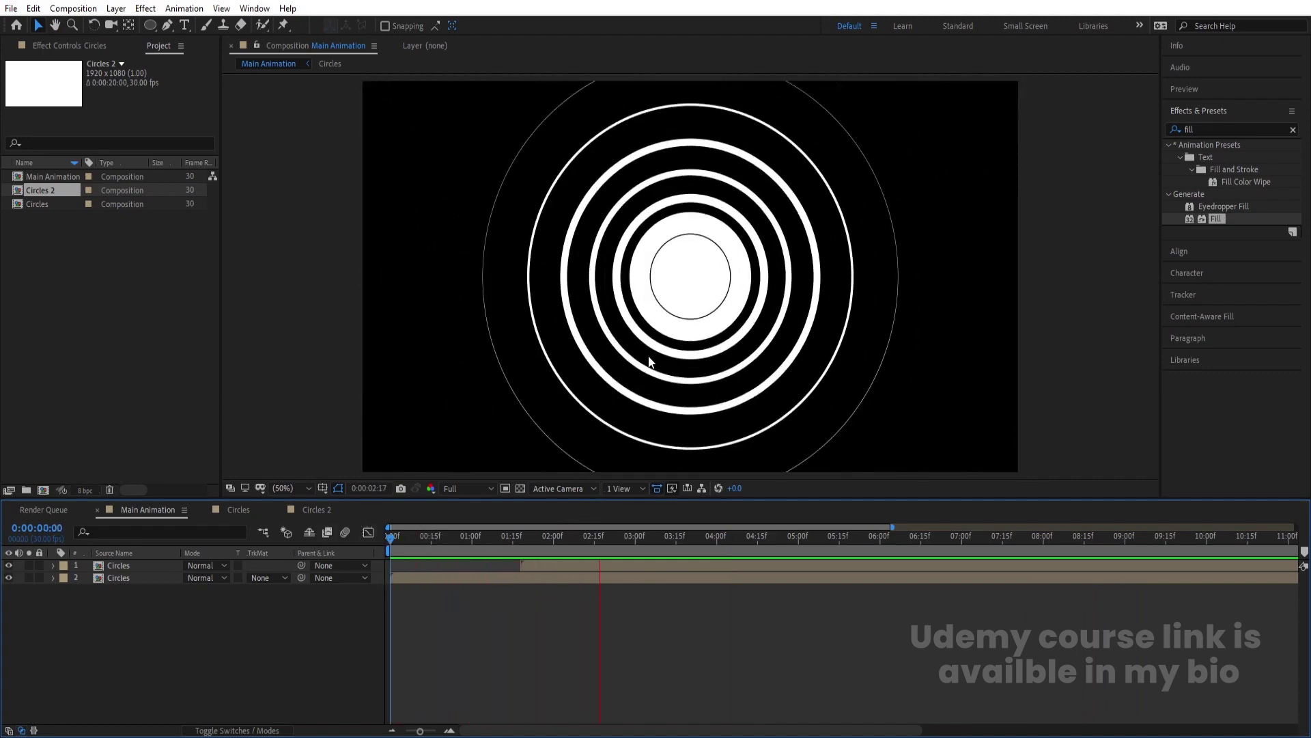
{"action": "key", "text": "space"}
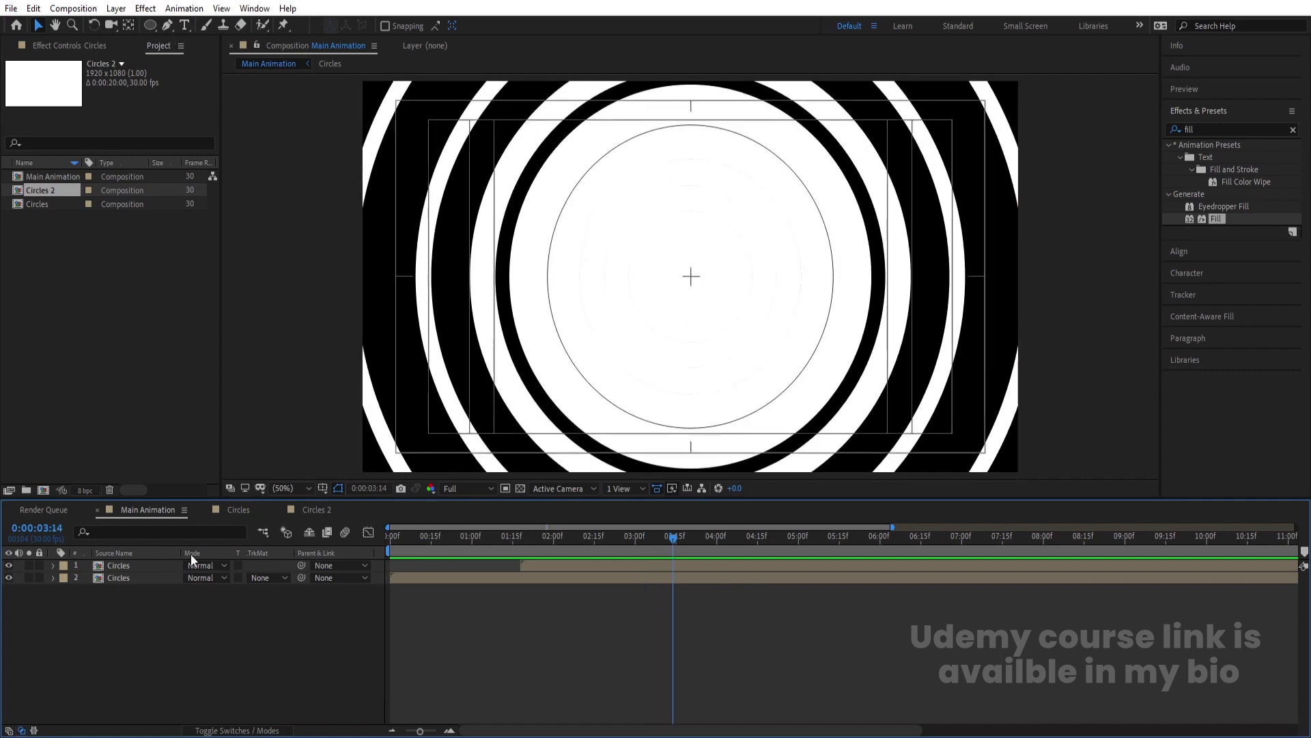
- Add Circles 2 above both Circles layers in Main Animation, starting at about 2:25, and preview it
{"action": "left_click", "coordinate": [49, 193]}
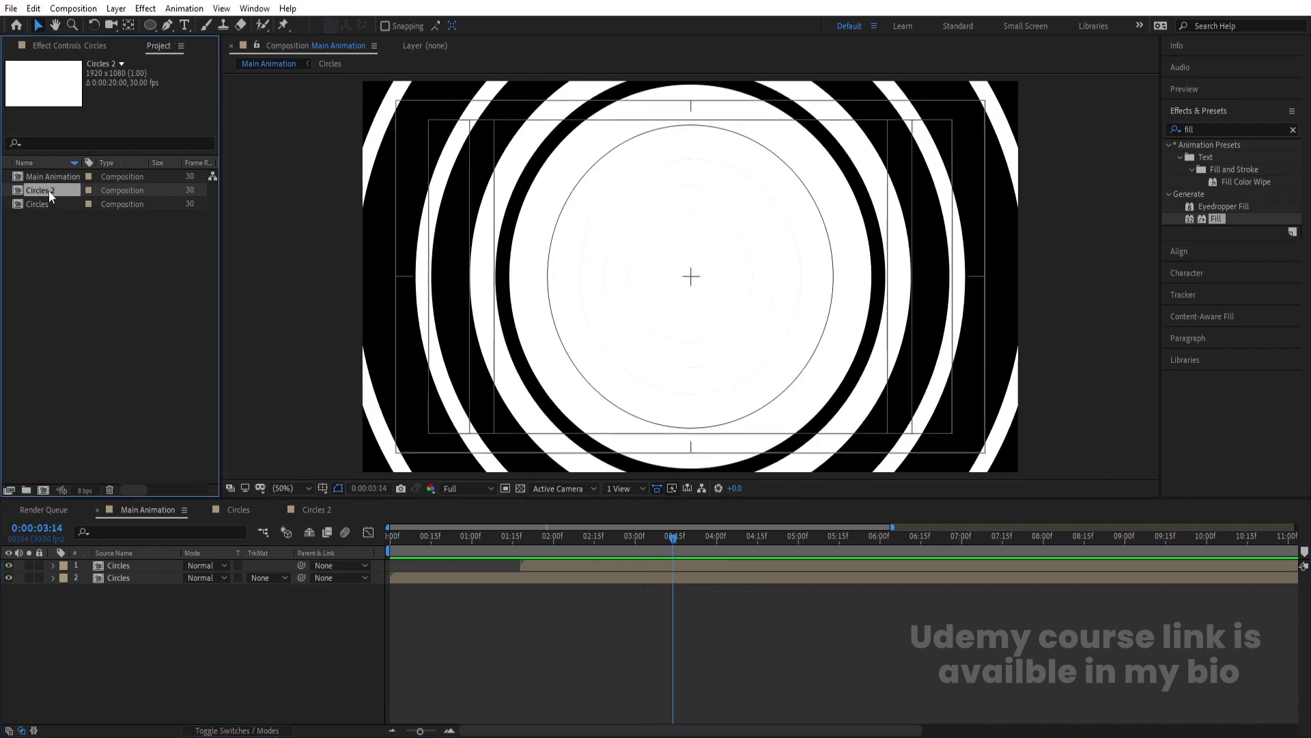
{"action": "left_click_drag", "start_coordinate": [141, 528], "coordinate": [151, 560]}
{"action": "left_click_drag", "start_coordinate": [397, 571], "coordinate": [625, 585]}
{"action": "key", "text": "space"}
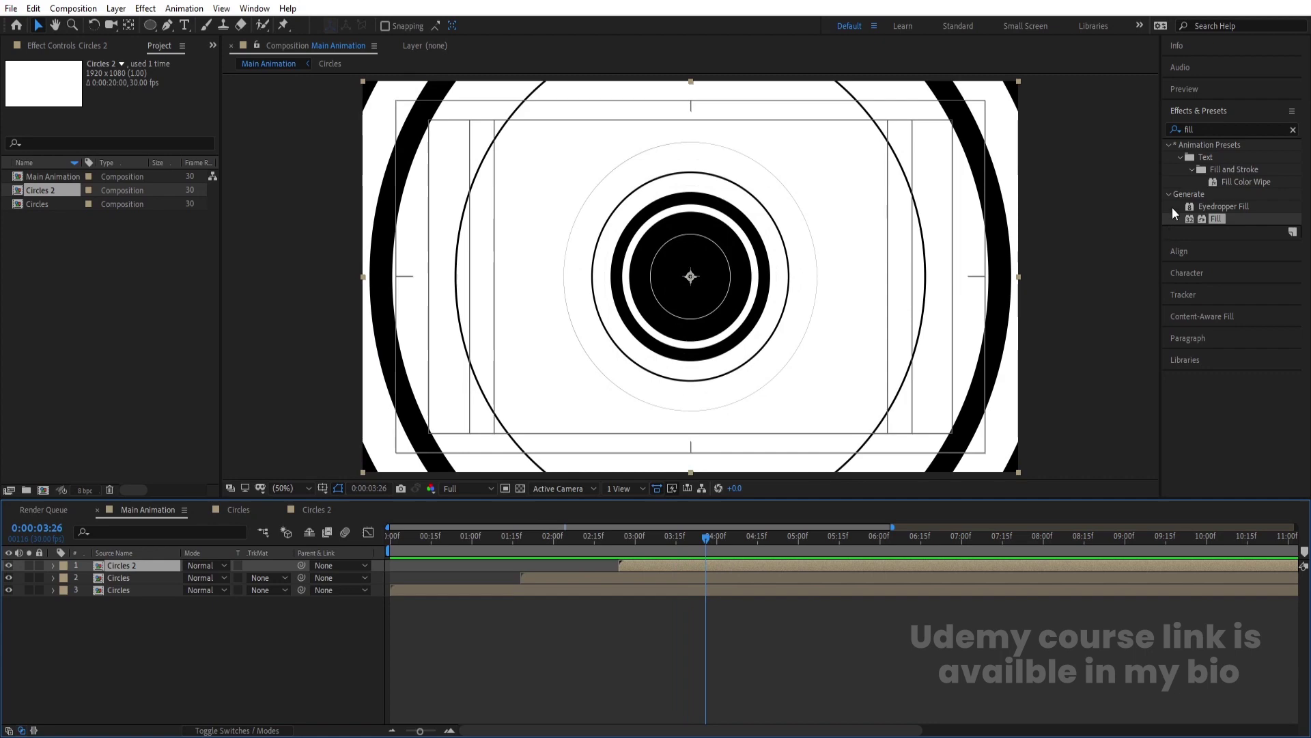
- Try an inverted Find Edges effect on the Circles 2 layer, preview it, and remove the effect
{"action": "left_click", "coordinate": [1204, 127]}
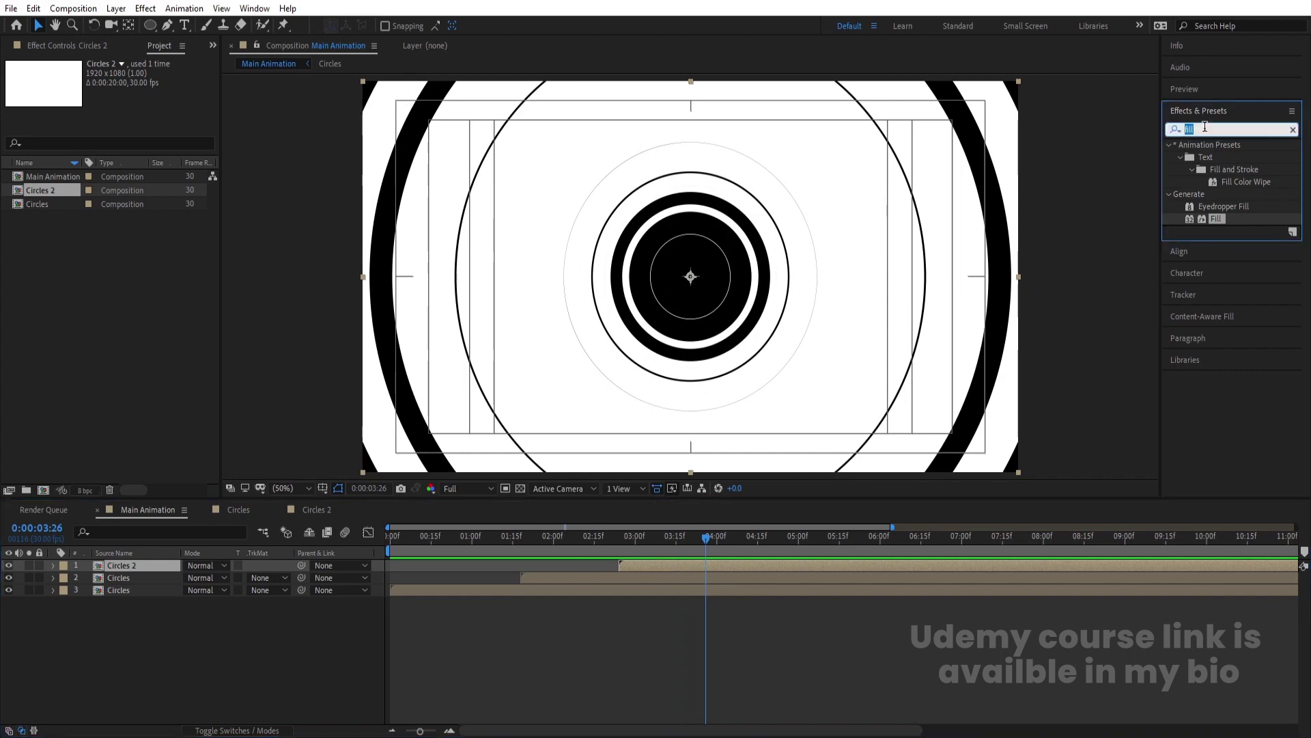
{"action": "type", "text": "fin"}
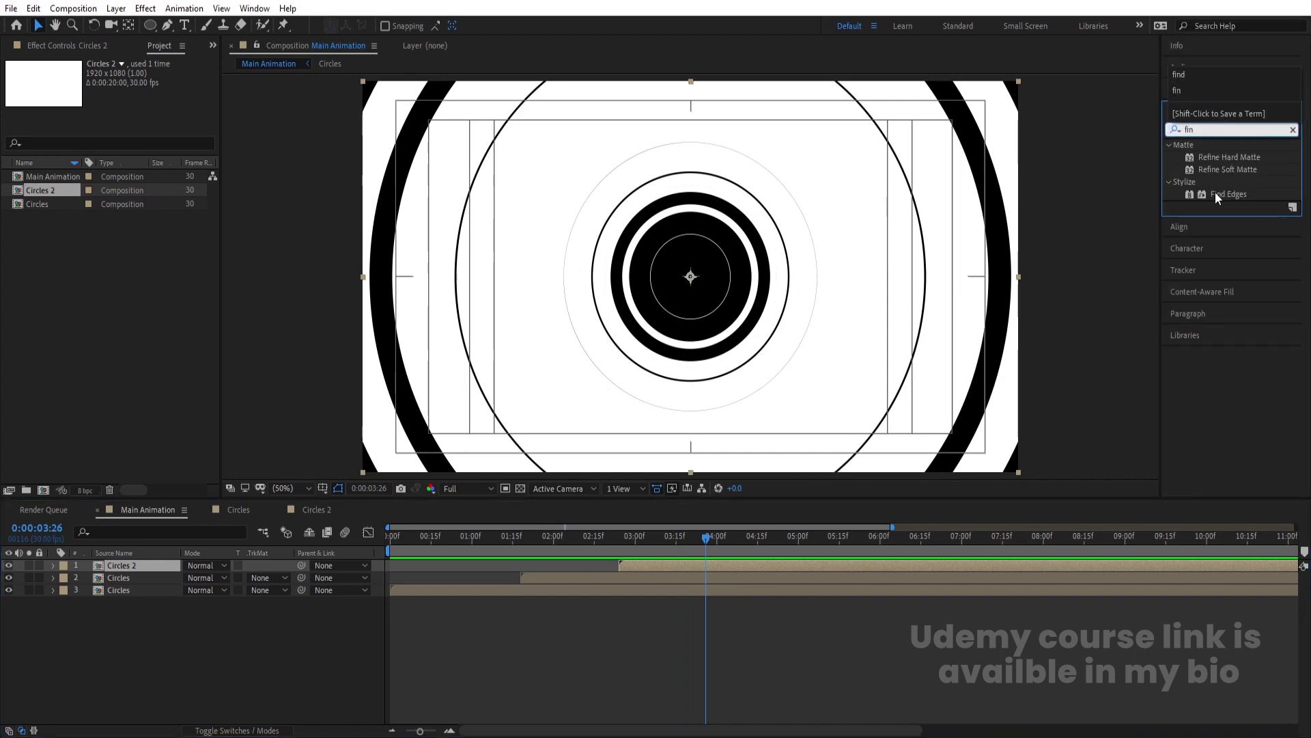
{"action": "double_click", "coordinate": [1216, 195]}
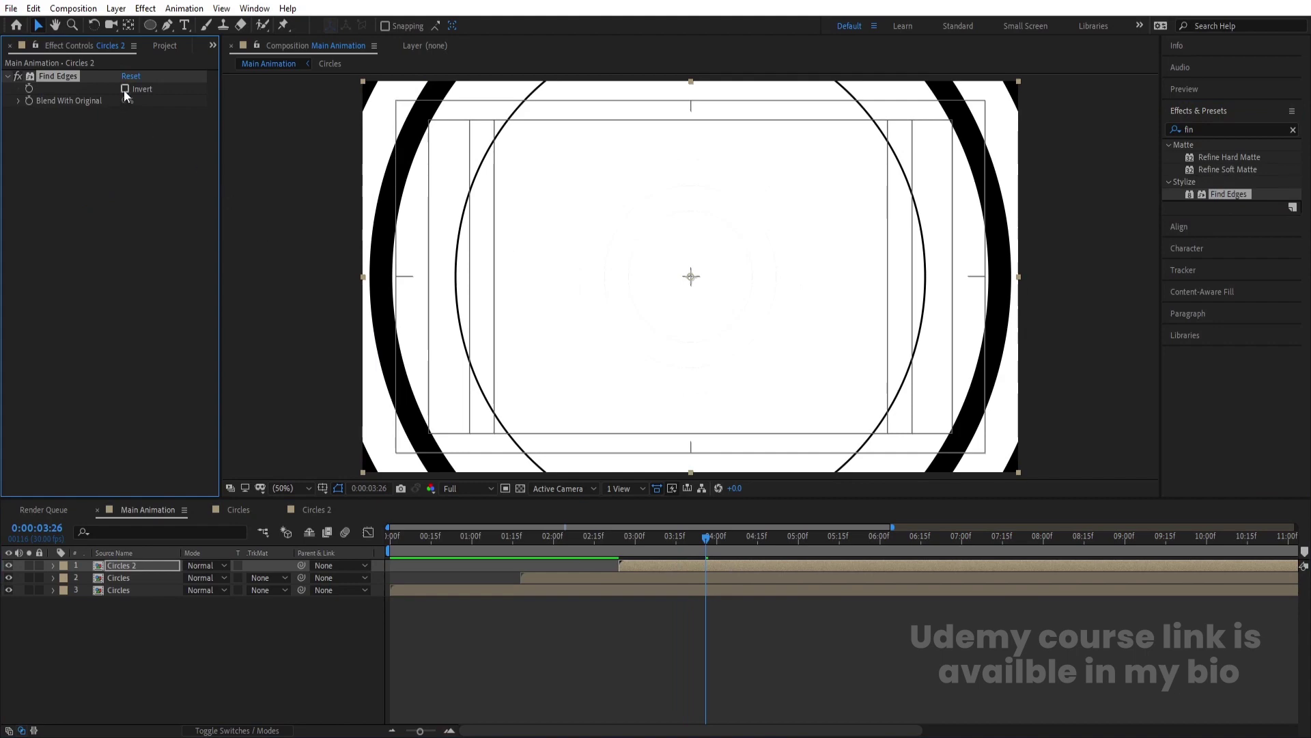
{"action": "left_click", "coordinate": [124, 89]}
{"action": "key", "text": "space"}
{"action": "key", "text": "space"}
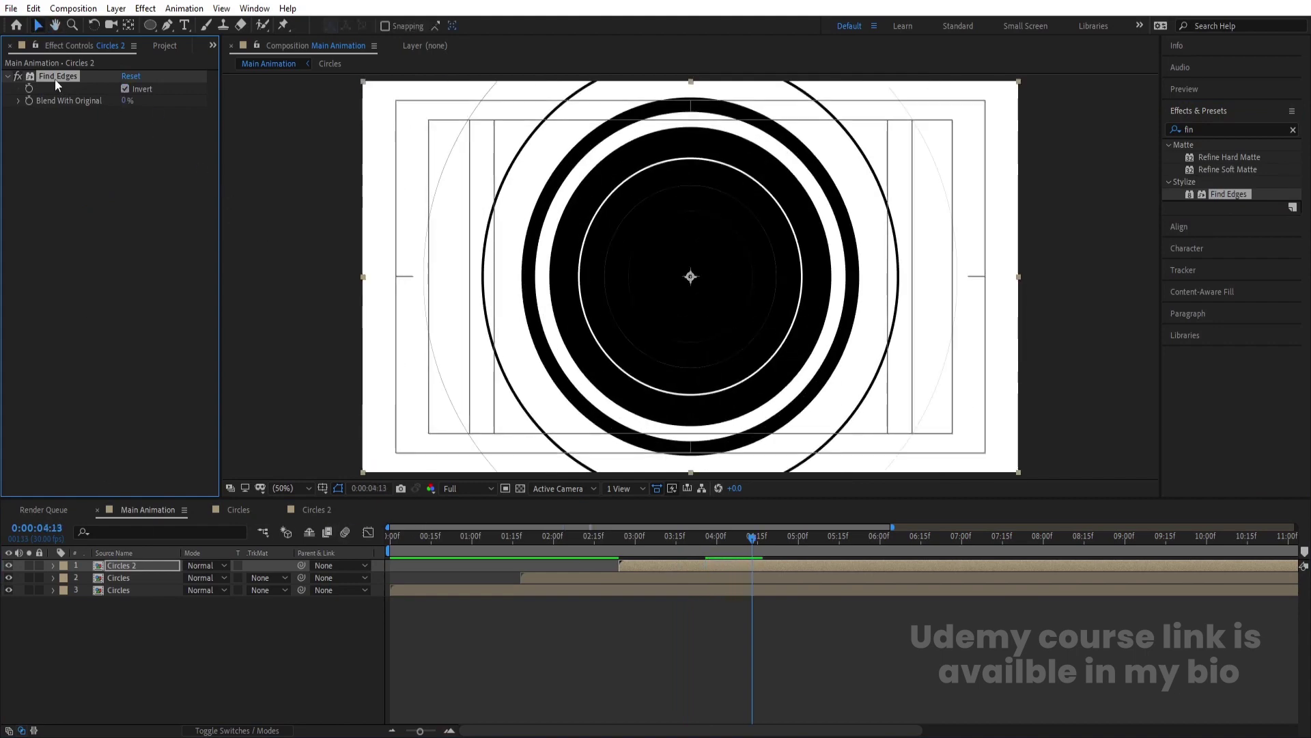
{"action": "key", "text": "Delete"}
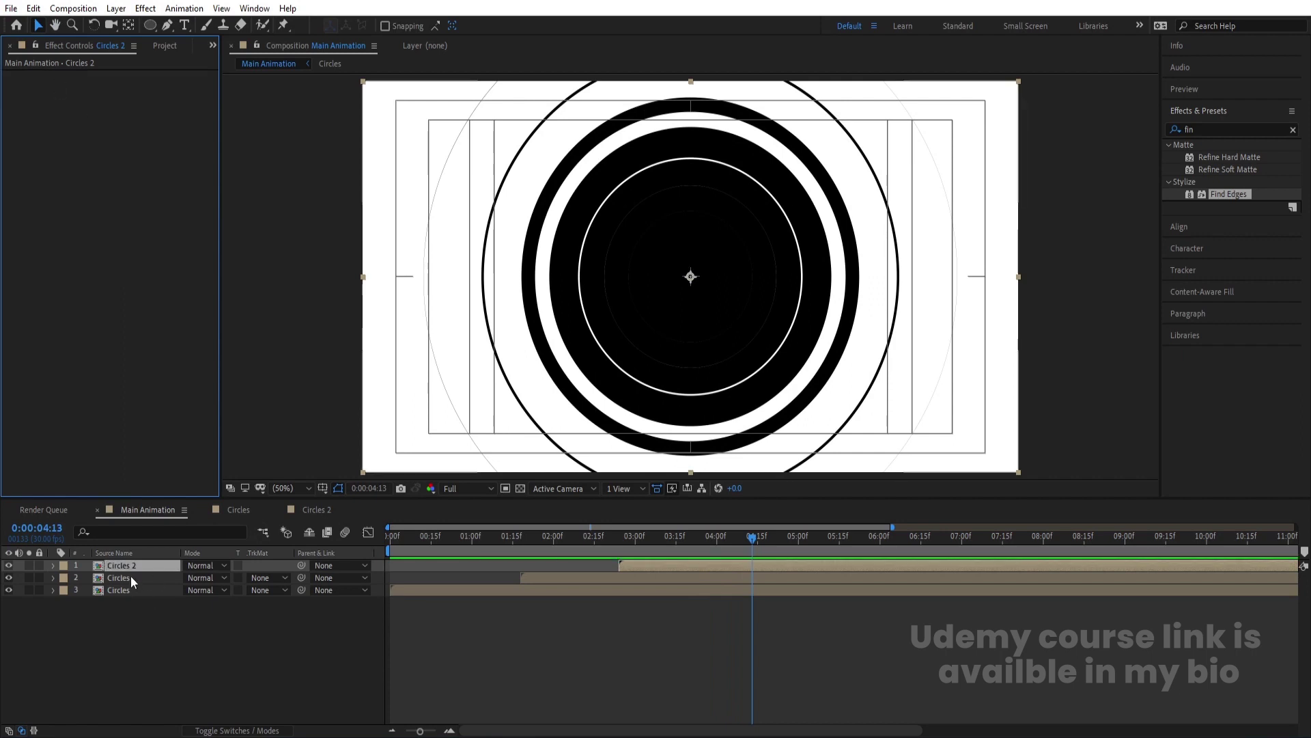
- Lower the Circles 2 layer's opacity to 5% and preview Main Animation from the start
{"action": "key", "text": "t"}
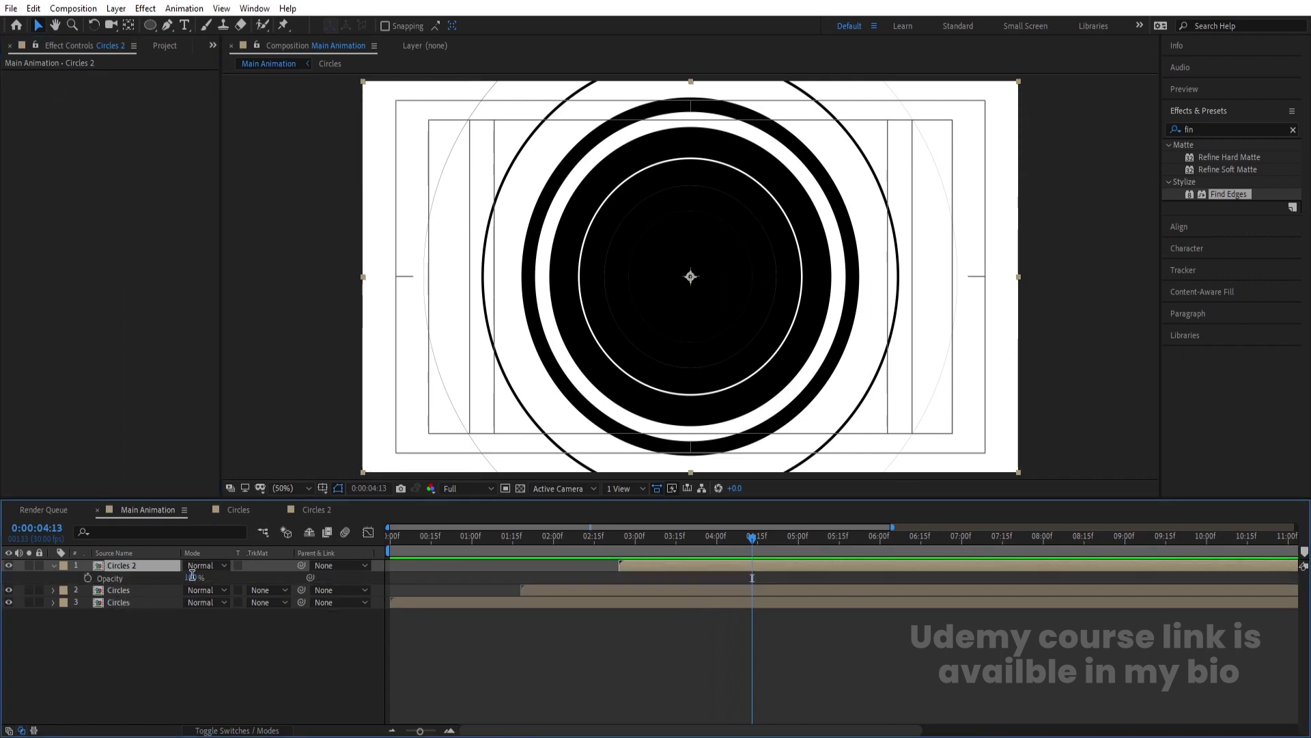
{"action": "left_click", "coordinate": [191, 577]}
{"action": "type", "text": "5"}
{"action": "key", "text": "Return"}
{"action": "left_click_drag", "start_coordinate": [581, 542], "coordinate": [387, 544]}
{"action": "key", "text": "space"}
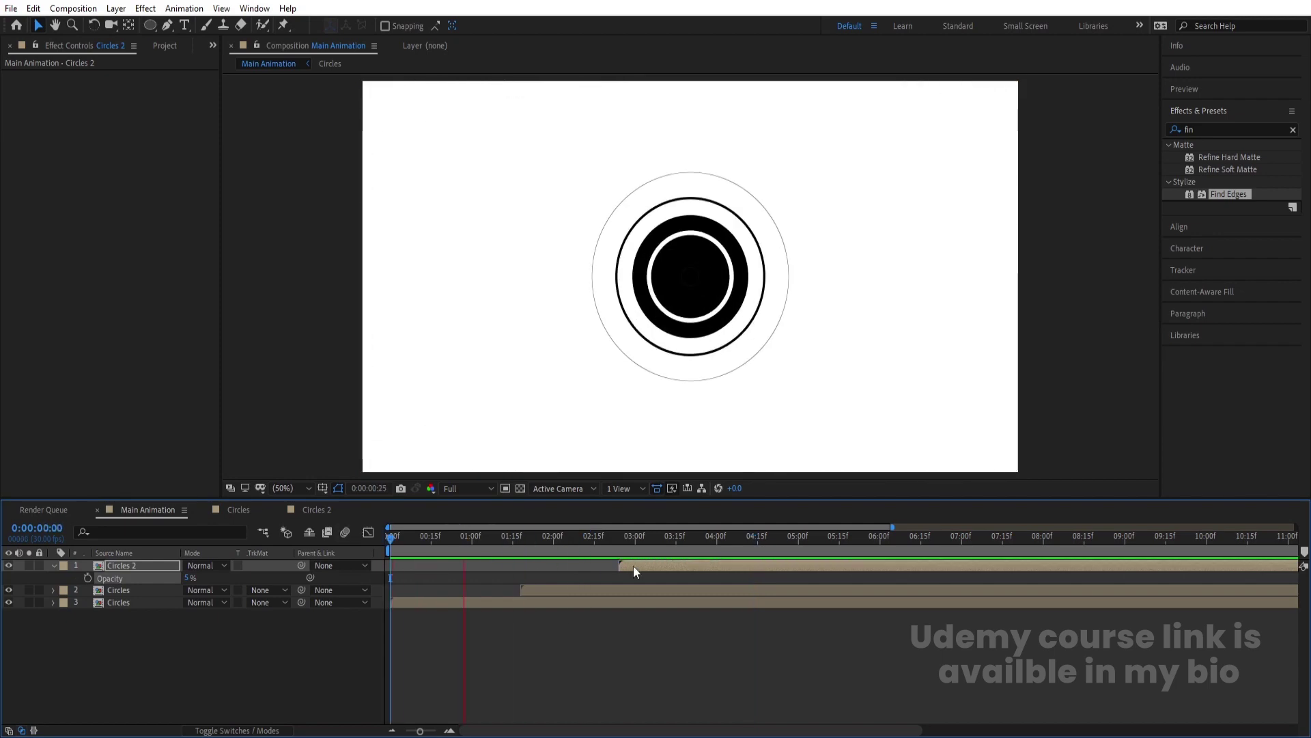
- Shift the Circles 2 layer earlier to start at about 2:12 and preview the new timing
{"action": "left_click_drag", "start_coordinate": [638, 567], "coordinate": [603, 566]}
{"action": "key", "text": "space"}
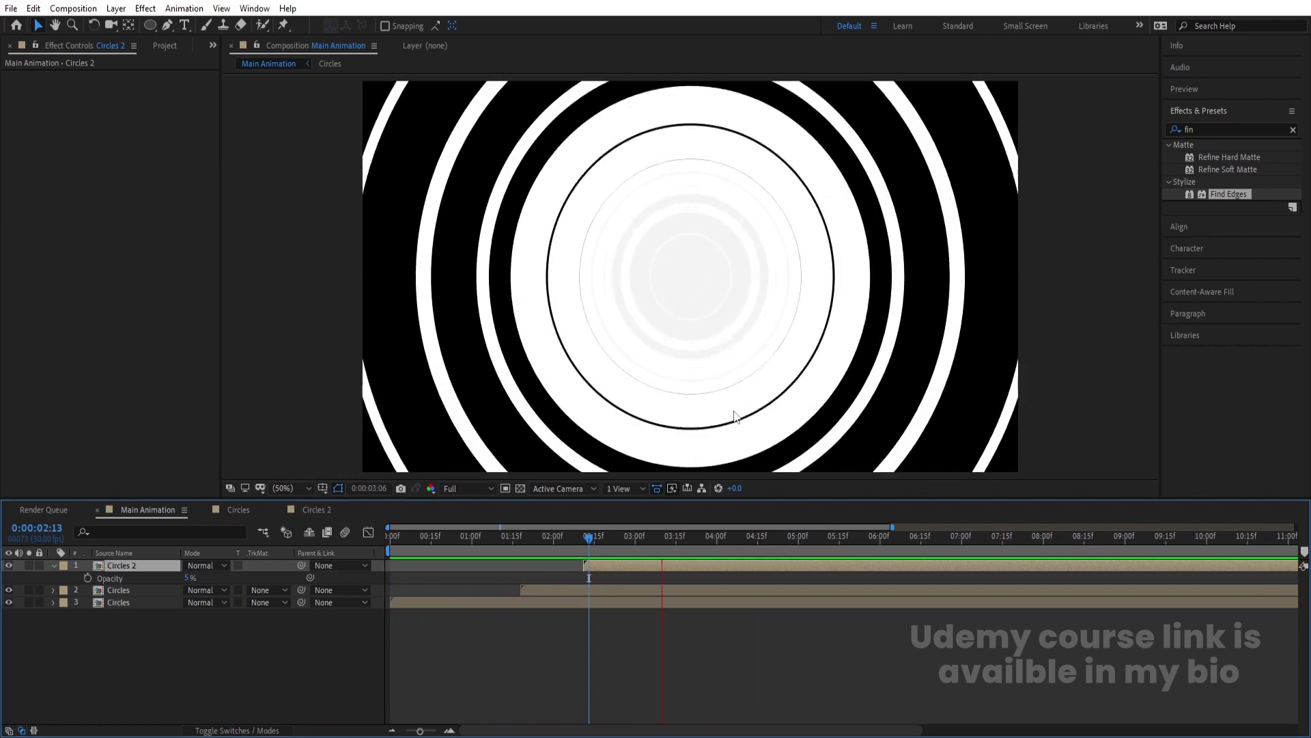
{"action": "key", "text": "space"}
{"action": "key", "text": "Home"}
{"action": "key", "text": "space"}
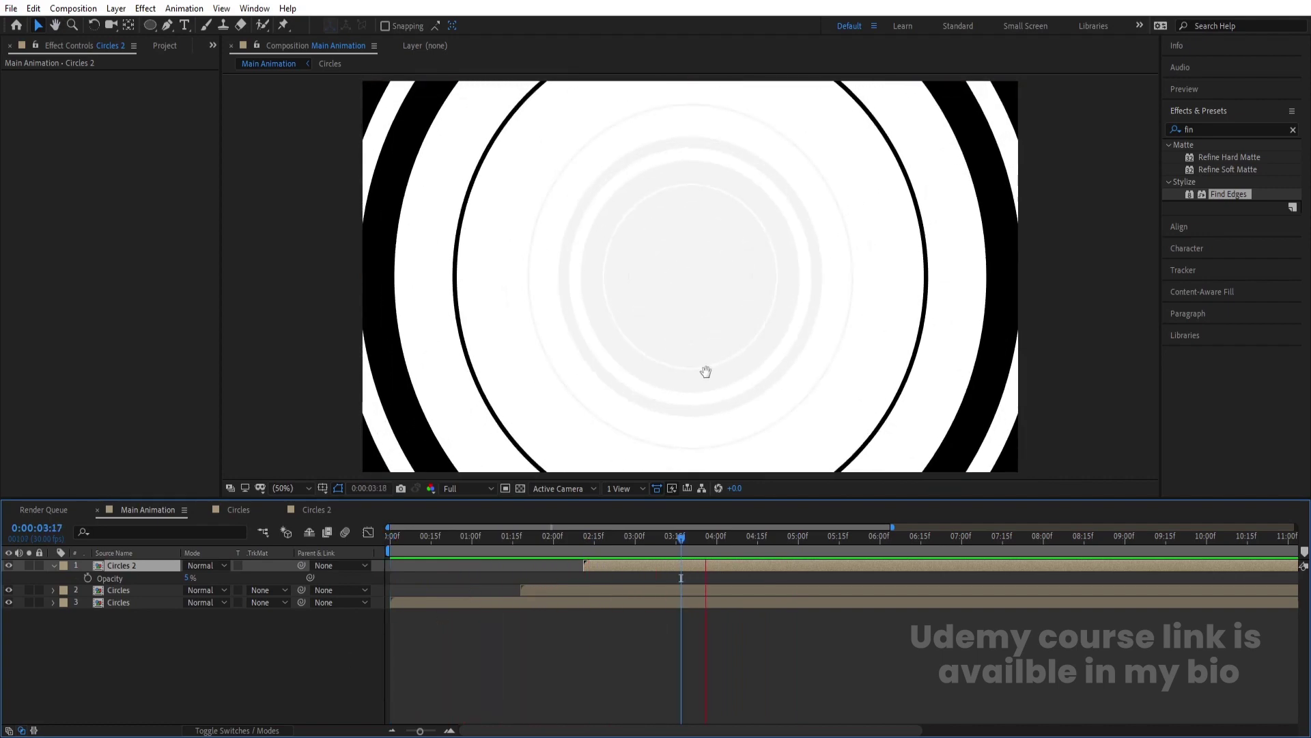
{"action": "key", "text": "space"}
- Close the Circles and Circles 2 timelines and clear the layer selection in Main Animation
{"action": "left_click", "coordinate": [203, 510]}
{"action": "left_click", "coordinate": [203, 510]}
{"action": "left_click", "coordinate": [225, 642]}
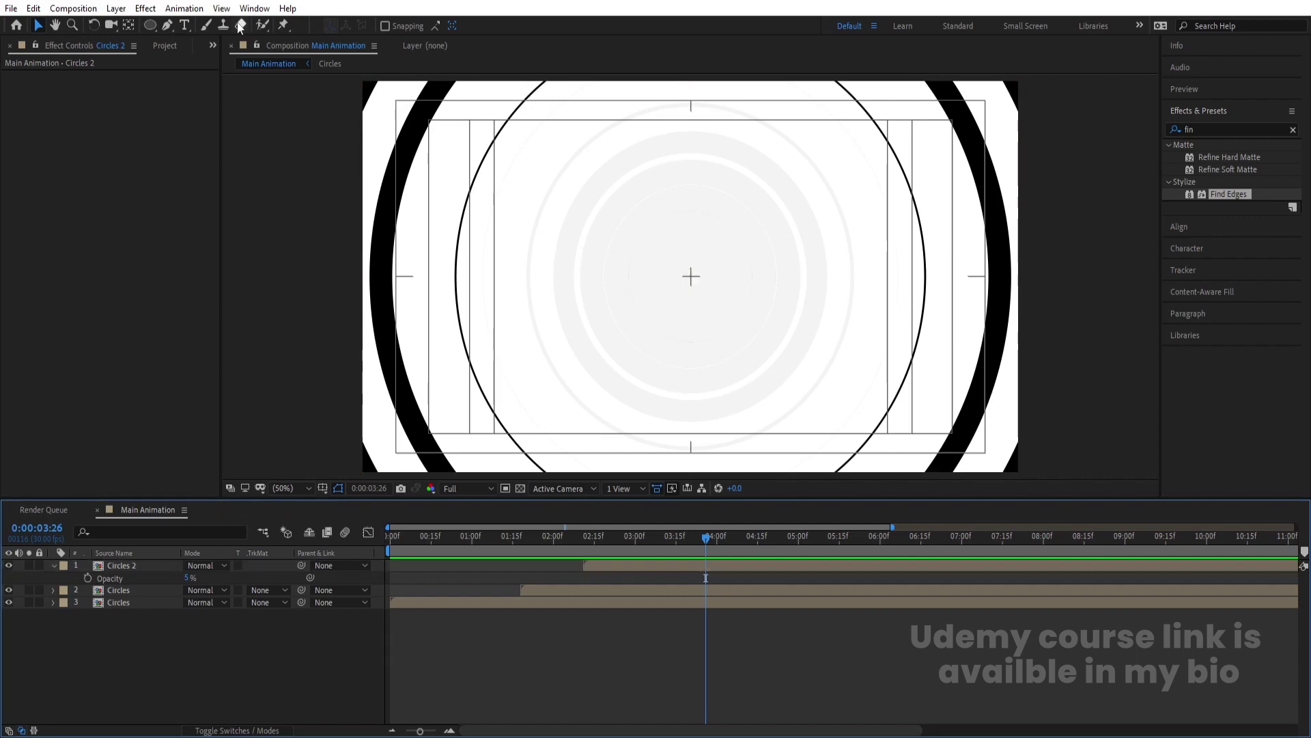
- Add a text layer reading "MOTION GRAPHIC" near the centre of Main Animation
{"action": "left_click", "coordinate": [183, 26]}
{"action": "left_click", "coordinate": [608, 316]}
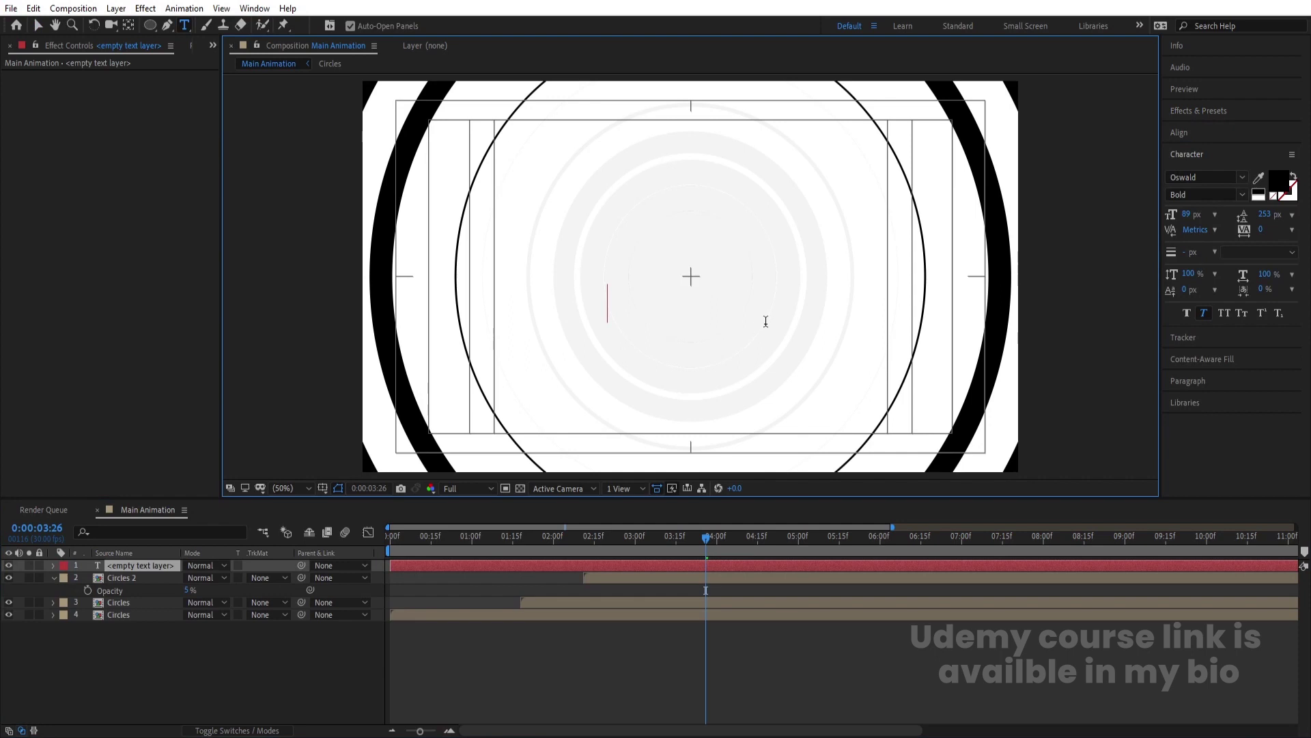
{"action": "type", "text": "MOTION"}
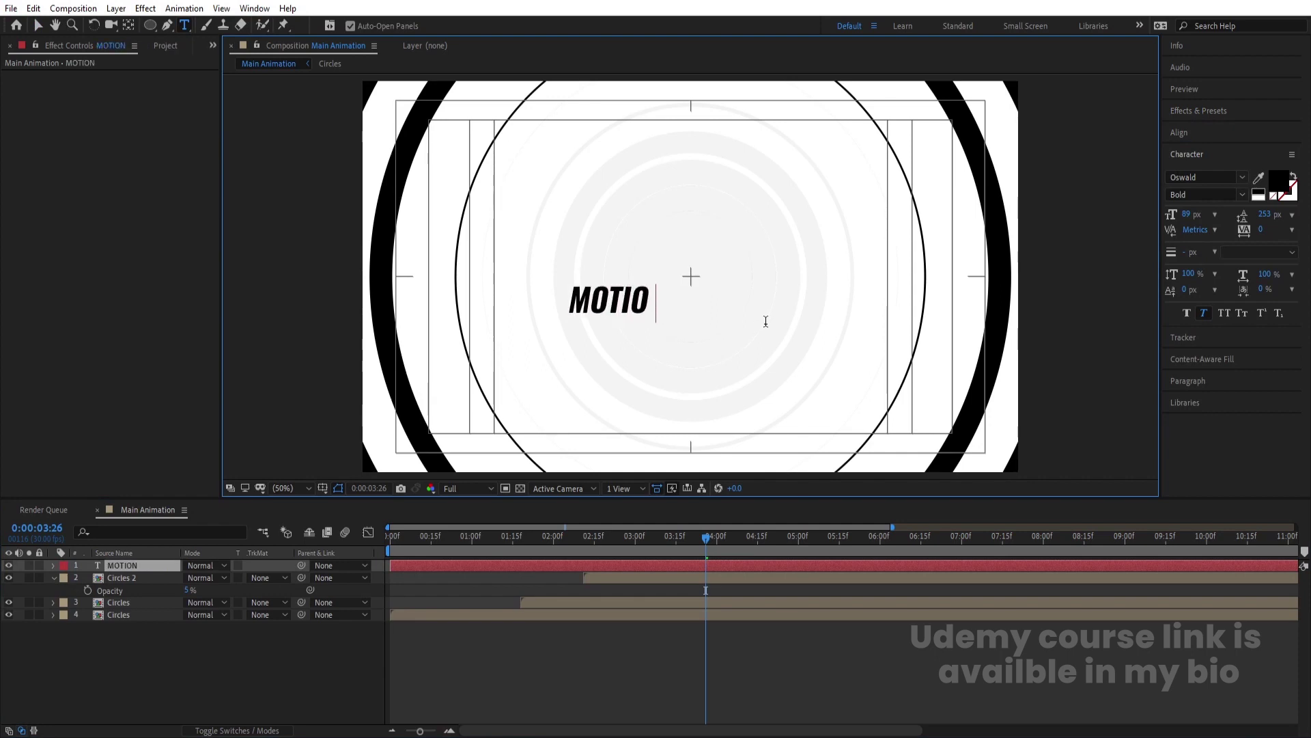
{"action": "type", "text": " GRAPHIC"}
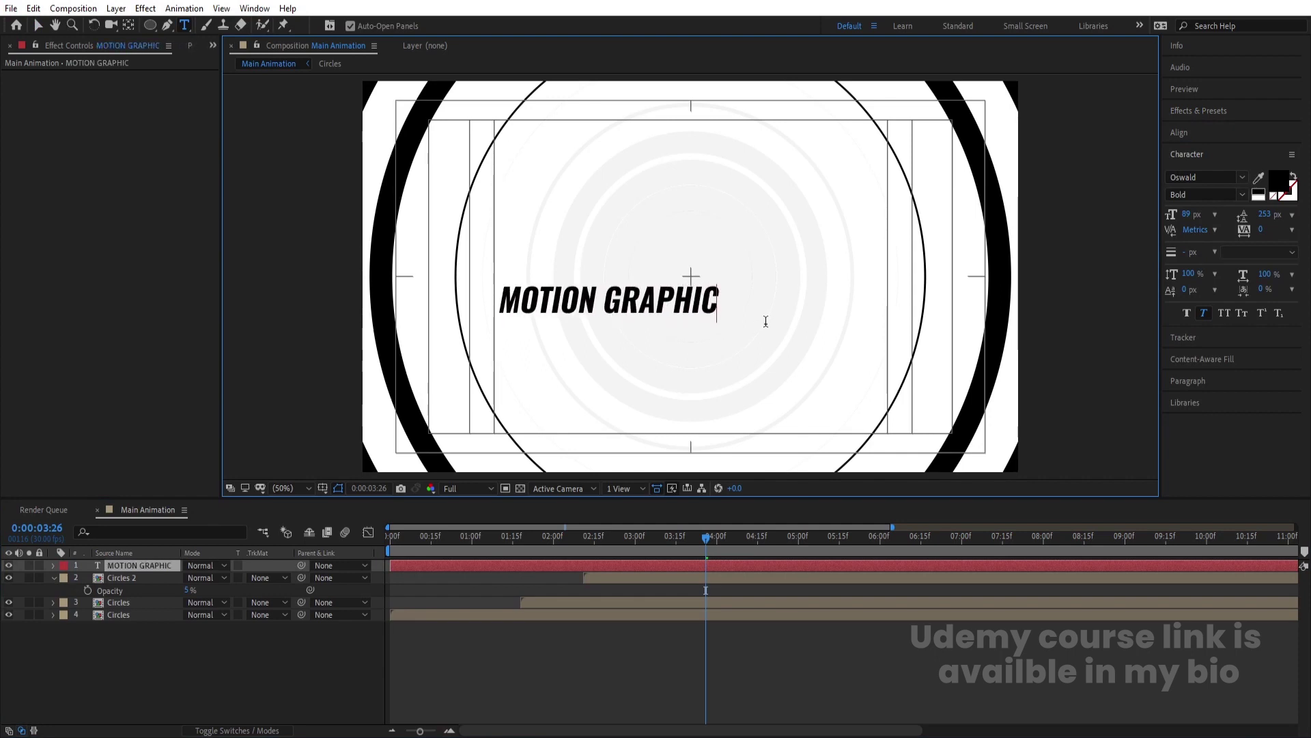
- Format the text as Poppins Regular without faux italic, with 149 px size, 207 px leading and -66 tracking
{"action": "key", "text": "ctrl+a"}
{"action": "left_click", "coordinate": [1221, 179]}
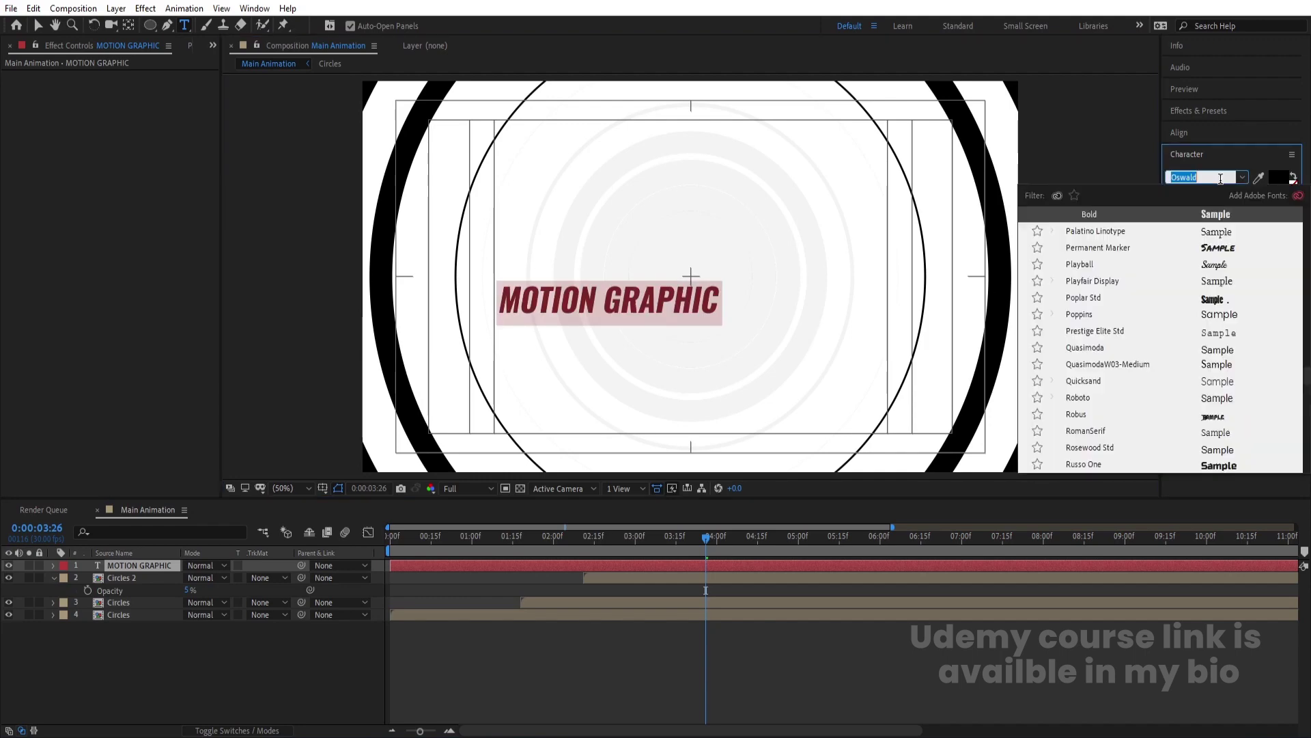
{"action": "type", "text": "p"}
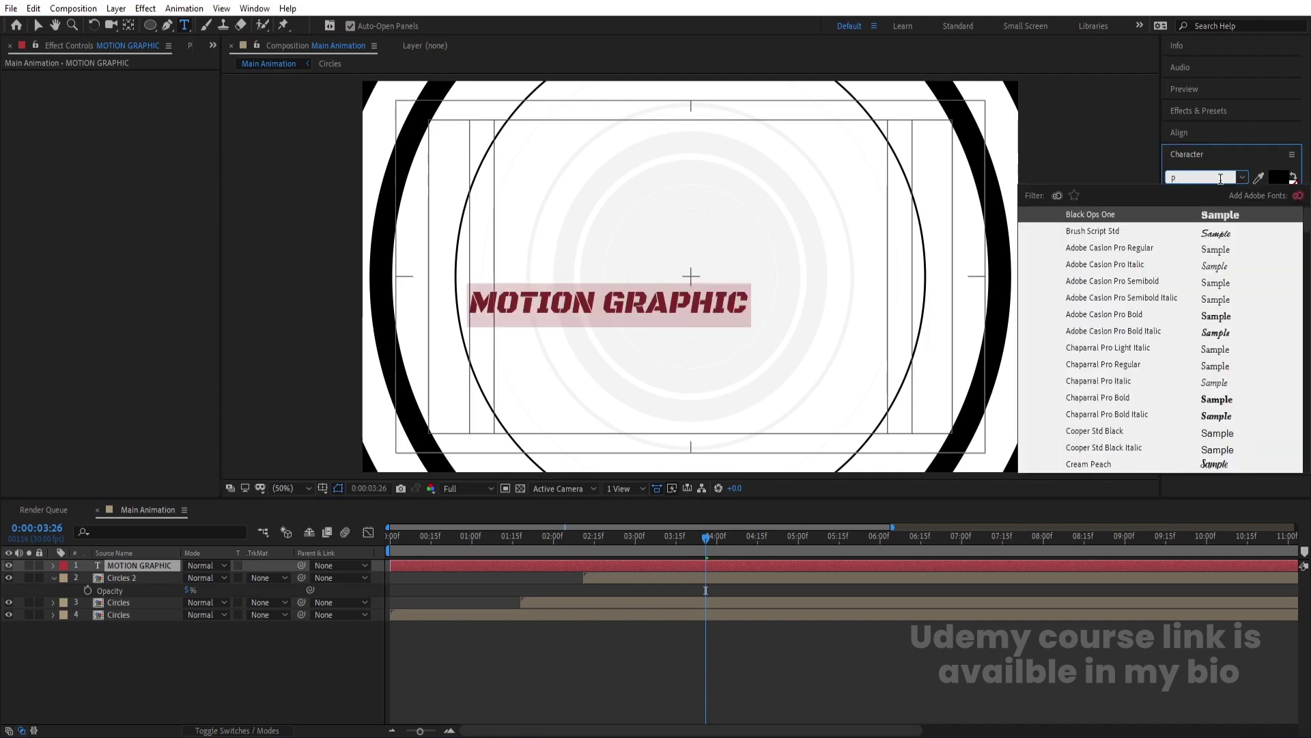
{"action": "type", "text": "oppins"}
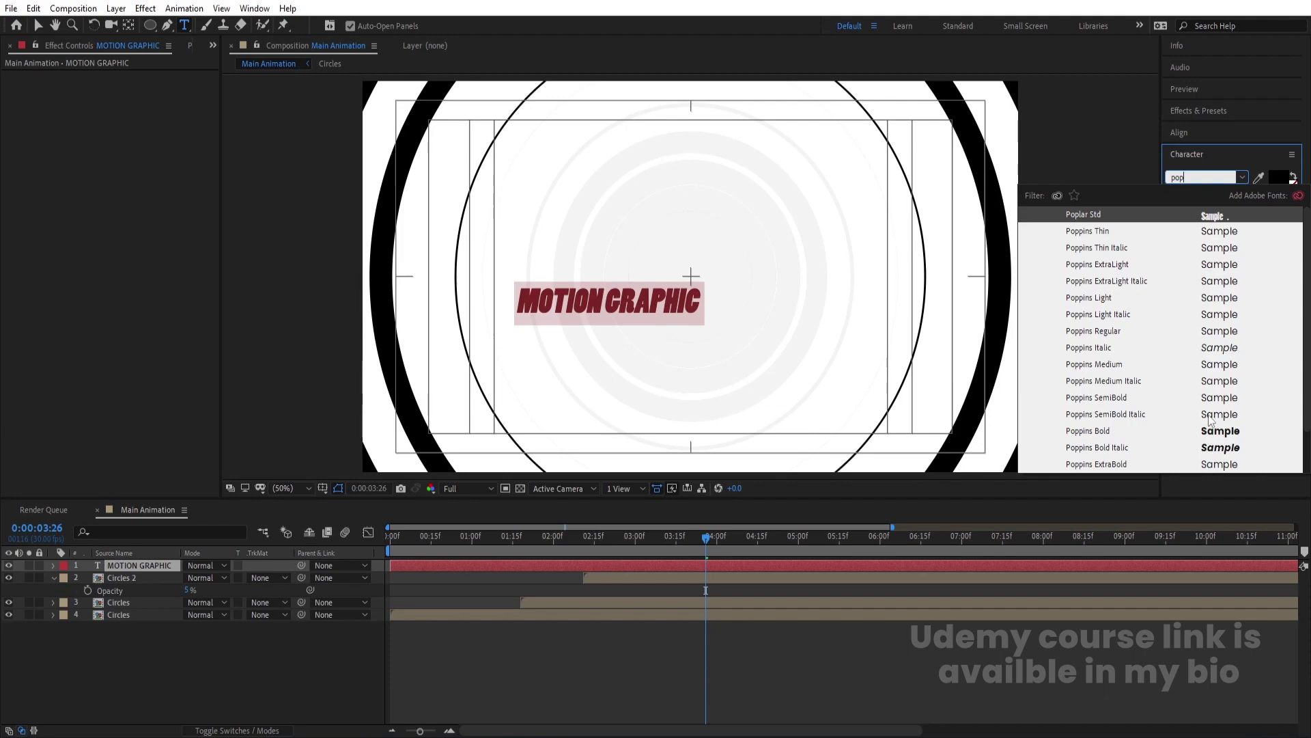
{"action": "left_click", "coordinate": [1207, 413]}
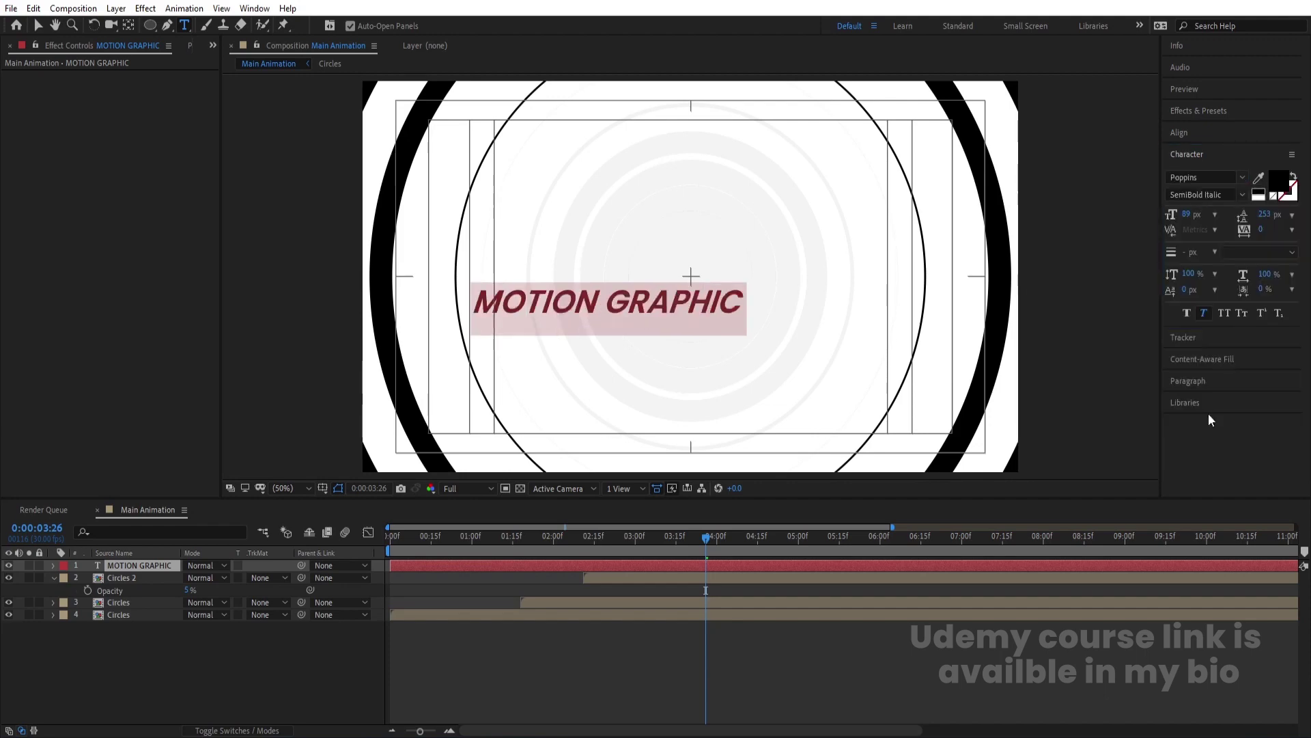
{"action": "left_click", "coordinate": [1205, 312]}
{"action": "left_click", "coordinate": [1243, 196]}
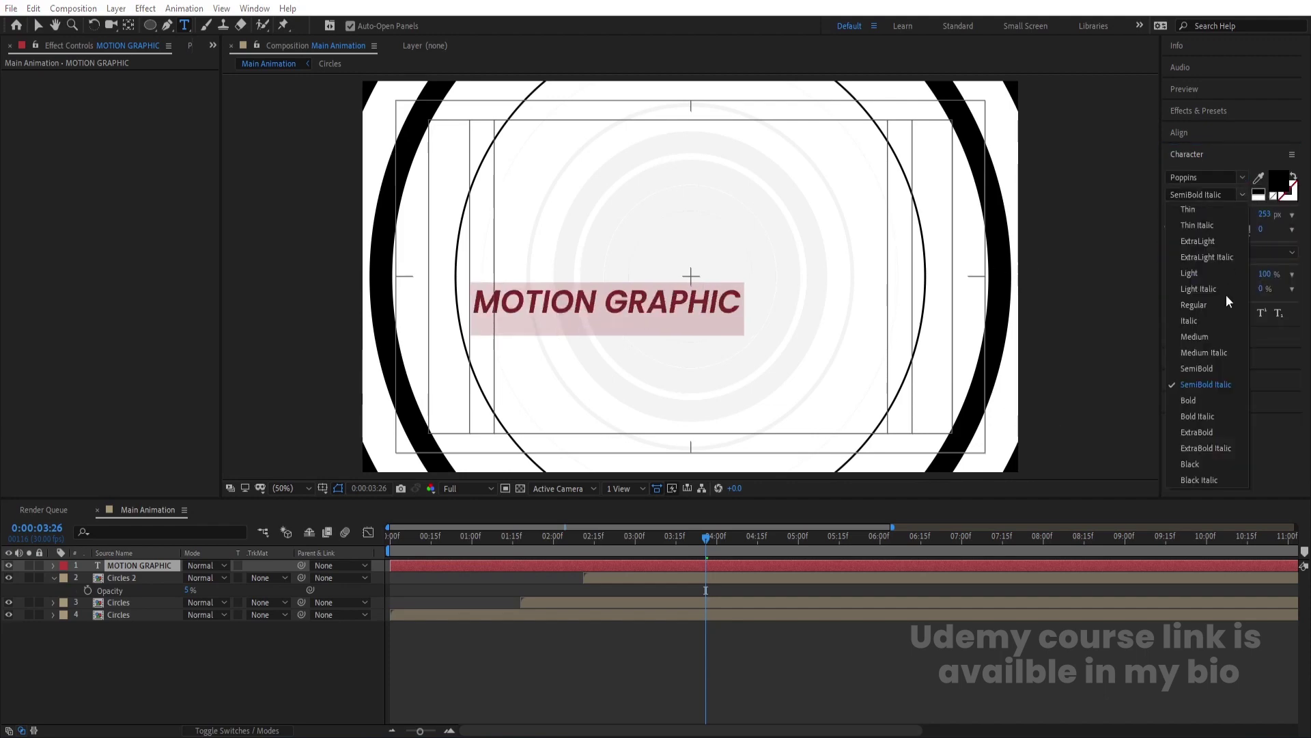
{"action": "left_click", "coordinate": [1214, 304]}
{"action": "mouse_move", "coordinate": [1267, 216]}
{"action": "left_mouse_down"}
{"action": "mouse_move", "coordinate": [1178, 218]}
{"action": "mouse_move", "coordinate": [1222, 201]}
{"action": "mouse_move", "coordinate": [1251, 237]}
{"action": "mouse_move", "coordinate": [1220, 243]}
{"action": "left_mouse_up"}
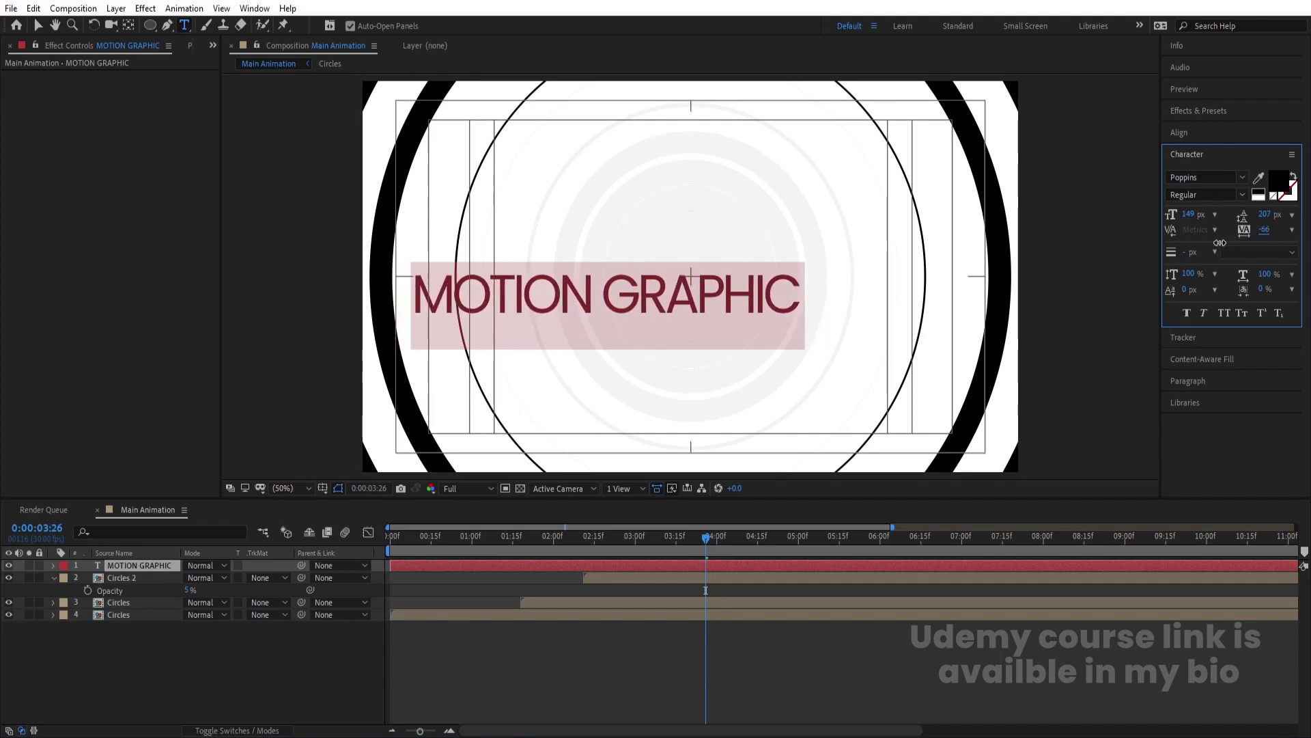
- Break the text onto two lines after MOTION and change the second word to "GRAPHICS"
{"action": "left_click", "coordinate": [606, 284]}
{"action": "key", "text": "BackSpace"}
{"action": "key", "text": "Return"}
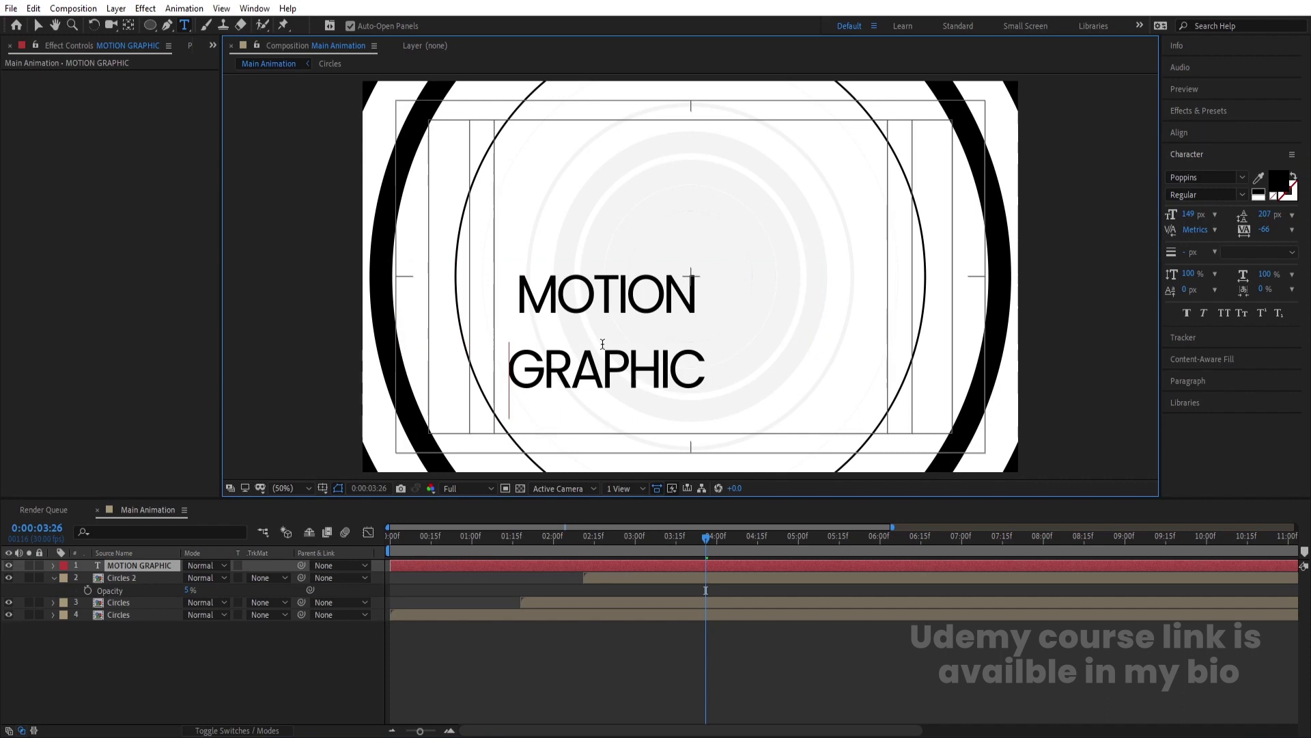
{"action": "double_click", "coordinate": [570, 369]}
{"action": "left_click", "coordinate": [704, 355]}
{"action": "type", "text": "s"}
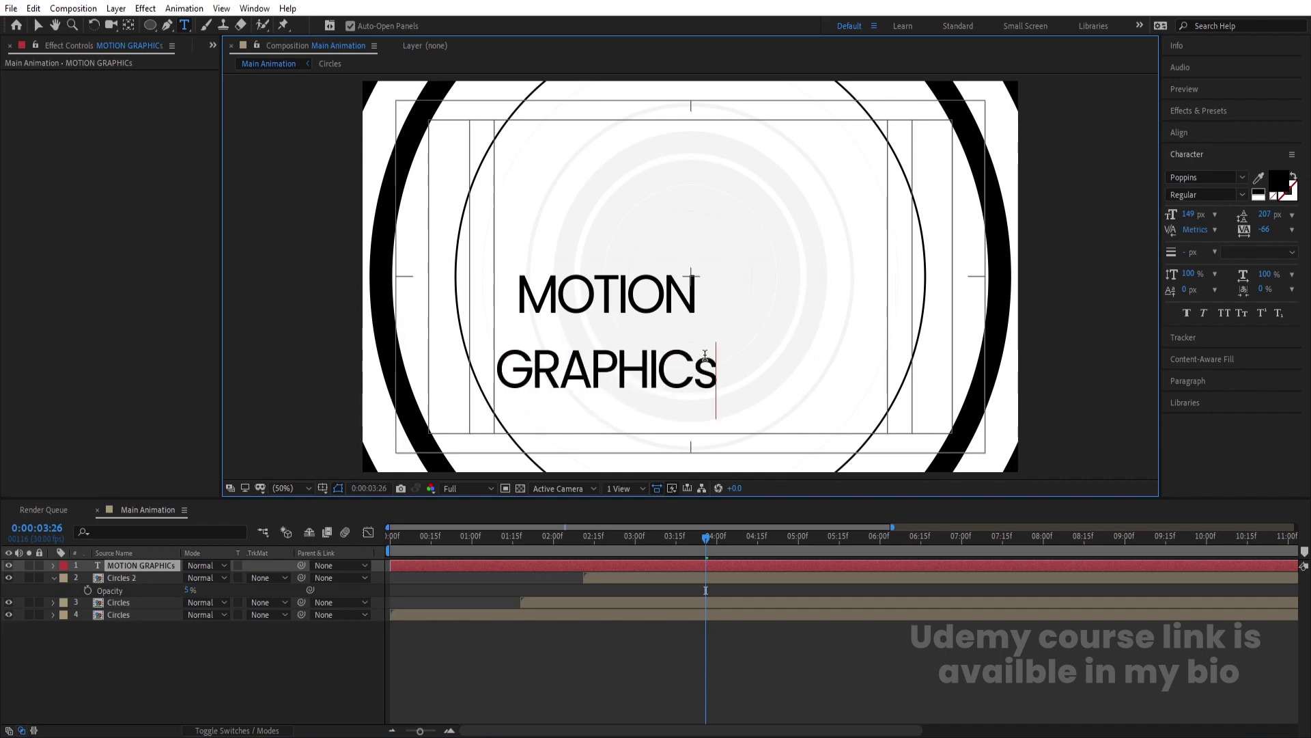
{"action": "key", "text": "BackSpace"}
{"action": "type", "text": "S"}
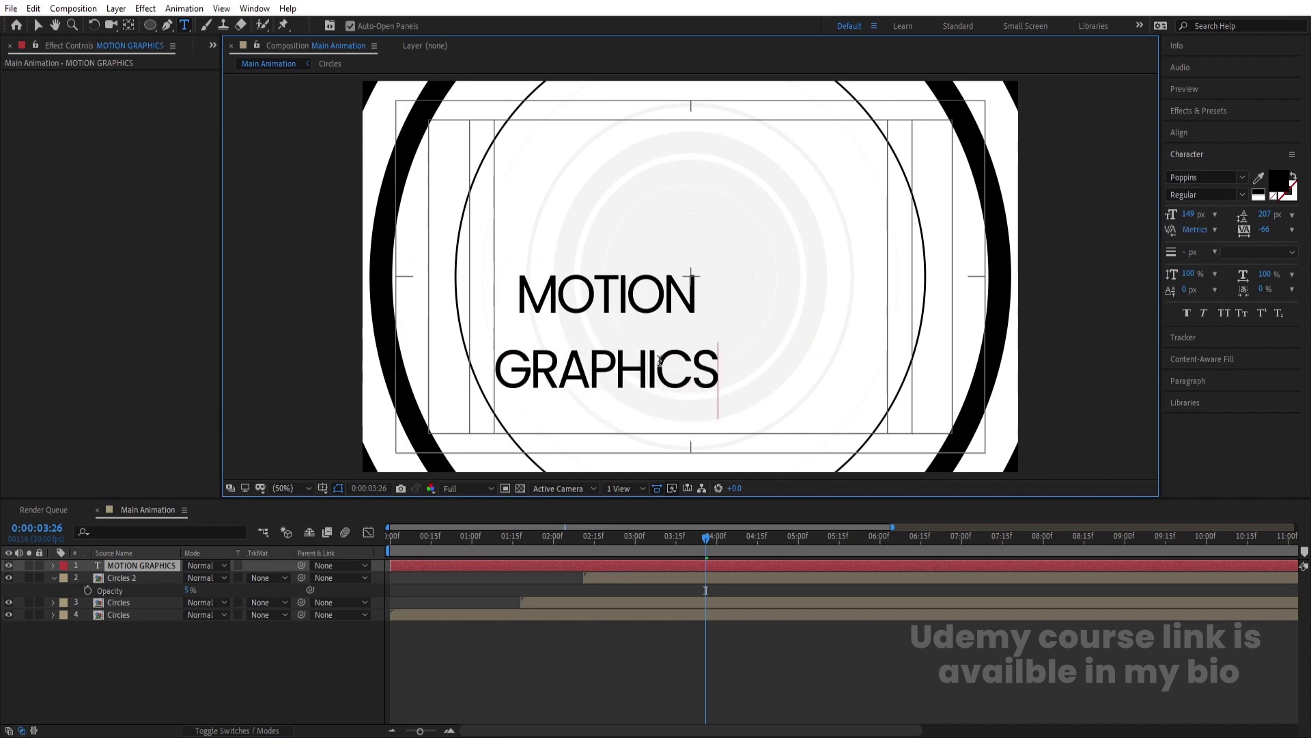
- Tighten the text's leading to 113 px and re-enter the line break before GRAPHICS
{"action": "key", "text": "shift+Home"}
{"action": "key", "text": "shift+Up"}
{"action": "left_click_drag", "start_coordinate": [1264, 222], "coordinate": [1212, 236]}
{"action": "left_click", "coordinate": [499, 329]}
{"action": "key", "text": "BackSpace"}
{"action": "key", "text": "Return"}
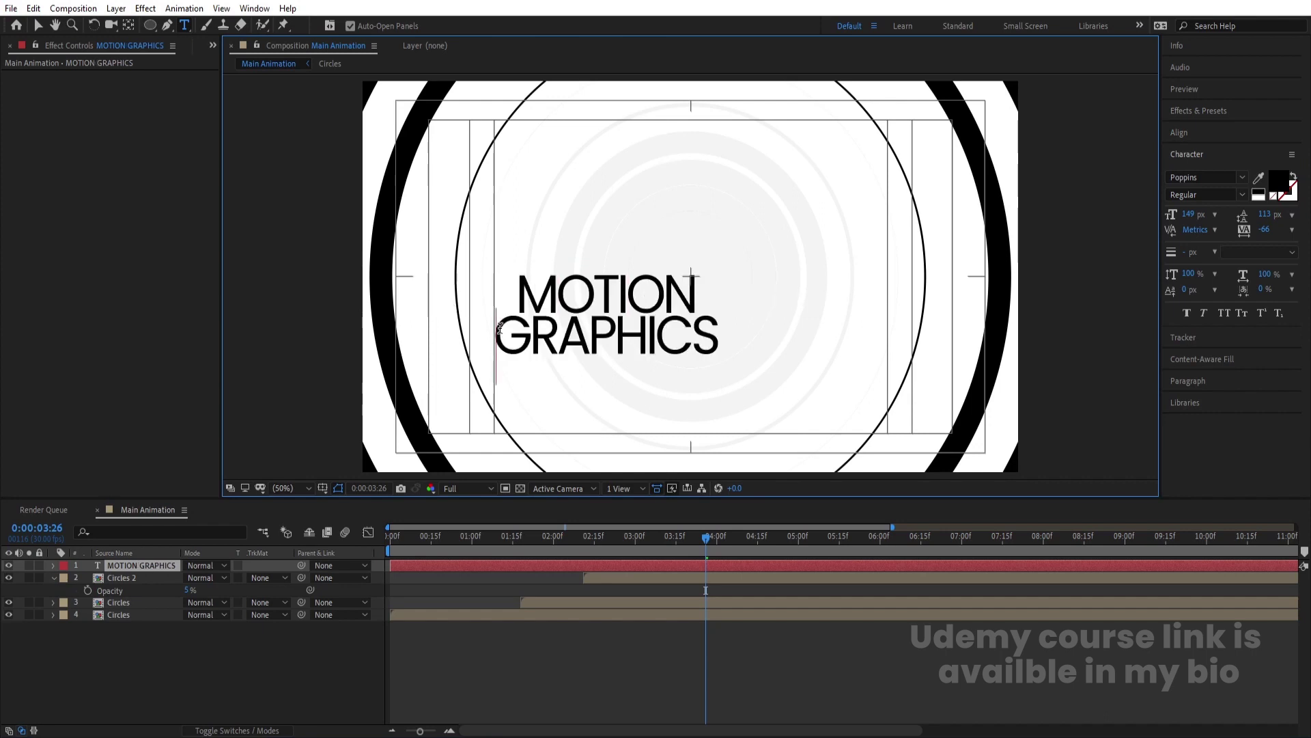
- Centre the MOTION GRAPHICS text layer horizontally and vertically in the composition
{"action": "left_click", "coordinate": [87, 675]}
{"action": "left_click", "coordinate": [113, 554]}
{"action": "left_click", "coordinate": [116, 565]}
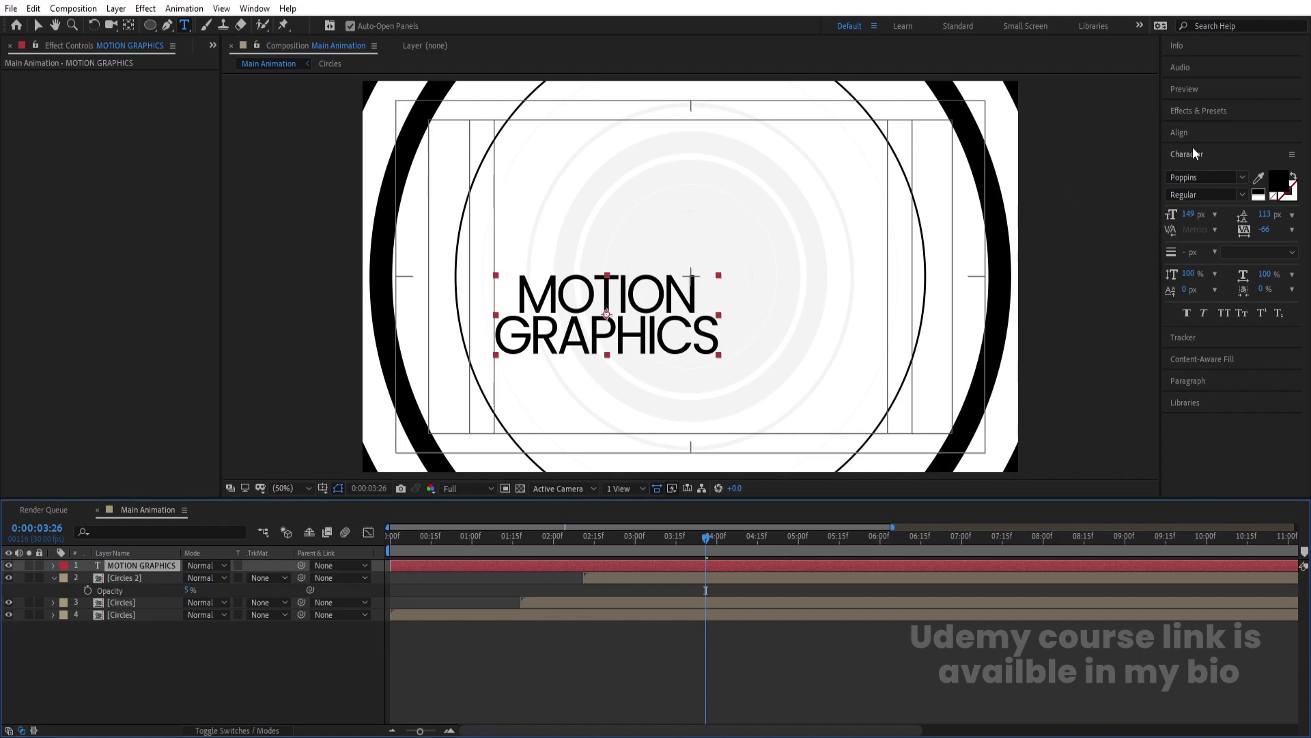
{"action": "left_click", "coordinate": [1195, 133]}
{"action": "left_click", "coordinate": [1199, 168]}
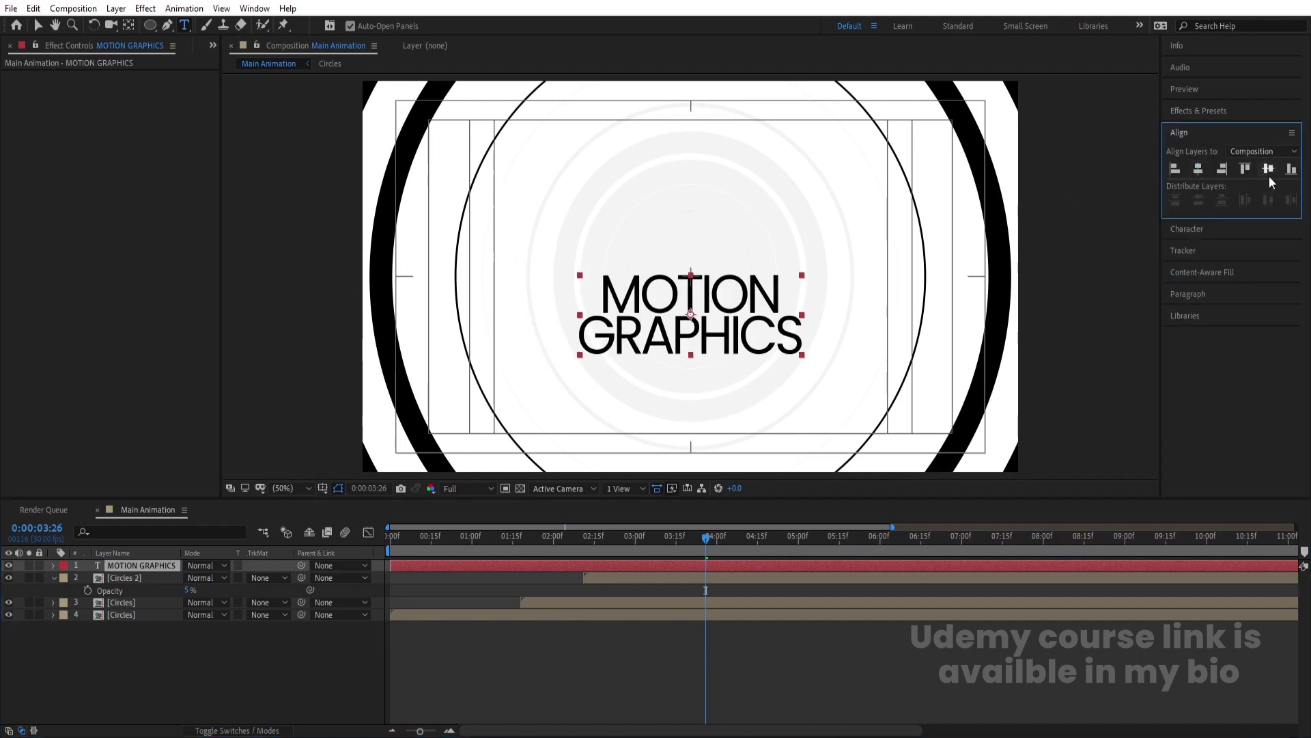
{"action": "left_click", "coordinate": [1269, 168]}
- Try Thin Italic on the MOTION GRAPHICS text and settle on the ExtraLight font style
{"action": "left_click", "coordinate": [1217, 227]}
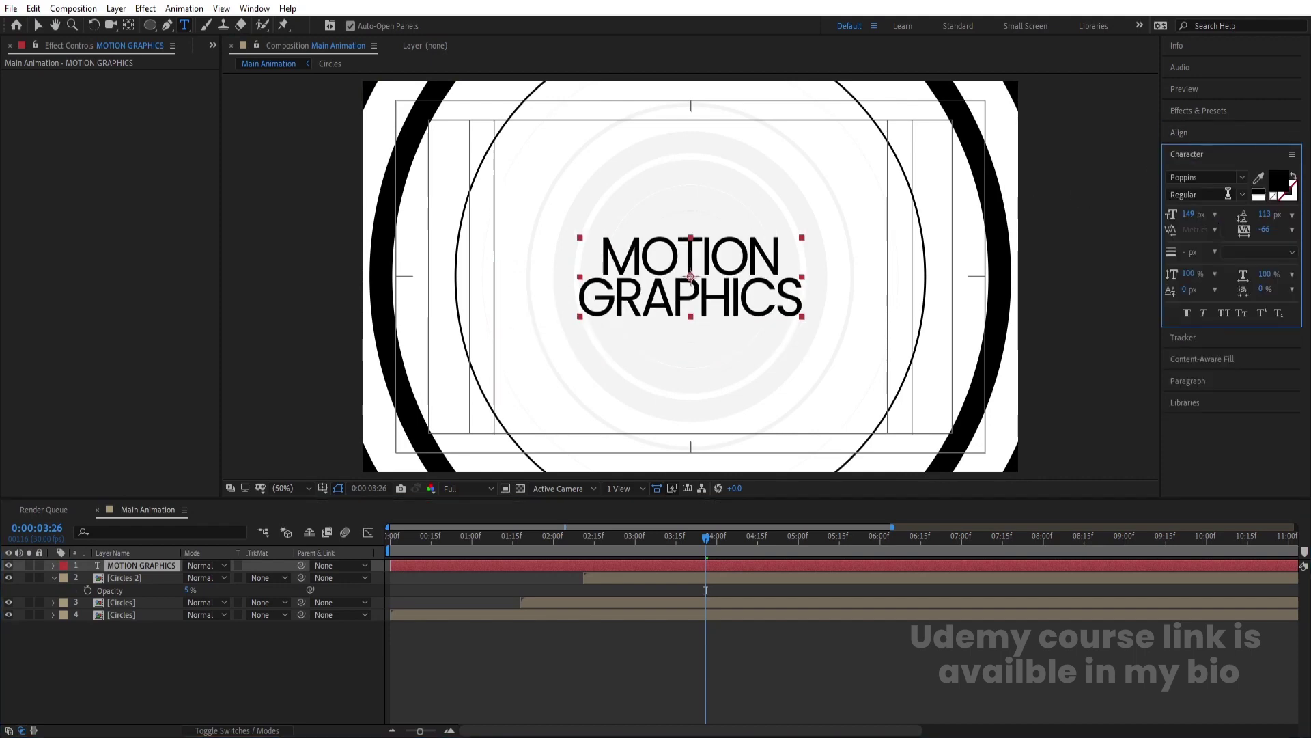
{"action": "left_click", "coordinate": [1248, 195]}
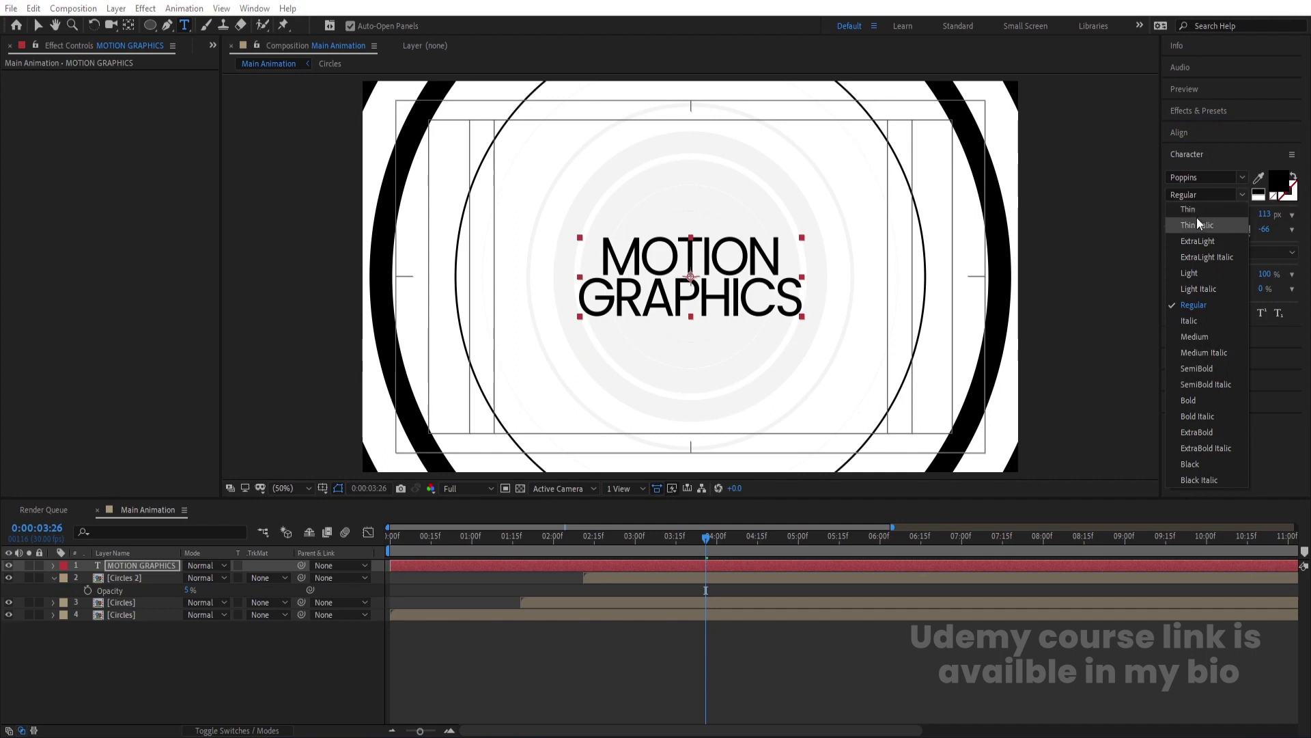
{"action": "left_click", "coordinate": [1196, 224]}
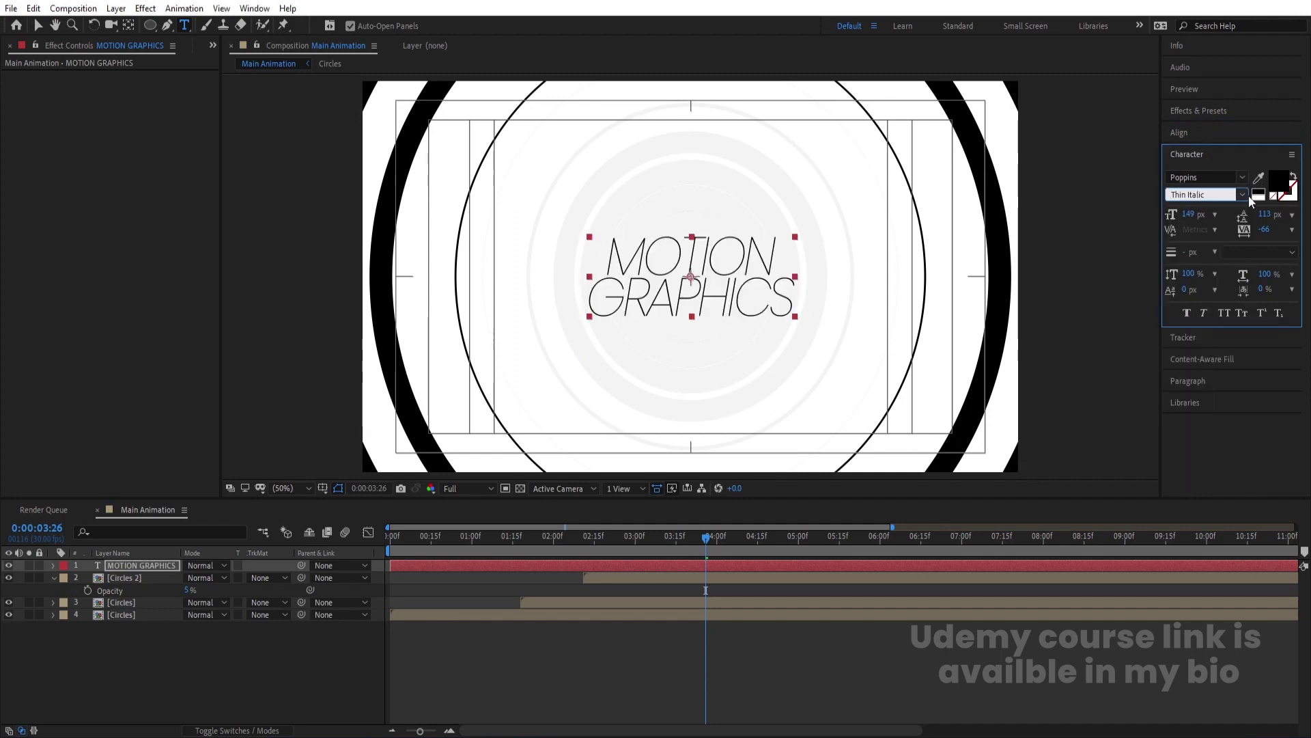
{"action": "left_click", "coordinate": [1197, 195]}
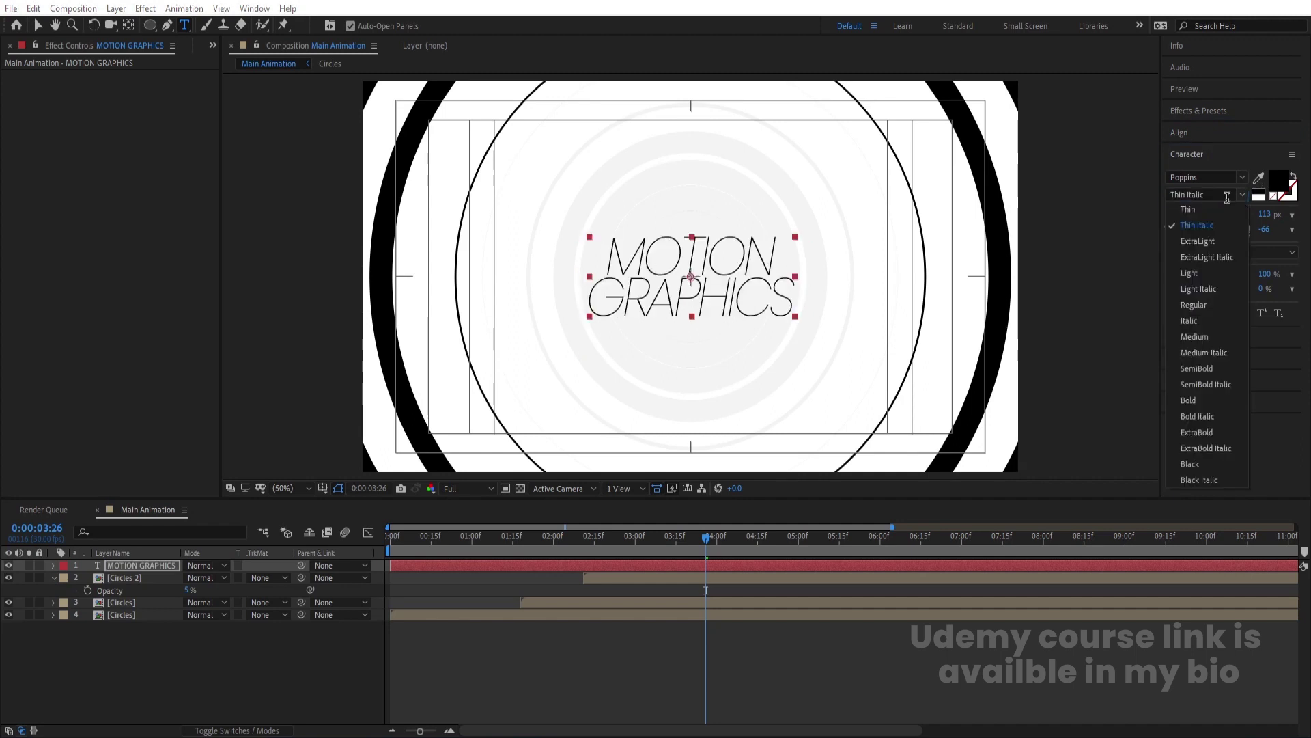
{"action": "left_click", "coordinate": [1190, 244]}
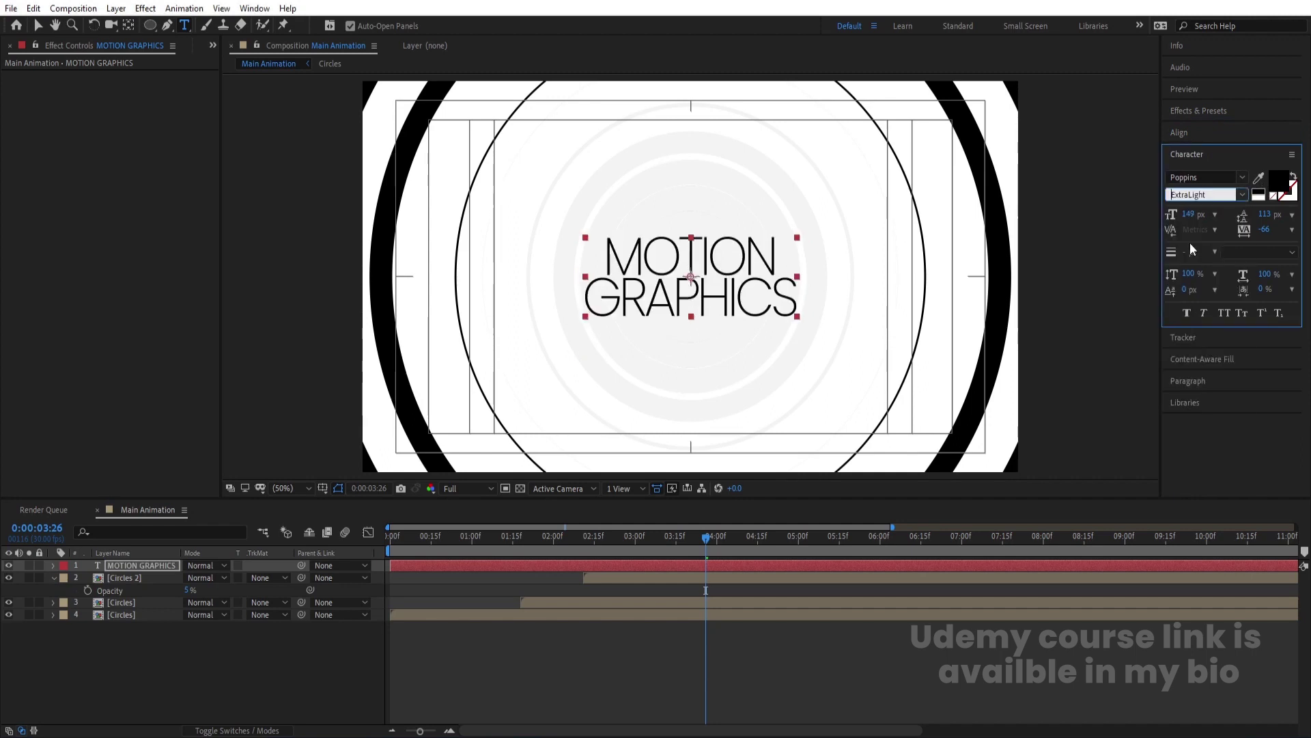
- Scale the MOTION GRAPHICS text layer to 121% and clear the selection
{"action": "left_click", "coordinate": [142, 568]}
{"action": "key", "text": "s"}
{"action": "left_click_drag", "start_coordinate": [203, 578], "coordinate": [218, 577]}
{"action": "left_click", "coordinate": [188, 698]}
- Duplicate the MOTION GRAPHICS text layer and scale the lower one to 420%
{"action": "left_click", "coordinate": [129, 564]}
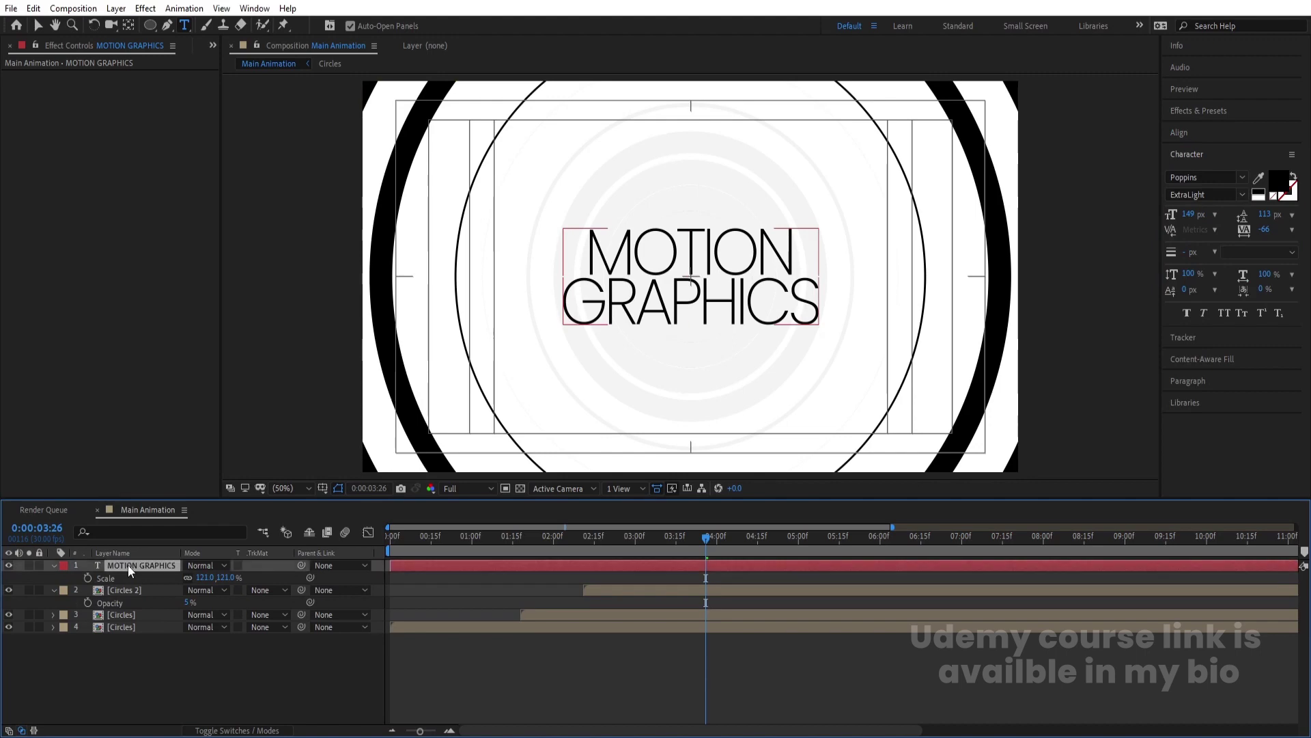
{"action": "key", "text": "ctrl+d"}
{"action": "left_click", "coordinate": [136, 578]}
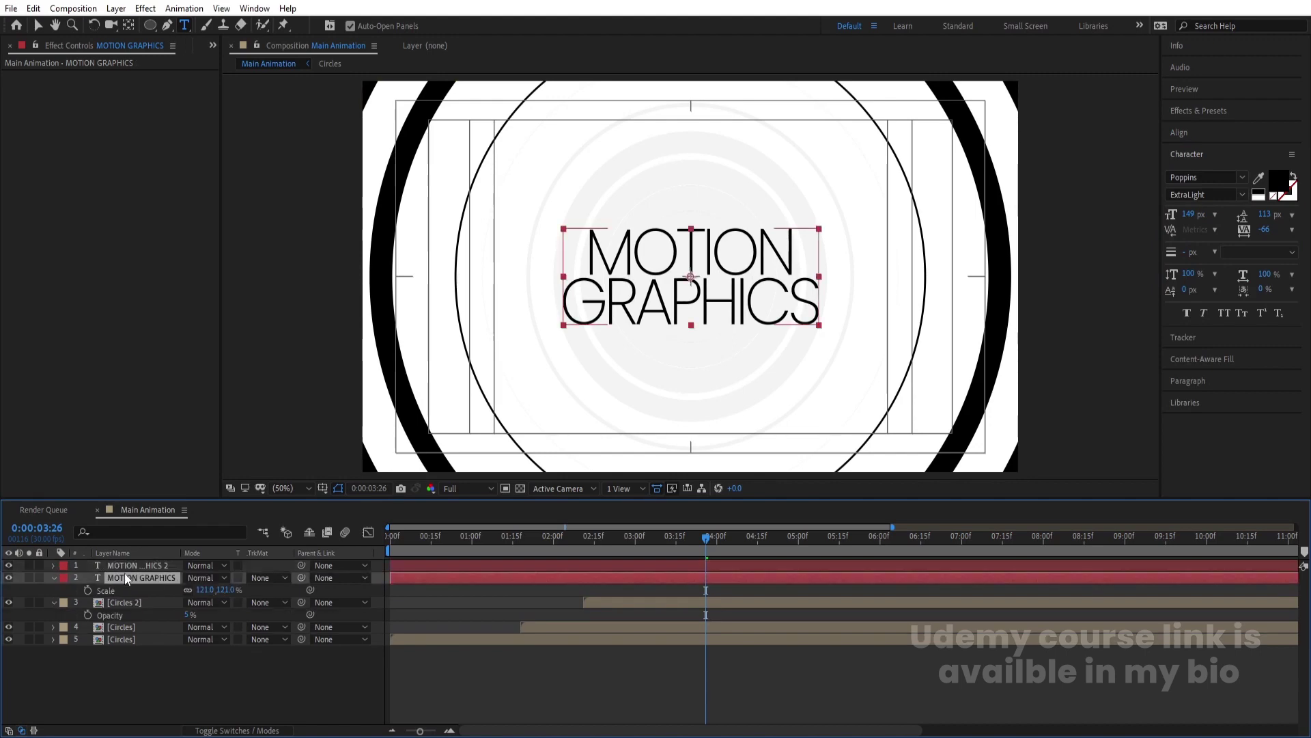
{"action": "left_click_drag", "start_coordinate": [204, 589], "coordinate": [408, 589]}
- Set the enlarged MOTION GRAPHICS background text to Thin and turn it into an unfilled black outline with a 0.1 px stroke
{"action": "left_click", "coordinate": [1243, 194]}
{"action": "left_click", "coordinate": [1215, 212]}
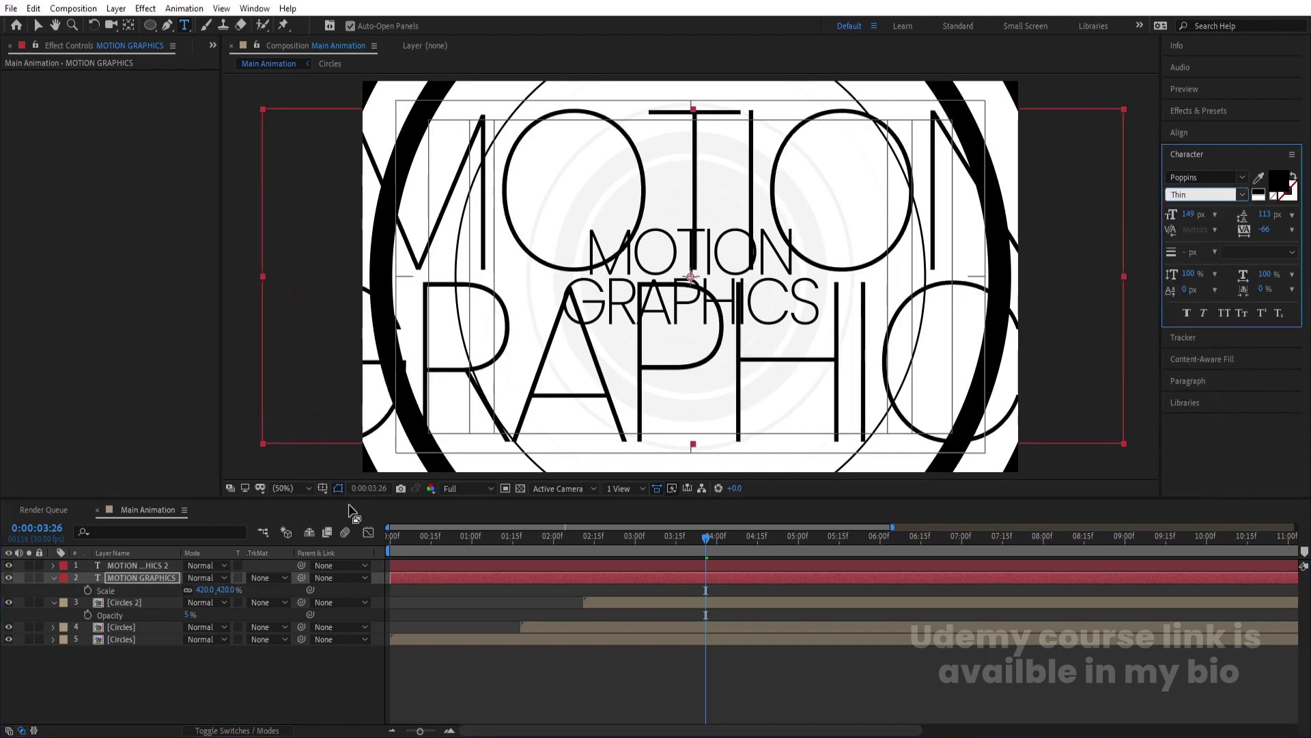
{"action": "left_click", "coordinate": [165, 580]}
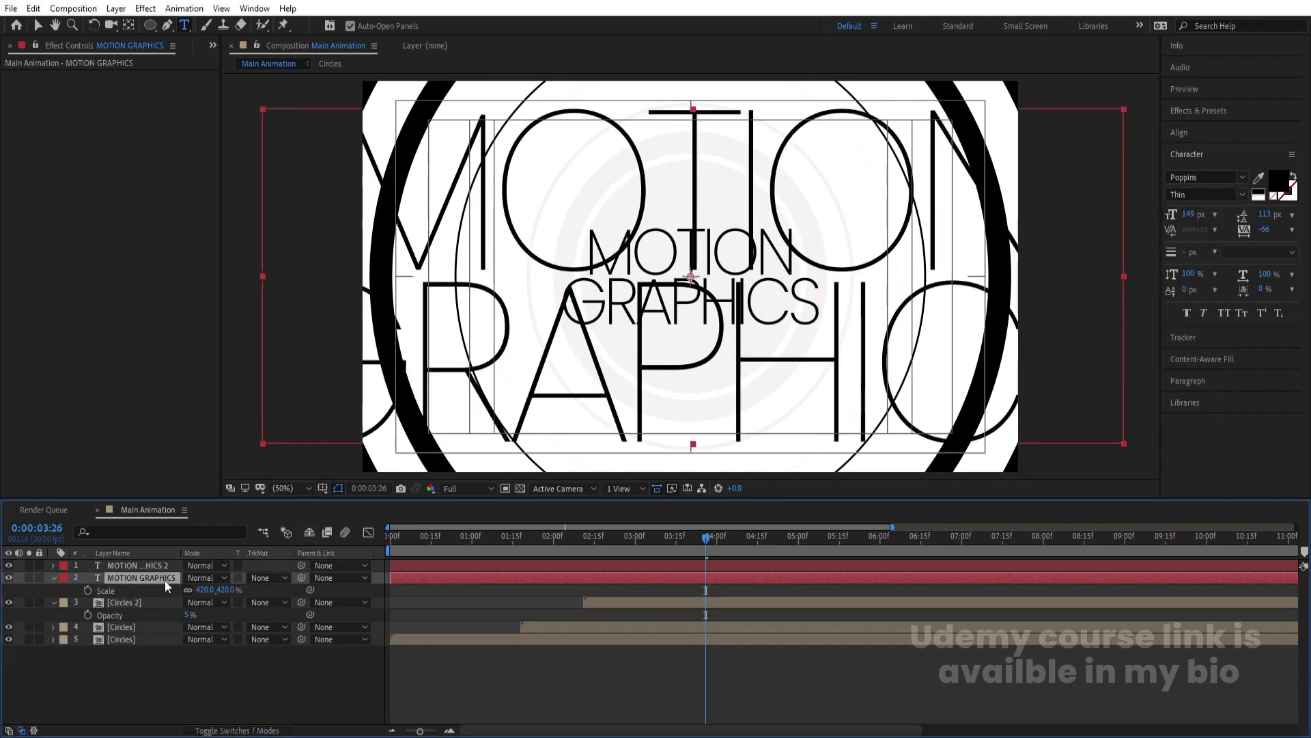
{"action": "left_click", "coordinate": [1273, 197]}
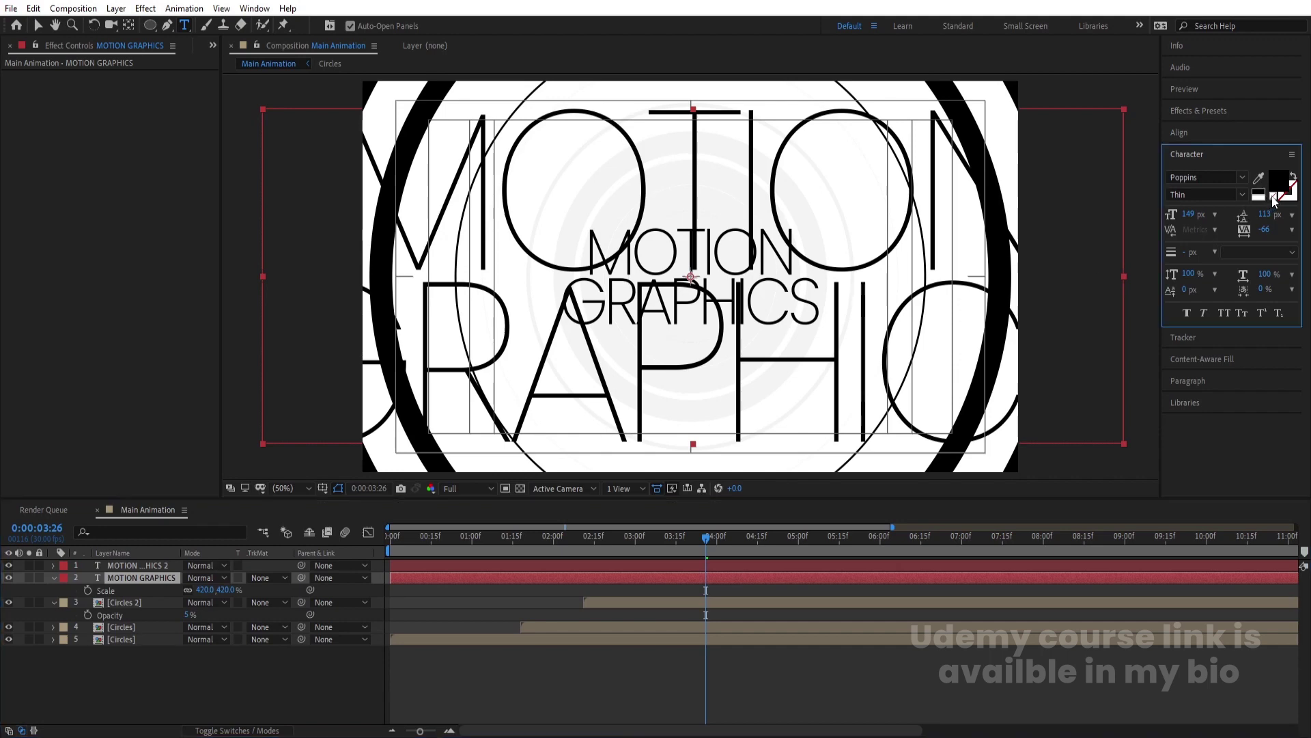
{"action": "left_click", "coordinate": [1188, 253]}
{"action": "type", "text": "0.1"}
{"action": "key", "text": "Return"}
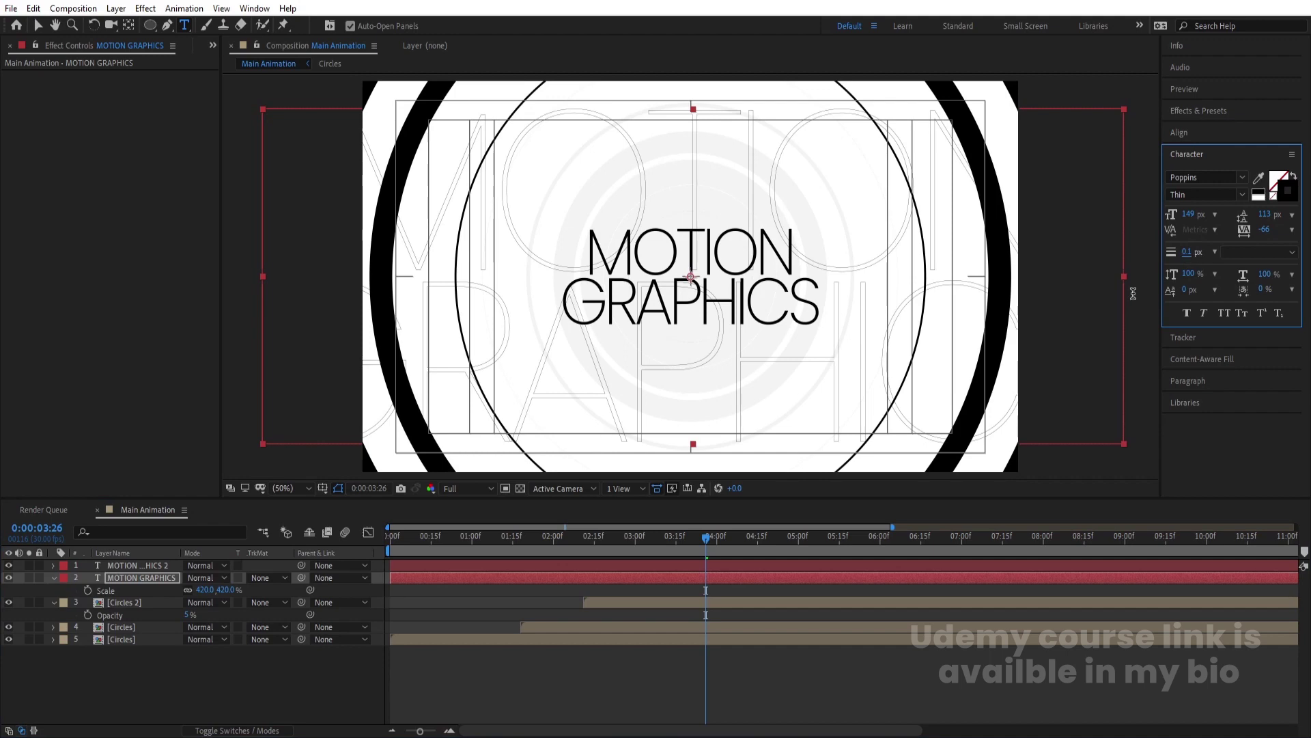
{"action": "left_click", "coordinate": [142, 699]}
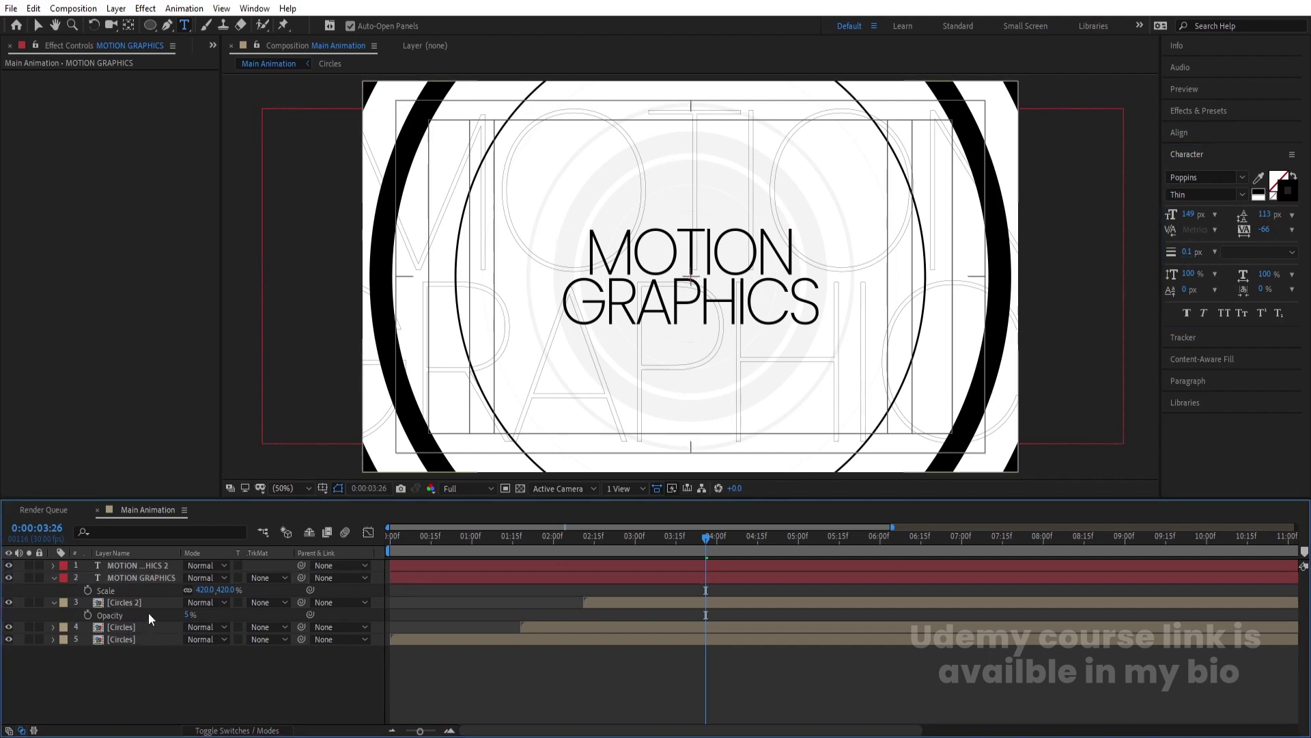
- Solo the enlarged text layer and draw an inverted rectangular mask roughly centred over the middle of its lettering
{"action": "left_click", "coordinate": [29, 578]}
{"action": "left_click", "coordinate": [129, 577]}
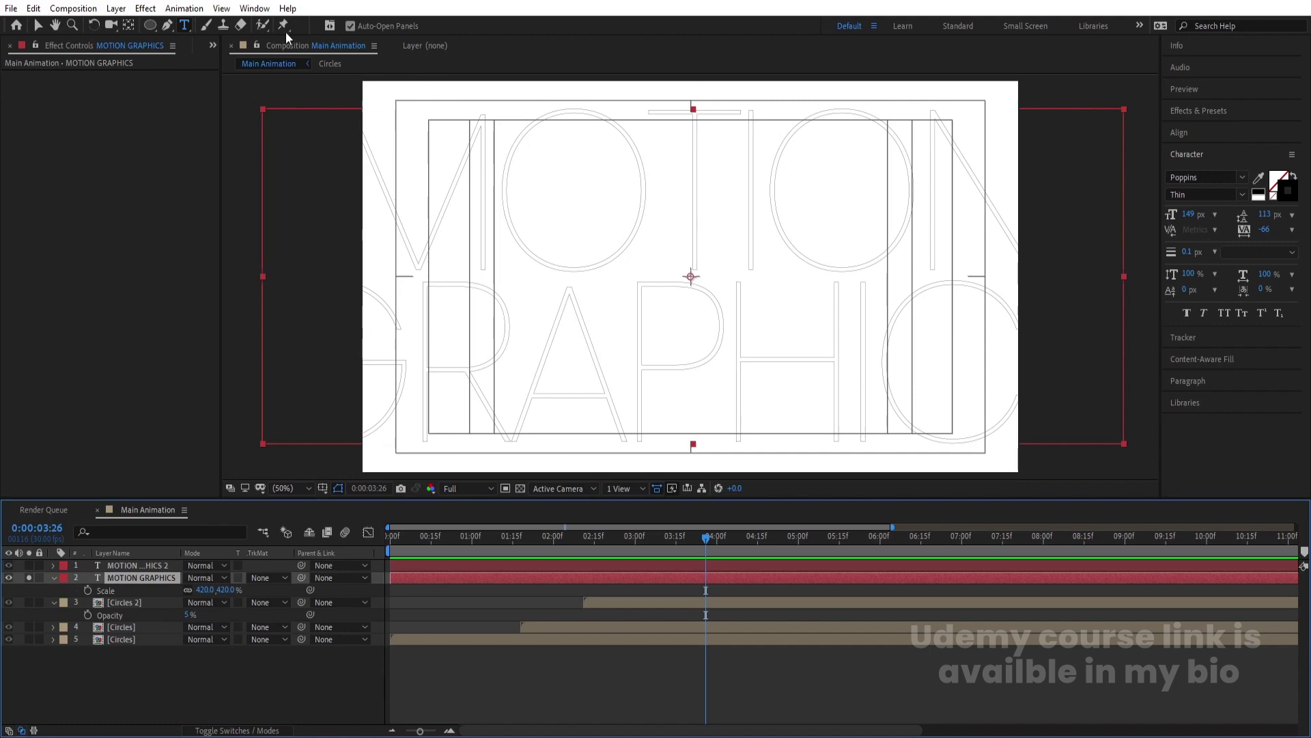
{"action": "left_click_drag", "start_coordinate": [150, 25], "coordinate": [197, 27]}
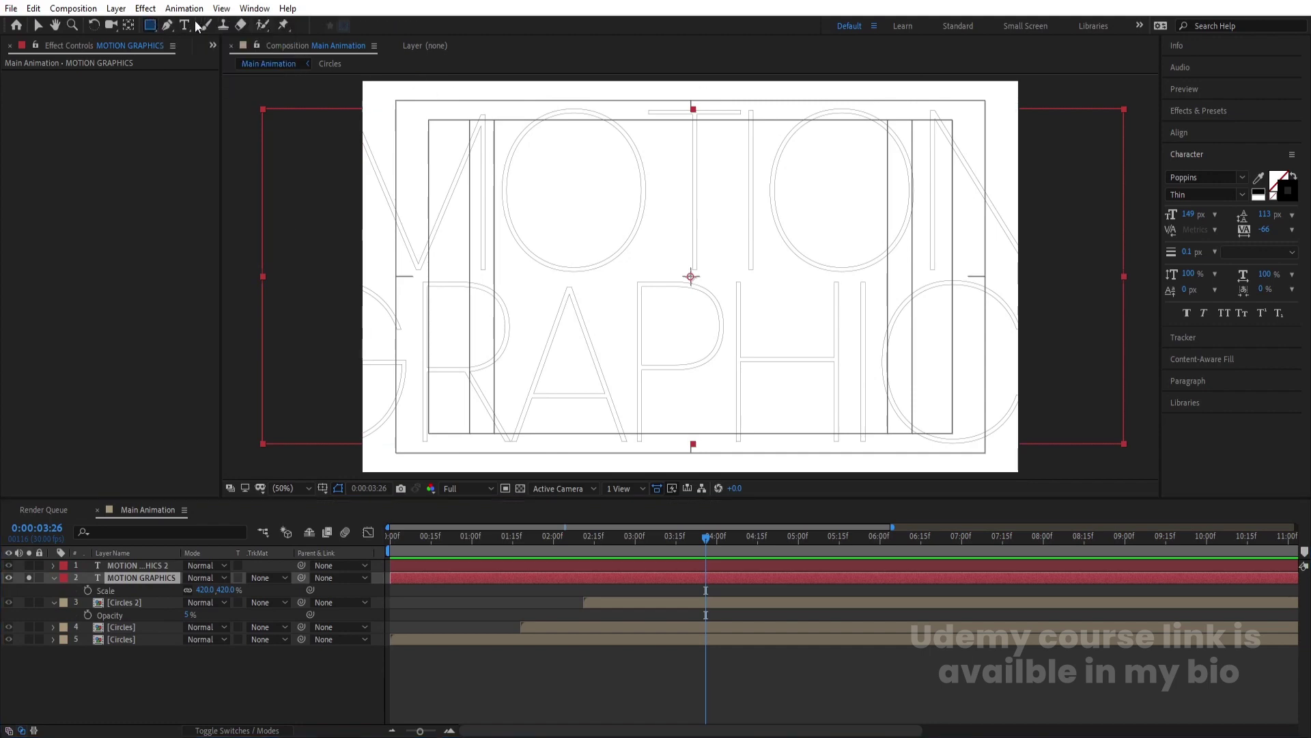
{"action": "left_click_drag", "start_coordinate": [480, 206], "coordinate": [908, 370]}
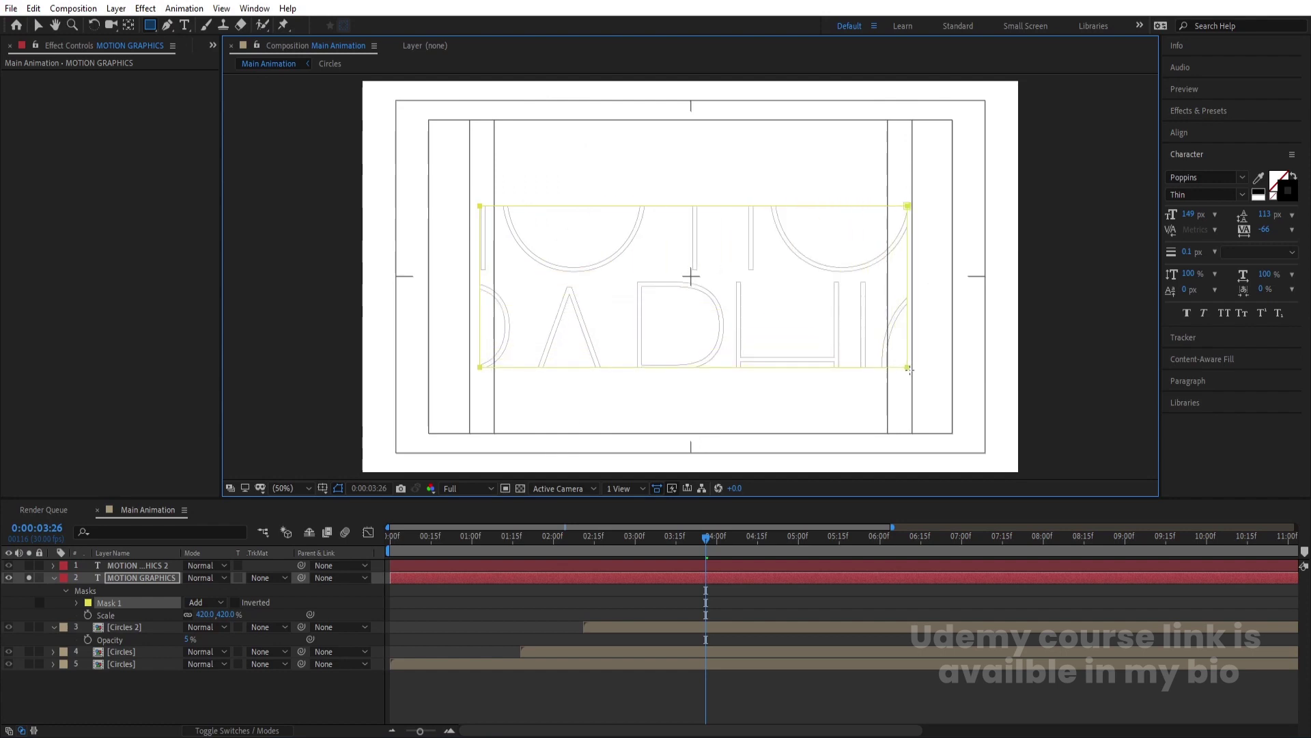
{"action": "key", "text": "v"}
{"action": "left_click", "coordinate": [833, 327]}
{"action": "left_click_drag", "start_coordinate": [834, 321], "coordinate": [832, 318]}
{"action": "left_click", "coordinate": [235, 602]}
- Feather the mask on the enlarged MOTION GRAPHICS layer for a soft fade, and turn off the layer's solo
{"action": "left_click", "coordinate": [76, 602]}
{"action": "left_click_drag", "start_coordinate": [203, 627], "coordinate": [261, 618]}
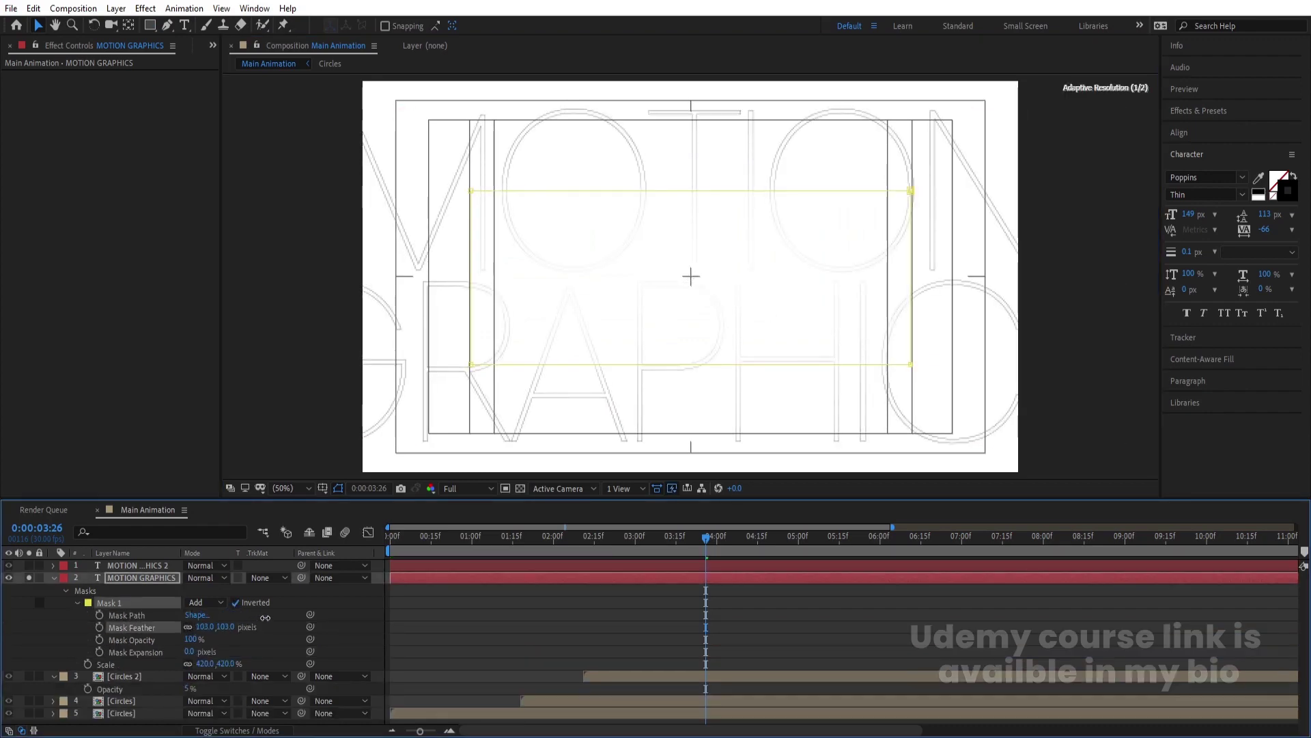
{"action": "left_click", "coordinate": [59, 577]}
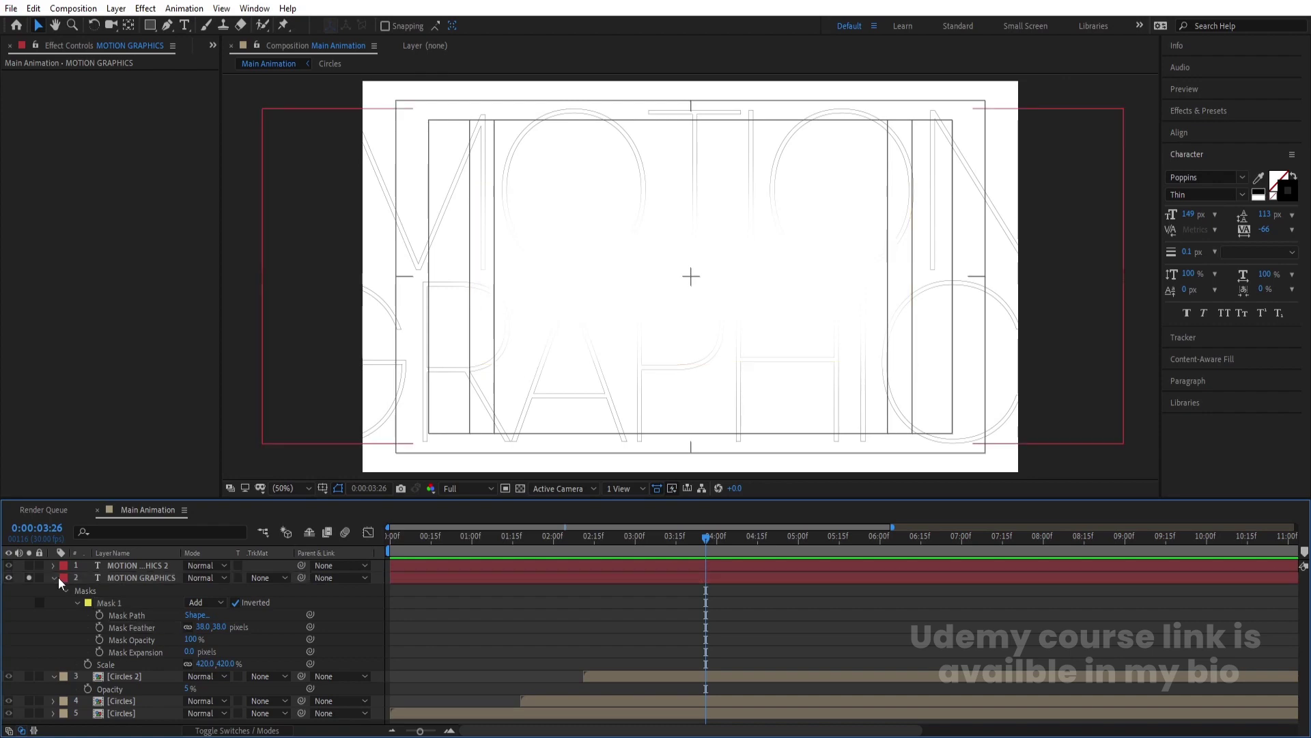
{"action": "left_click", "coordinate": [28, 578]}
{"action": "left_click", "coordinate": [53, 578]}
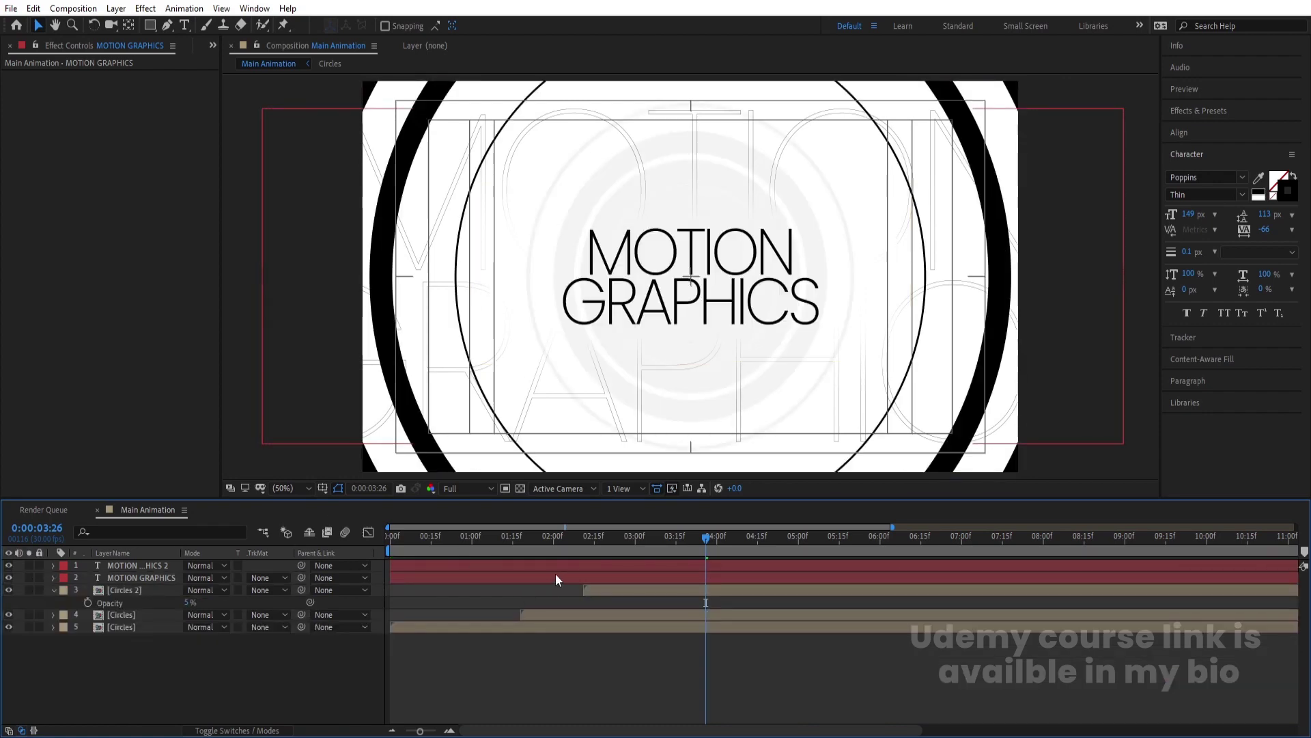
- Trim the start of both MOTION GRAPHICS text layers to 0:00:01:18 and preview the result
{"action": "left_click_drag", "start_coordinate": [583, 544], "coordinate": [520, 548]}
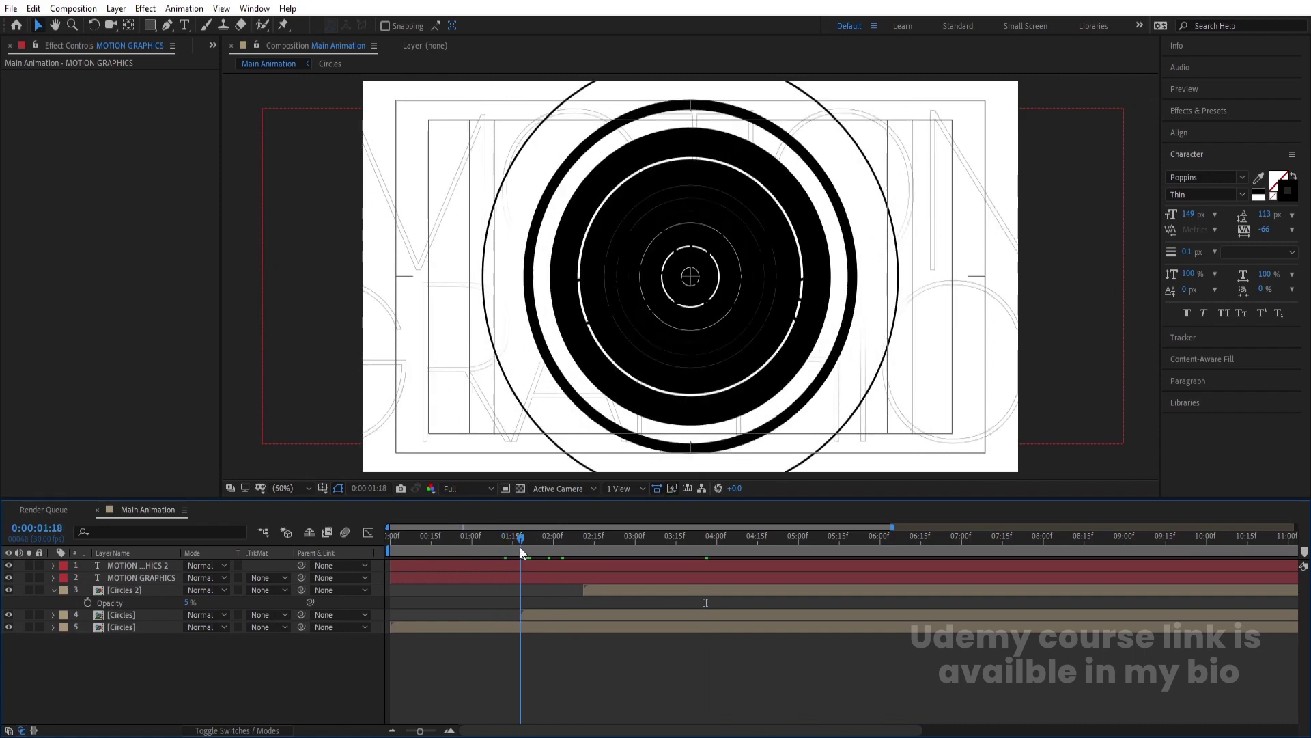
{"action": "left_click", "coordinate": [174, 566]}
{"action": "left_click", "coordinate": [121, 577]}
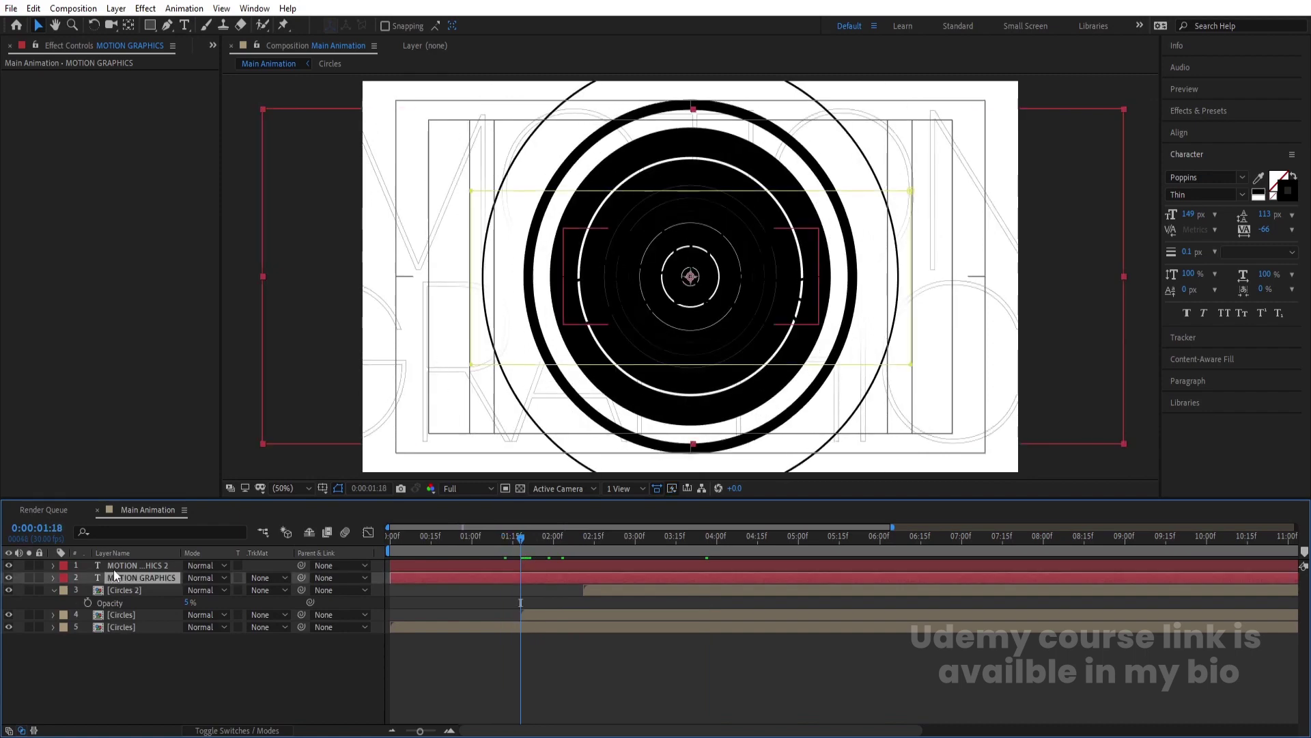
{"action": "left_click", "coordinate": [111, 566], "text": "shift"}
{"action": "key", "text": "alt+bracketleft"}
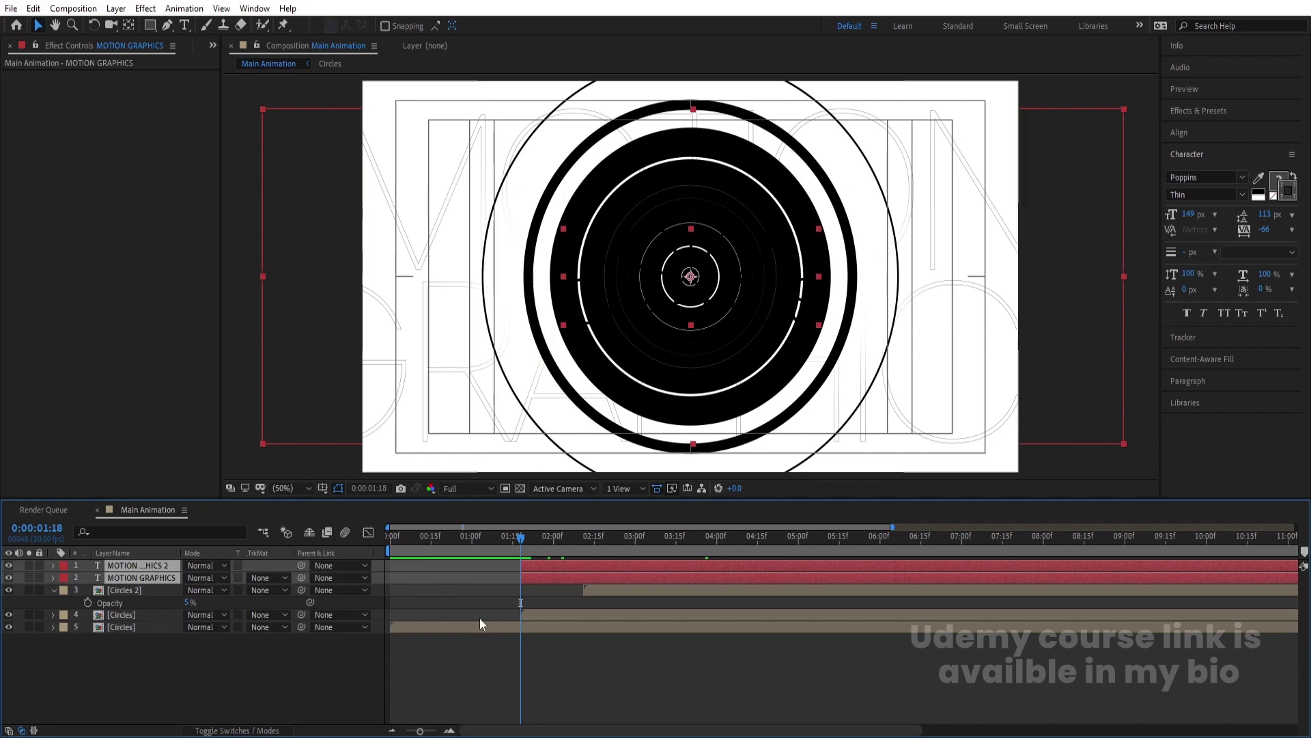
{"action": "left_click", "coordinate": [523, 676]}
{"action": "key", "text": "space"}
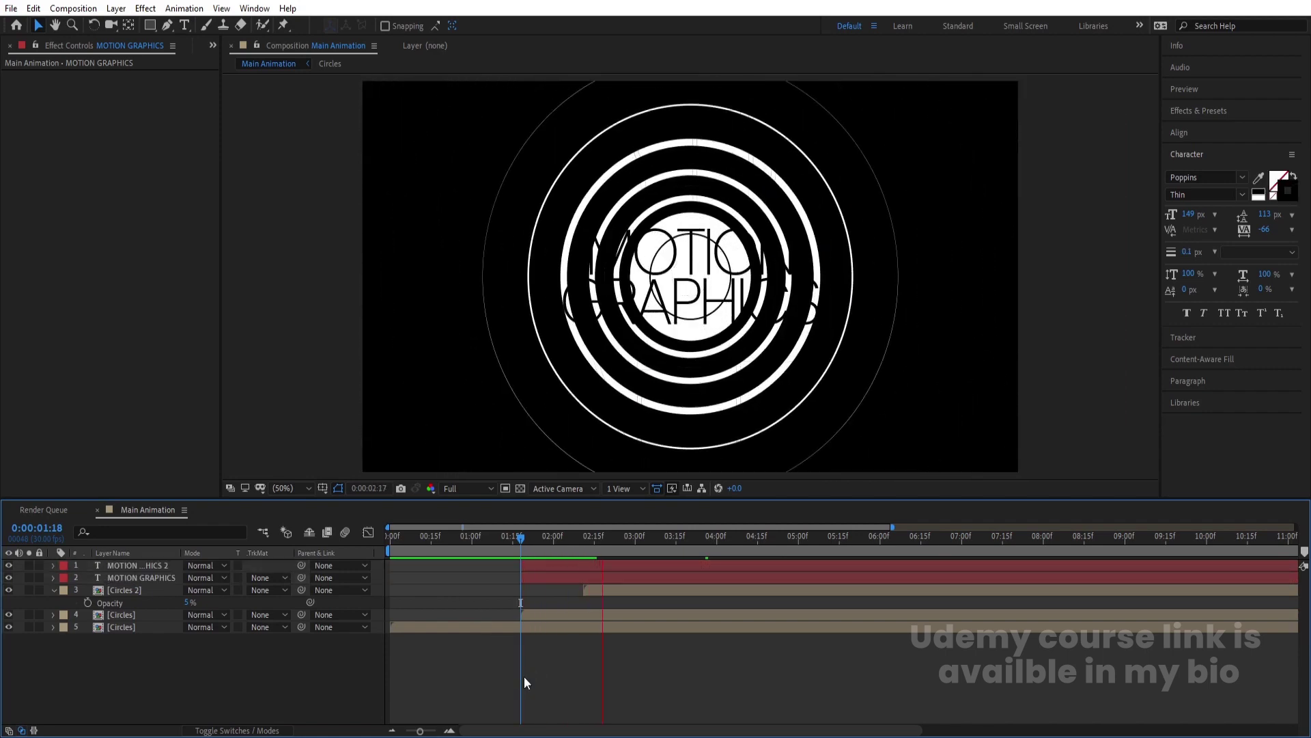
{"action": "left_click_drag", "start_coordinate": [531, 539], "coordinate": [483, 539]}
{"action": "key", "text": "space"}
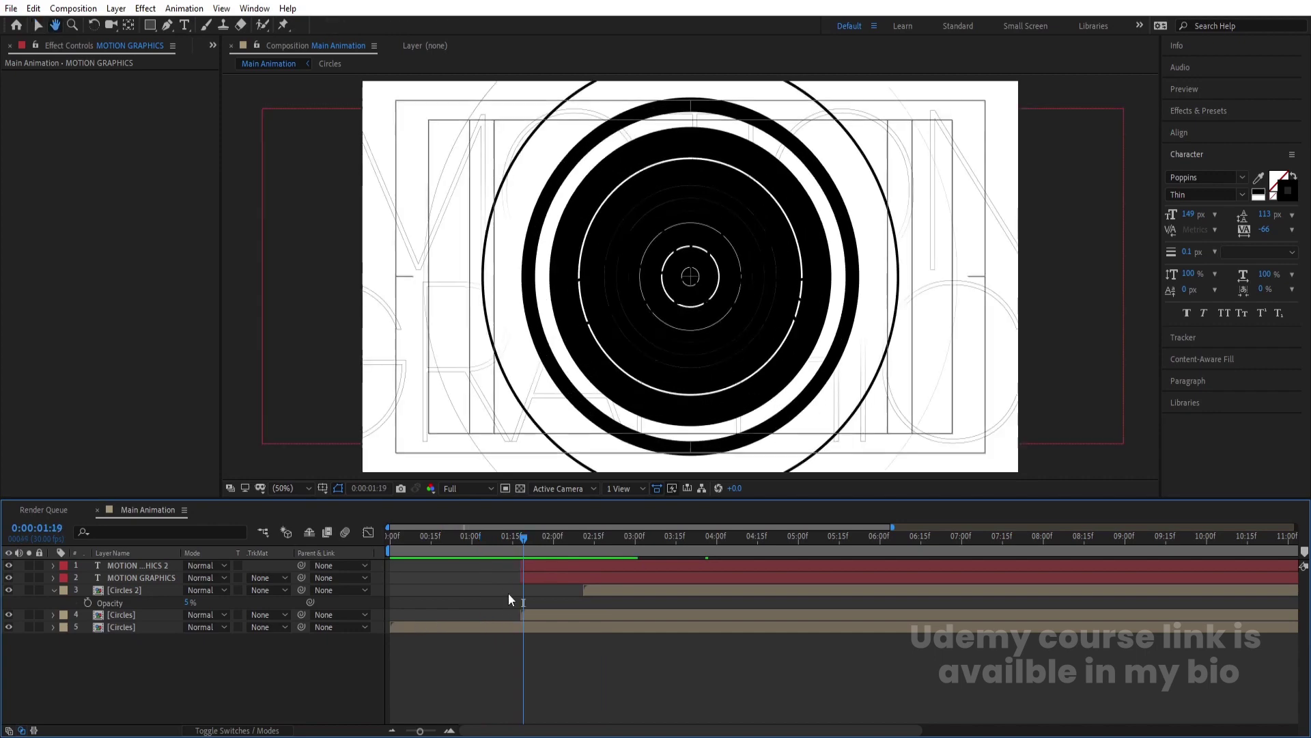
- Pre-compose the two MOTION GRAPHICS layers into a new composition named Text Animation
{"action": "left_click", "coordinate": [522, 547]}
{"action": "left_click", "coordinate": [528, 580]}
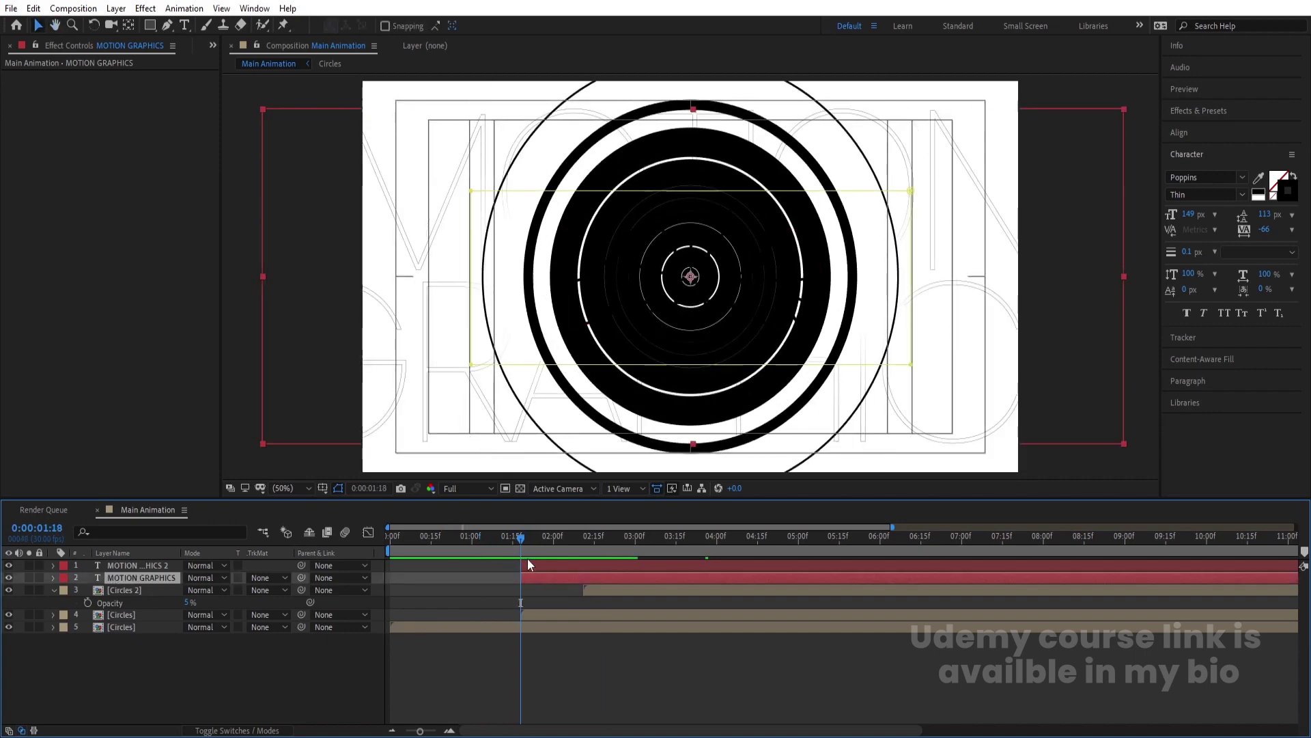
{"action": "left_click", "coordinate": [539, 566], "text": "shift"}
{"action": "key", "text": "ctrl+shift+c"}
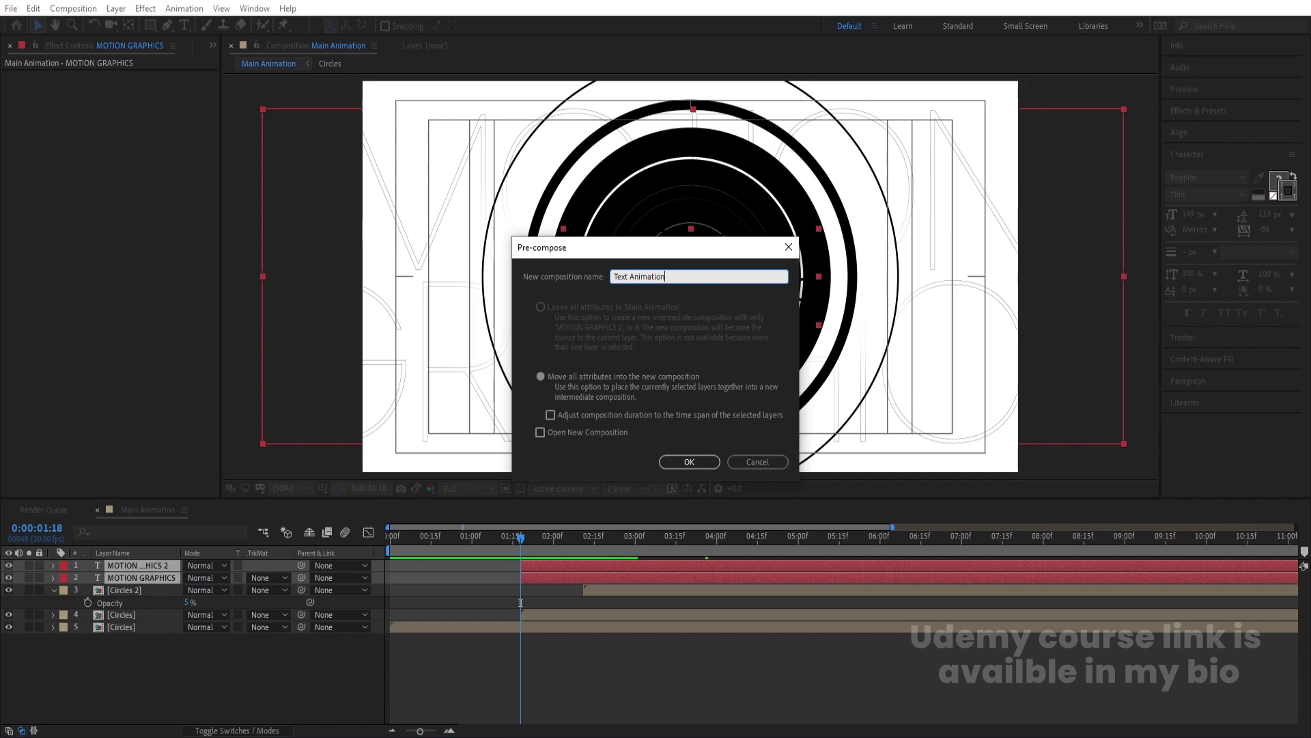
{"action": "key", "text": "Return"}
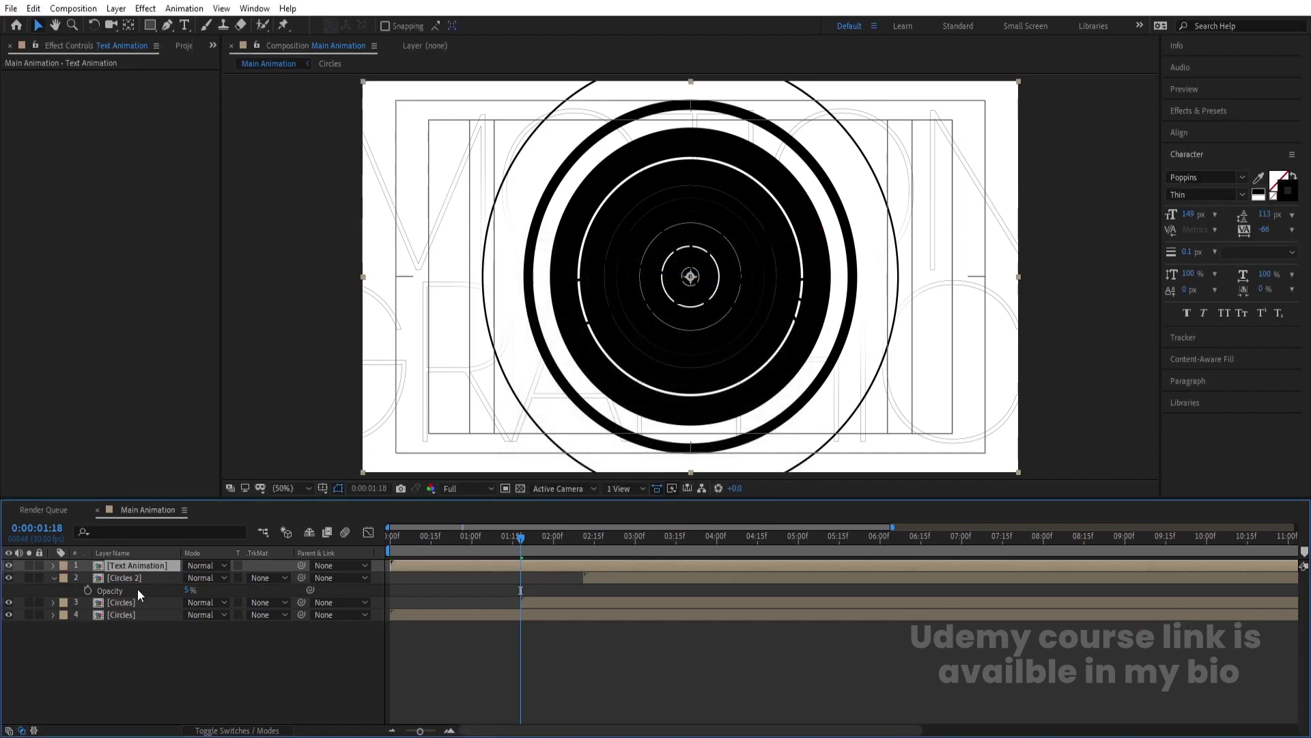
- Duplicate the Circles 2 layer, start the copy at 0:00:01:18 and set its opacity to 100%
{"action": "left_click", "coordinate": [116, 577]}
{"action": "key", "text": "ctrl+d"}
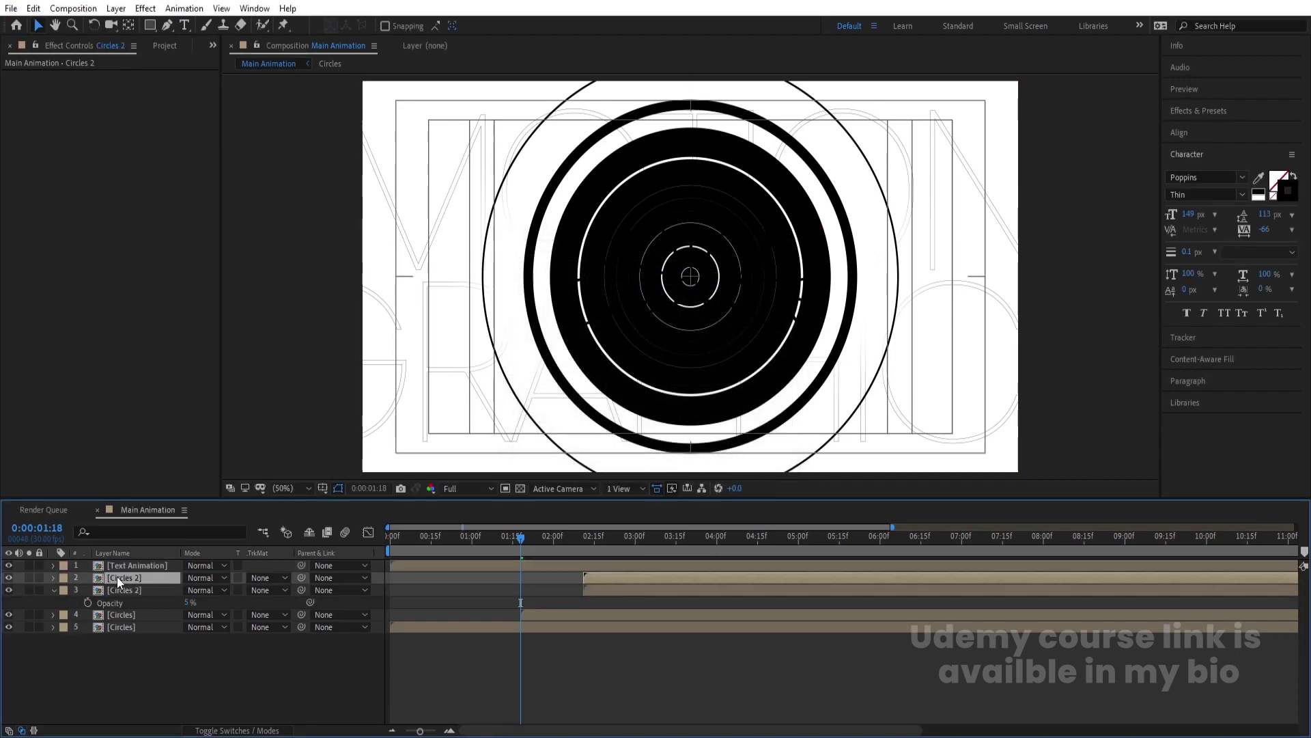
{"action": "key", "text": "bracketleft"}
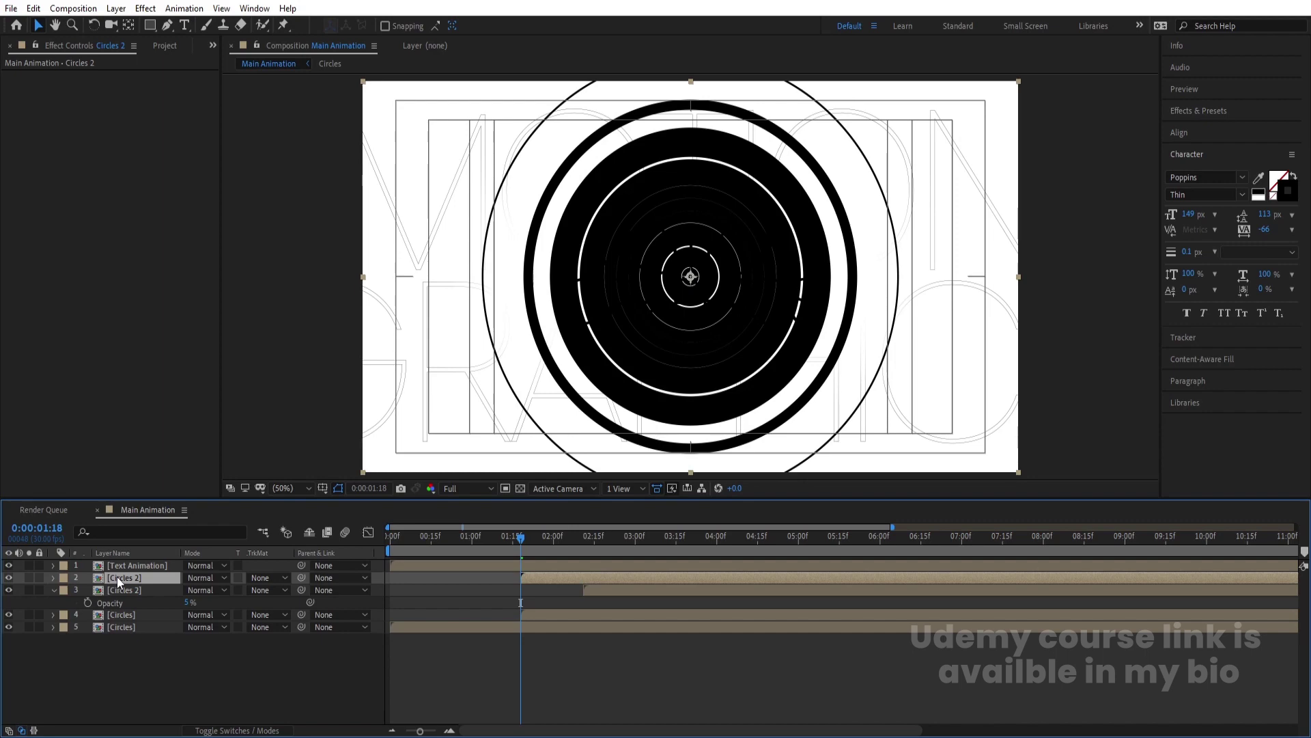
{"action": "key", "text": "t"}
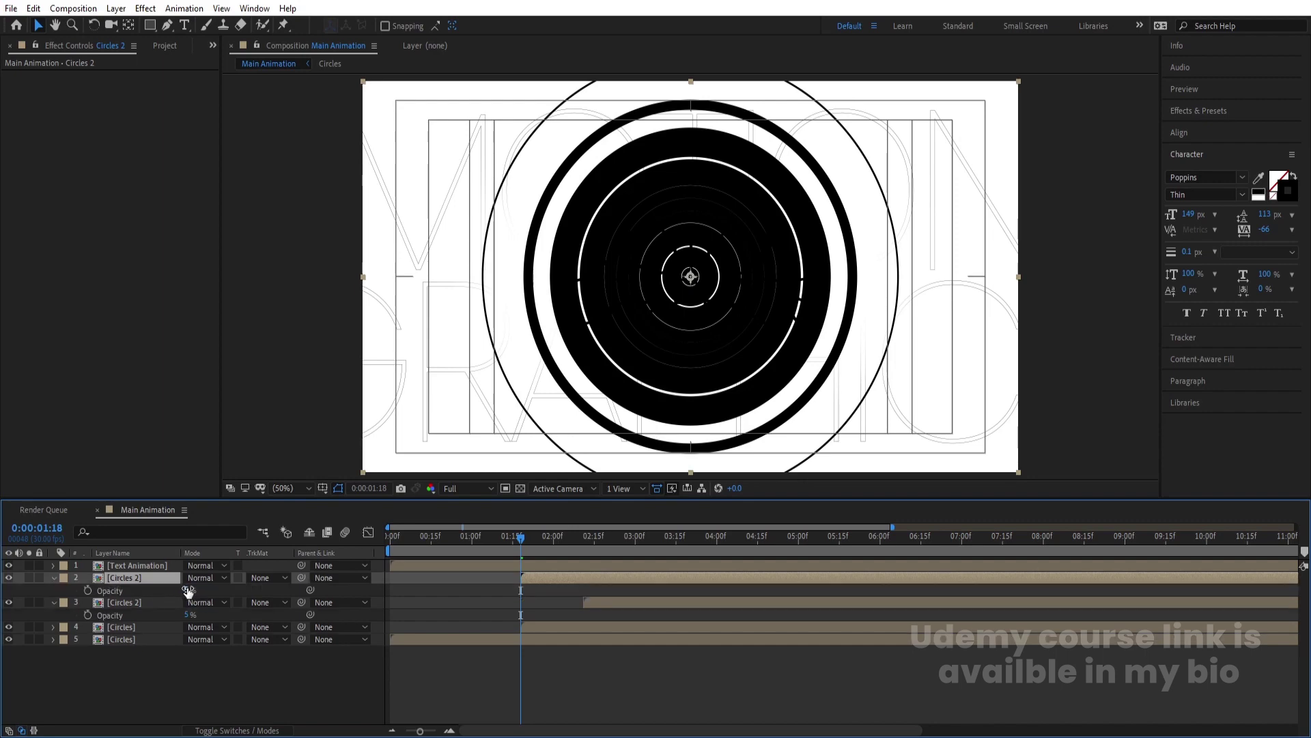
{"action": "left_click_drag", "start_coordinate": [191, 590], "coordinate": [294, 584]}
- Place the Circles 2 copy above Text Animation, use it as an alpha track matte for the text, and preview from the start
{"action": "left_click_drag", "start_coordinate": [133, 577], "coordinate": [138, 561]}
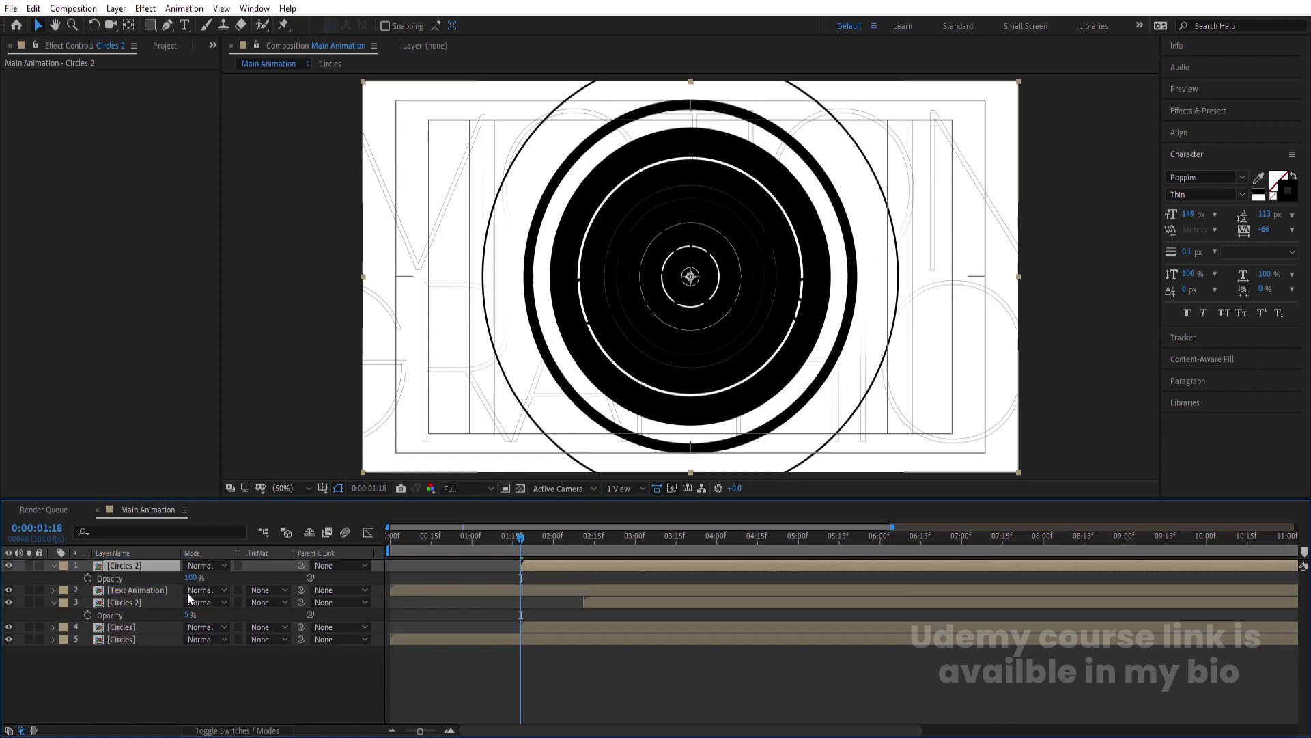
{"action": "left_click", "coordinate": [164, 591]}
{"action": "left_click", "coordinate": [269, 590]}
{"action": "left_click", "coordinate": [301, 627]}
{"action": "key", "text": "space"}
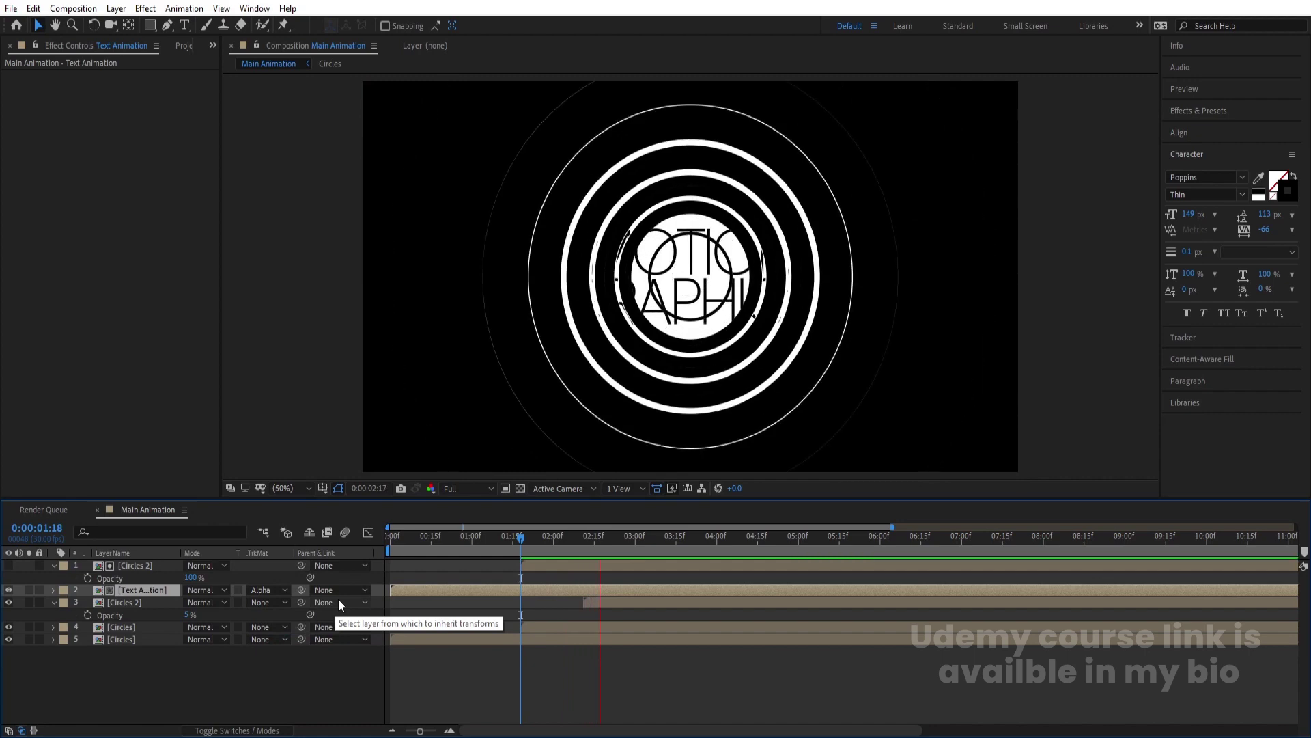
{"action": "key", "text": "space"}
{"action": "key", "text": "Home"}
{"action": "key", "text": "space"}
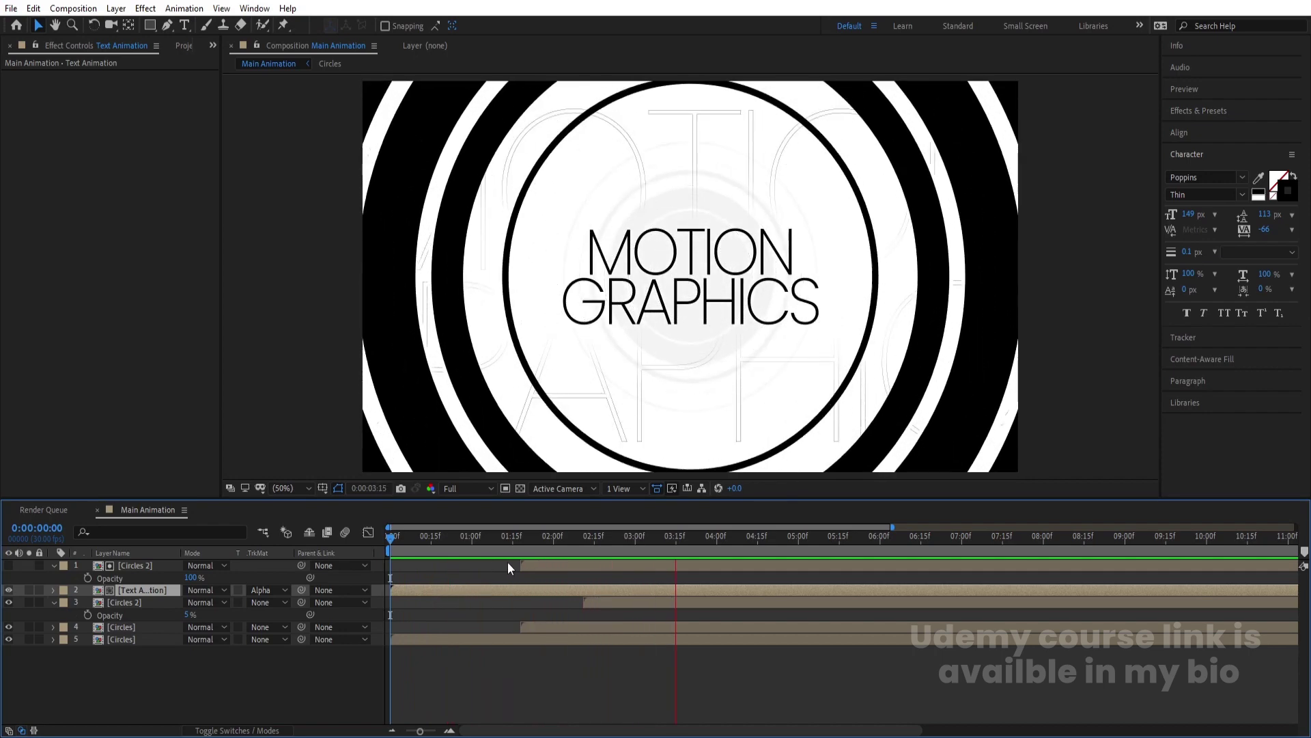
- Delay the Circles 2 matte layer to start at about 0:00:02:26 and play back the text reveal
{"action": "left_click", "coordinate": [530, 565]}
{"action": "left_click_drag", "start_coordinate": [530, 564], "coordinate": [360, 542]}
{"action": "key", "text": "space"}
{"action": "key", "text": "space"}
{"action": "key", "text": "space"}
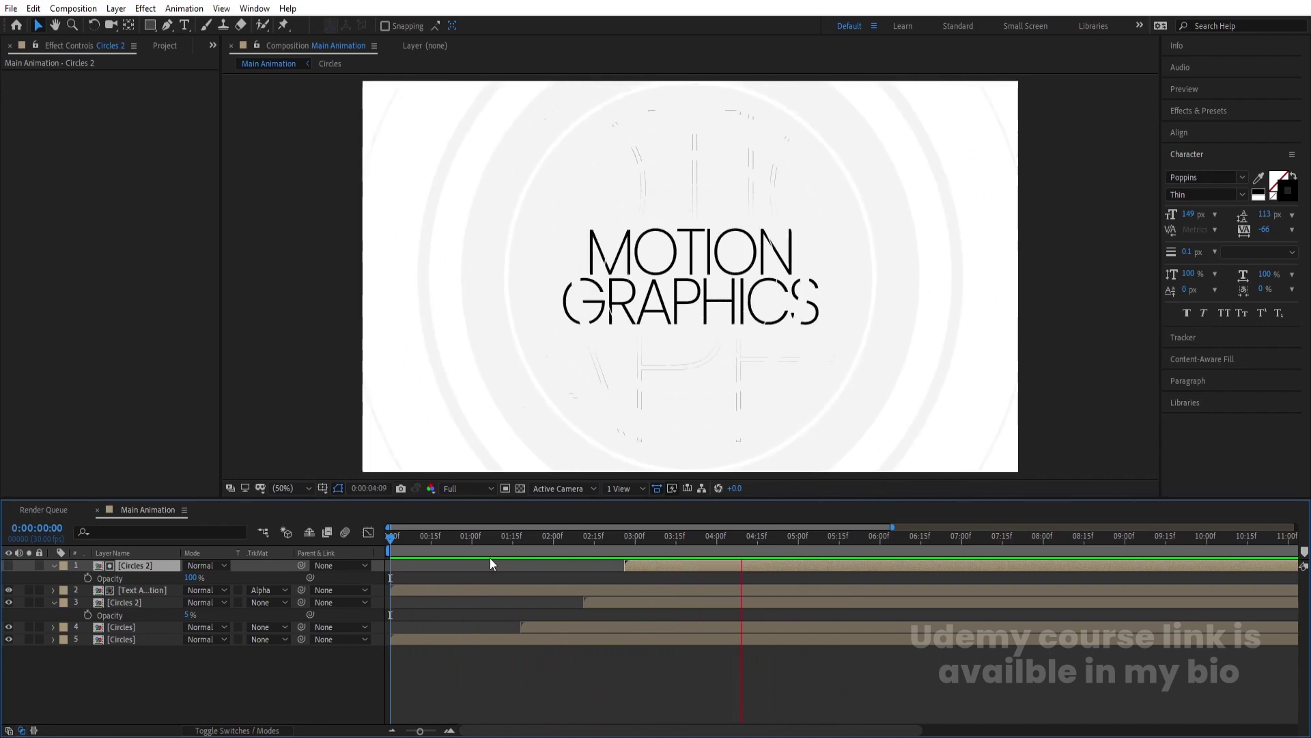
{"action": "key", "text": "space"}
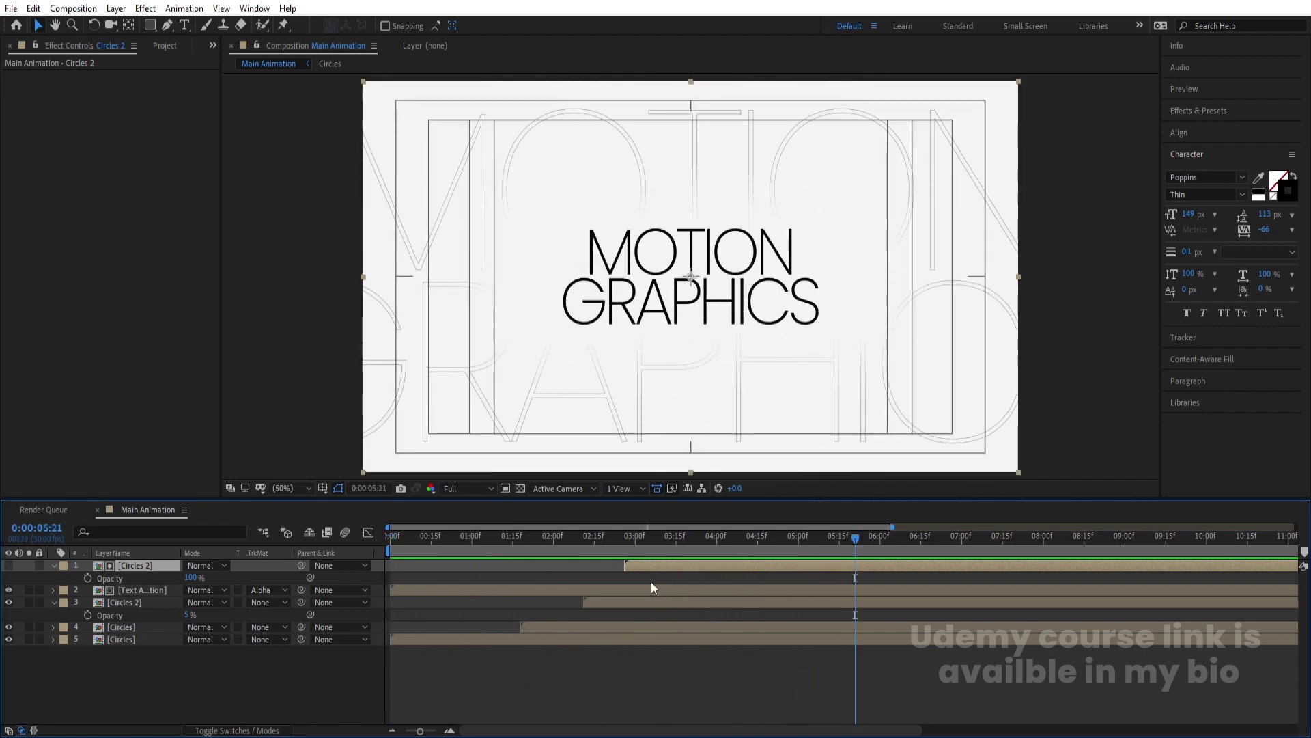
- In the Text Animation composition, add a 115% scale keyframe to the small MOTION GRAPHICS title at 0:00:02:15
{"action": "left_click", "coordinate": [614, 589]}
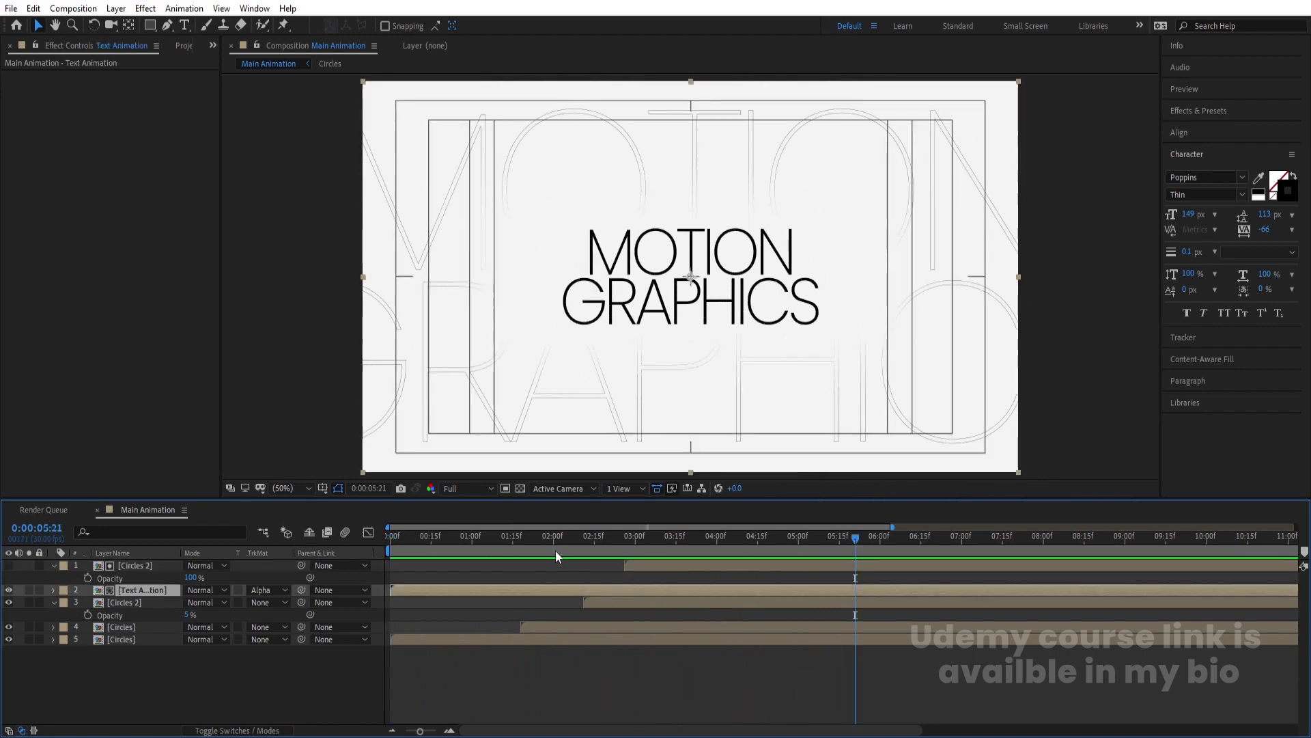
{"action": "double_click", "coordinate": [550, 589]}
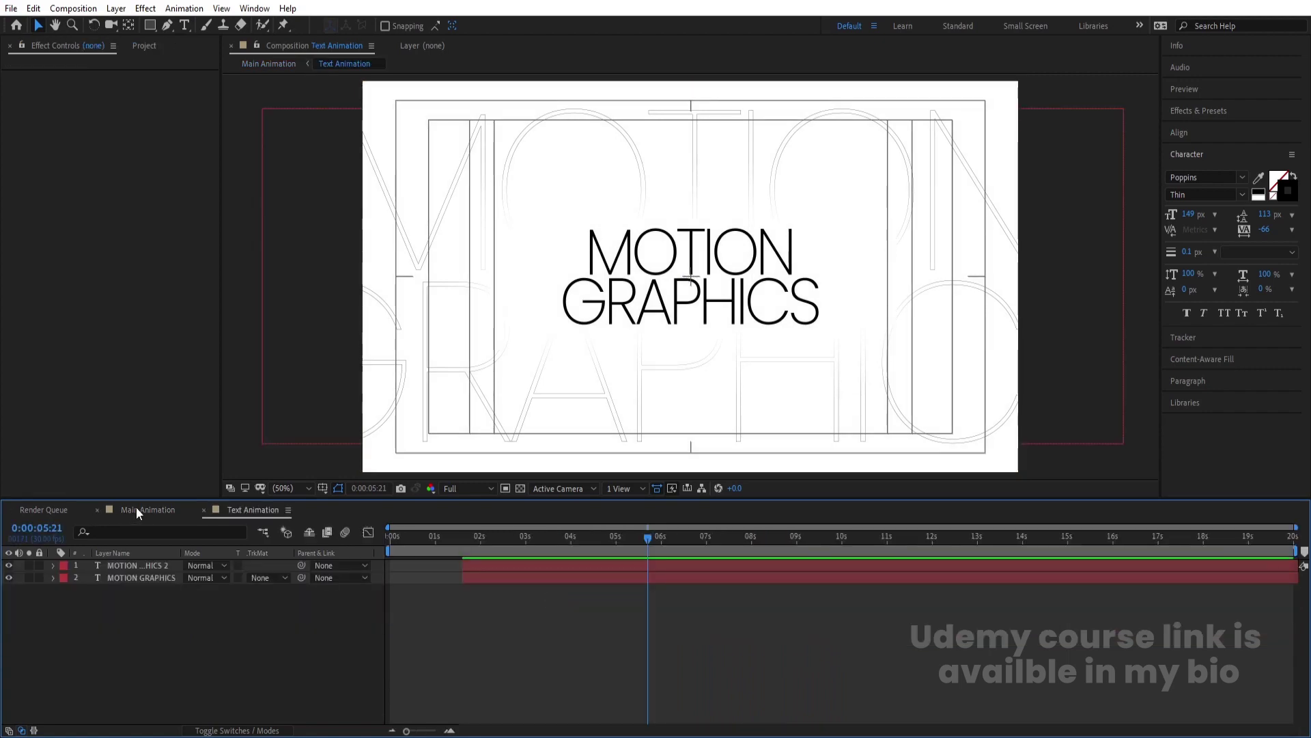
{"action": "left_click", "coordinate": [137, 512]}
{"action": "mouse_move", "coordinate": [592, 543]}
{"action": "left_mouse_down"}
{"action": "mouse_move", "coordinate": [616, 547]}
{"action": "mouse_move", "coordinate": [595, 542]}
{"action": "left_mouse_up"}
{"action": "double_click", "coordinate": [604, 588]}
{"action": "left_click", "coordinate": [508, 567]}
{"action": "key", "text": "s"}
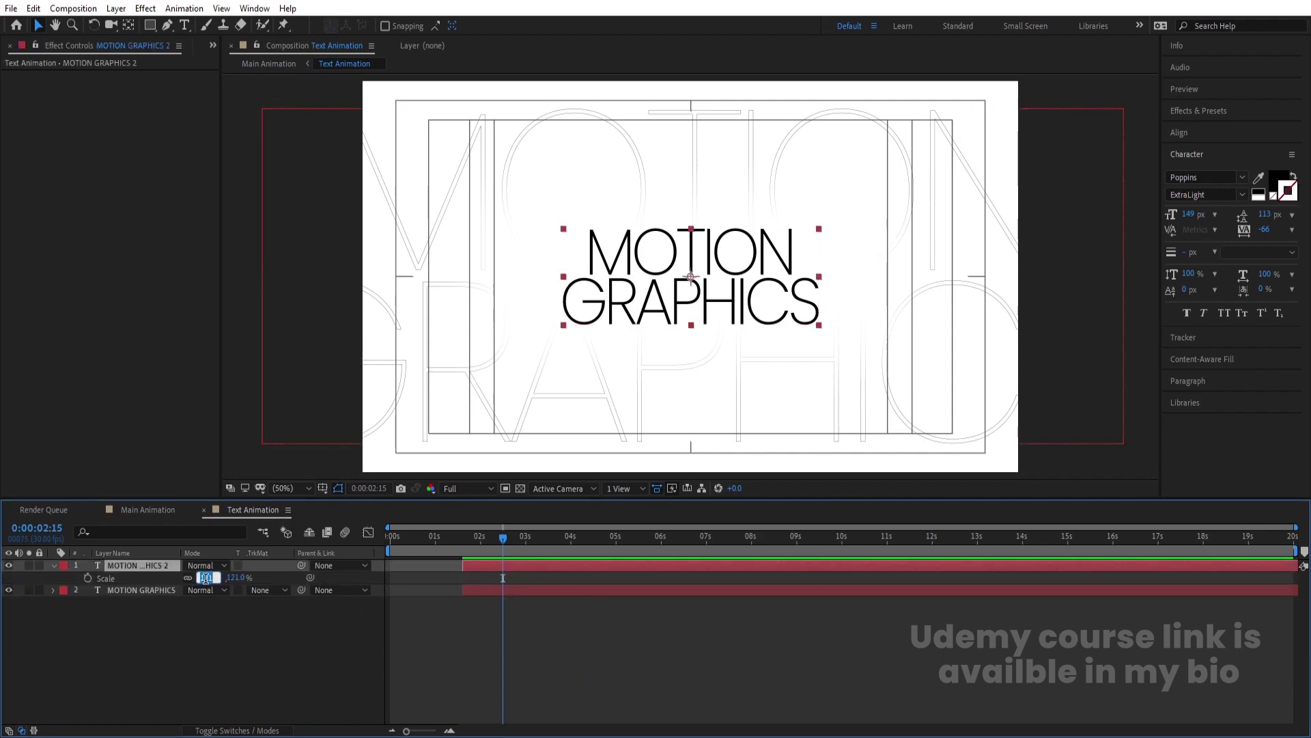
{"action": "key", "text": "Return"}
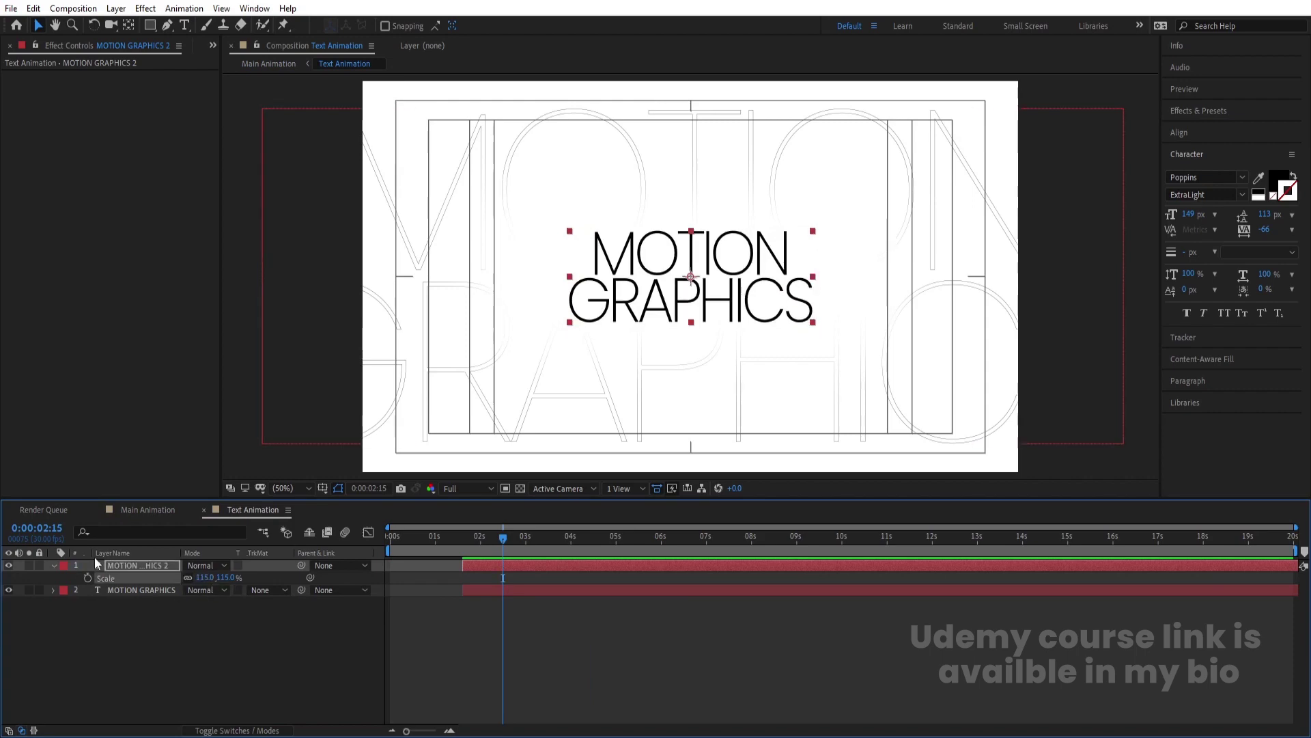
- Add a 135% scale keyframe to the small title at 0:00:07:00 and preview the growth from the first keyframe
{"action": "left_click", "coordinate": [707, 541]}
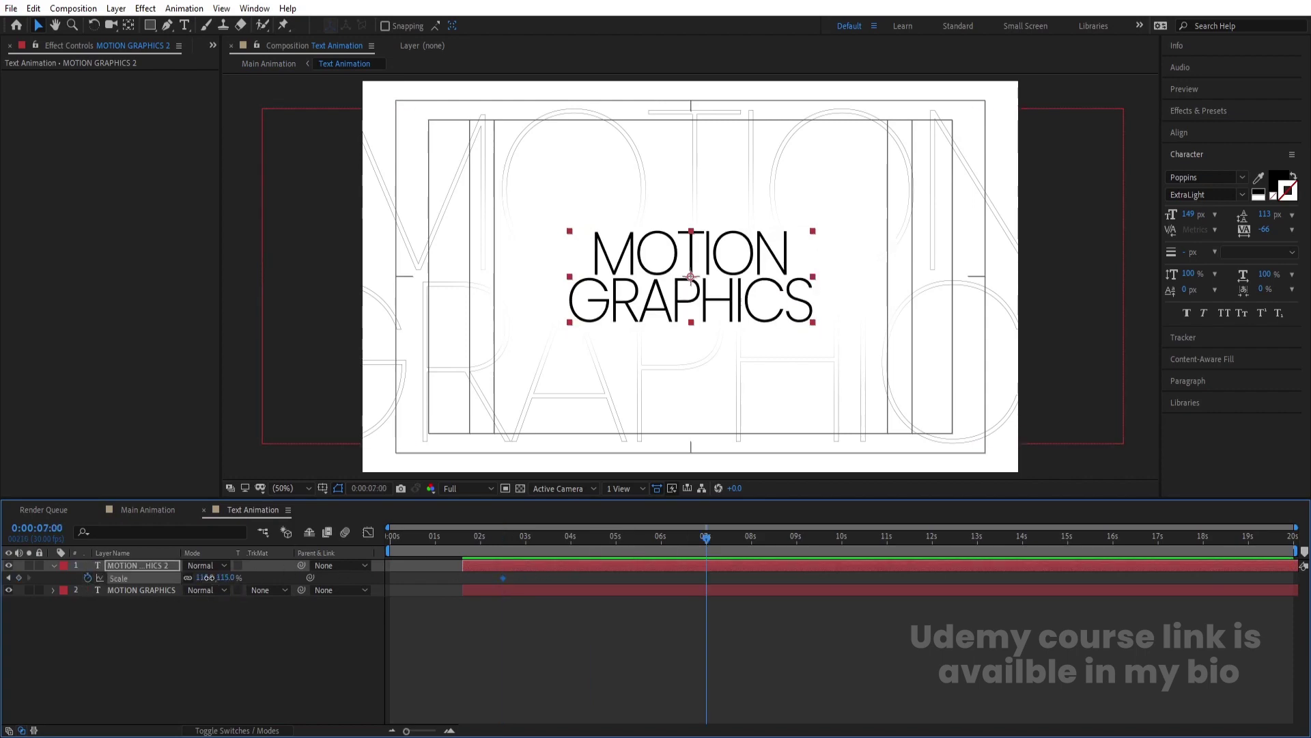
{"action": "key", "text": "Return"}
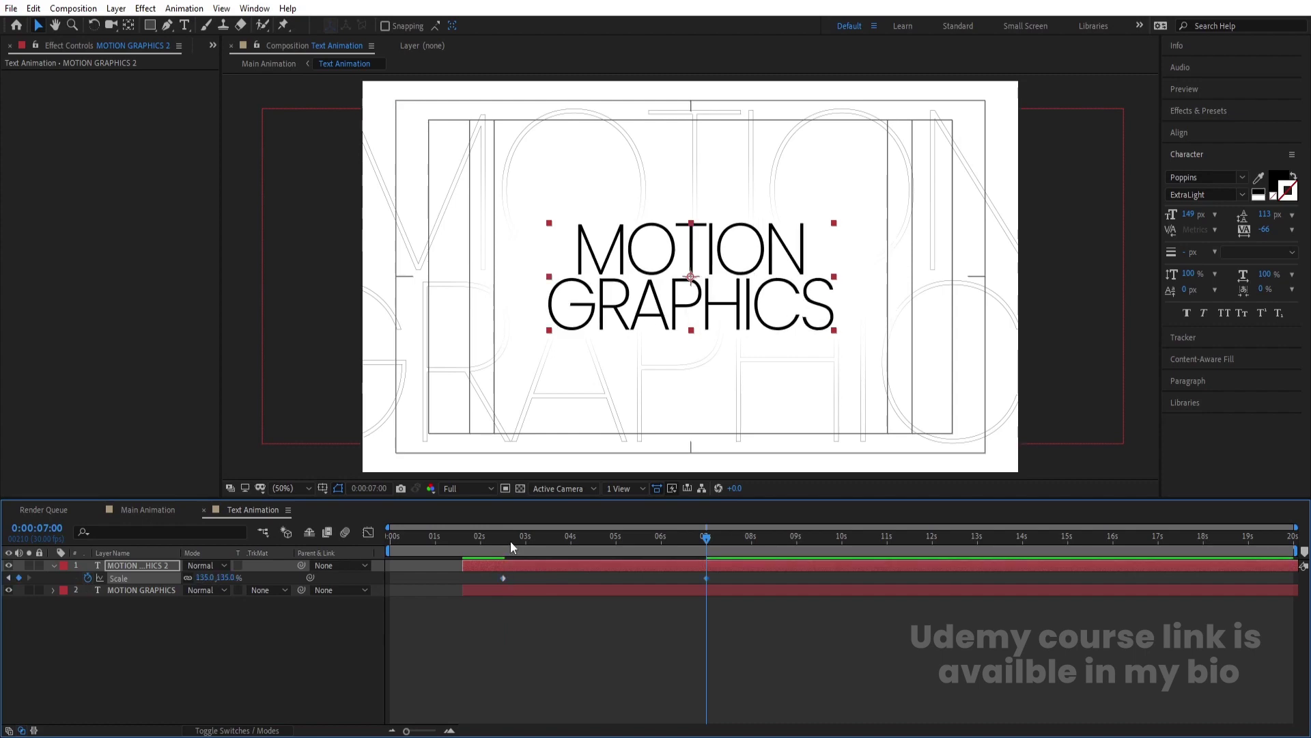
{"action": "key", "text": "j"}
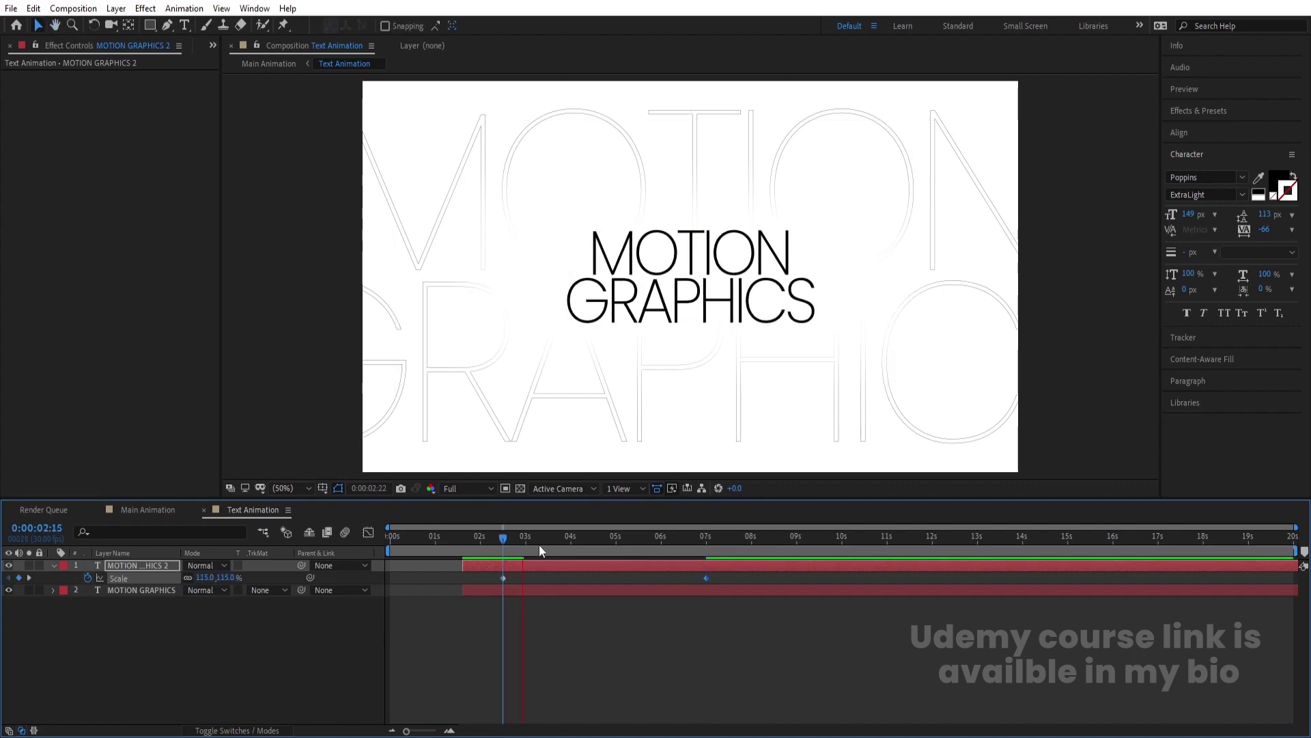
{"action": "key", "text": "space"}
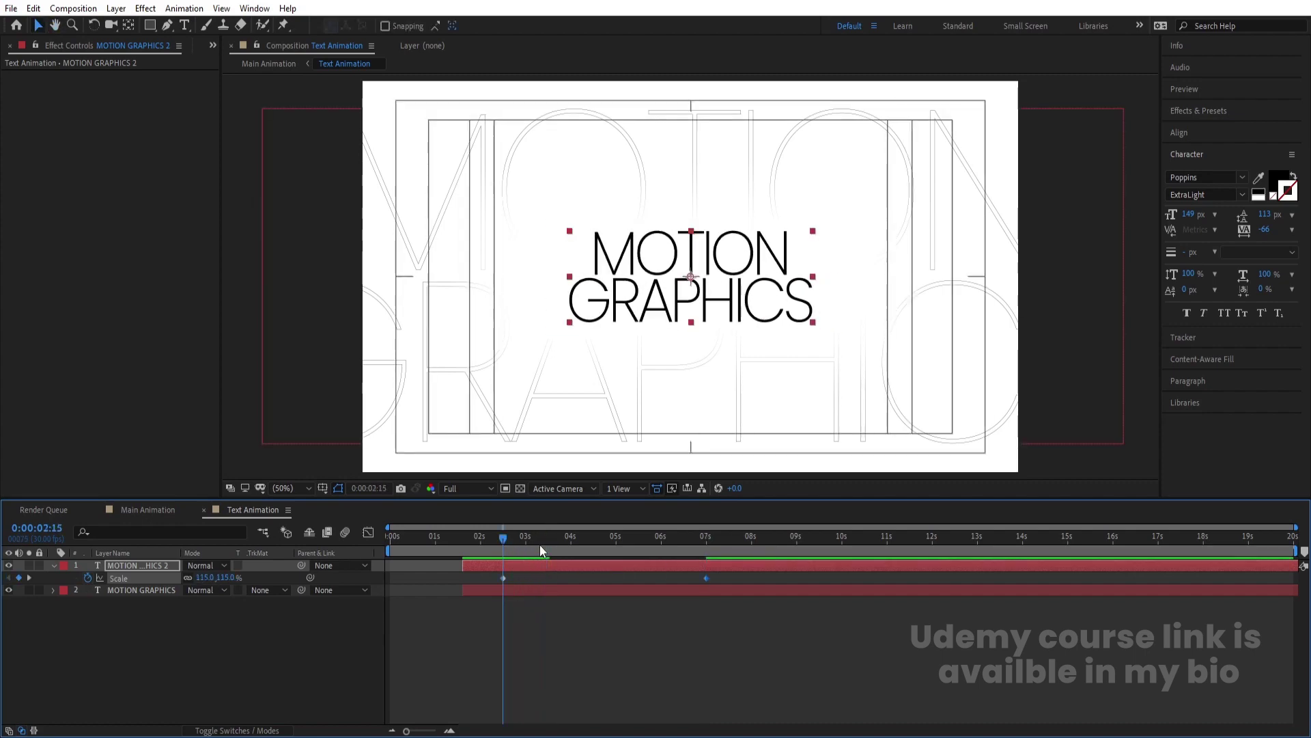
- Shift the large outline MOTION GRAPHICS text to X position 1071 and keyframe its position at 0:00:02:15
{"action": "left_click", "coordinate": [137, 588]}
{"action": "key", "text": "p"}
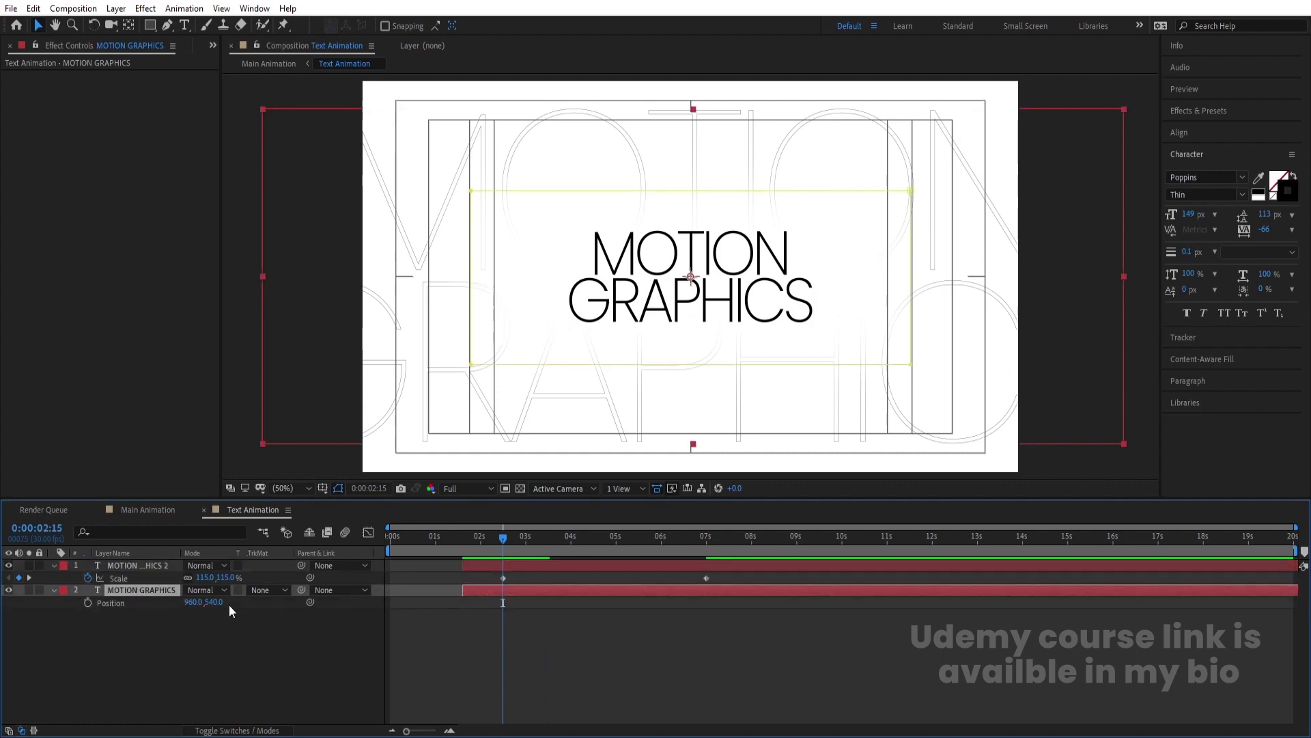
{"action": "left_click_drag", "start_coordinate": [195, 602], "coordinate": [137, 614]}
{"action": "key", "text": "Num_Lock"}
{"action": "left_click", "coordinate": [87, 602]}
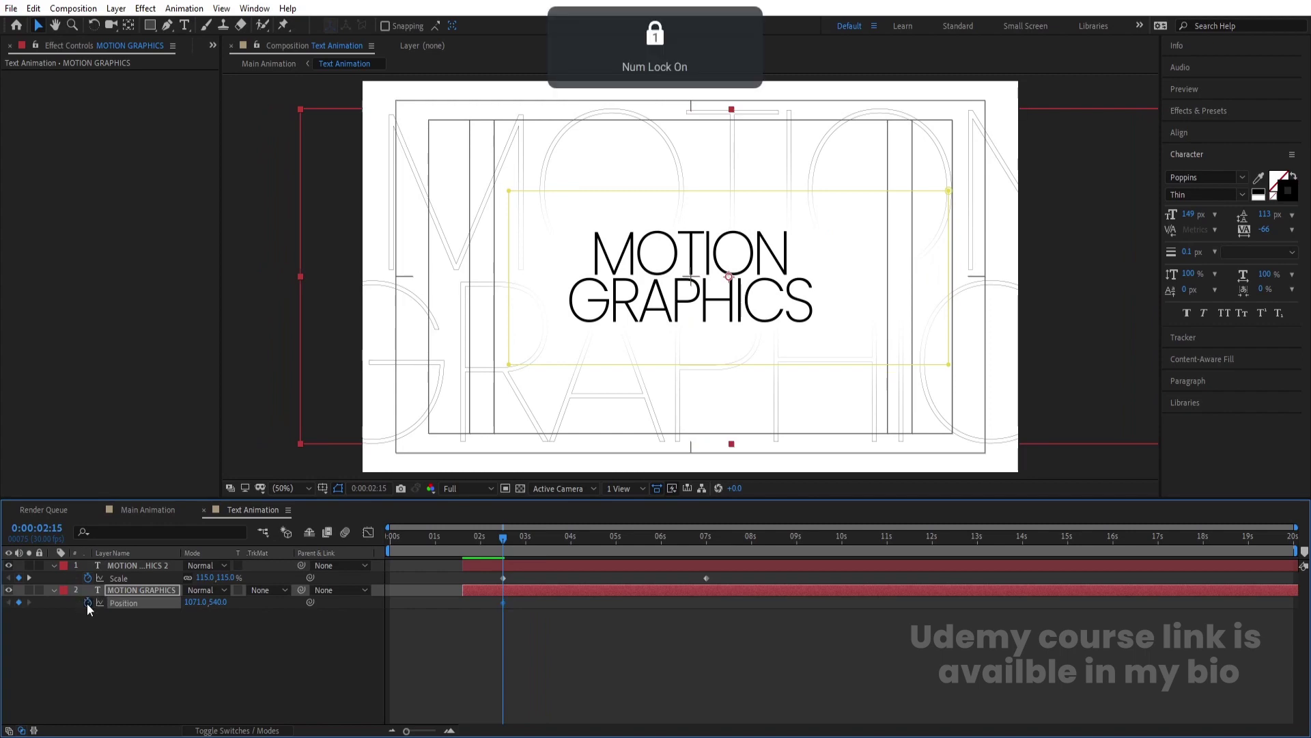
- Add a position keyframe at X 841 to the large outline text at 0:00:07:00 and preview its sideways drift
{"action": "key", "text": "k"}
{"action": "left_click_drag", "start_coordinate": [198, 601], "coordinate": [63, 603]}
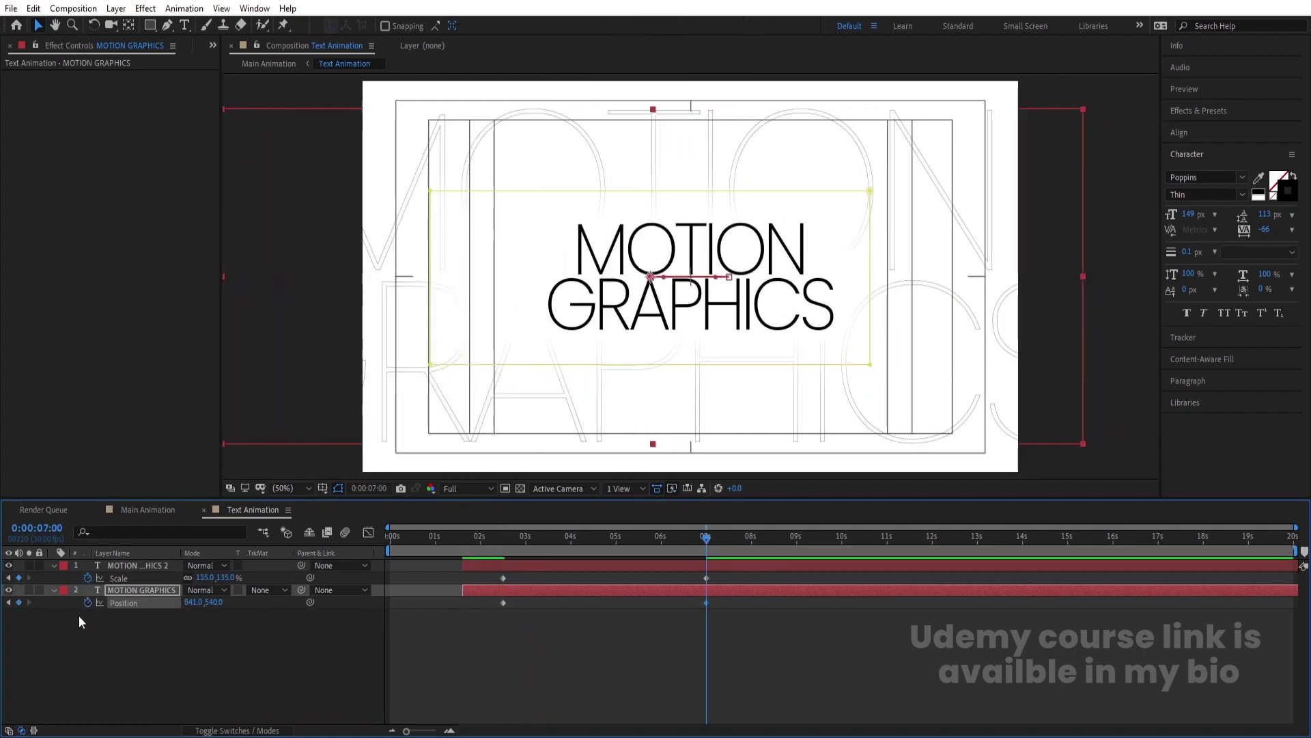
{"action": "key", "text": "space"}
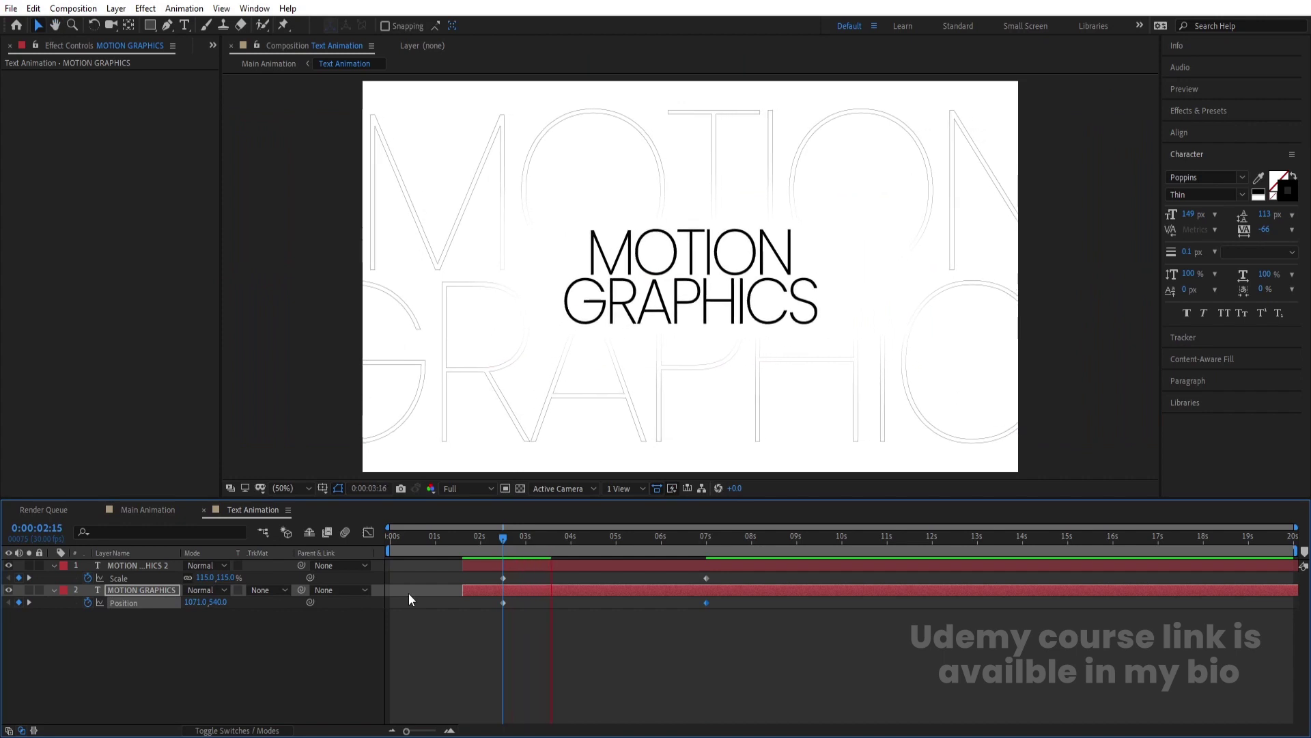
{"action": "key", "text": "space"}
{"action": "key", "text": "space"}
{"action": "key", "text": "space"}
- In the Main Animation composition, add a full-frame white solid at the start and place it beneath all other layers
{"action": "left_click", "coordinate": [170, 507]}
{"action": "key", "text": "Home"}
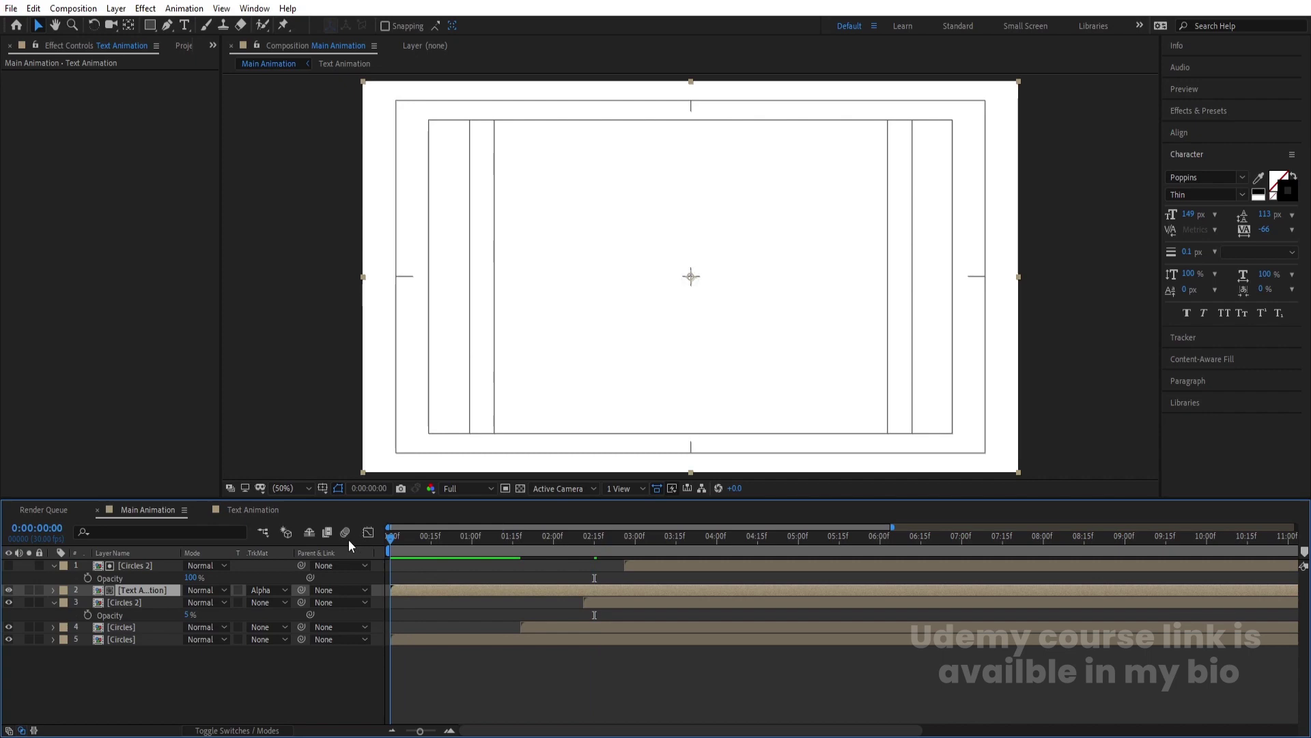
{"action": "key", "text": "ctrl+y"}
{"action": "key", "text": "Return"}
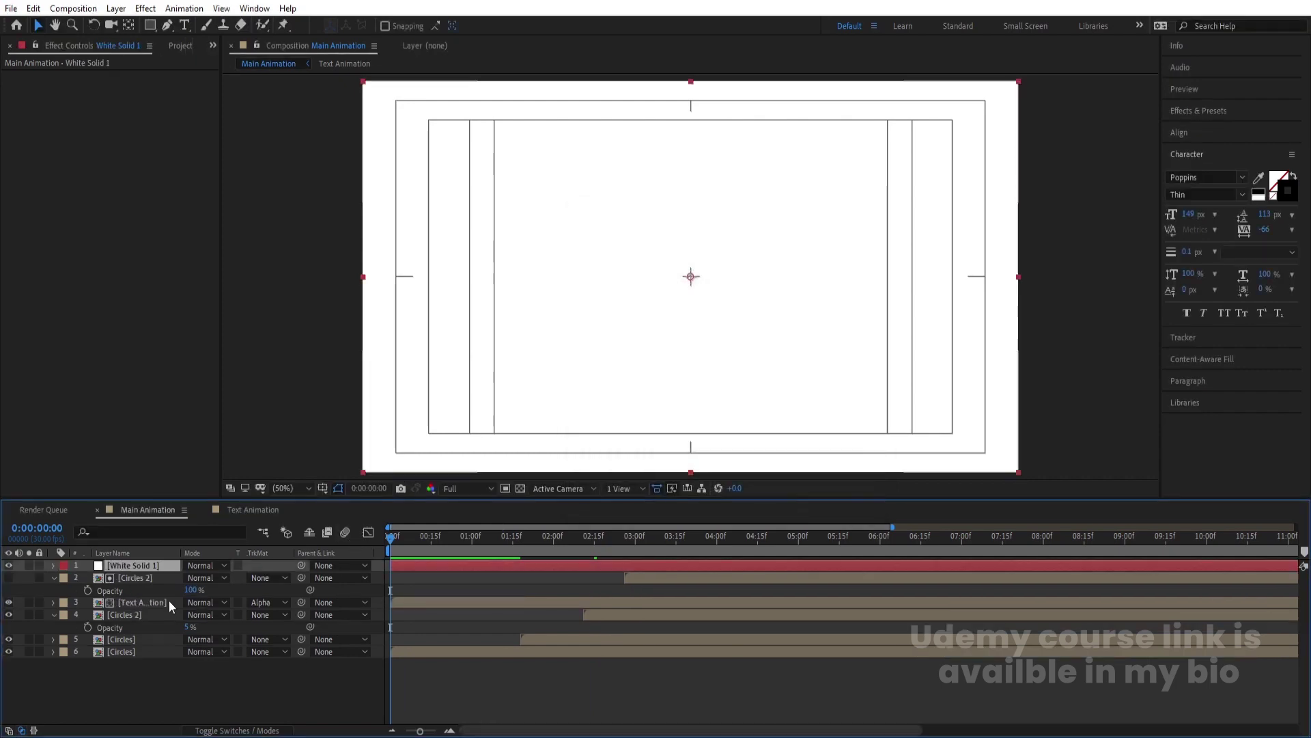
{"action": "left_click_drag", "start_coordinate": [138, 563], "coordinate": [185, 682]}
{"action": "left_click", "coordinate": [185, 681]}
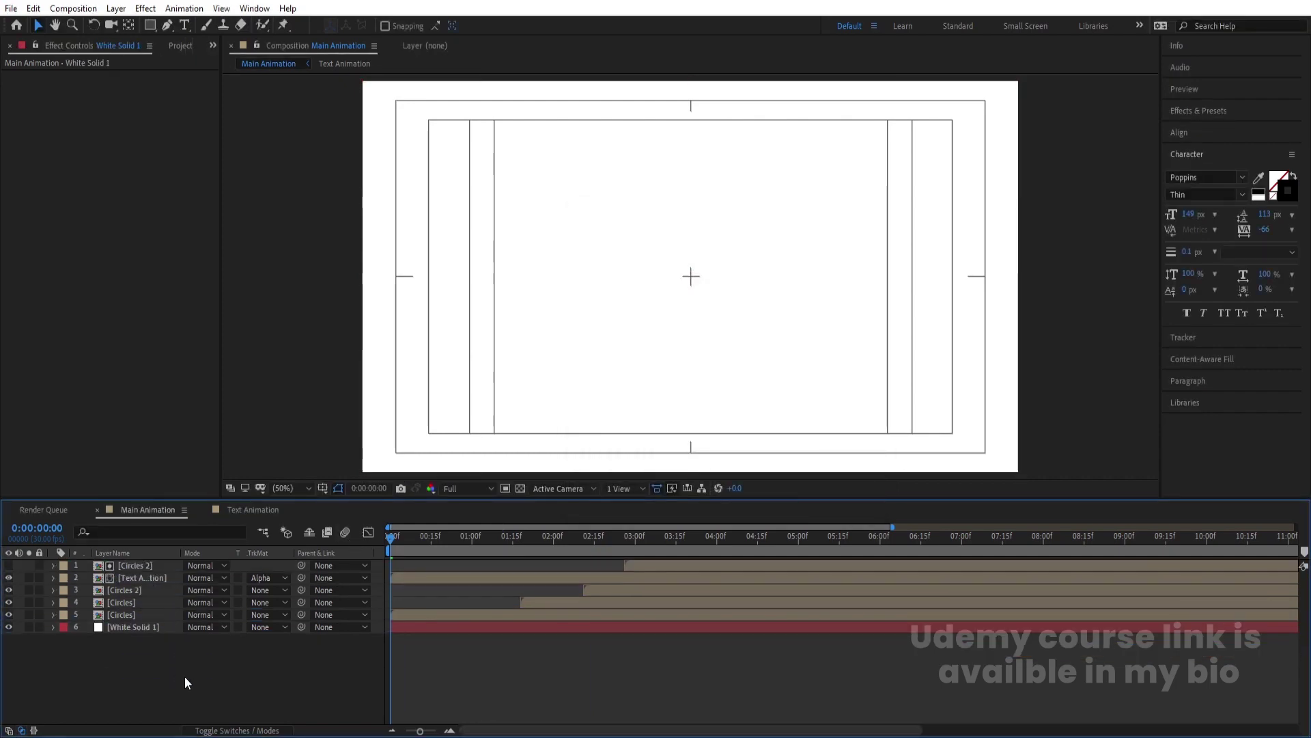
- Play back the Main Animation composition to review the rings, title reveal and drifting outline text
{"action": "key", "text": "space"}
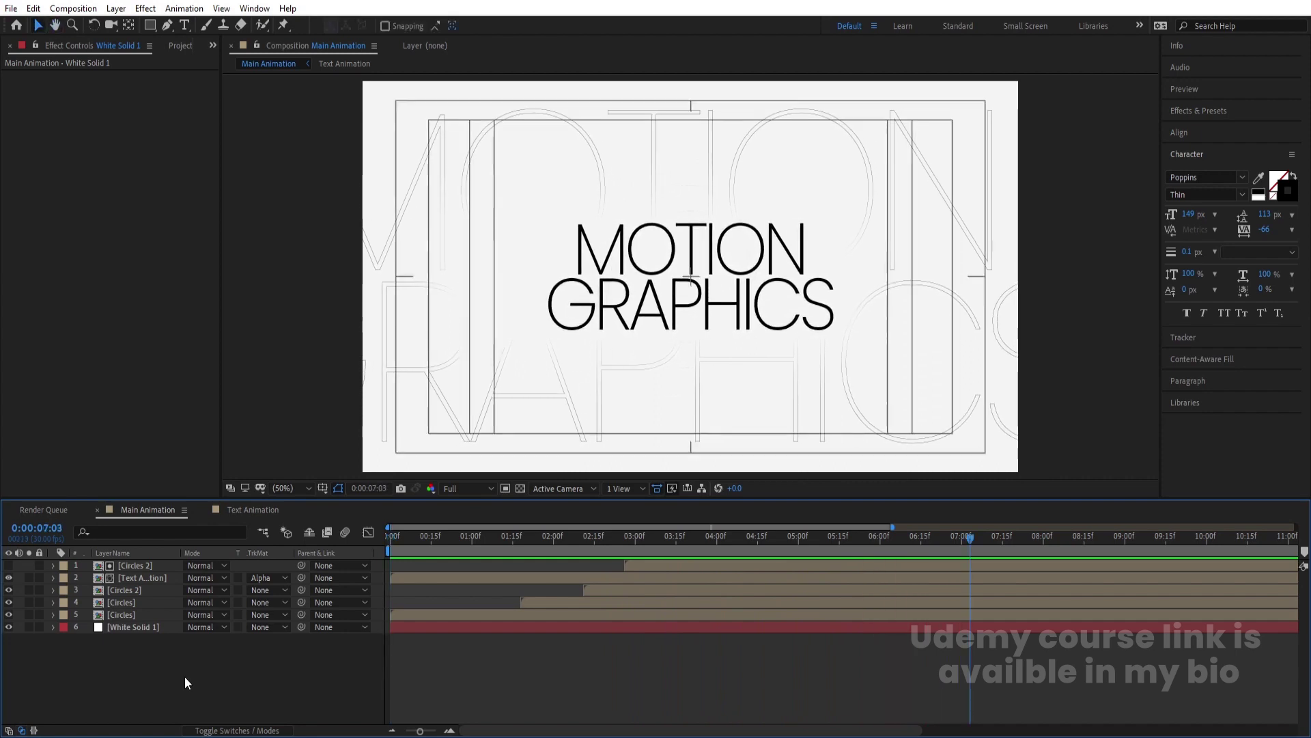
{"action": "left_click", "coordinate": [958, 544]}
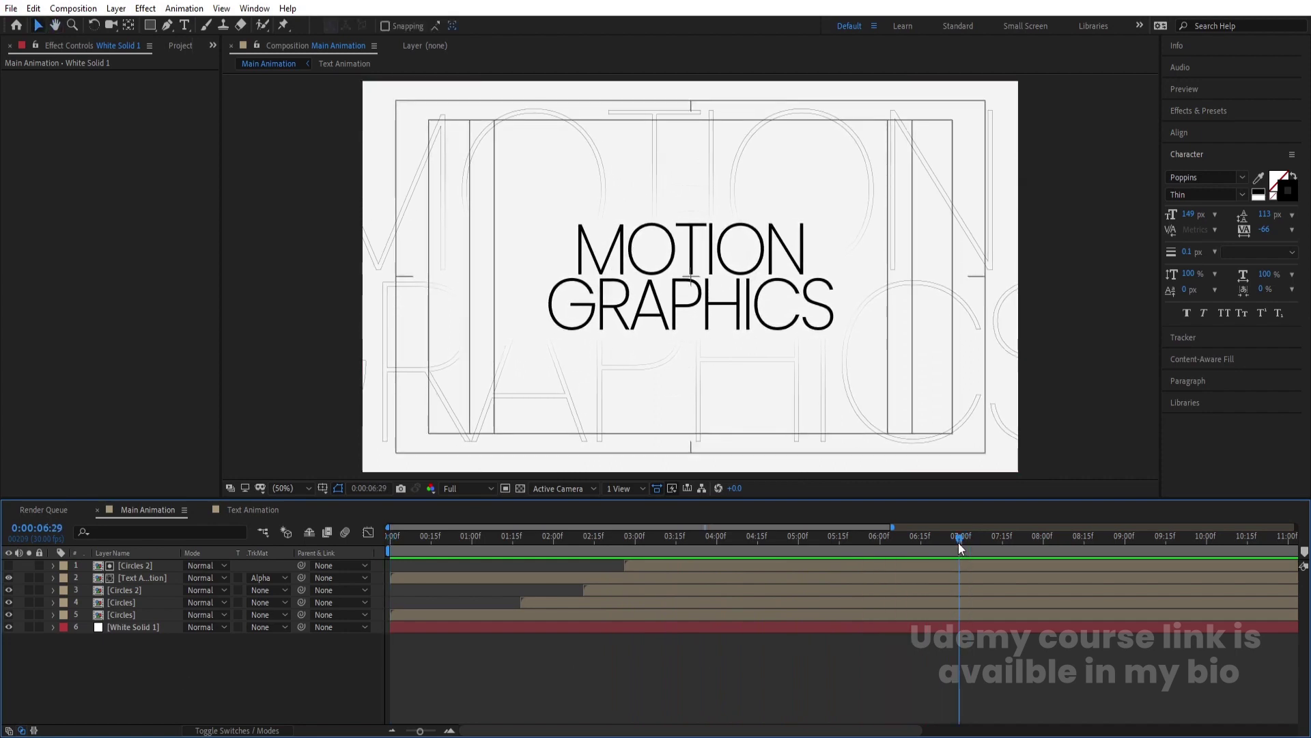
{"action": "key", "text": "space"}
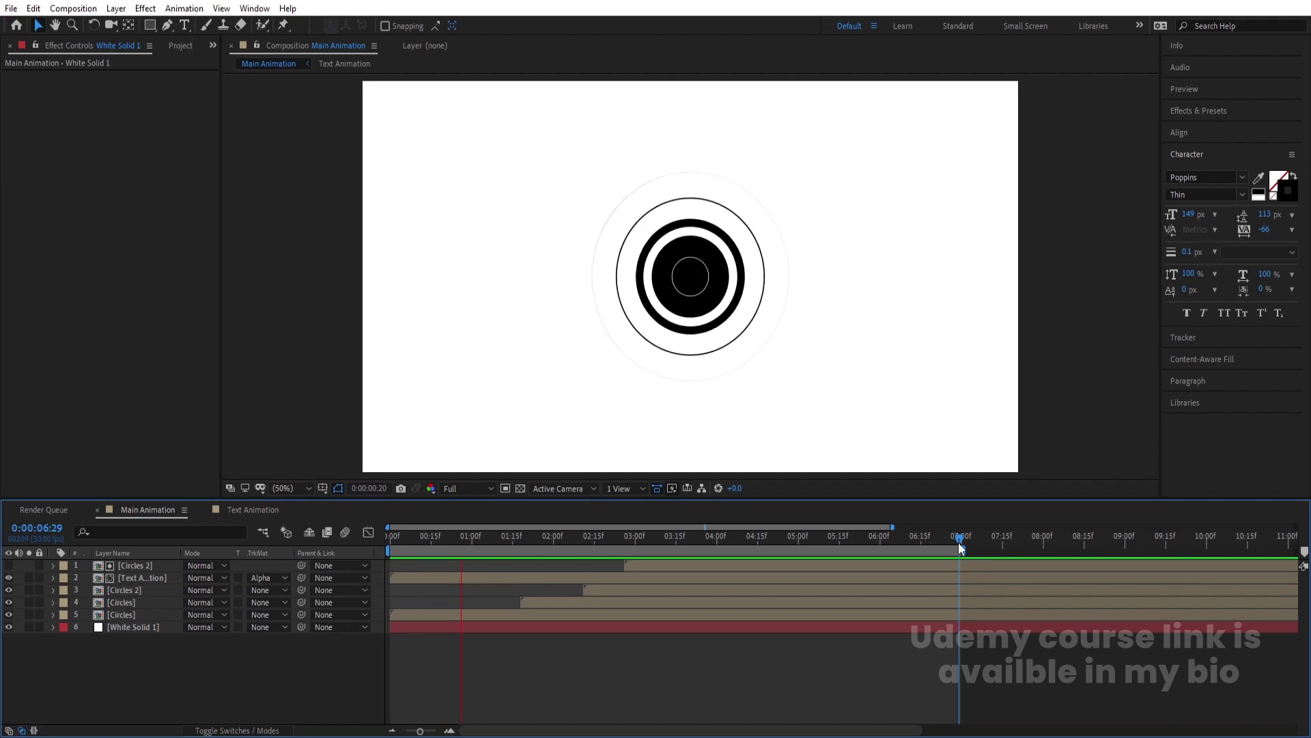